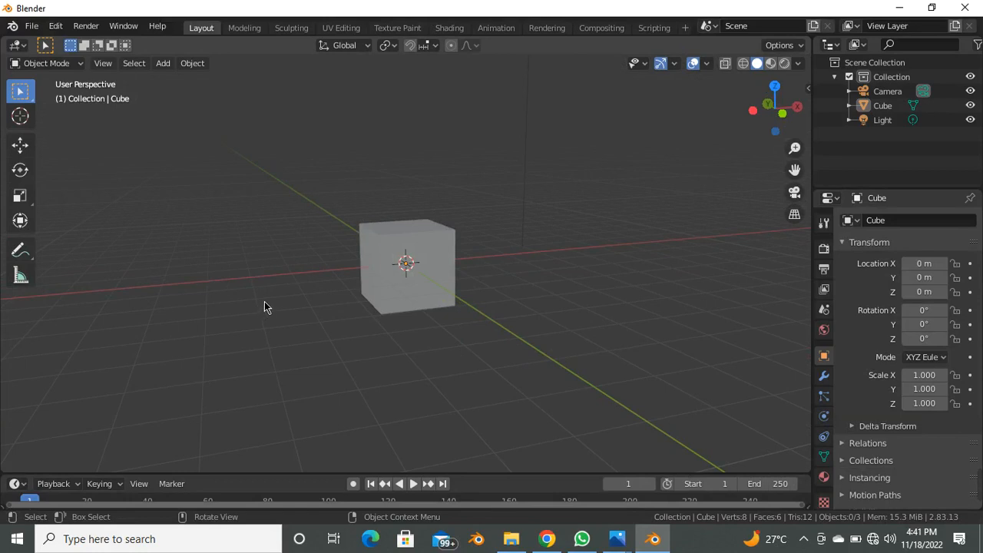
shift+middle_drag(269, 300, 260, 279)
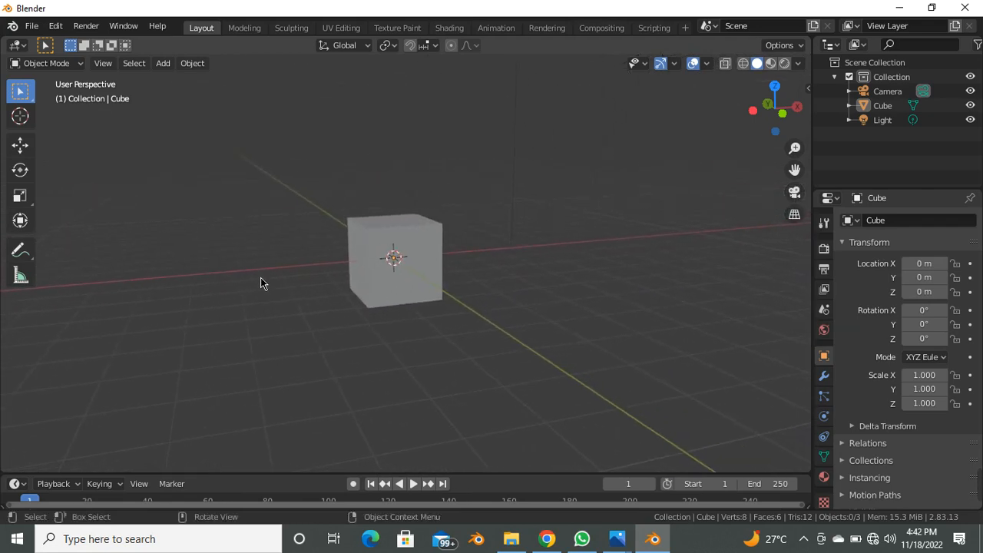
scroll(274, 250, down, 1)
mouse_move(375, 280)
ctrl+middle_down()
mouse_move(366, 200)
mouse_move(382, 316)
mouse_move(357, 232)
mouse_move(355, 186)
mouse_move(379, 285)
mouse_move(359, 194)
mouse_move(389, 268)
ctrl+middle_up()
middle_drag(391, 211, 322, 302)
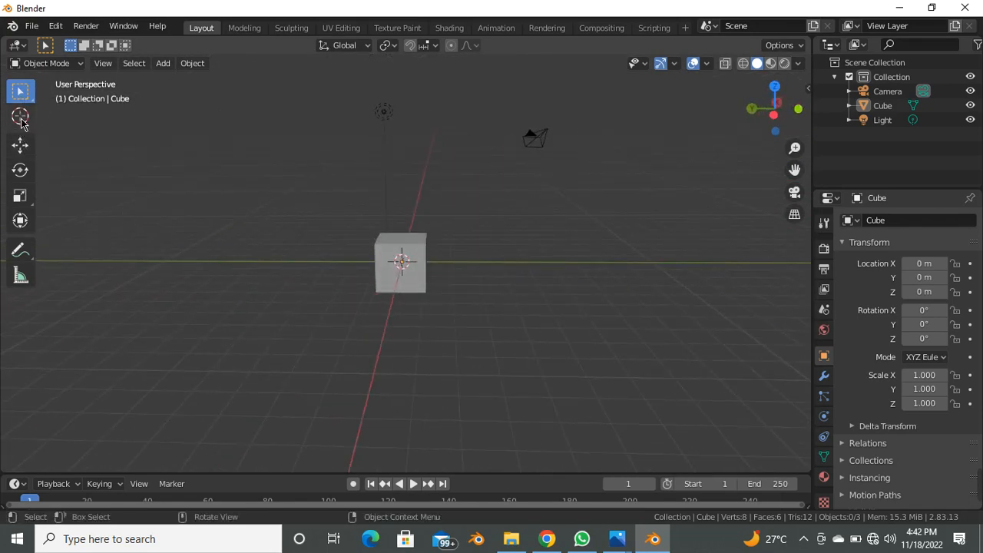
Activate the Move tool and move the cube along the Y axis to about 0.89 m.
click(20, 116)
click(20, 145)
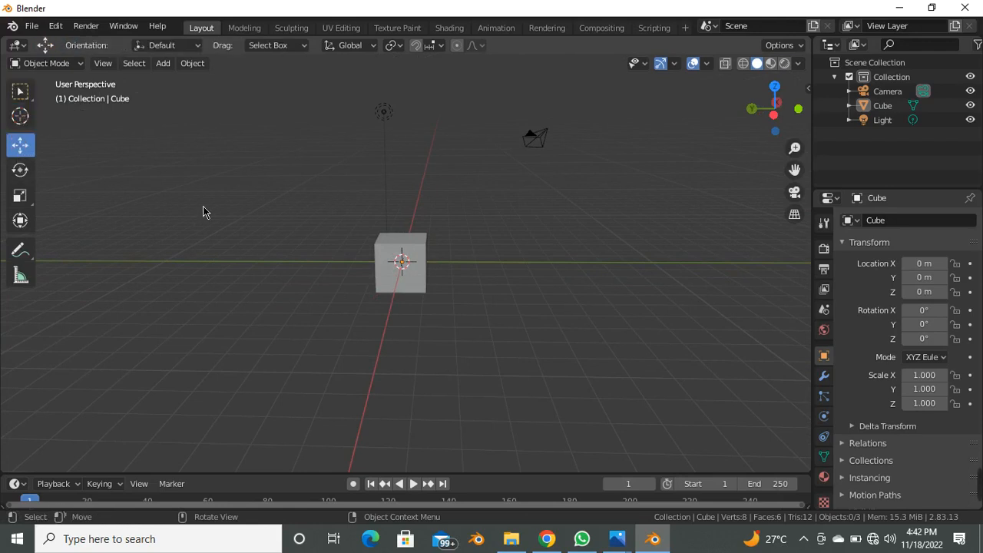
scroll(408, 254, up, 1)
click(422, 257)
middle_drag(422, 257, 406, 272)
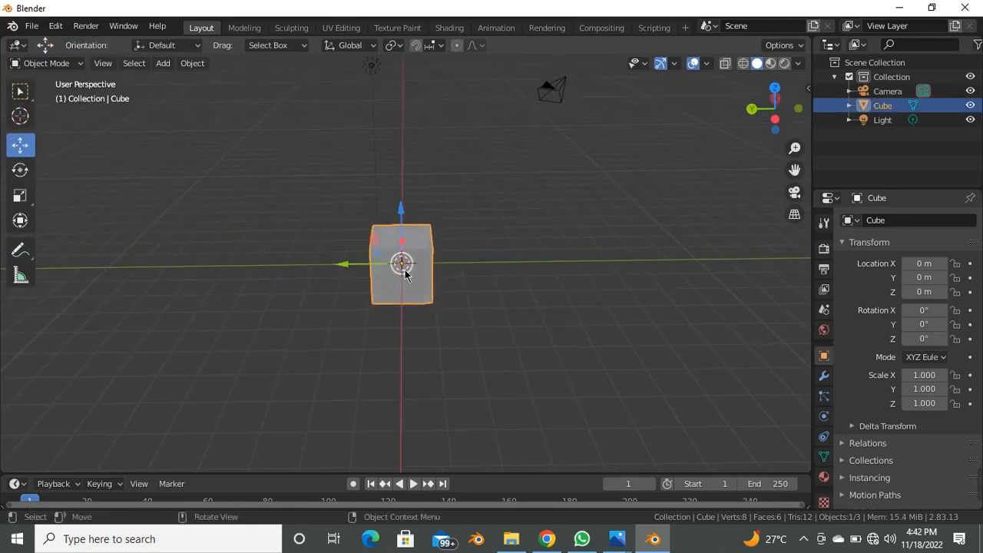
key(g)
key(y)
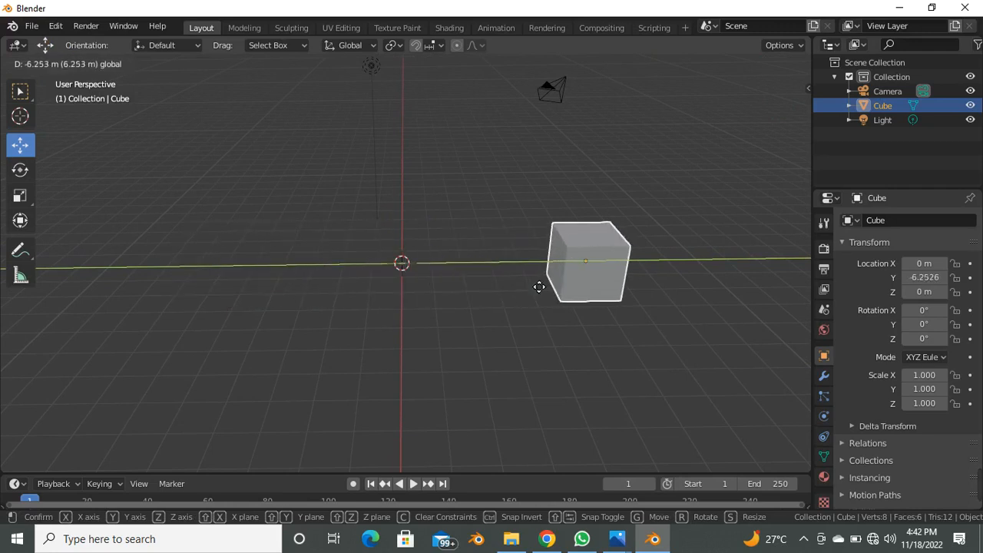
click(331, 289)
Move the cube along the X axis to about -1.08 m, then try a further move and undo that one.
middle_drag(420, 345, 337, 308)
drag(465, 263, 423, 307)
mouse_move(391, 183)
mouse_down()
mouse_move(396, 154)
mouse_move(402, 205)
mouse_move(396, 164)
mouse_move(388, 170)
mouse_up()
key(ctrl+z)
middle_drag(382, 193, 376, 265)
scroll(351, 281, up, 3)
scroll(331, 288, down, 3)
scroll(319, 288, up, 3)
shift+middle_drag(327, 248, 406, 235)
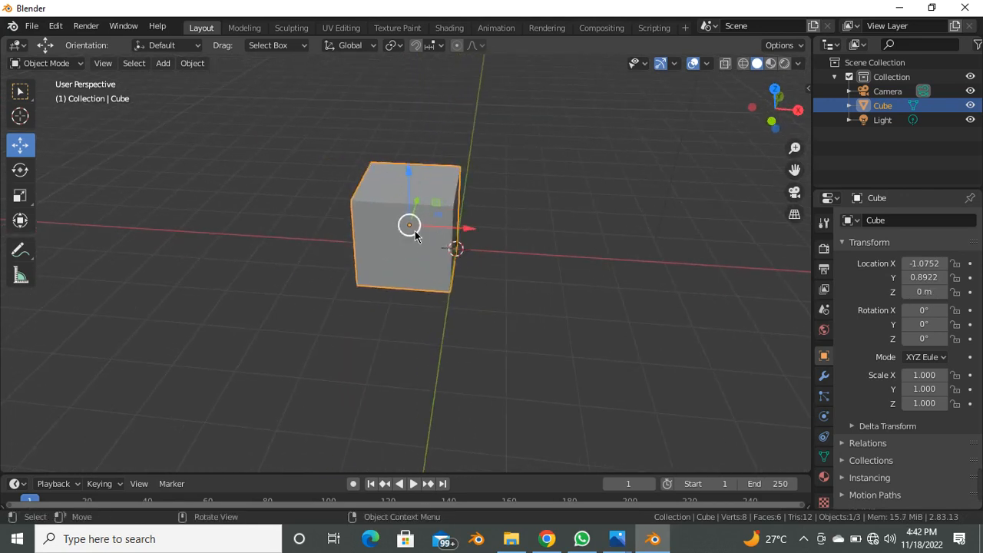
Try free move, scale and rotate on the cube, cancelling each, and undo the cube's last X-axis move.
drag(415, 232, 466, 212)
right_click(465, 213)
key(s)
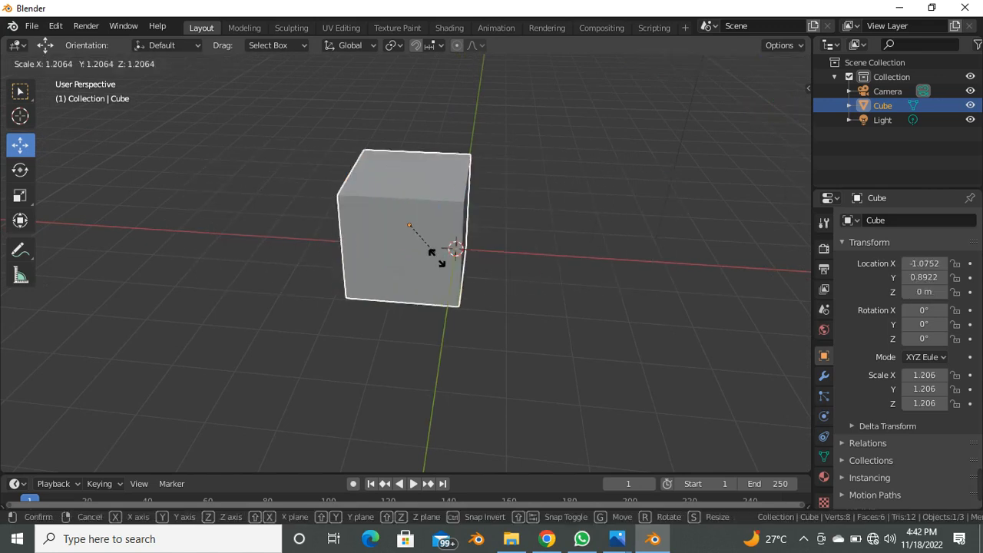
right_click(444, 269)
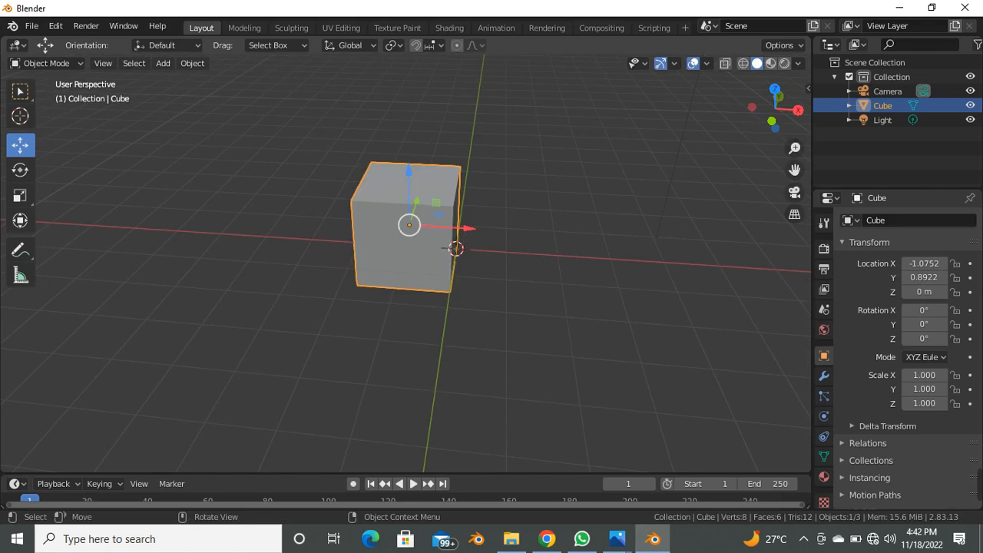
key(r)
right_click(507, 315)
key(ctrl+z)
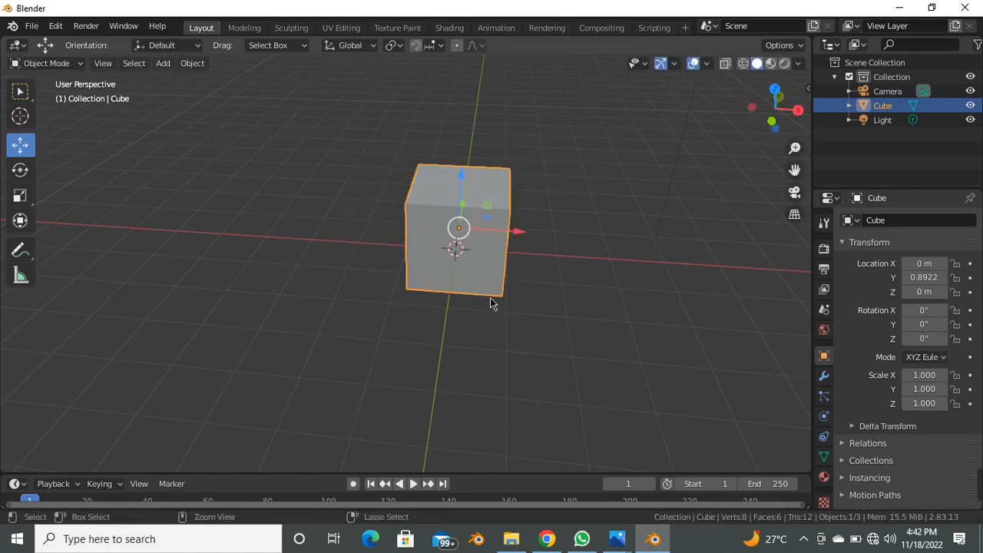
scroll(356, 281, down, 3)
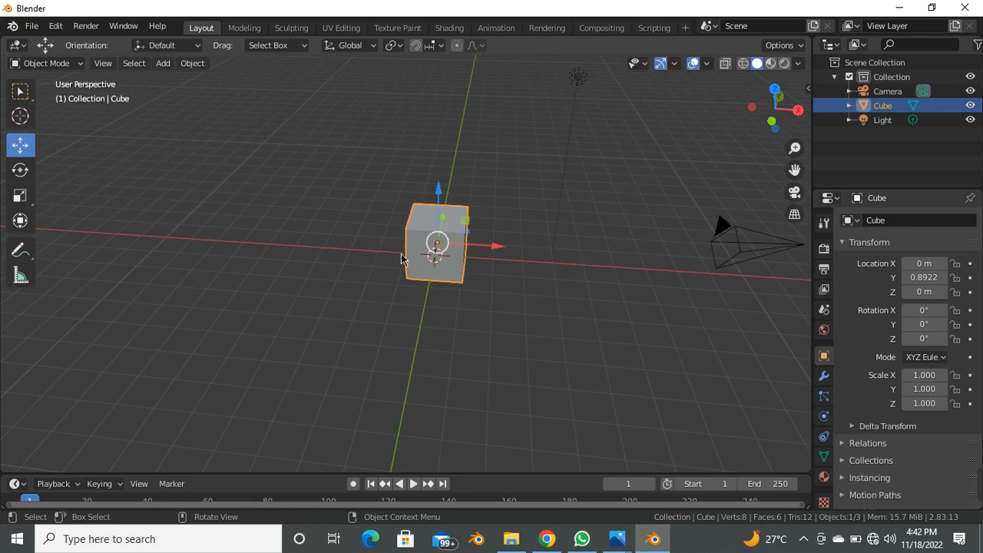
scroll(399, 257, up, 1)
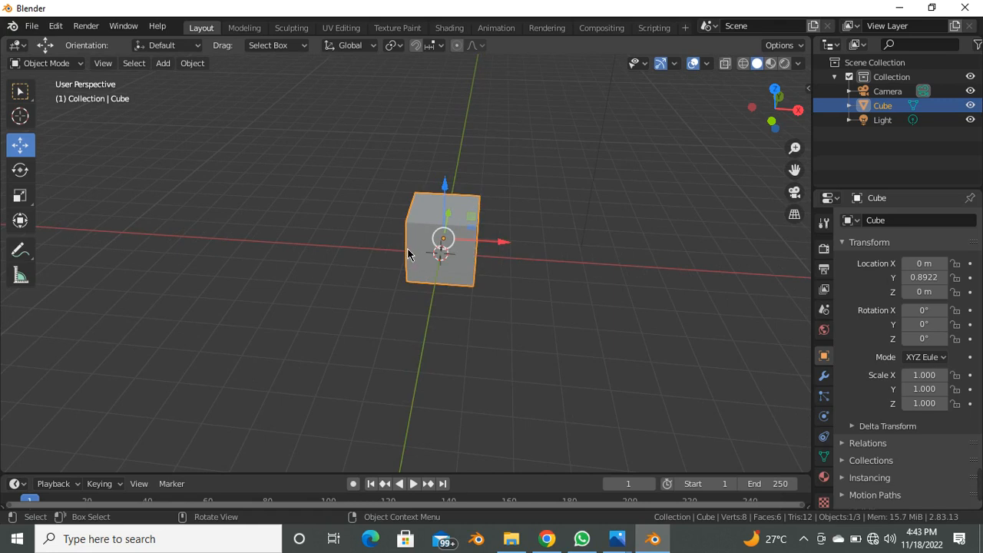
Split the 3D viewport vertically into two areas, leaving one slightly narrower than the other.
right_click(821, 134)
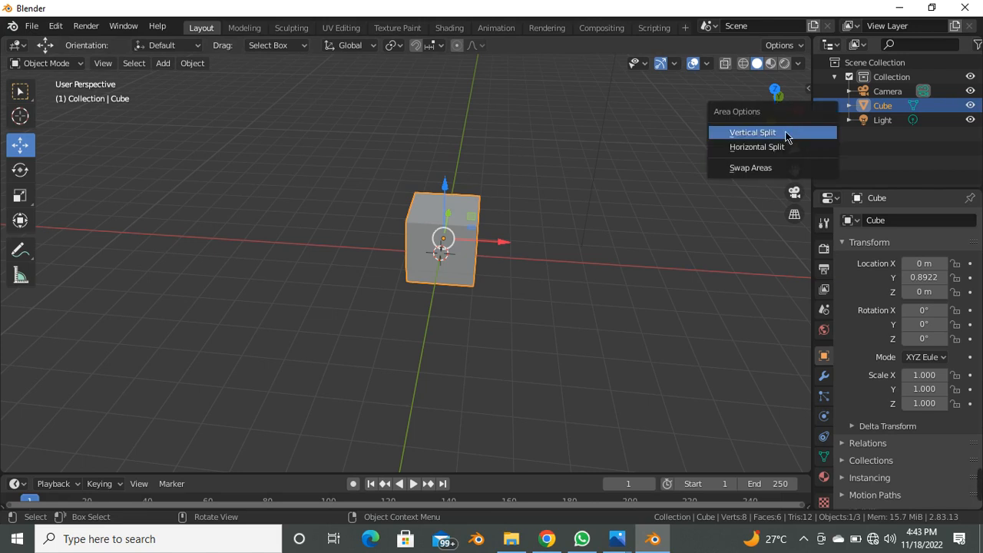
click(786, 134)
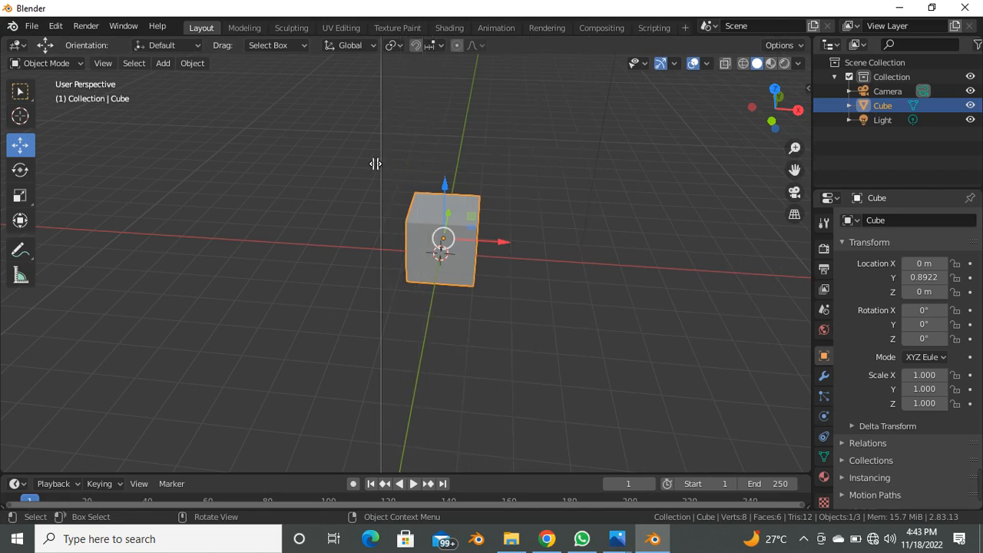
click(301, 164)
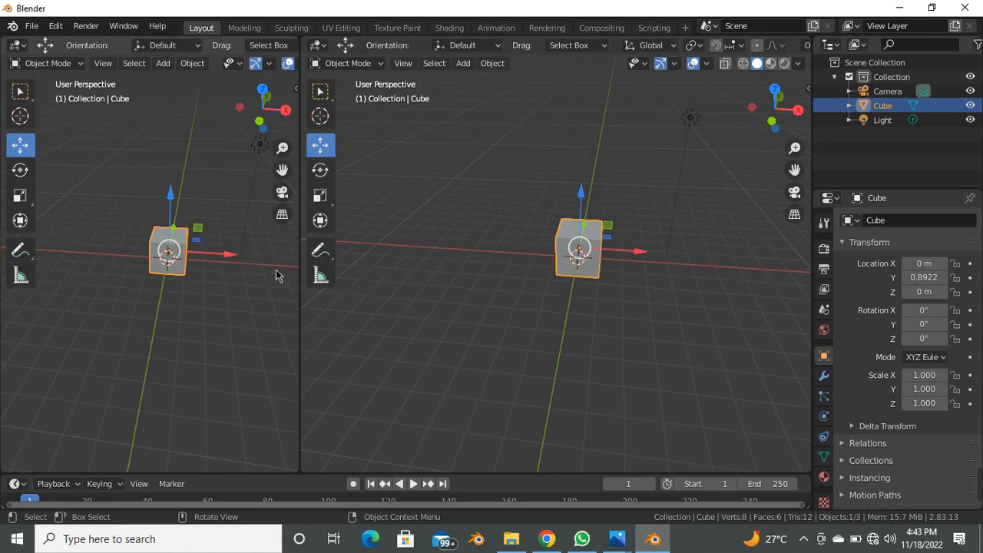
drag(307, 281, 352, 281)
Change the narrower viewport area into an Image Editor.
scroll(759, 275, up, 5)
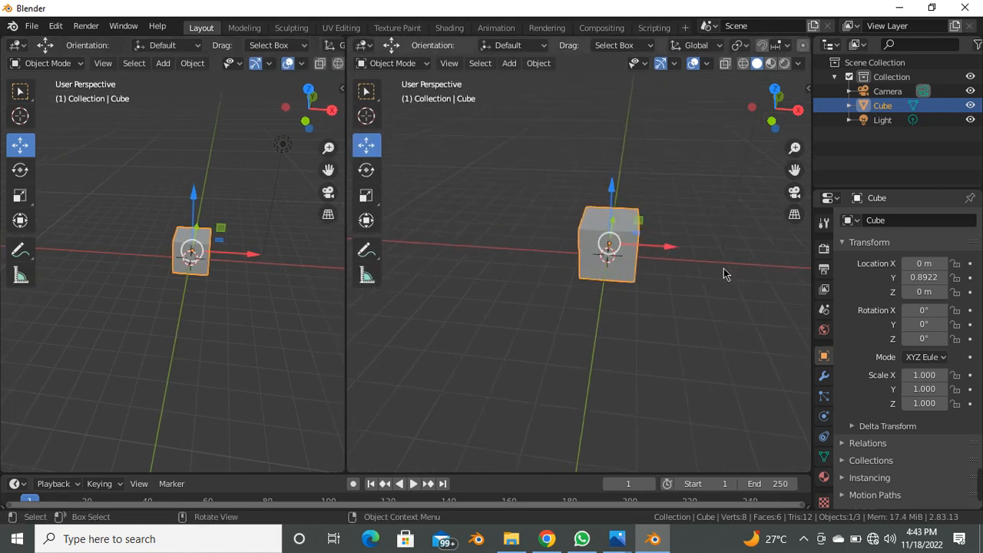
middle_drag(663, 261, 625, 268)
shift+middle_drag(693, 245, 602, 237)
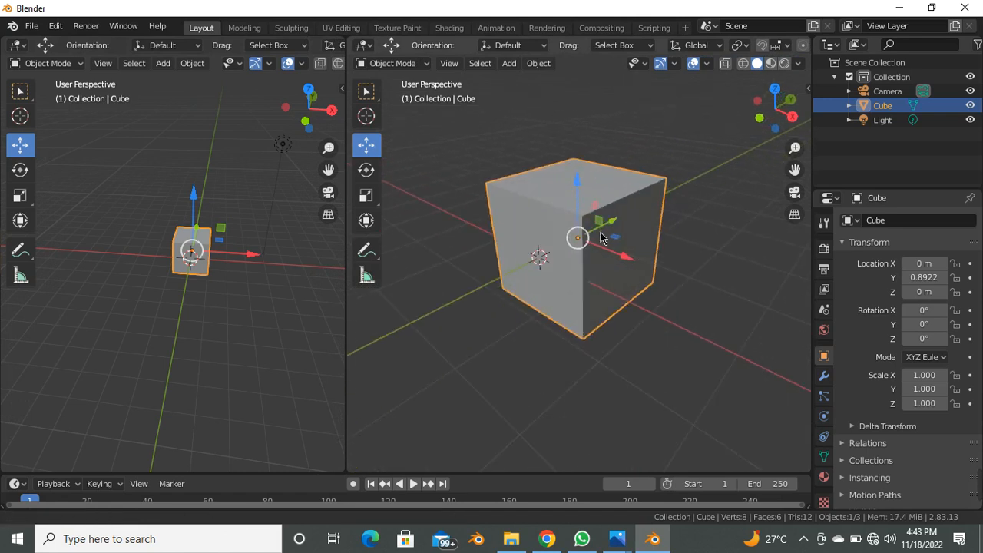
scroll(222, 268, up, 3)
scroll(153, 227, down, 2)
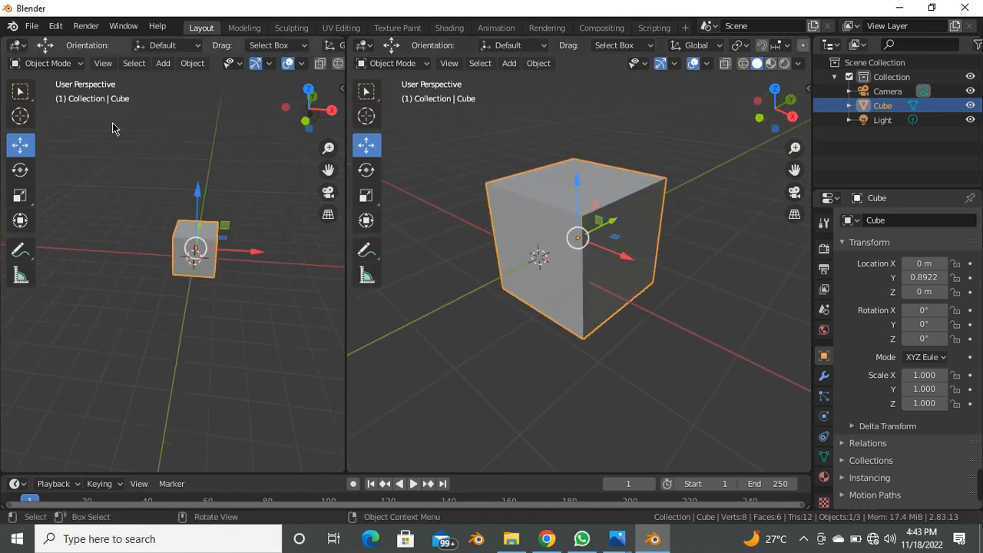
click(17, 45)
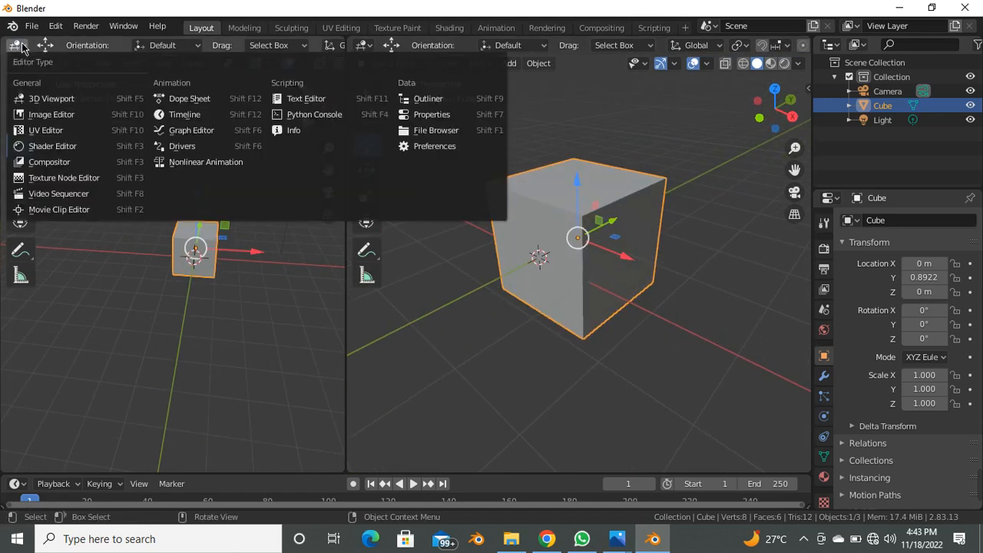
click(60, 117)
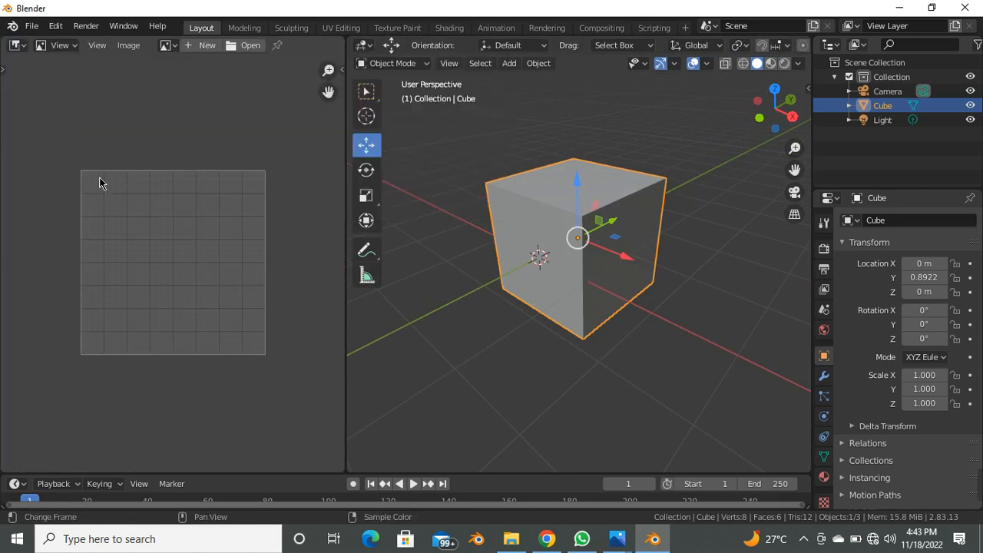
Load hamburger-realistic-with-white-background_689601-298 from the desktop folder "project files" into Blender's Image Editor as a reference.
click(898, 7)
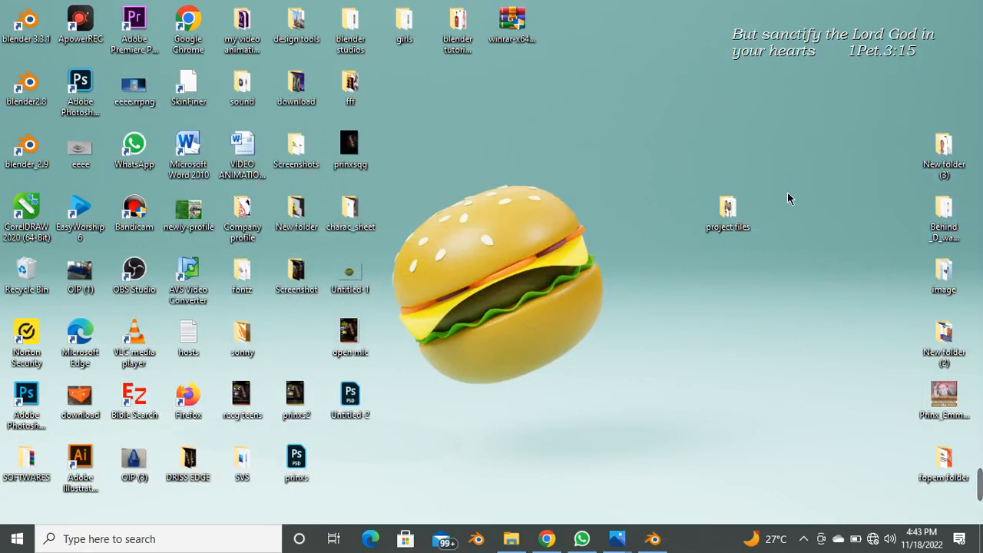
double_click(730, 212)
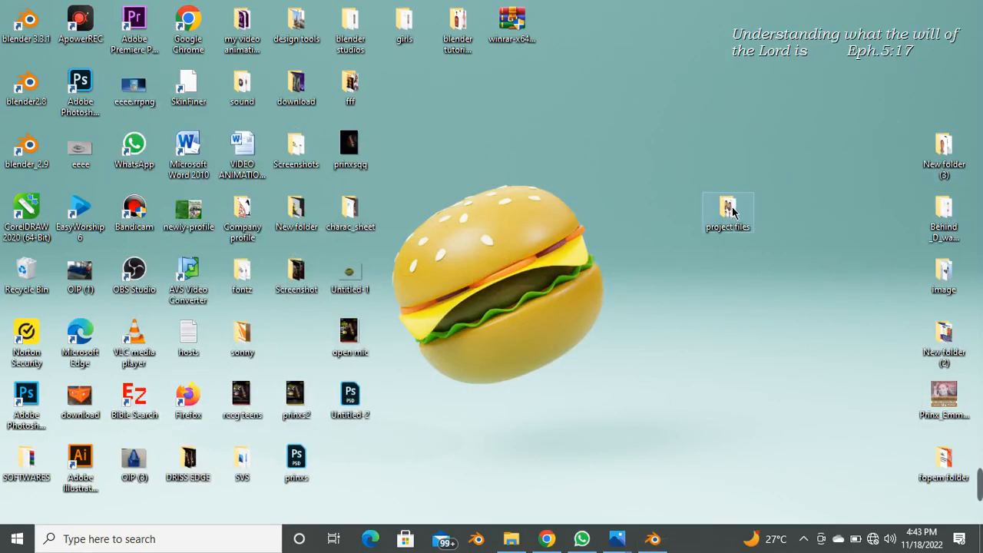
click(896, 361)
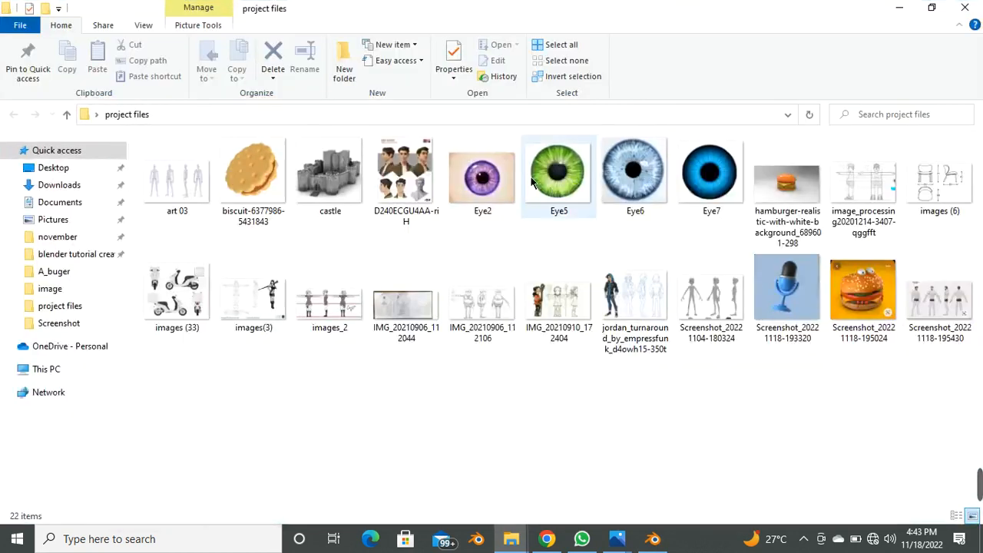
click(795, 183)
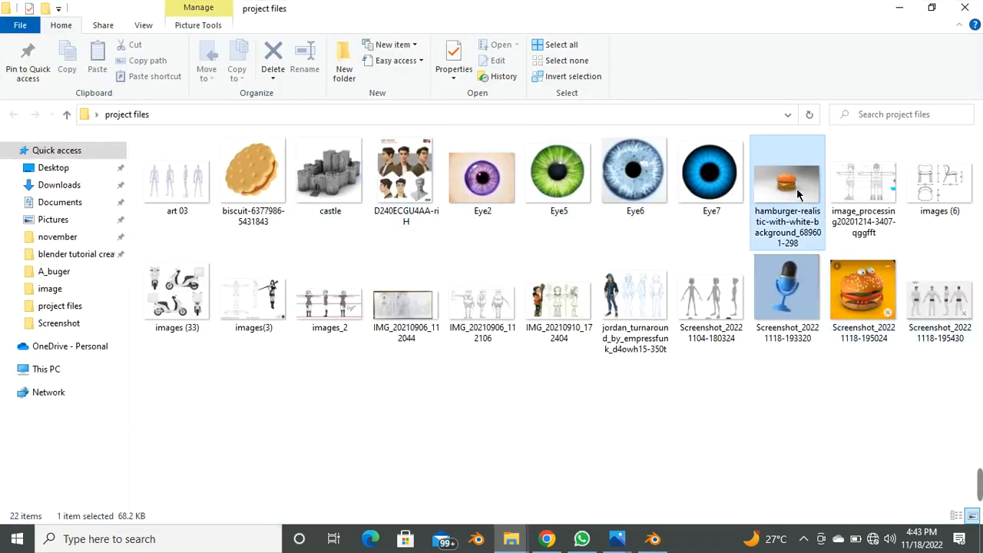
drag(796, 184, 271, 356)
drag(180, 266, 179, 266)
scroll(175, 261, down, 6)
scroll(172, 273, up, 3)
scroll(171, 281, down, 3)
scroll(168, 292, up, 2)
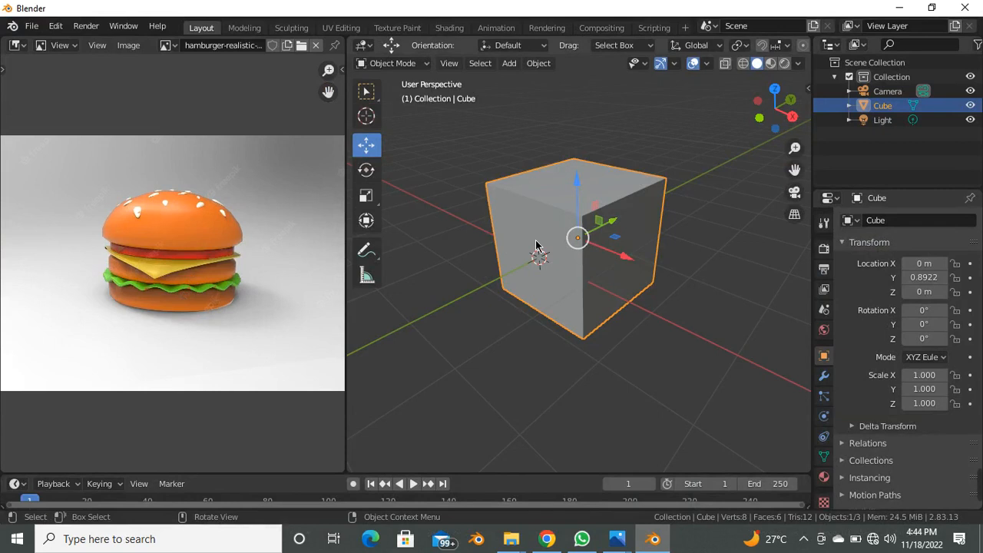
Delete the cube from the scene and enlarge the hamburger reference in the Image Editor.
key(Delete)
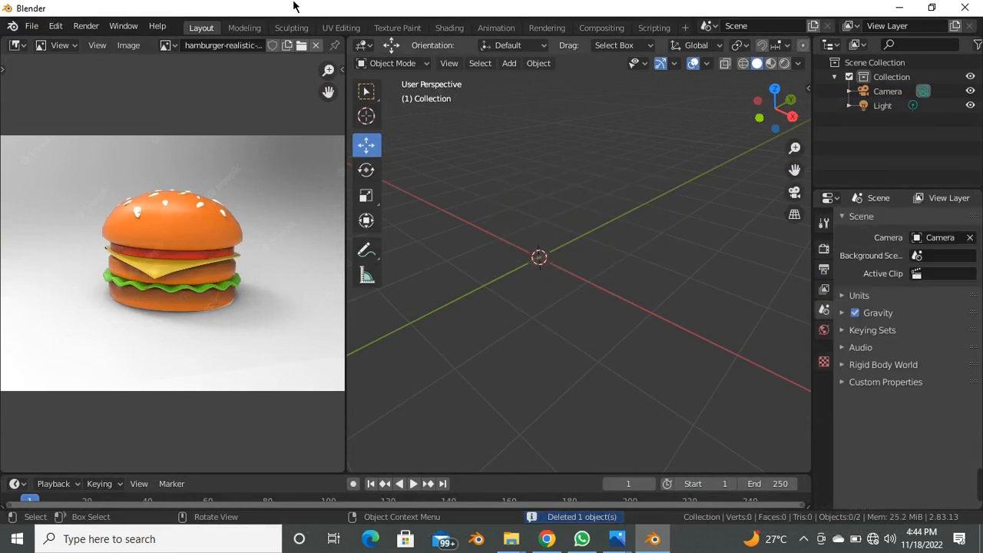
scroll(217, 214, up, 3)
scroll(212, 228, down, 3)
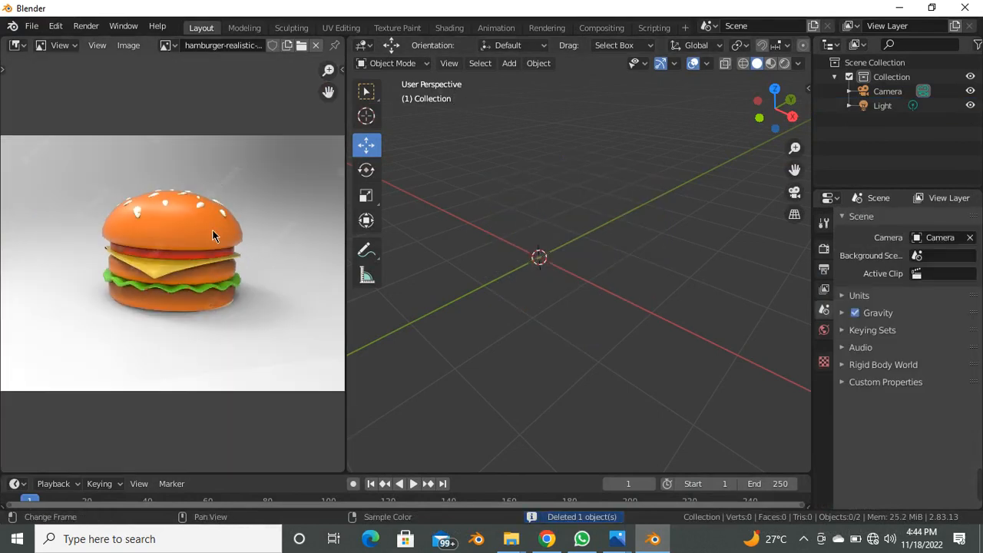
scroll(209, 288, up, 2)
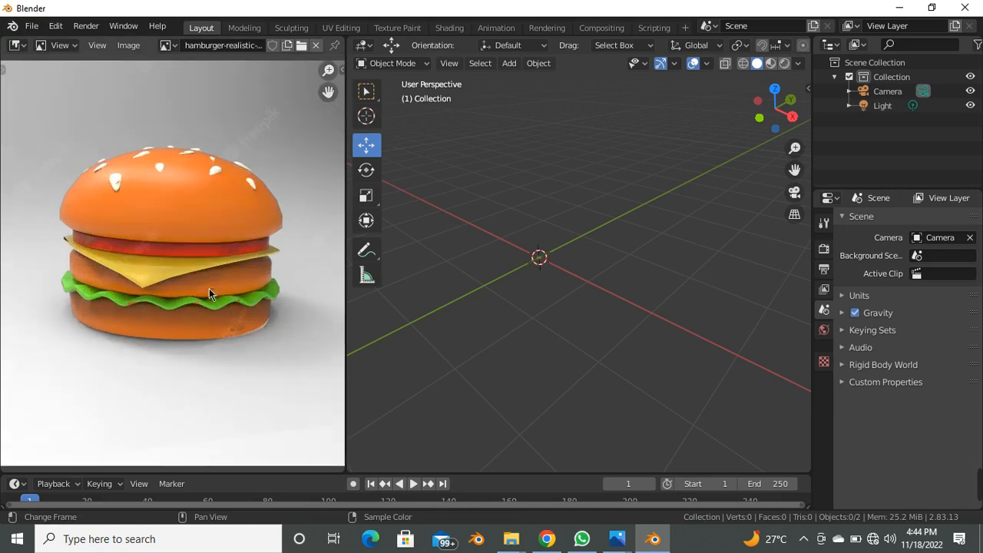
scroll(159, 200, down, 1)
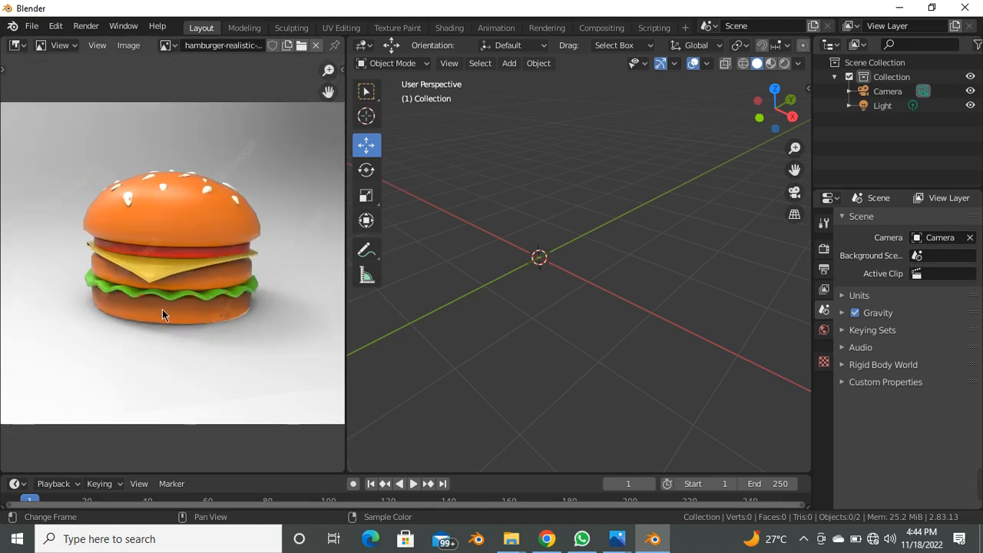
scroll(162, 319, up, 1)
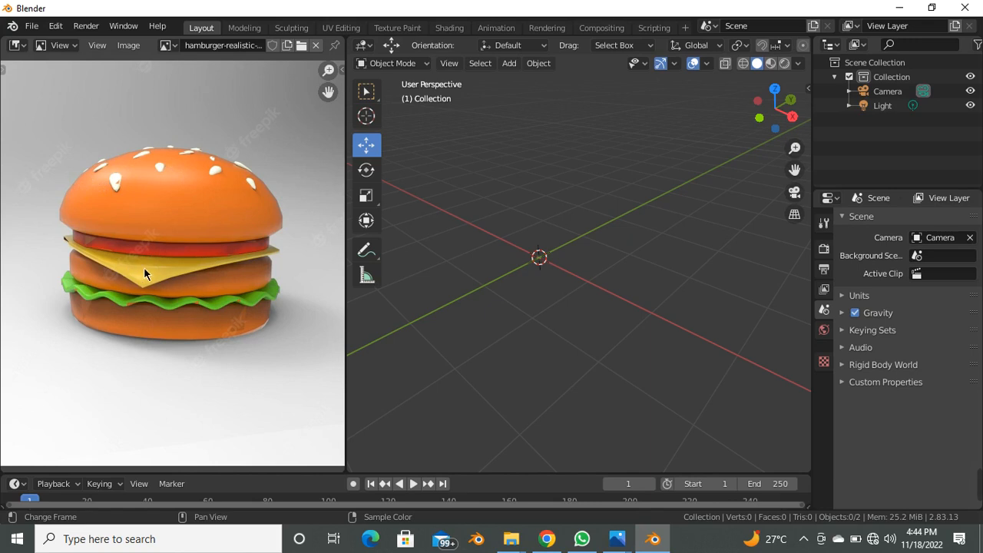
Add a cylinder mesh at the world origin.
scroll(496, 282, up, 2)
shift+middle_drag(516, 268, 579, 275)
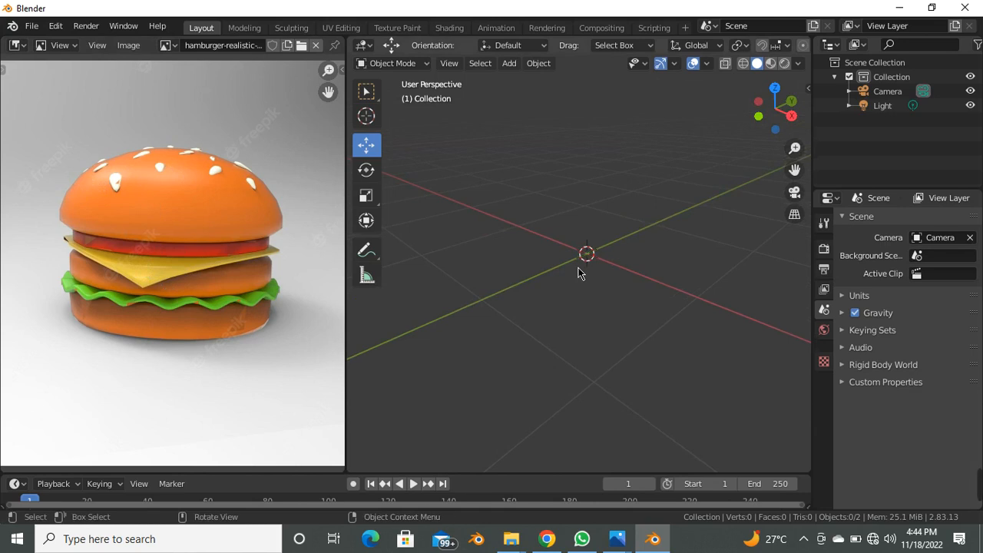
key(shift+a)
mouse_move(542, 231)
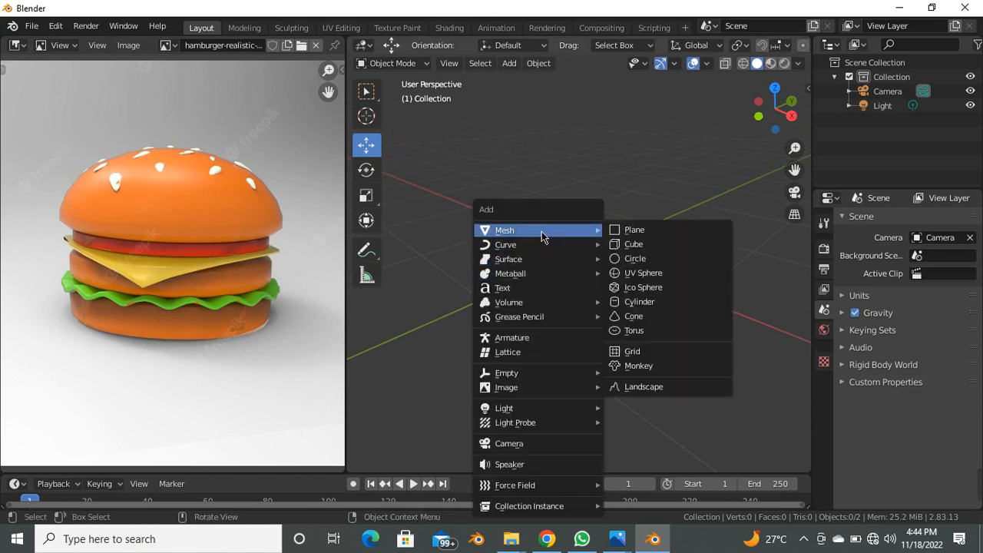
click(657, 304)
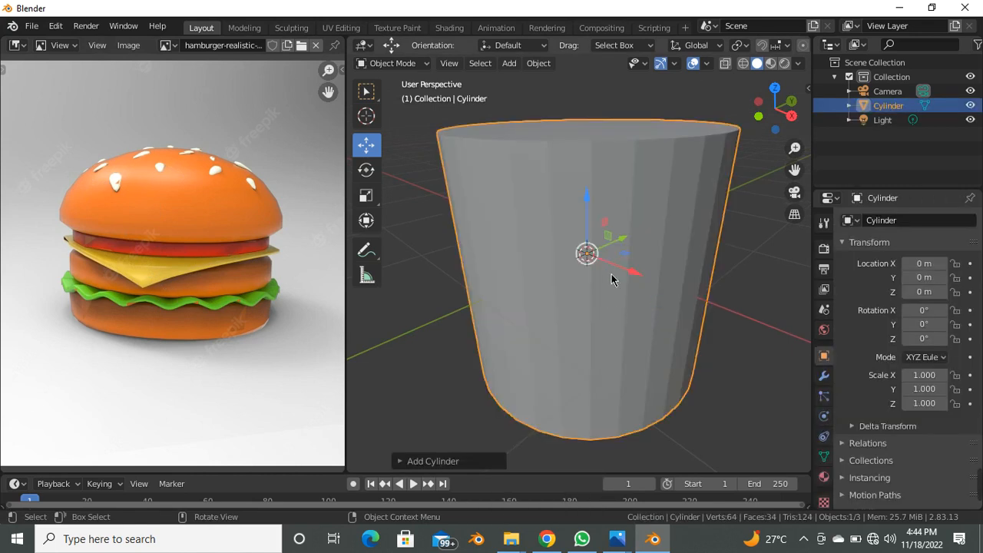
Flatten the cylinder into a disc by scaling it along the Z axis to about 0.179.
scroll(611, 300, down, 3)
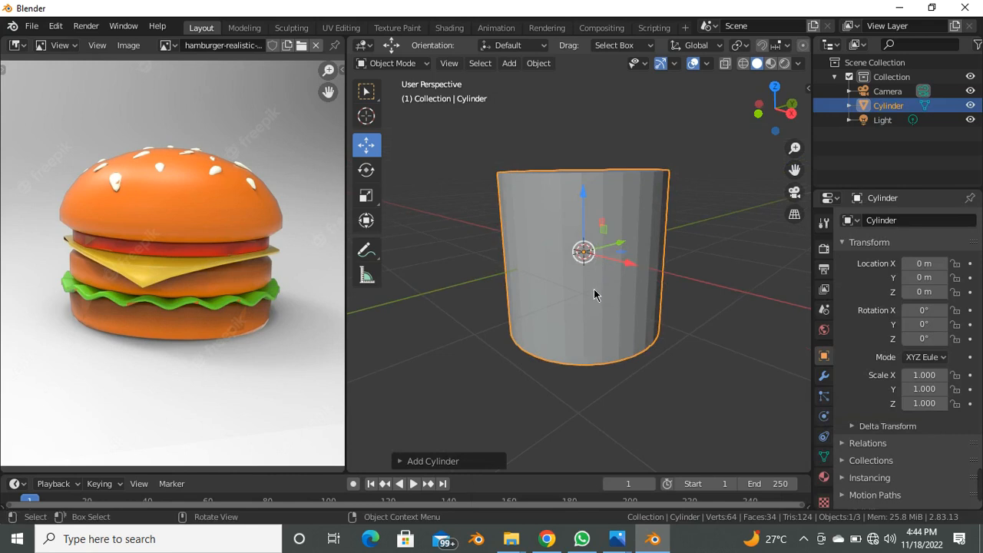
key(s)
key(z)
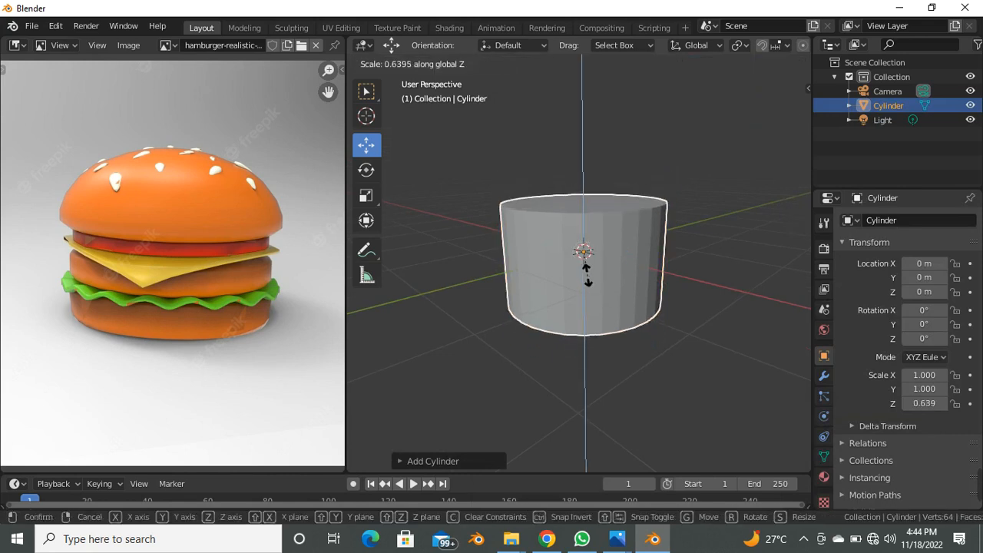
click(581, 258)
middle_drag(573, 280, 590, 265)
scroll(584, 263, up, 3)
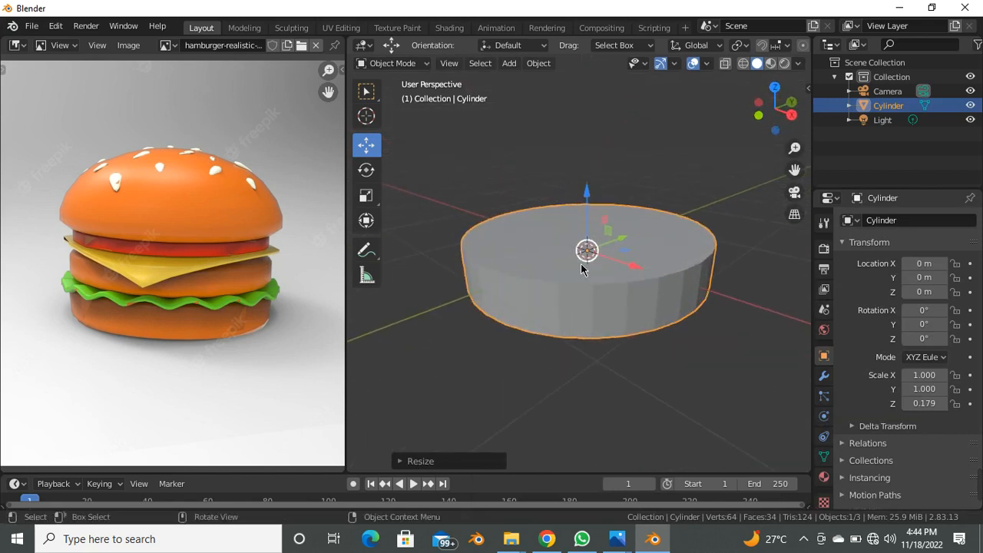
Enter Edit Mode on the flattened cylinder and deselect all of its geometry.
key(Tab)
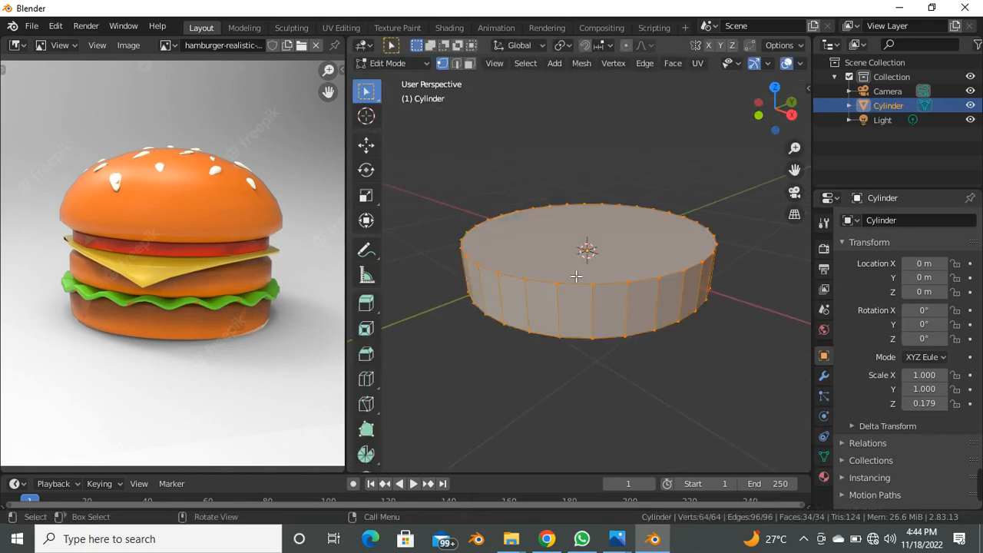
scroll(592, 277, down, 1)
middle_drag(599, 284, 592, 272)
scroll(594, 272, up, 1)
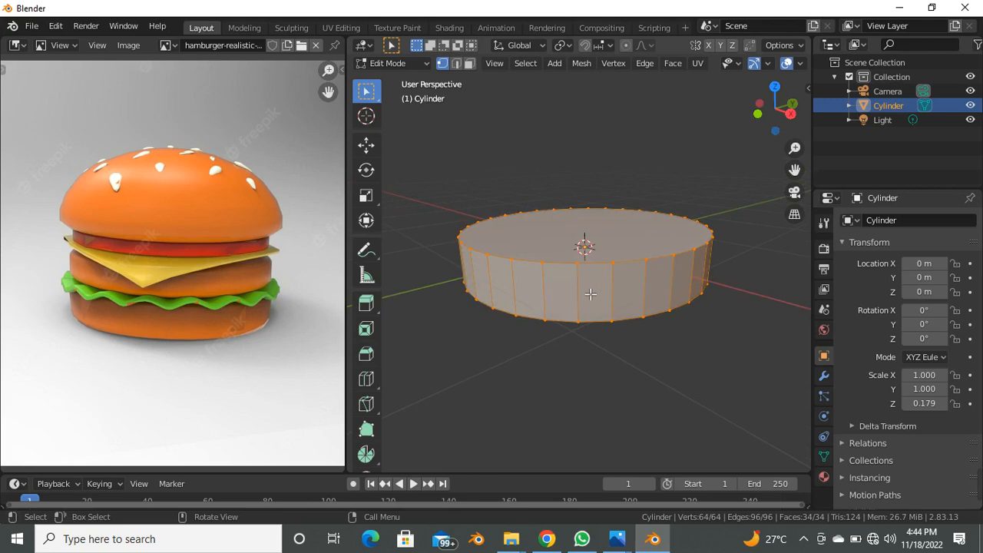
middle_drag(570, 317, 591, 299)
key(KP_3)
key(alt+a)
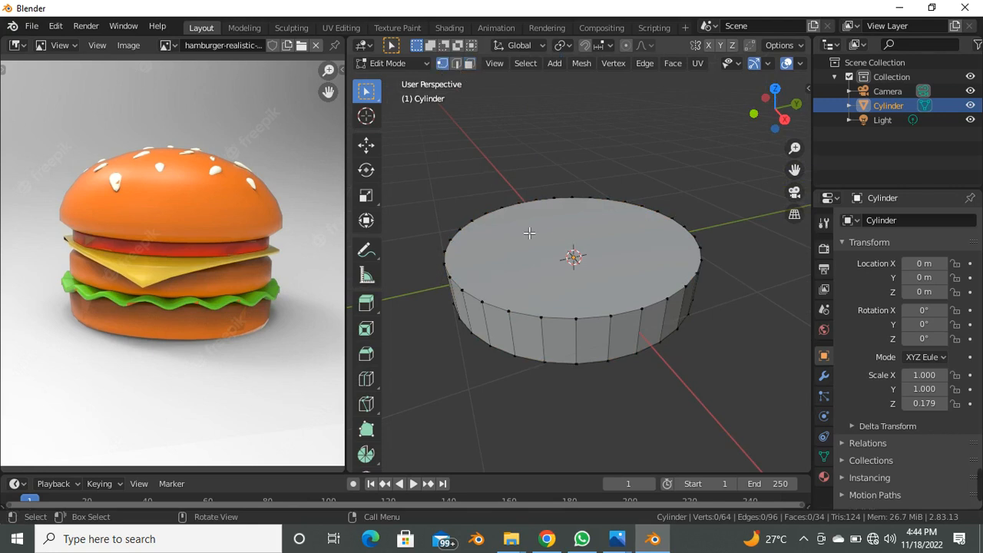
Try vertex and edge selection on the disc's upper rim, and set the selection mode to faces.
middle_drag(544, 296, 537, 285)
click(503, 294)
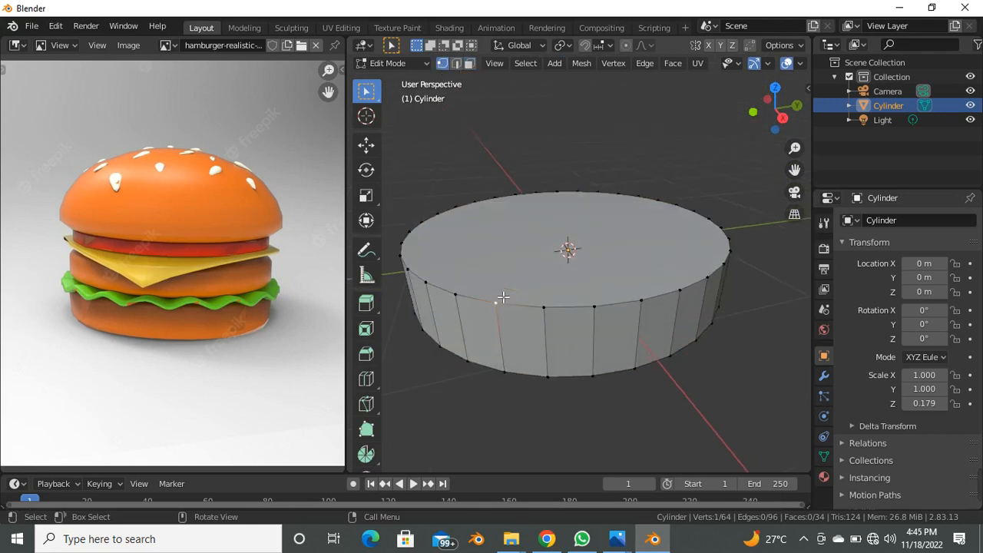
click(556, 297)
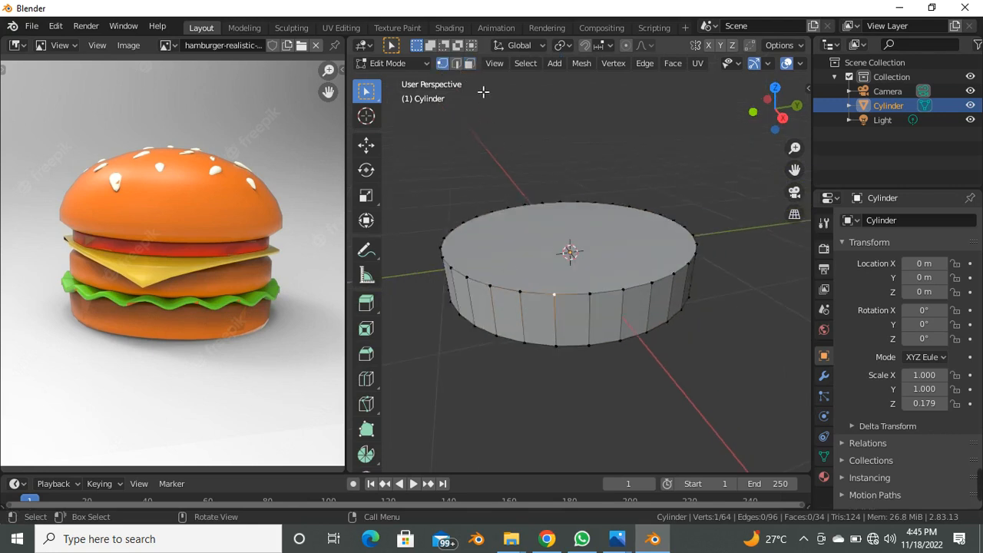
click(458, 65)
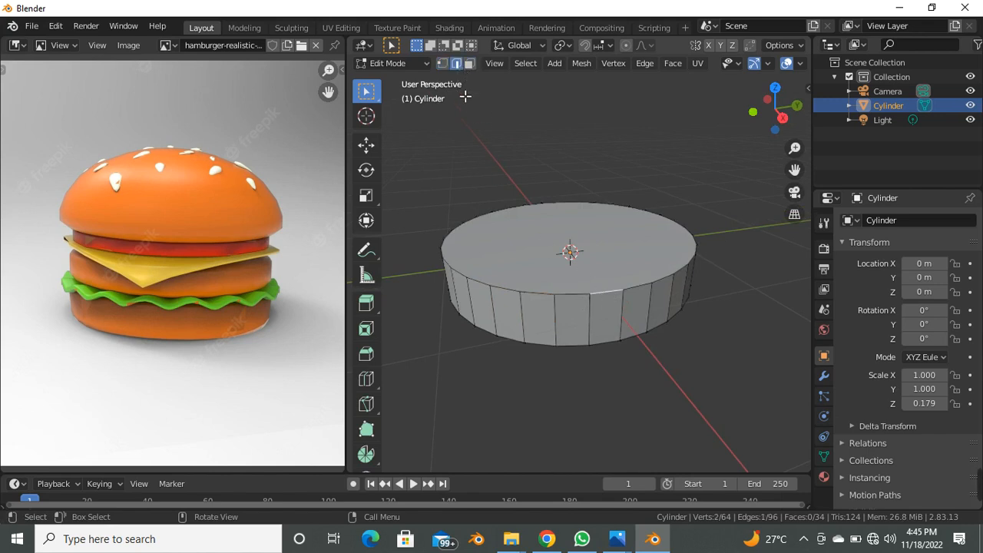
click(443, 64)
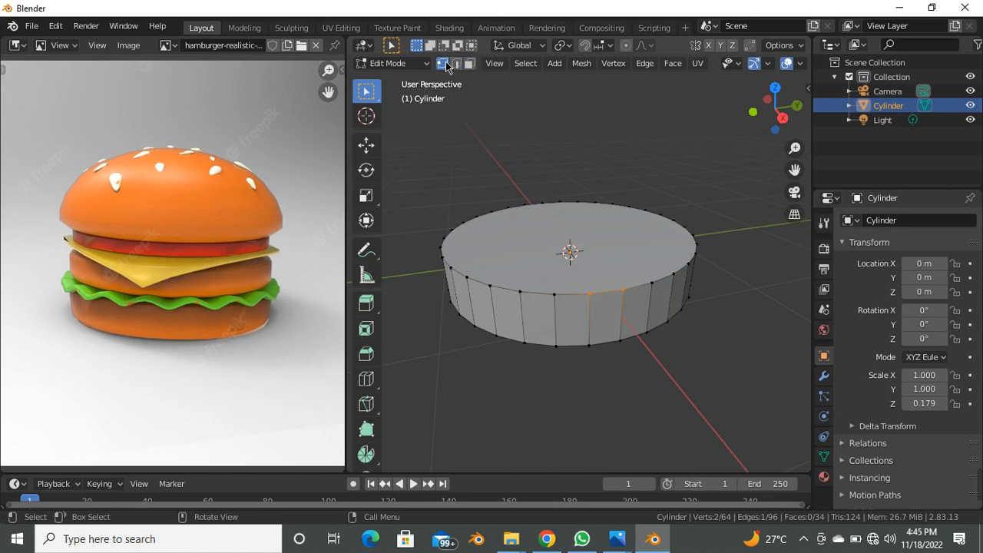
click(458, 64)
click(469, 65)
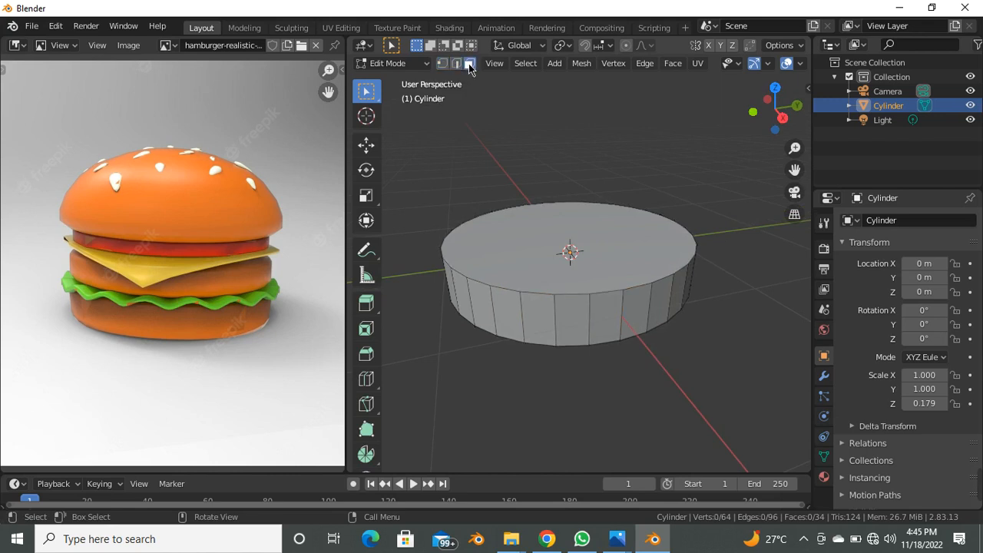
Bevel the disc's top face with a width of about 0.347 m and 2 segments.
click(551, 255)
middle_drag(524, 313, 535, 308)
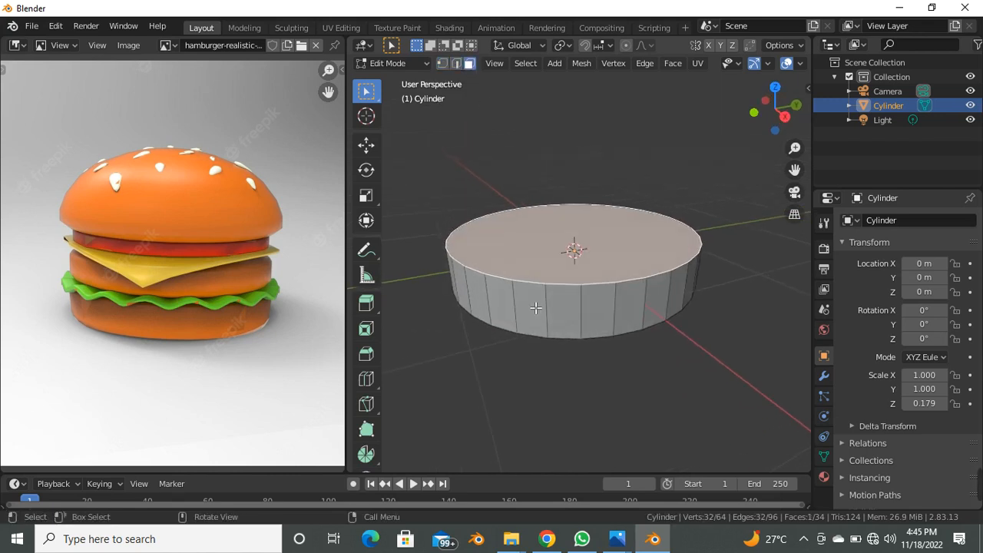
key(i)
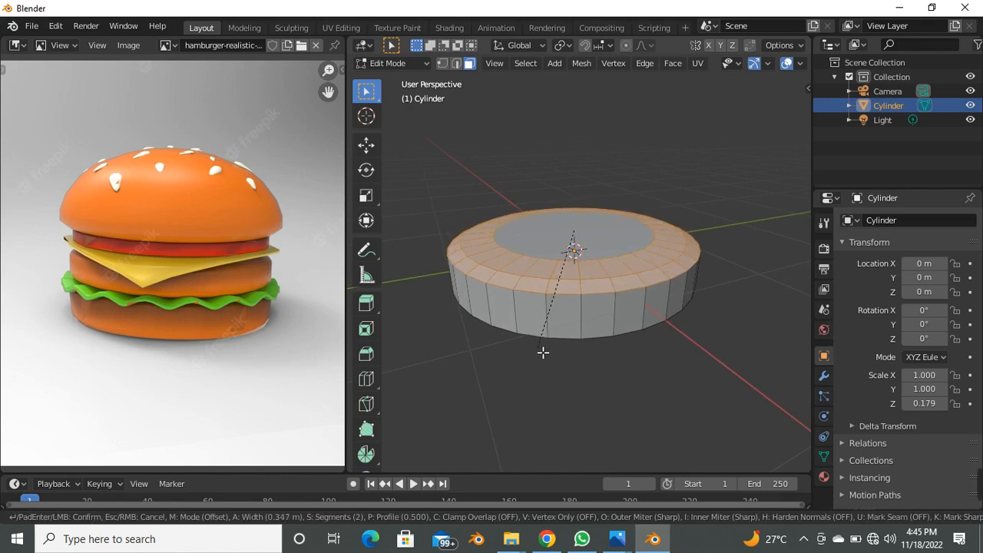
click(543, 353)
Bevel the disc's bottom face with a narrow 2-segment bevel around its rim.
middle_drag(545, 353, 541, 266)
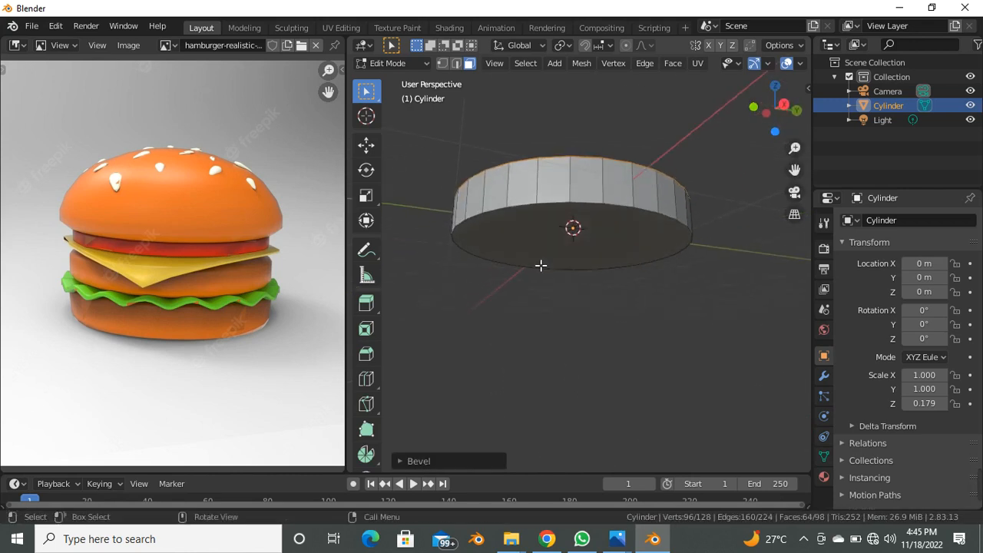
click(550, 219)
key(ctrl+b)
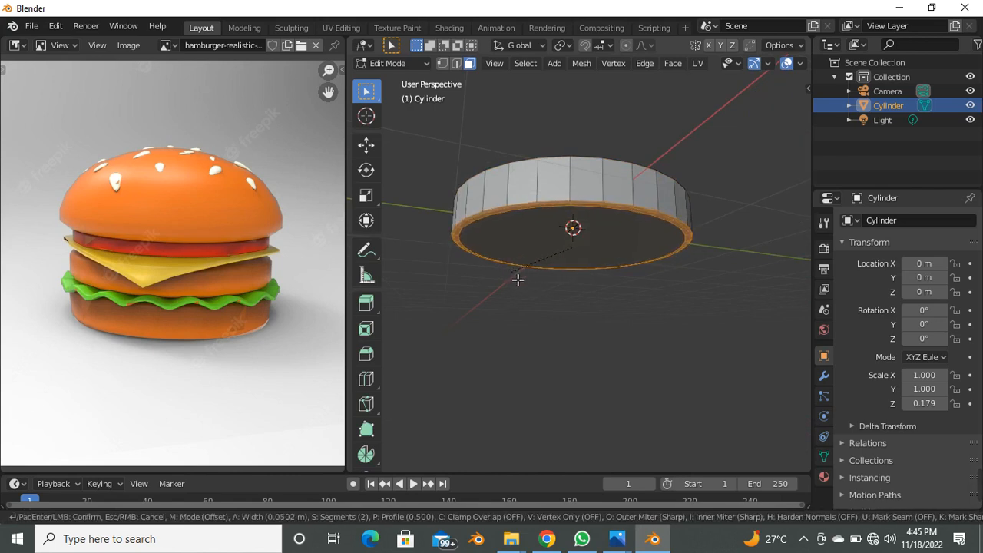
scroll(498, 268, up, 2)
click(496, 268)
middle_drag(504, 276, 591, 318)
scroll(562, 299, up, 3)
scroll(527, 311, down, 3)
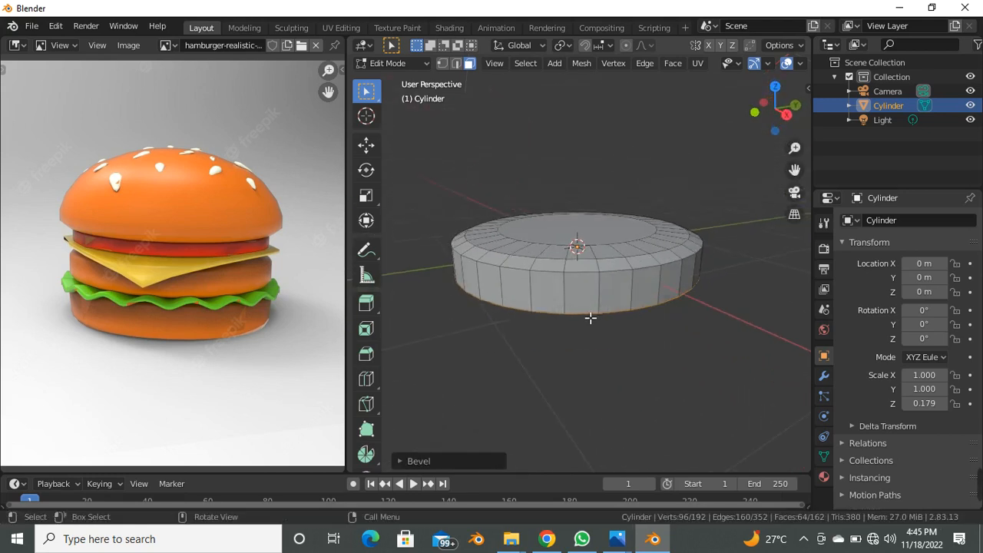
Add three evenly spaced horizontal loop cuts around the disc's side wall.
key(ctrl+r)
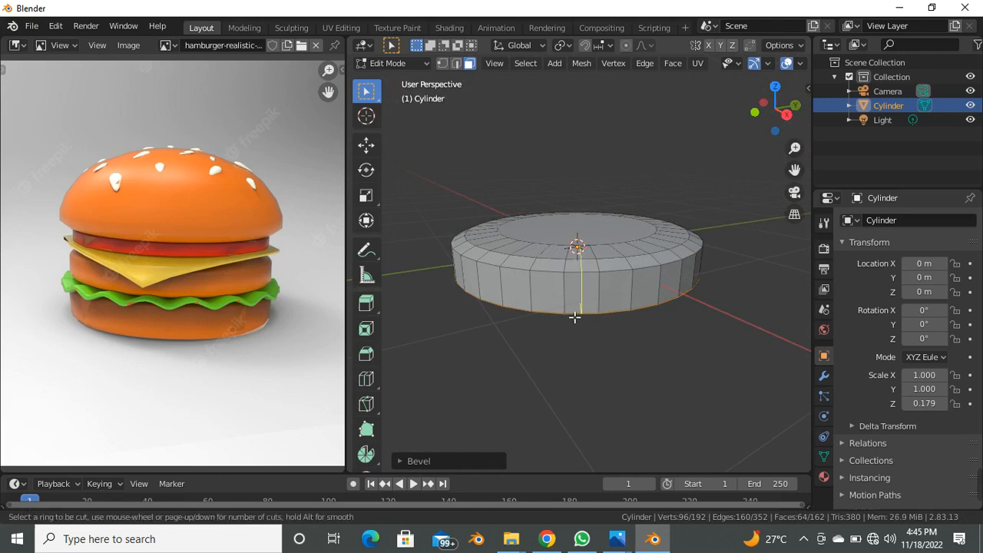
scroll(575, 302, up, 1)
scroll(575, 302, up, 4)
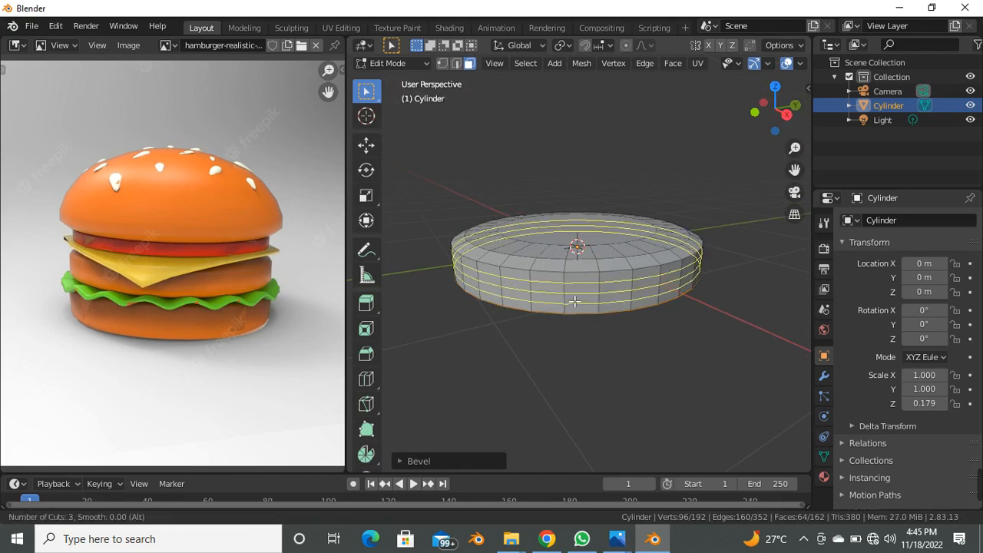
scroll(575, 302, down, 4)
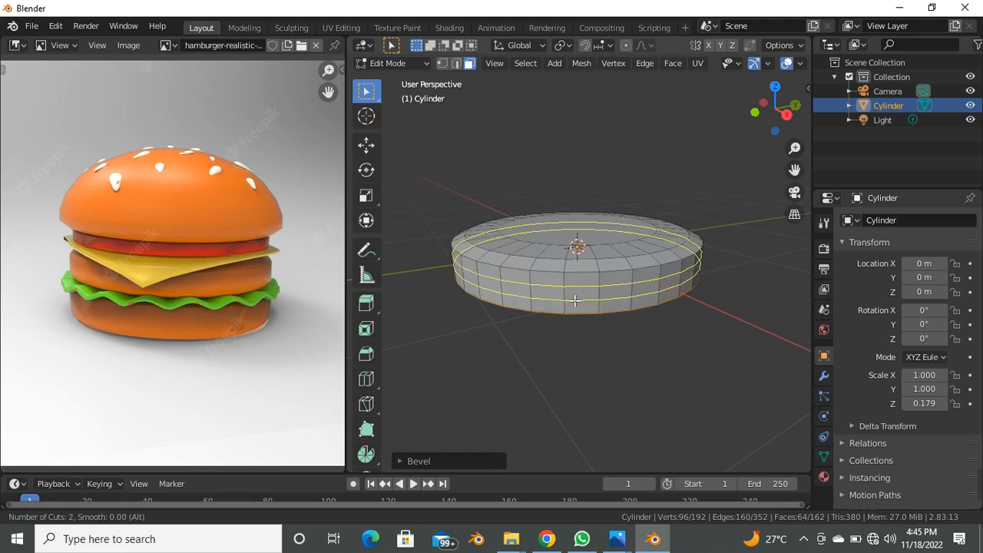
scroll(575, 302, up, 4)
scroll(574, 302, down, 4)
scroll(574, 302, up, 1)
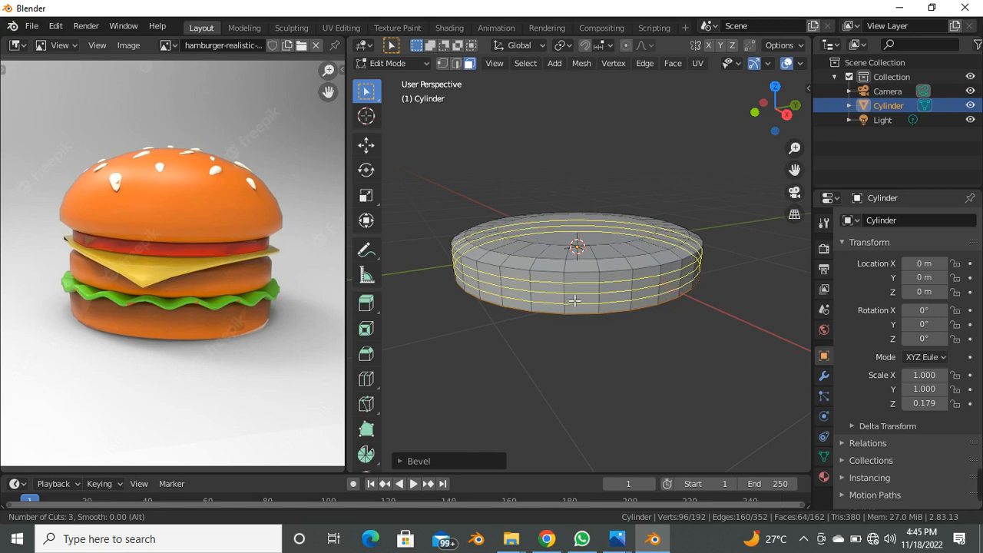
click(575, 302)
click(574, 303)
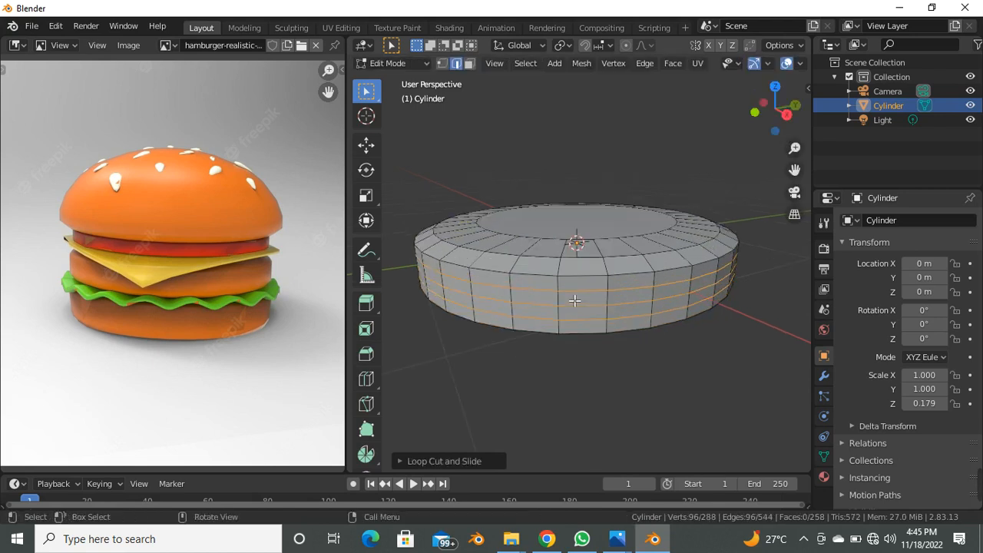
Return to Object Mode and add a Subdivision Surface modifier to the disc.
key(Tab)
mouse_move(560, 306)
middle_down()
mouse_move(527, 340)
mouse_move(520, 311)
mouse_move(553, 307)
middle_up()
scroll(553, 307, up, 3)
scroll(508, 316, down, 3)
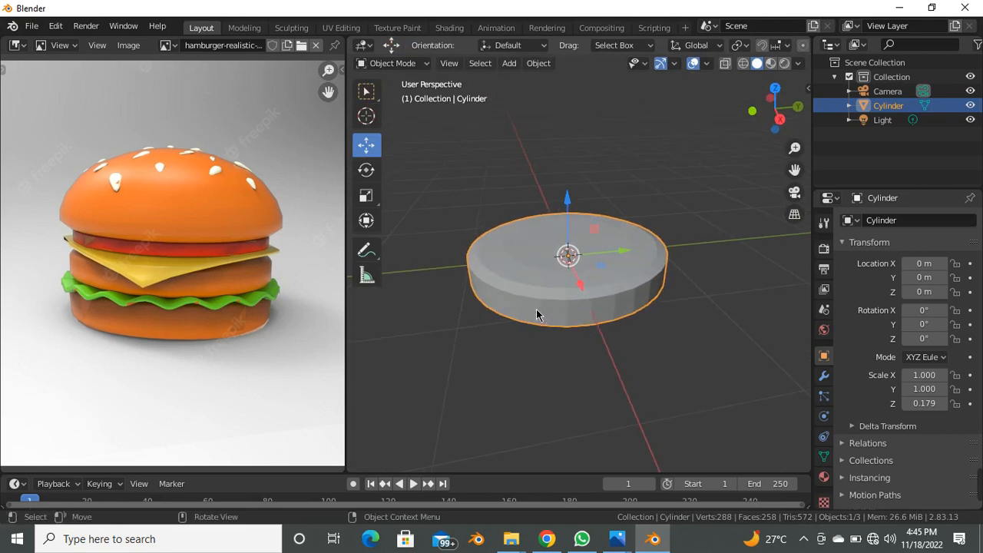
scroll(552, 296, up, 1)
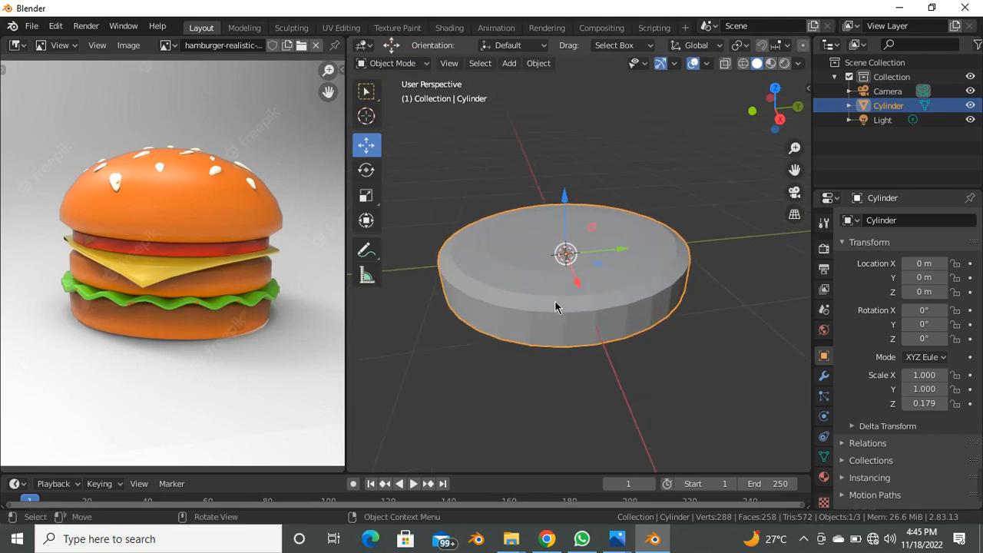
click(823, 378)
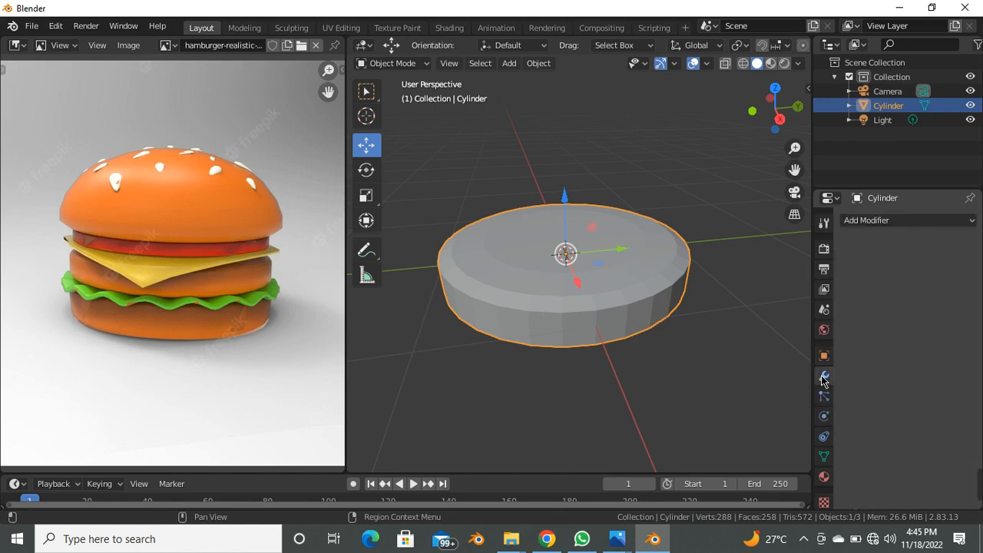
click(910, 223)
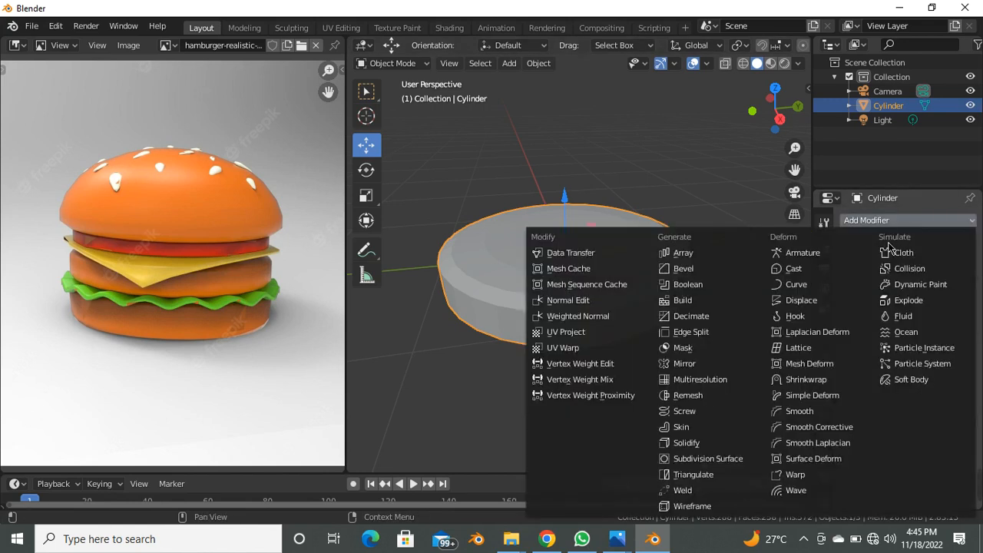
click(725, 460)
Examine the subdivided disc's rim and side wall for remaining faceting, up close and from different angles.
scroll(575, 273, up, 3)
scroll(576, 256, down, 3)
middle_drag(558, 301, 556, 273)
scroll(561, 255, up, 3)
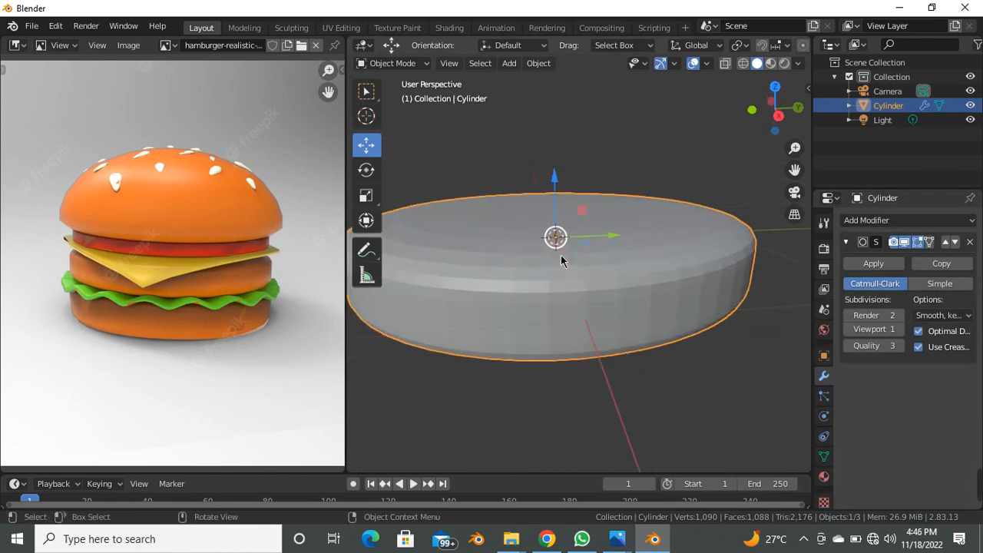
scroll(545, 316, down, 3)
mouse_move(545, 315)
middle_down()
mouse_move(463, 334)
mouse_move(548, 318)
middle_up()
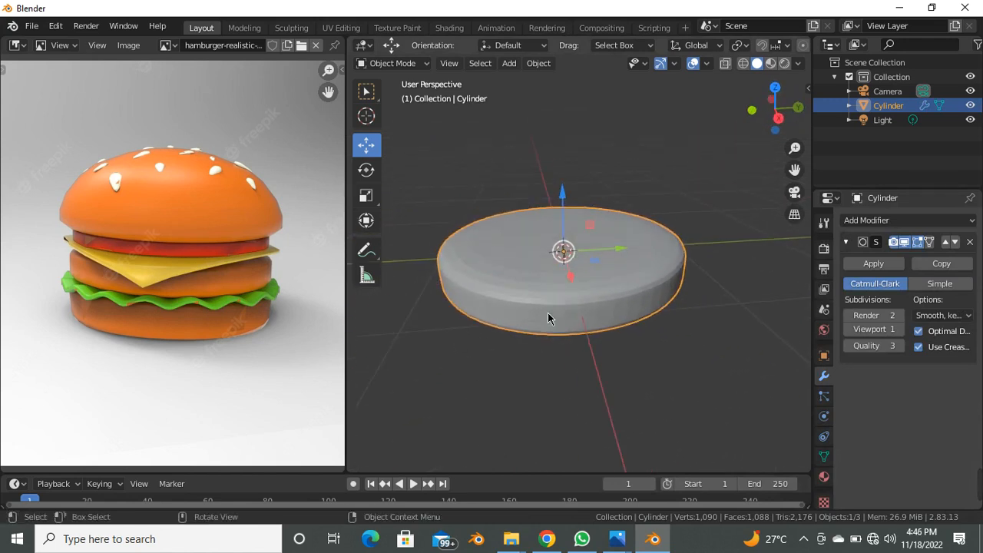
scroll(550, 296, up, 3)
scroll(546, 314, down, 3)
scroll(560, 323, up, 1)
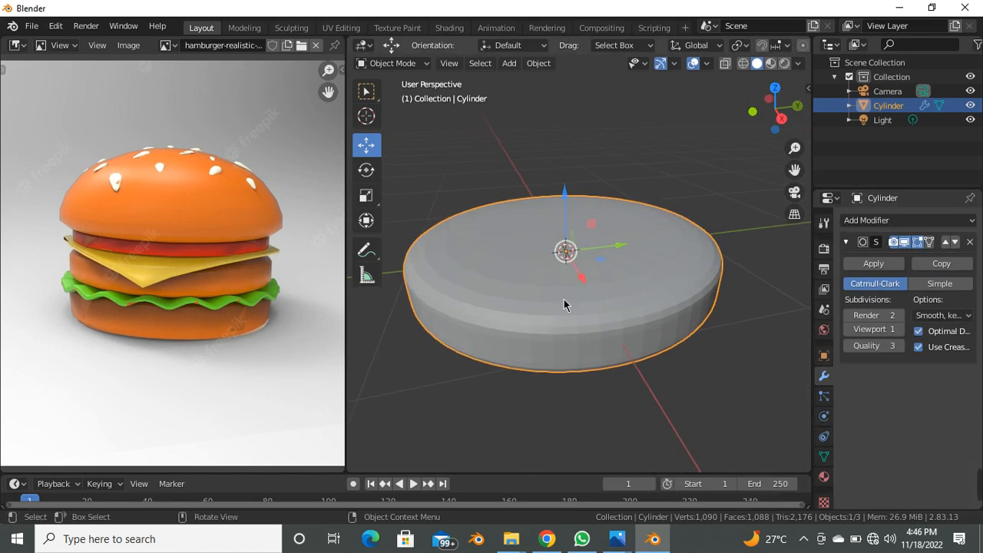
Apply Shade Smooth to the disc and compare it with the bottom bun in the reference image.
right_click(564, 299)
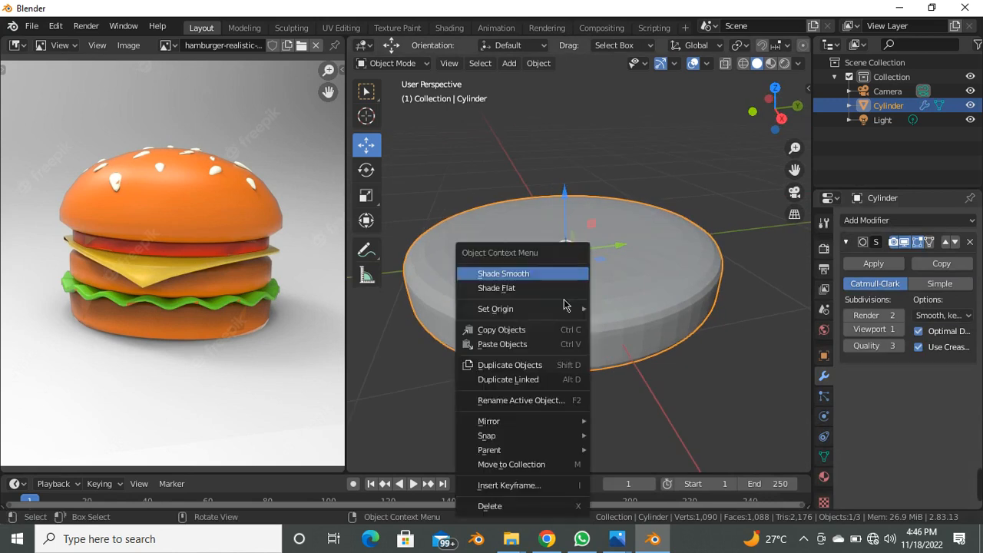
click(487, 269)
scroll(487, 269, down, 3)
mouse_move(476, 322)
middle_down()
mouse_move(464, 254)
mouse_move(449, 320)
mouse_move(496, 318)
middle_up()
scroll(496, 319, up, 1)
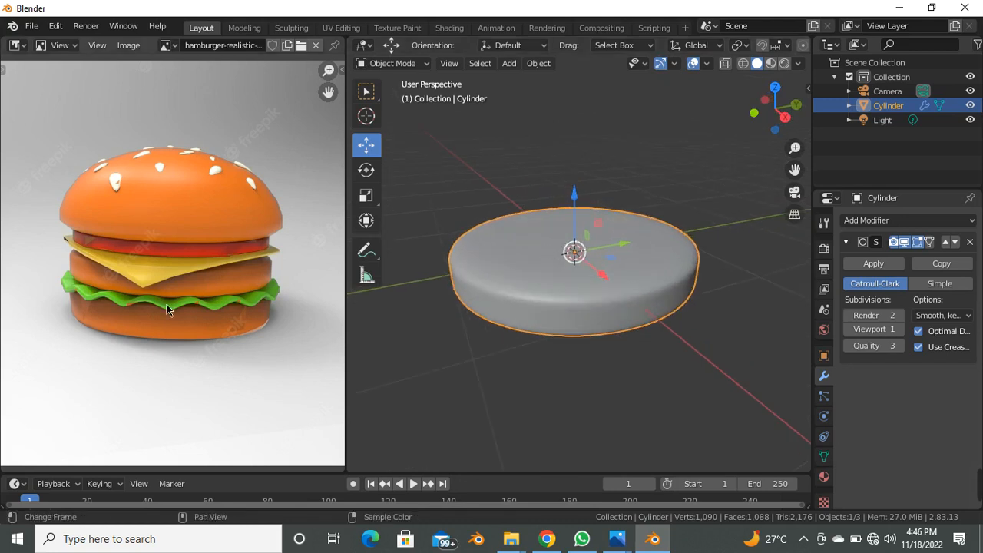
scroll(175, 302, up, 1)
scroll(176, 296, up, 1)
scroll(292, 321, down, 2)
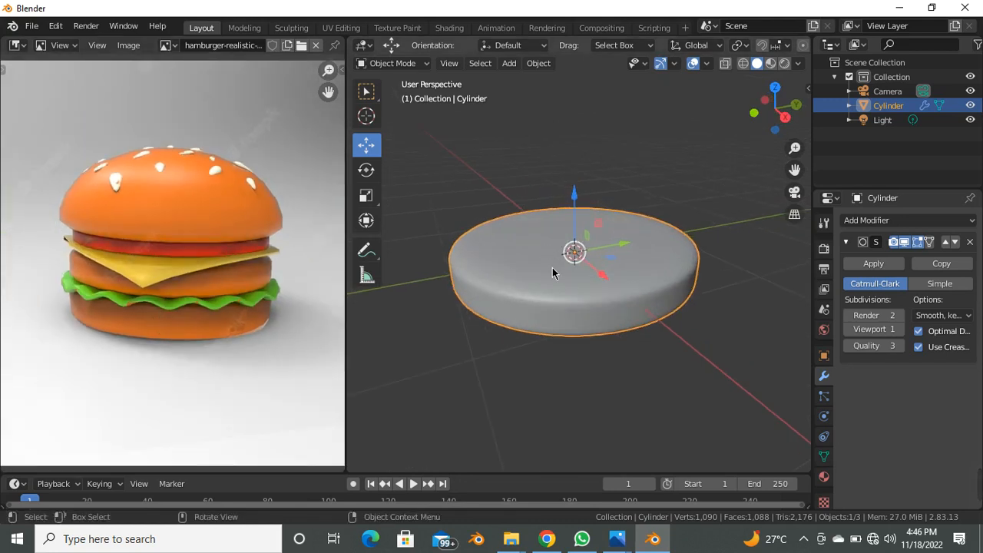
Add a second cylinder mesh at the world origin and flatten it along the Z axis into a disc.
key(shift+a)
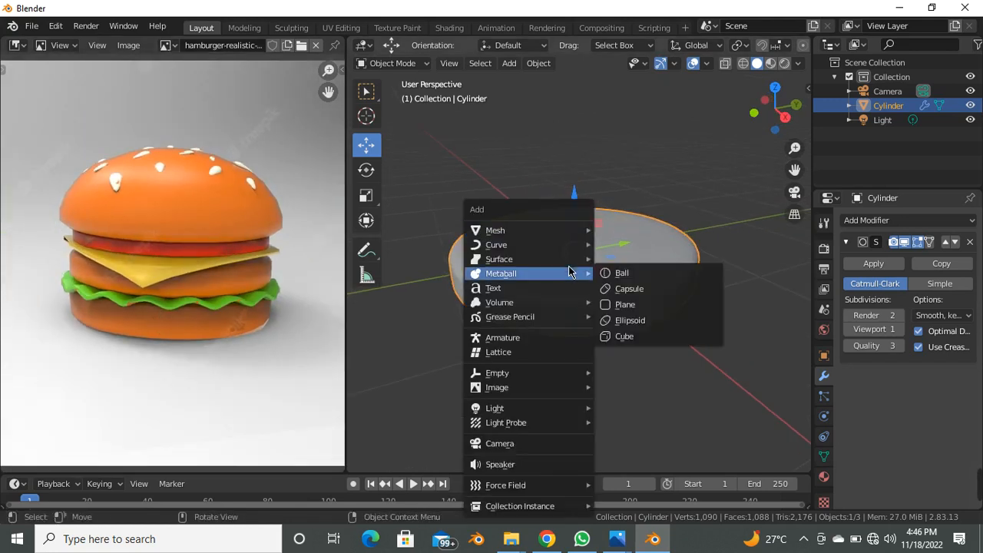
mouse_move(536, 230)
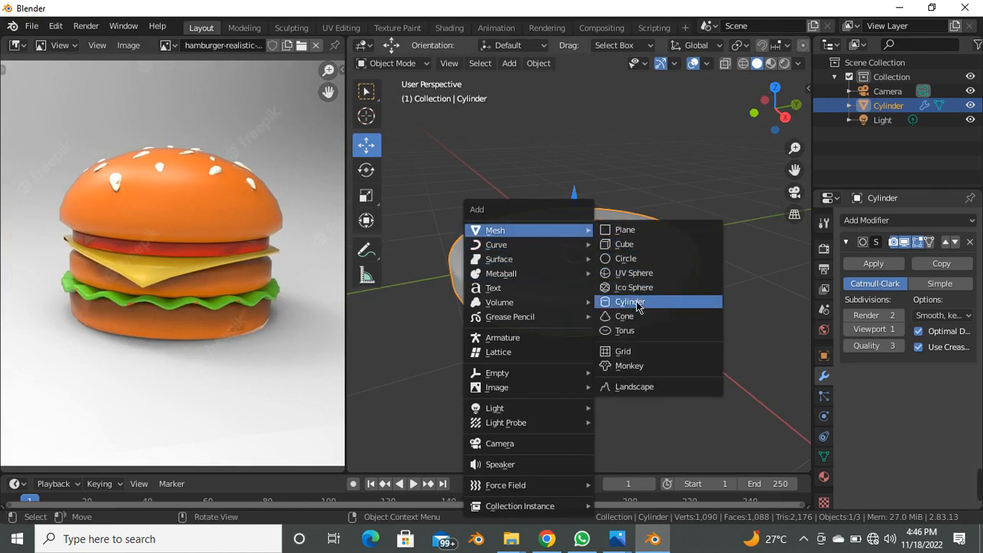
click(631, 302)
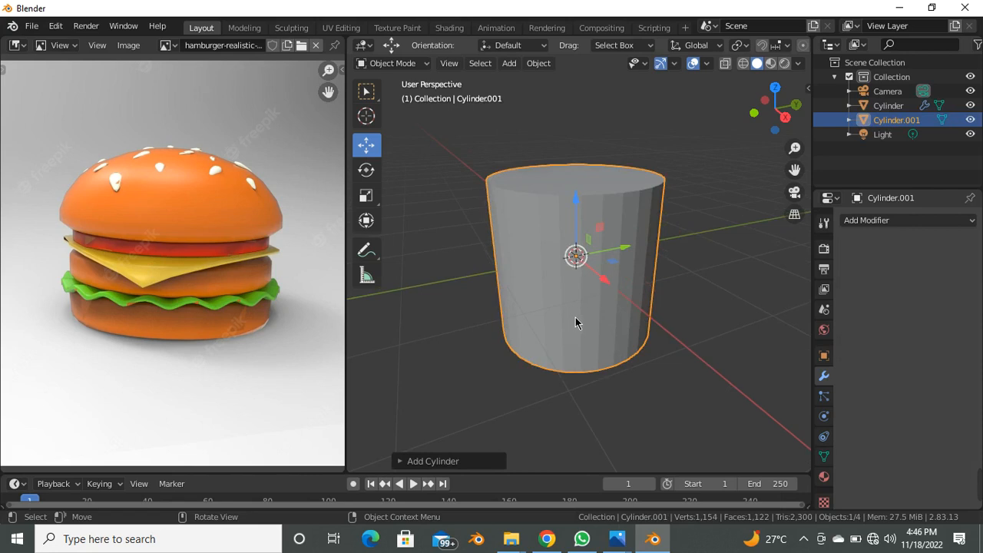
key(s)
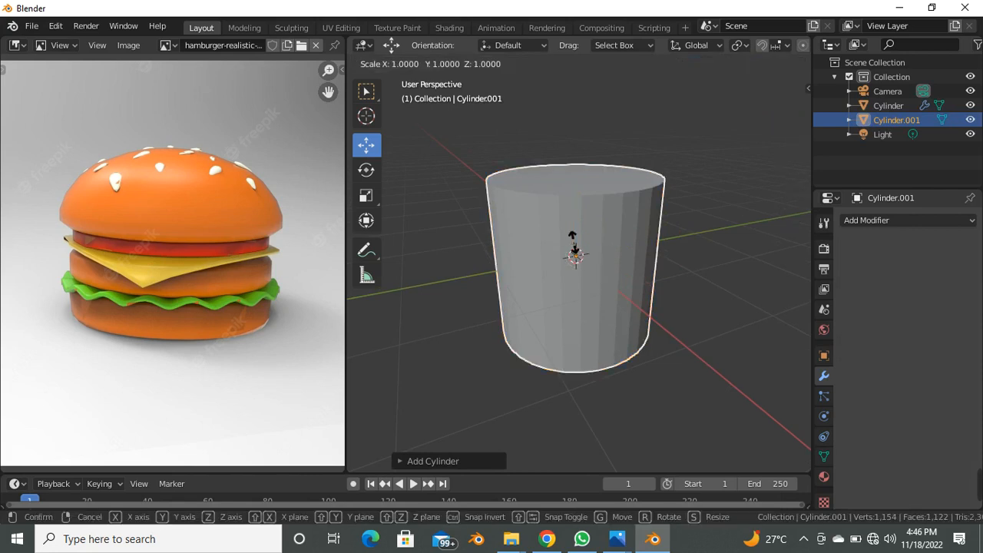
key(z)
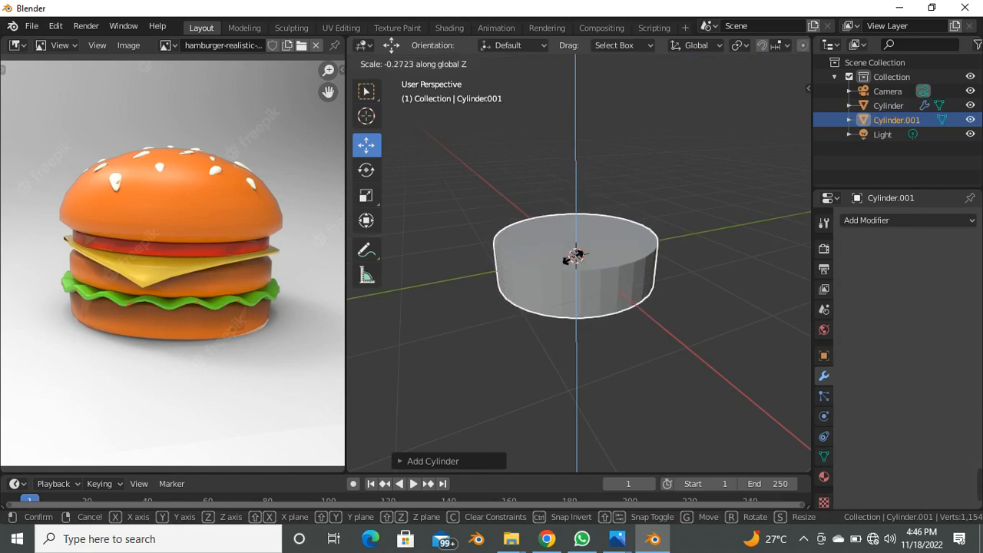
click(576, 255)
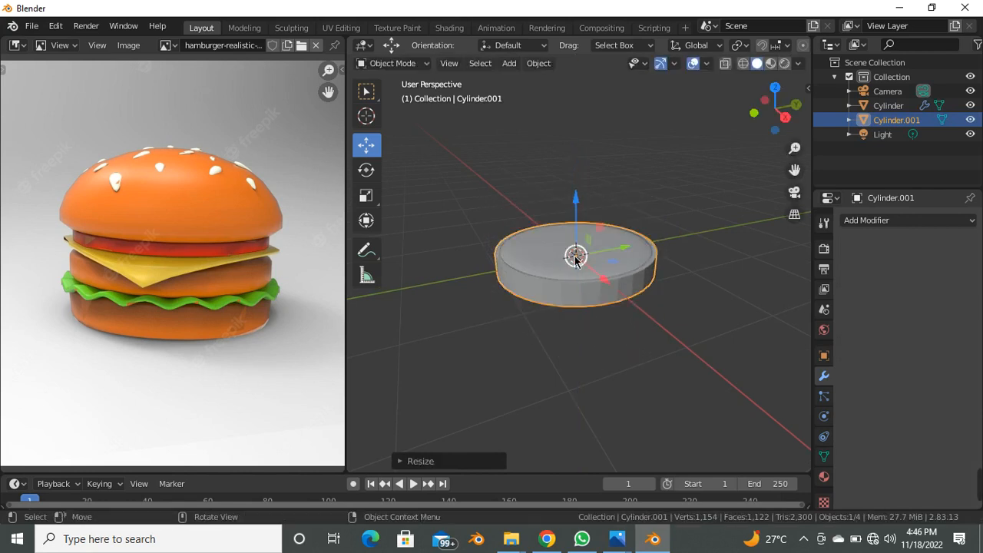
Move the new disc up along the Z axis so it sits on top of the smoothed bottom bun.
key(g)
key(z)
click(580, 218)
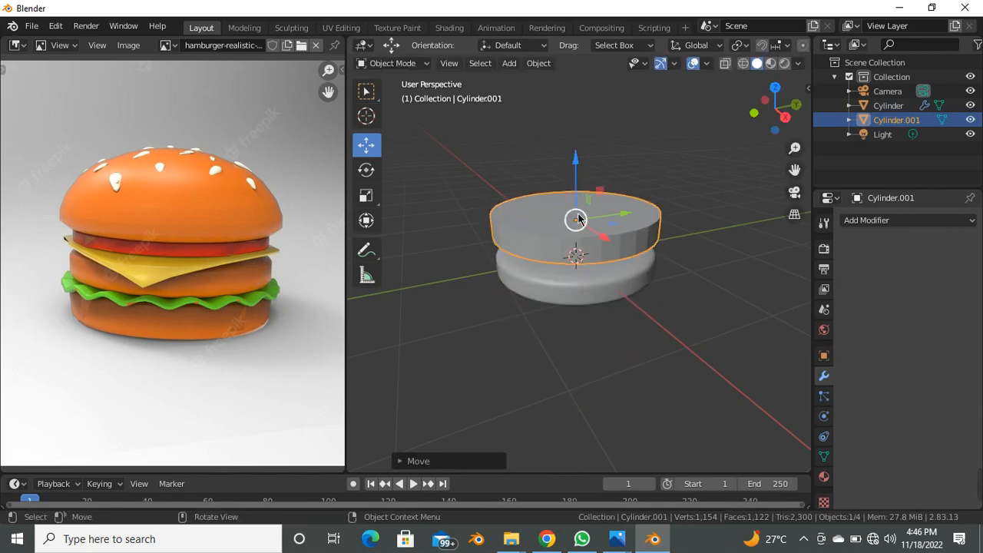
Delete the lower ring of vertices of the upper disc, selecting it from the front with X-ray on, to leave only its flat top face.
scroll(581, 221, up, 2)
key(Tab)
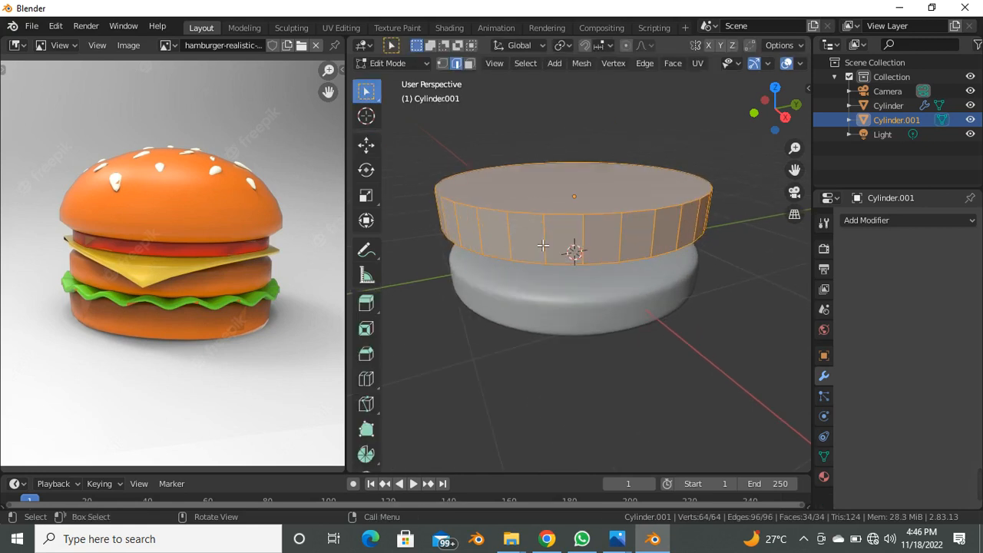
key(KP_1)
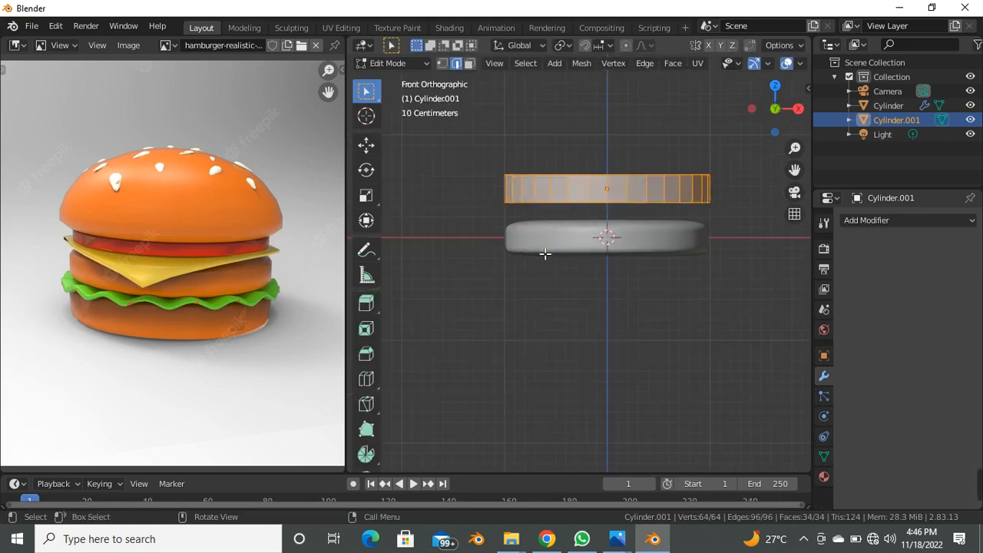
scroll(595, 187, up, 2)
scroll(576, 191, down, 1)
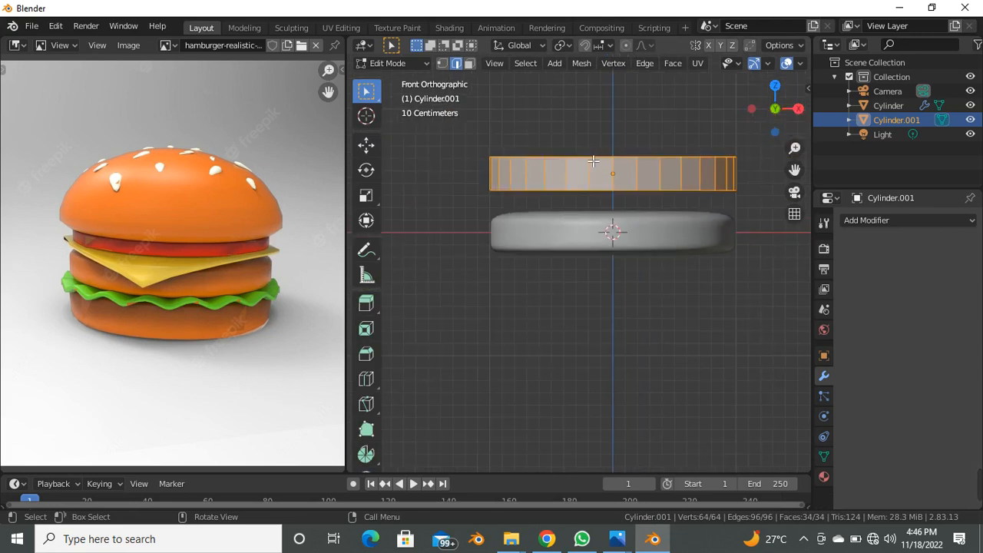
shift+middle_drag(591, 161, 569, 207)
scroll(563, 239, up, 1)
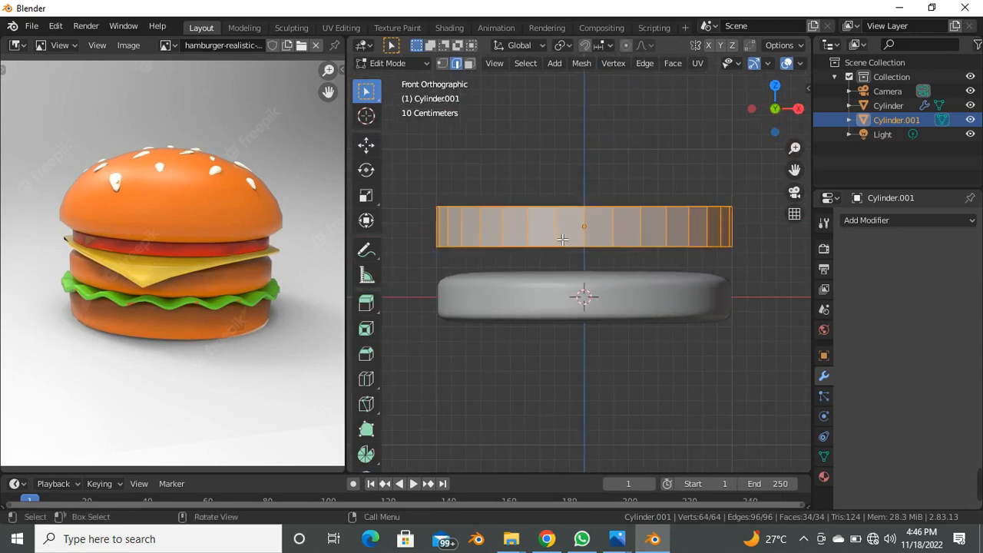
key(alt+z)
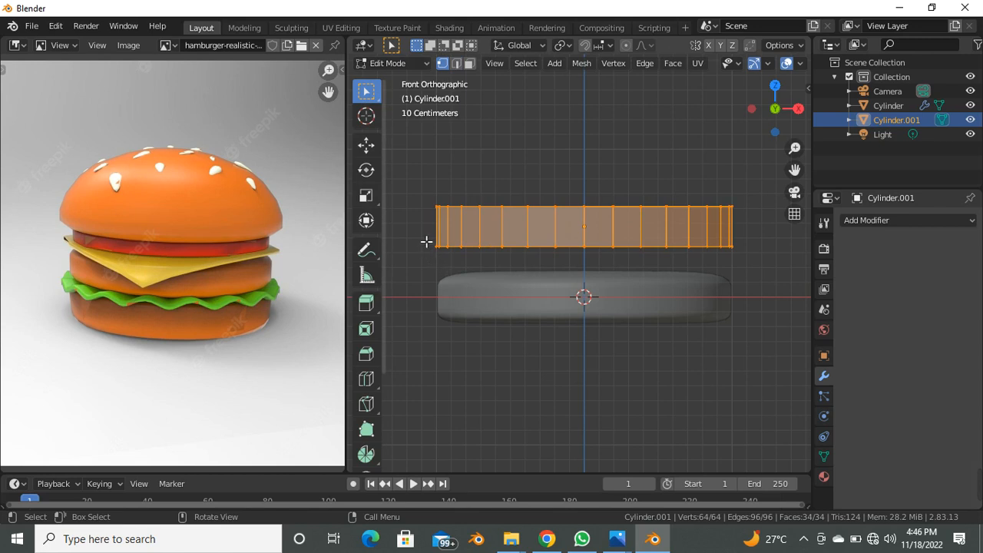
drag(414, 231, 785, 278)
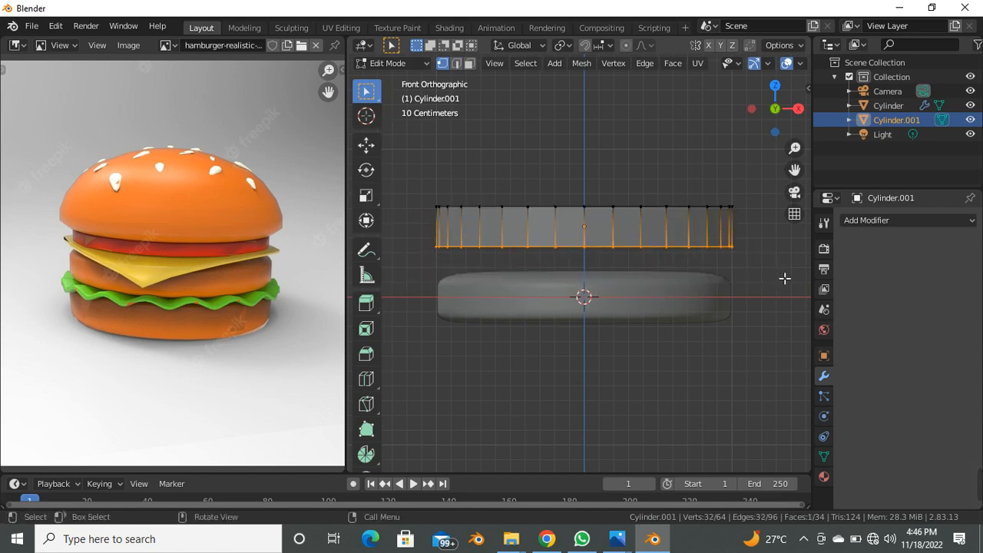
key(x)
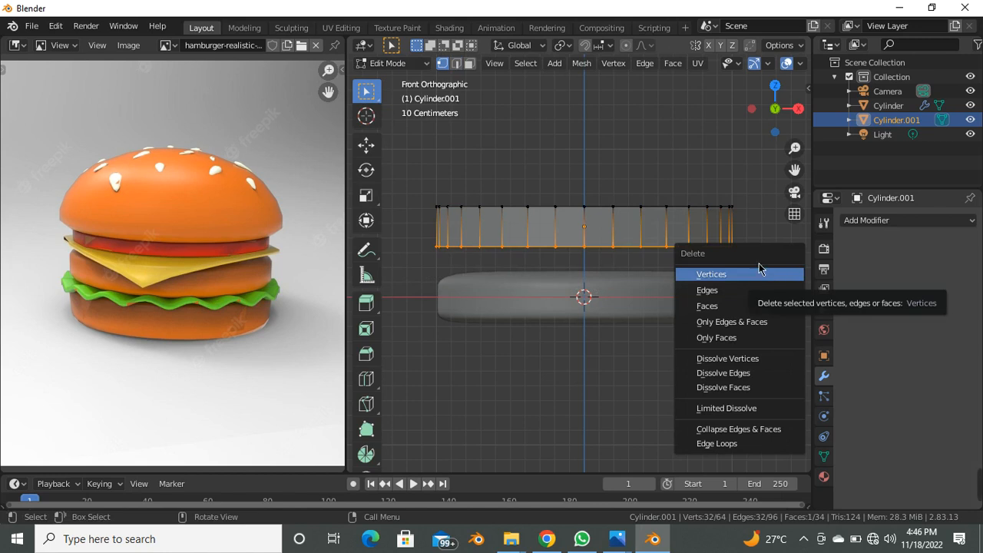
click(757, 279)
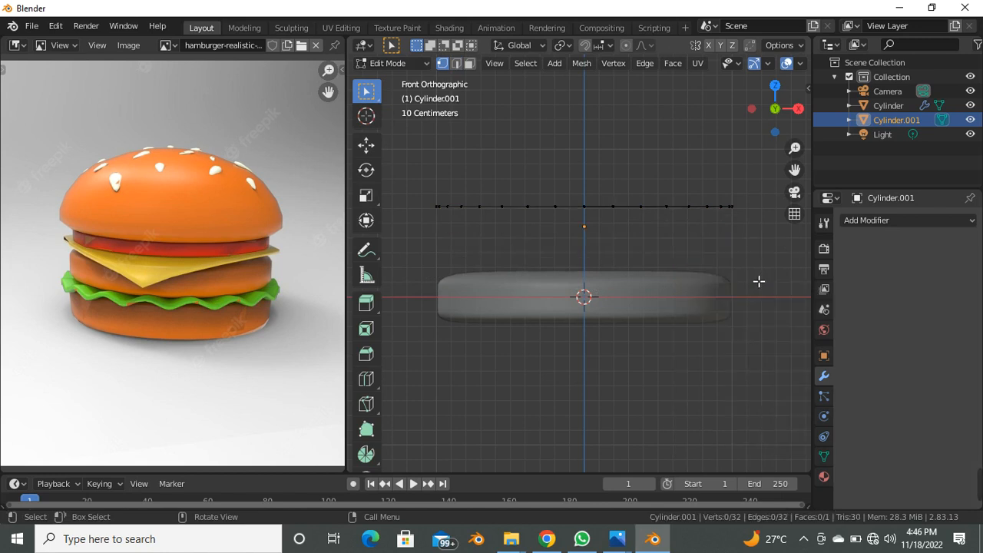
Inset the remaining top face three times in succession to form concentric rings around a small central face.
scroll(581, 215, down, 1)
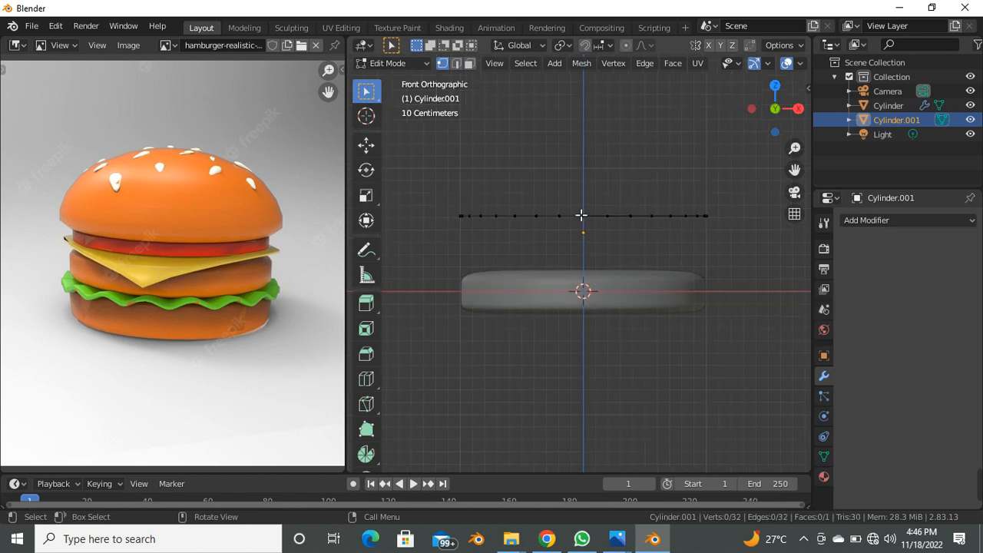
middle_drag(581, 215, 557, 292)
scroll(589, 264, up, 4)
scroll(589, 263, down, 4)
scroll(587, 246, up, 3)
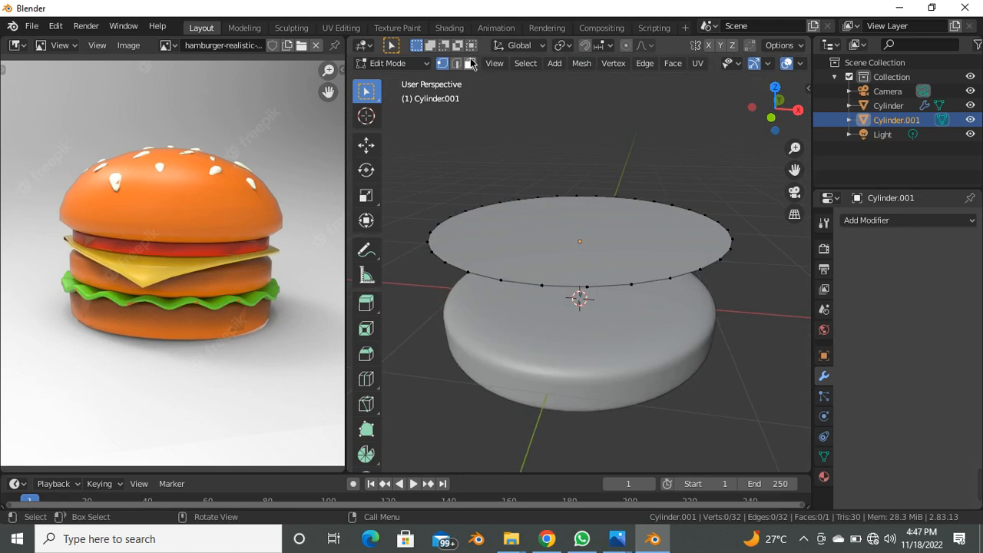
click(584, 245)
middle_drag(584, 245, 620, 319)
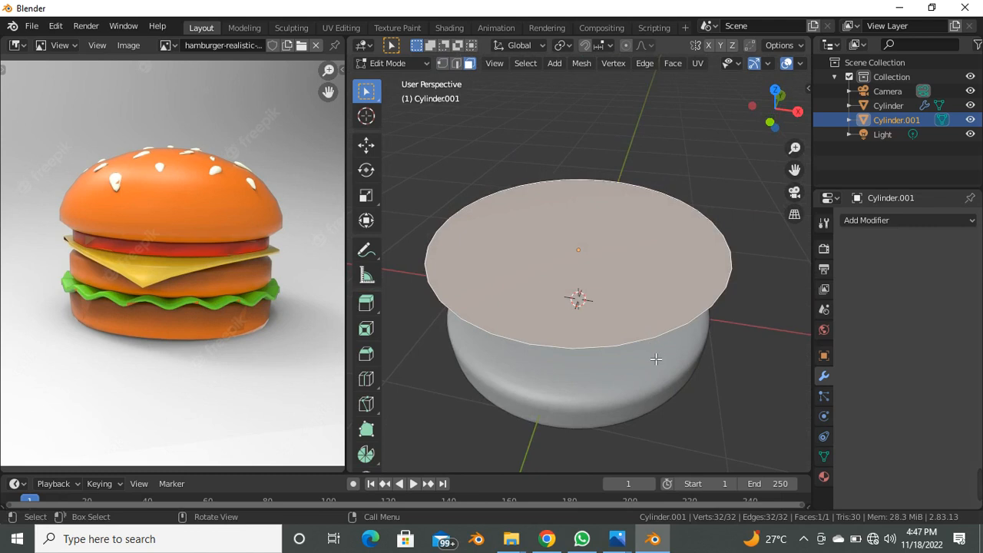
middle_drag(630, 424, 637, 413)
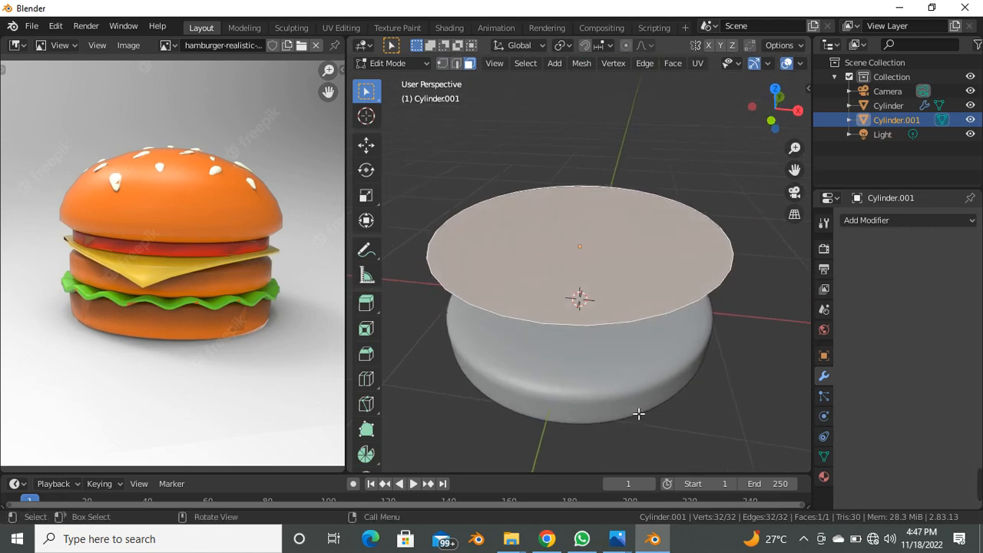
key(i)
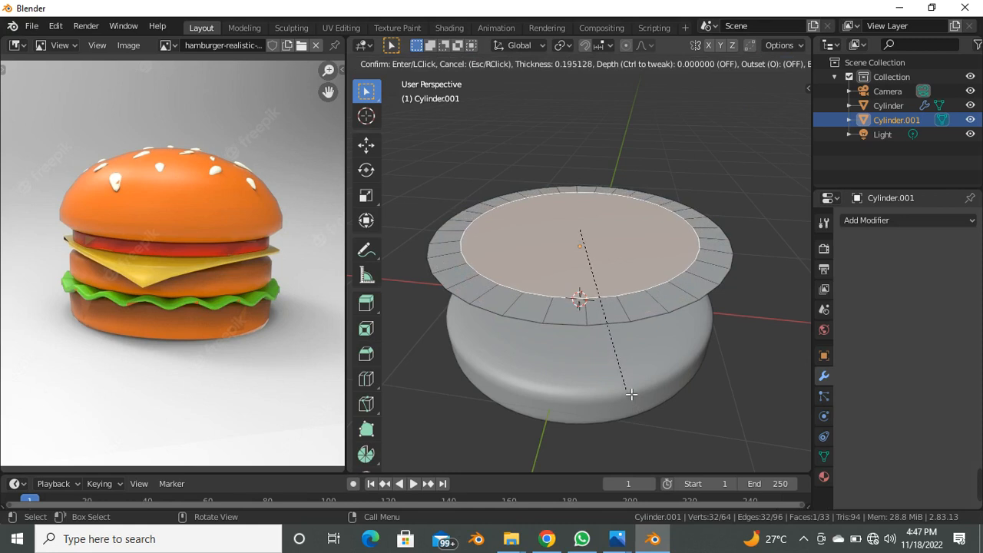
click(629, 393)
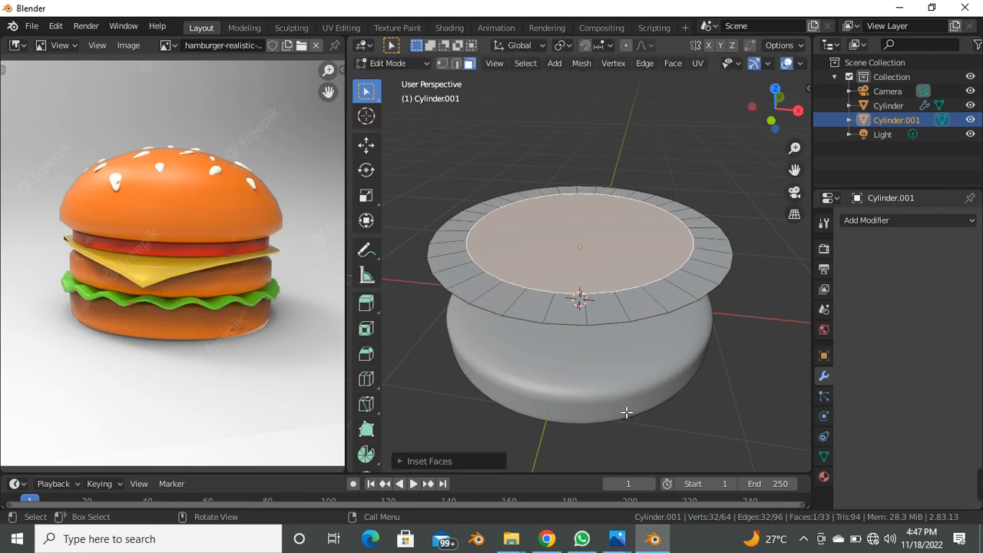
key(i)
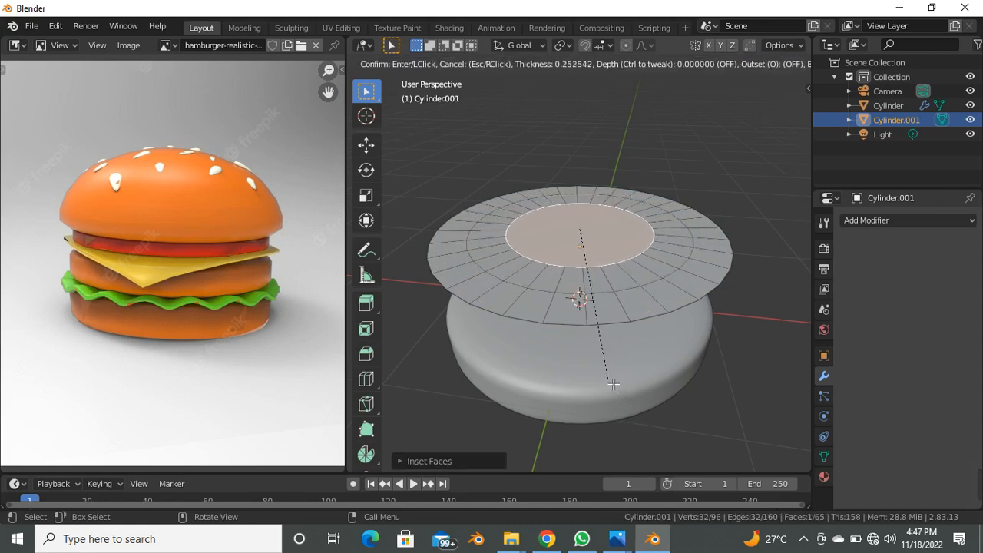
click(614, 390)
key(i)
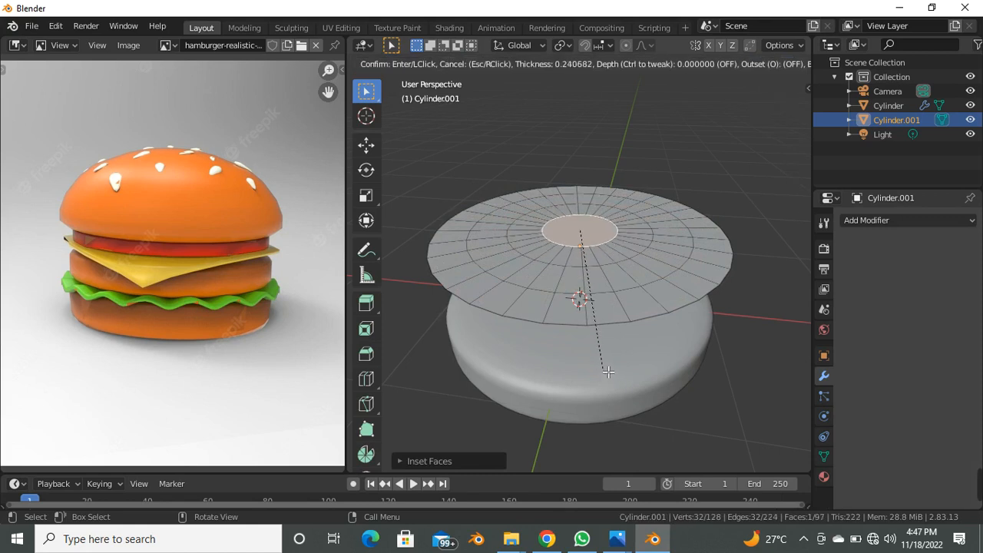
click(579, 370)
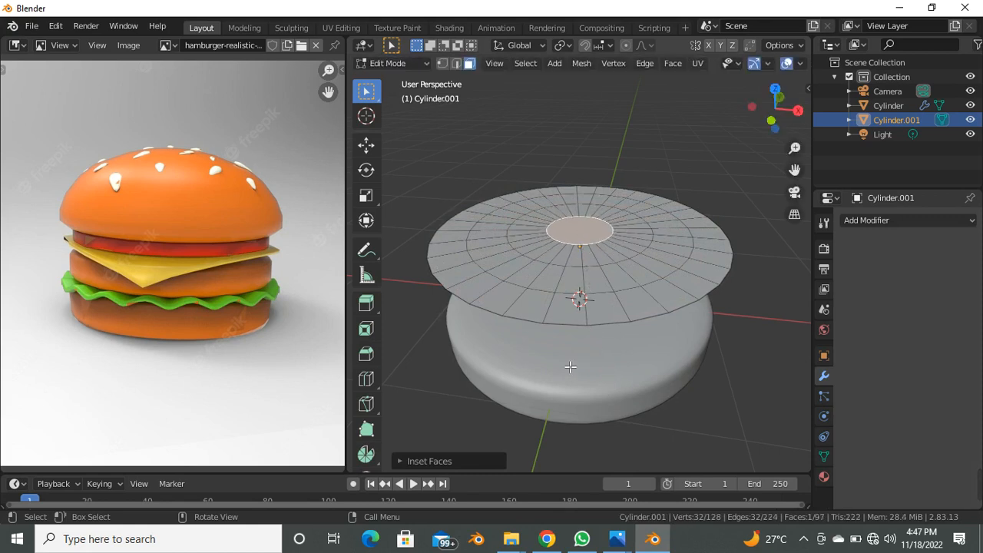
Select every second vertex around the outer rim of the flat disc.
click(442, 64)
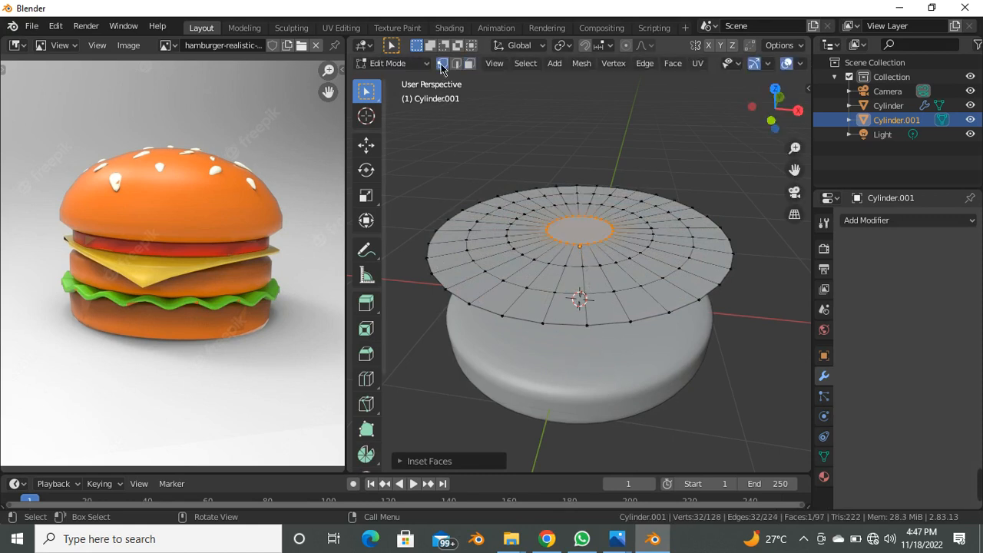
click(547, 326)
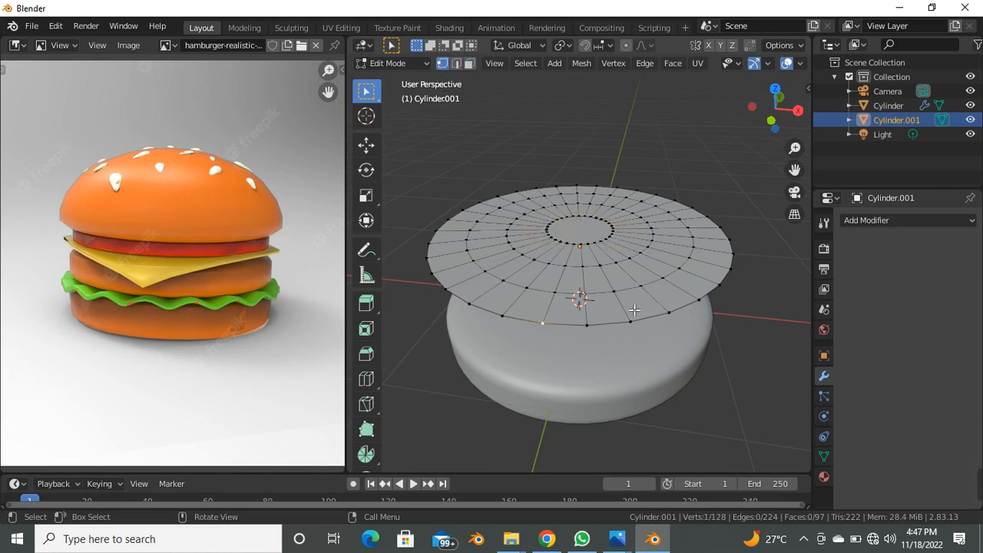
shift+click(699, 305)
middle_drag(700, 308, 583, 358)
shift+click(624, 322)
shift+click(588, 308)
middle_drag(636, 374, 550, 375)
shift+click(622, 301)
middle_drag(716, 367, 577, 305)
shift+click(553, 311)
middle_drag(643, 367, 591, 319)
shift+click(590, 300)
shift+click(593, 300)
middle_drag(650, 373, 585, 384)
shift+click(582, 310)
middle_drag(642, 393, 610, 313)
middle_drag(683, 355, 596, 338)
shift+click(600, 322)
shift+click(668, 338)
middle_drag(668, 338, 630, 346)
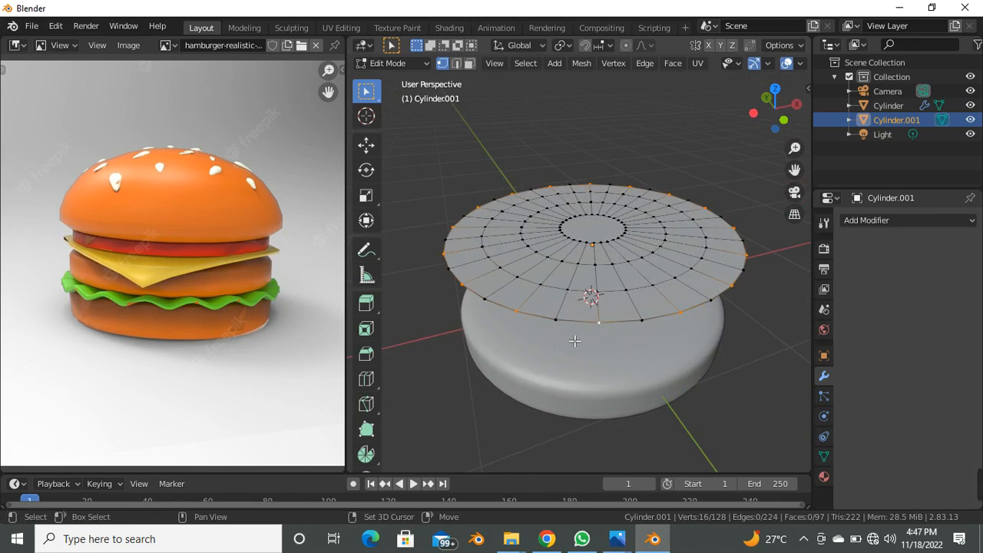
Move the selected alternate rim vertices up along the Z axis to form a zigzag edge.
click(371, 148)
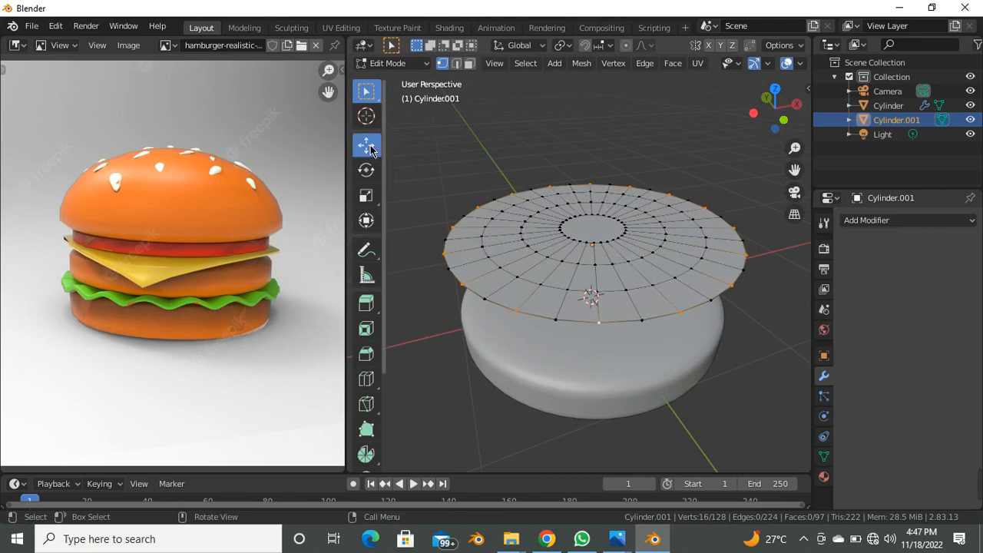
middle_drag(536, 227, 587, 205)
drag(601, 191, 592, 151)
Scale the raised rim vertices inward so the spikes lean towards the disc's centre.
middle_drag(593, 152, 672, 307)
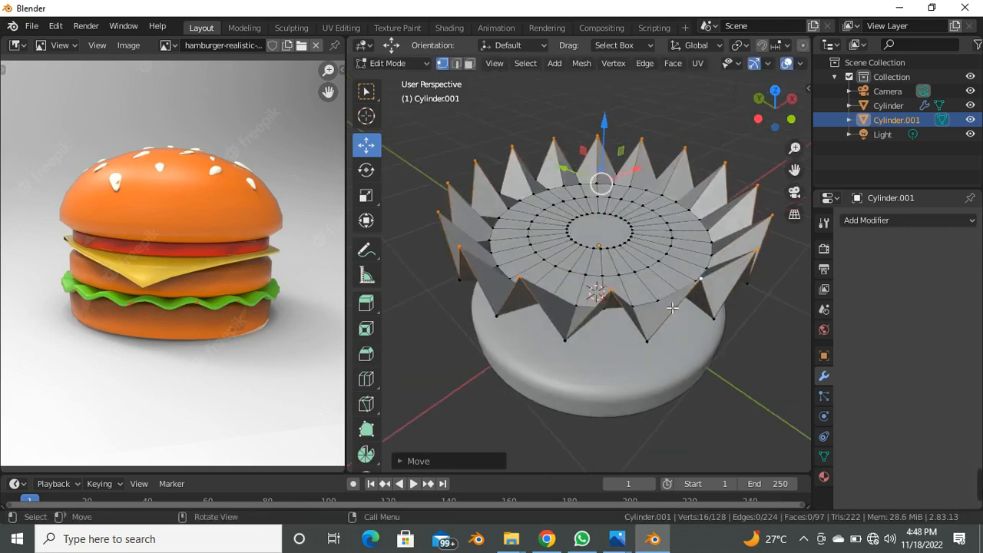
key(s)
click(657, 294)
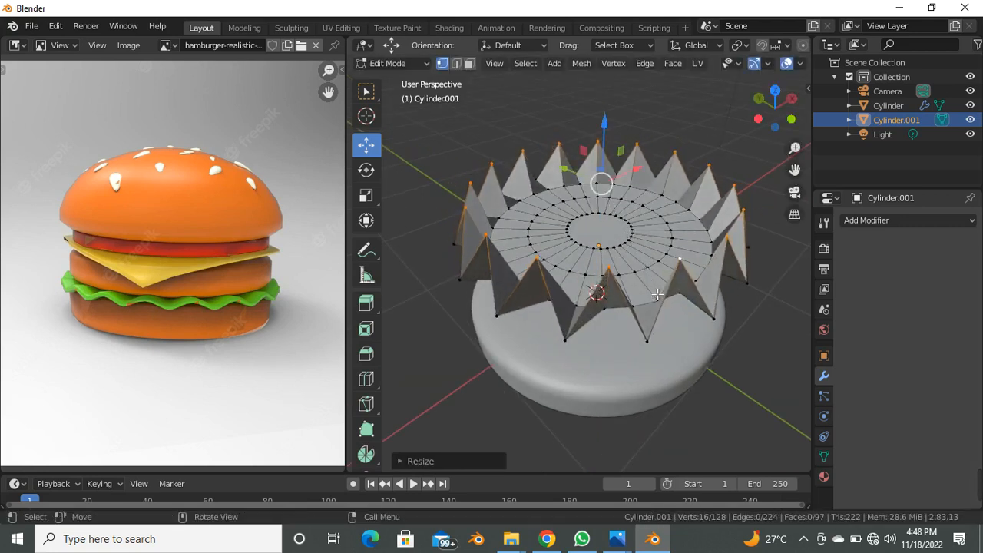
middle_drag(623, 307, 621, 304)
key(s)
click(619, 300)
Add a loop cut around the zigzag outer ring, between the spike tips and the first inset ring.
scroll(550, 307, down, 1)
middle_drag(548, 305, 569, 302)
key(ctrl+r)
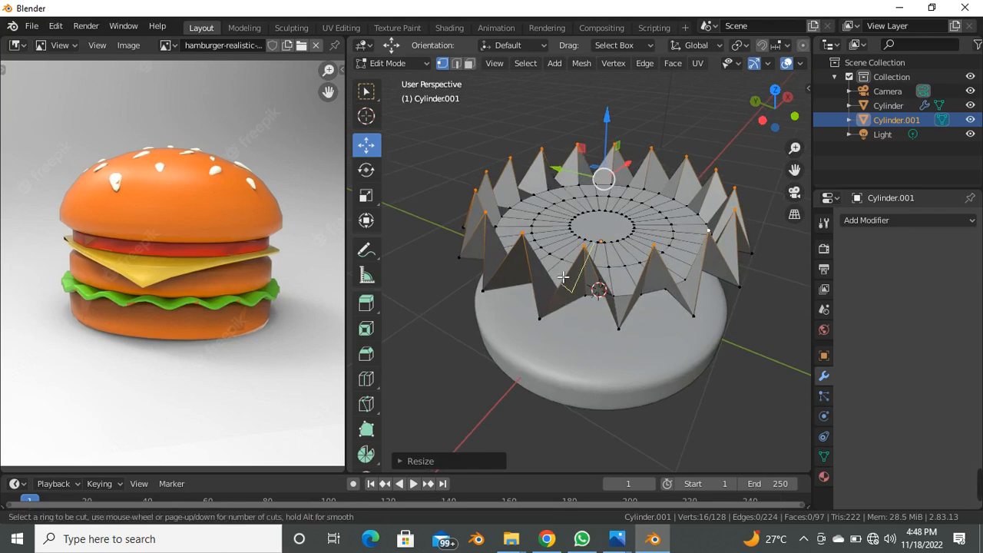
click(546, 180)
scroll(523, 319, up, 2)
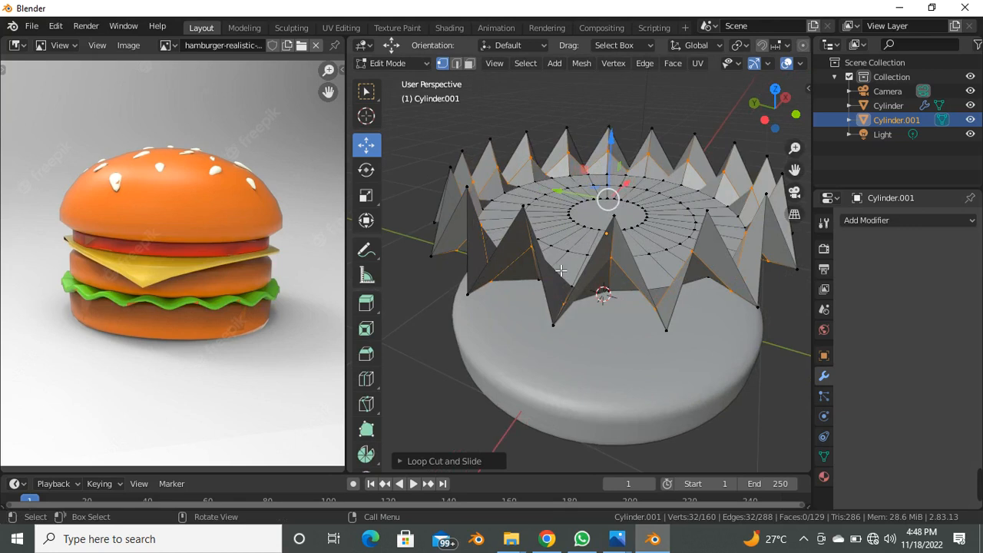
scroll(551, 277, down, 2)
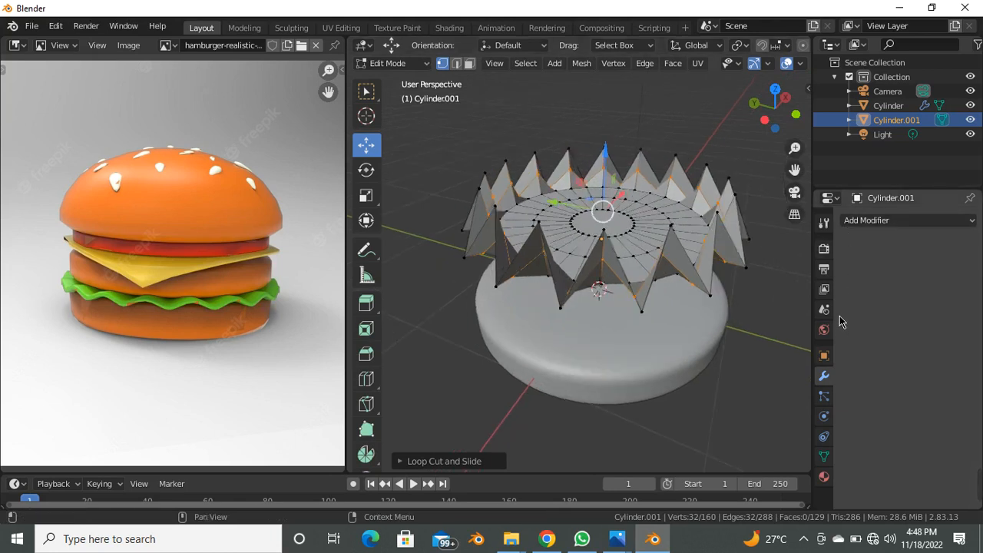
Add a Solidify modifier to the zigzag disc and set its thickness to 0.05 m.
click(915, 223)
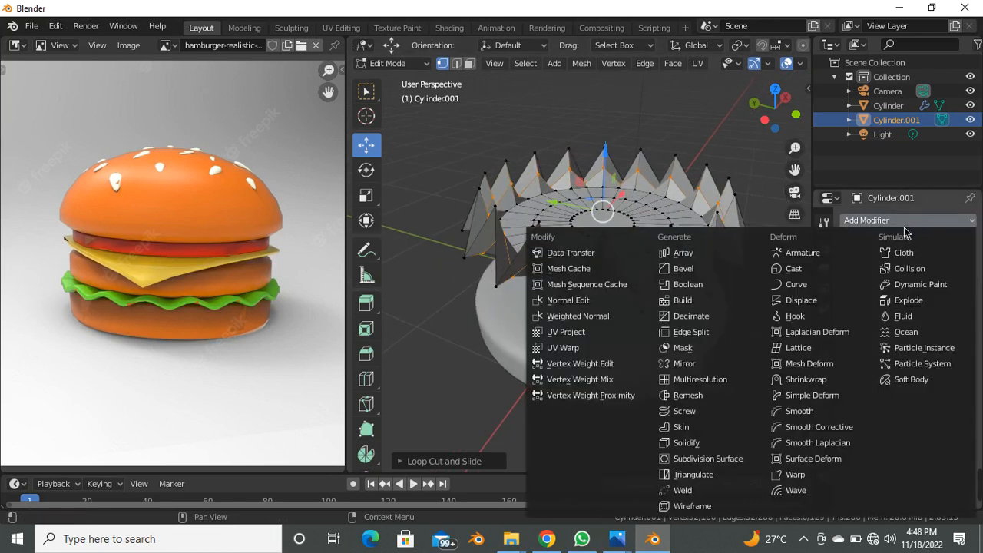
click(740, 443)
scroll(627, 282, up, 1)
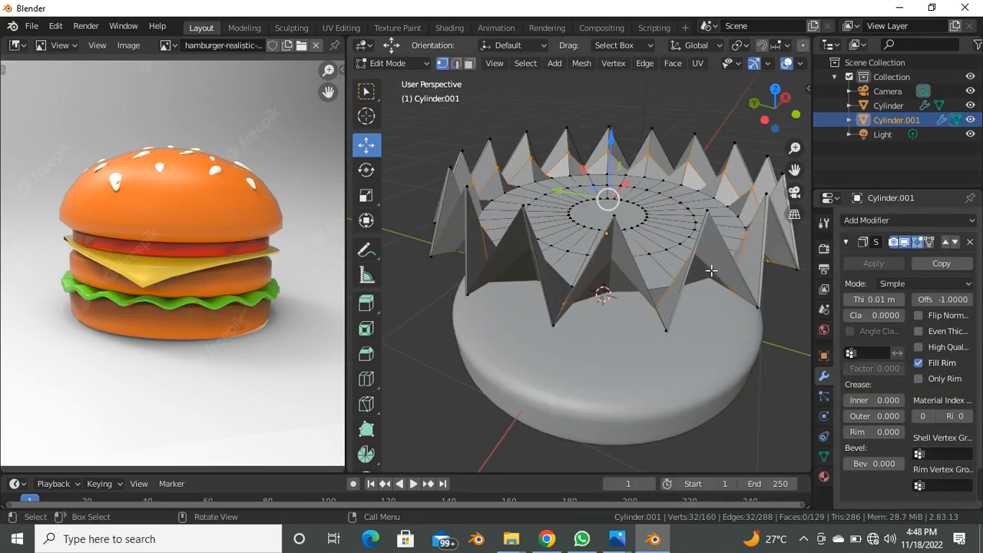
shift+middle_drag(708, 274, 684, 282)
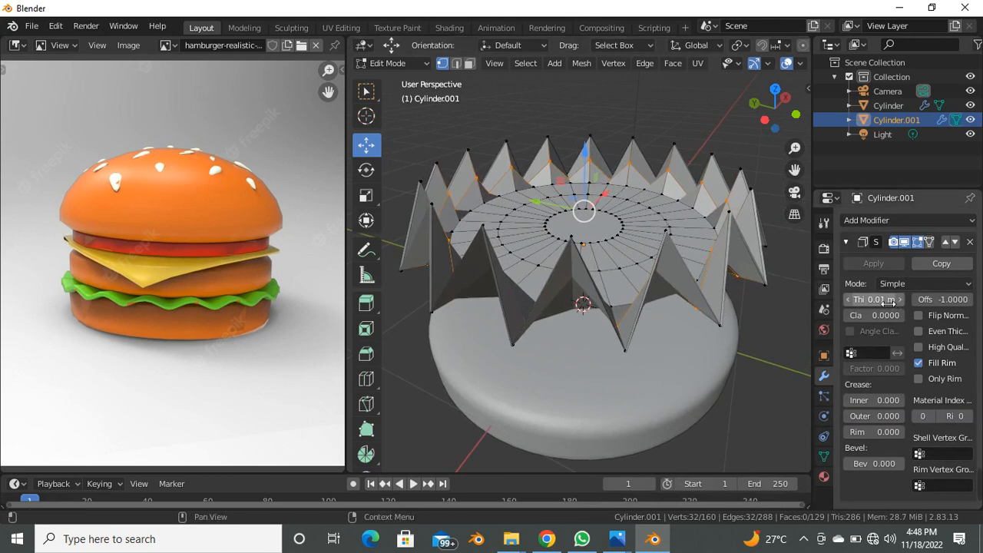
drag(873, 298, 895, 298)
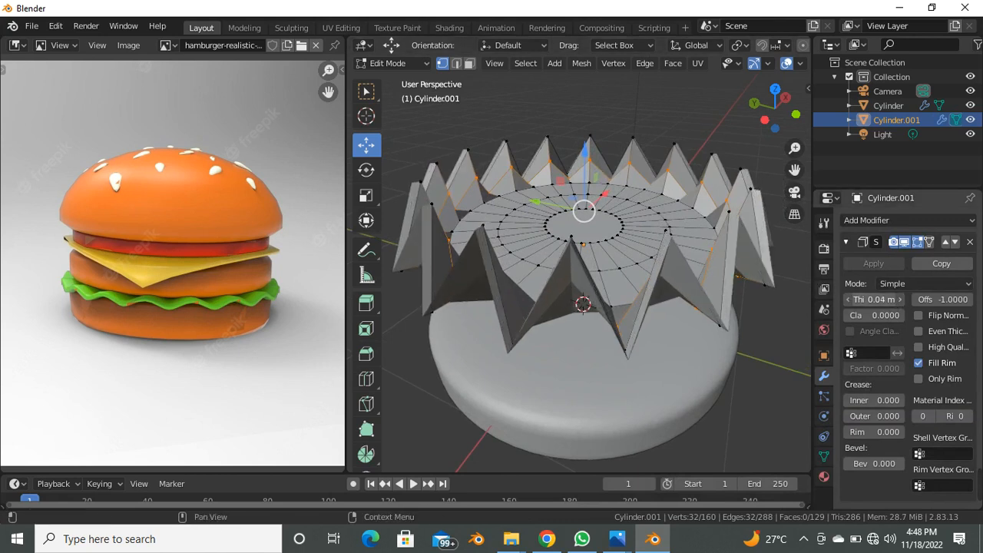
click(901, 298)
click(901, 299)
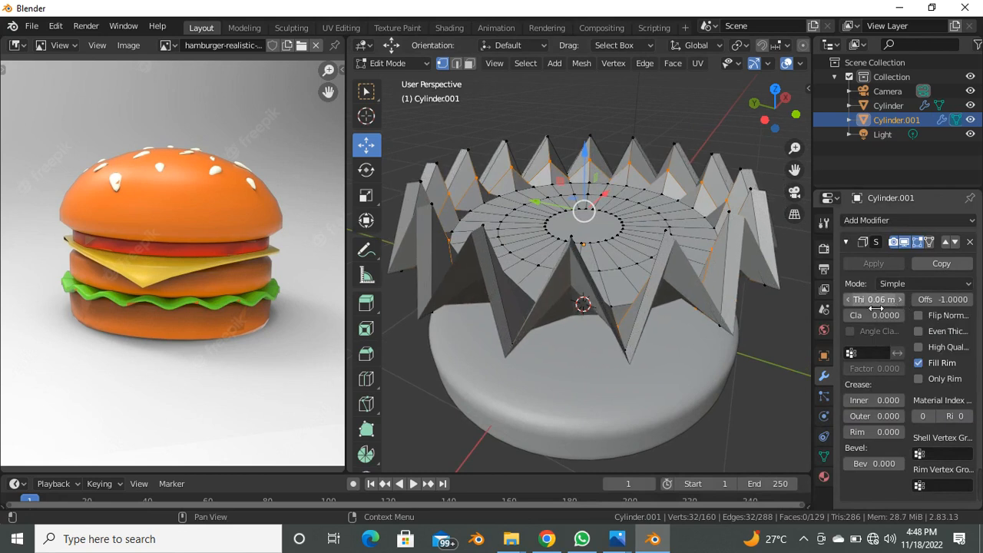
click(850, 300)
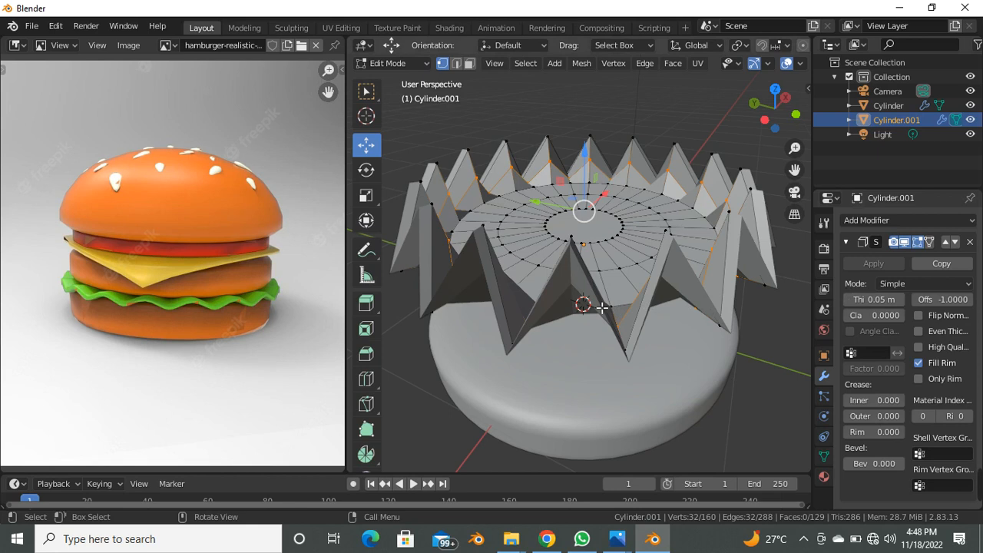
Return to Object Mode and apply the Solidify modifier to the zigzag disc.
key(Tab)
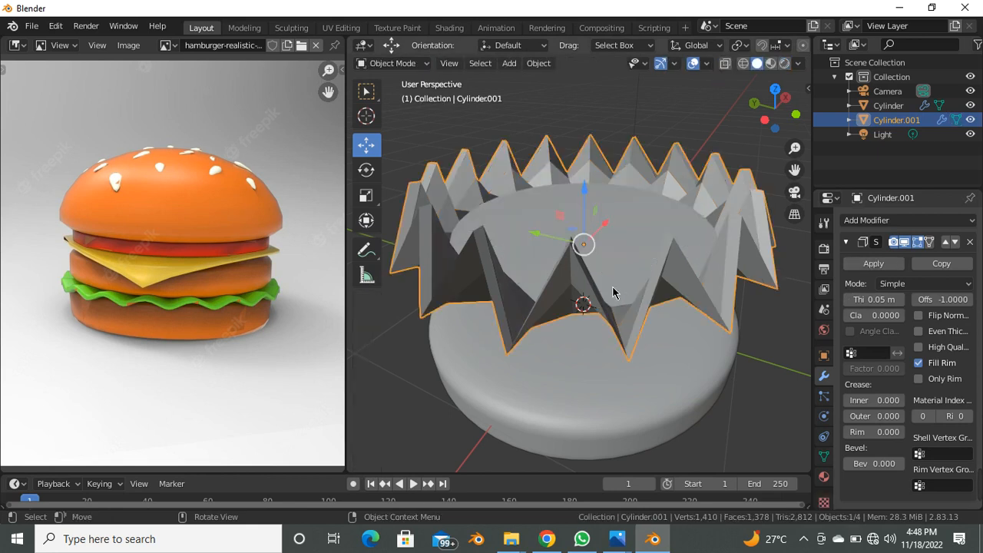
click(882, 266)
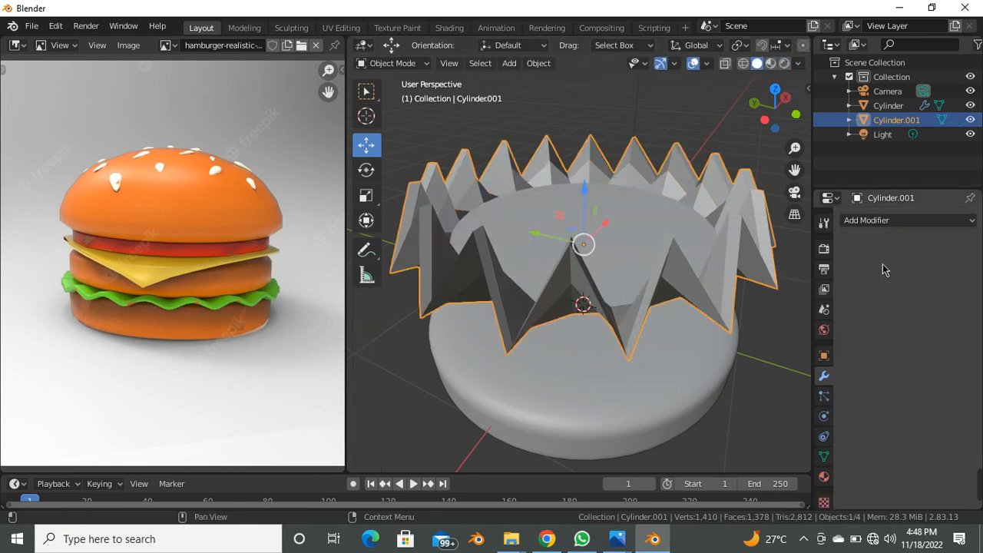
scroll(637, 299, down, 2)
scroll(514, 217, up, 1)
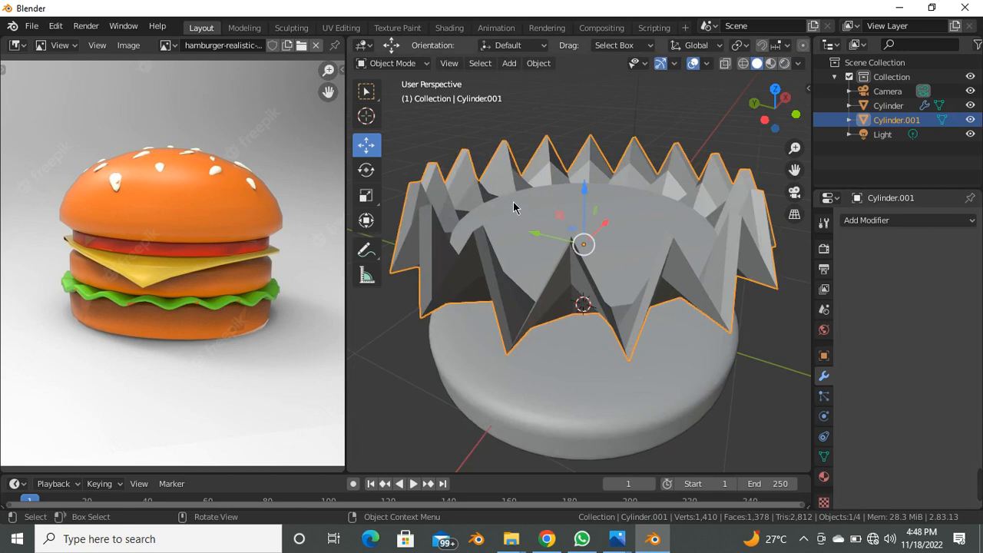
scroll(522, 218, down, 2)
key(Tab)
middle_drag(491, 254, 494, 269)
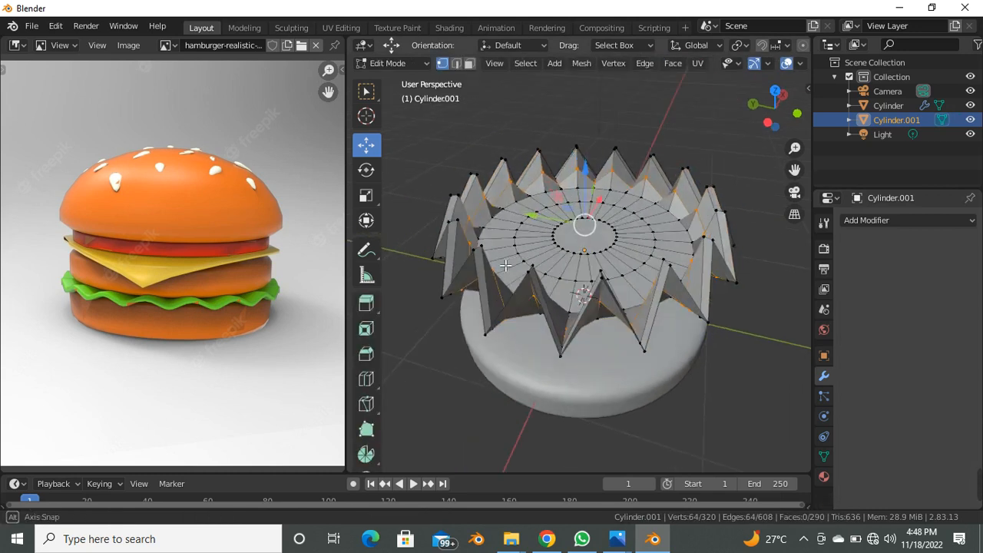
key(ctrl+r)
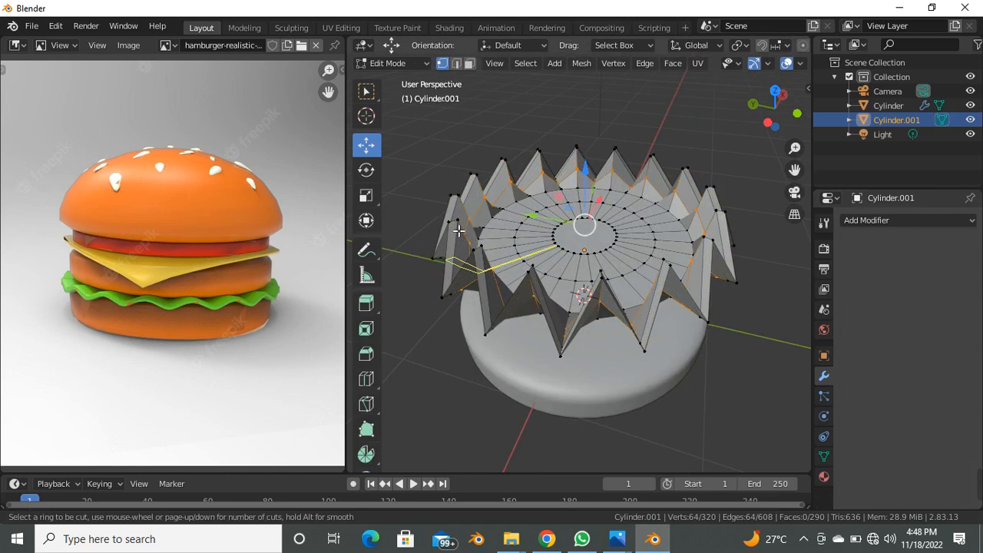
key(Escape)
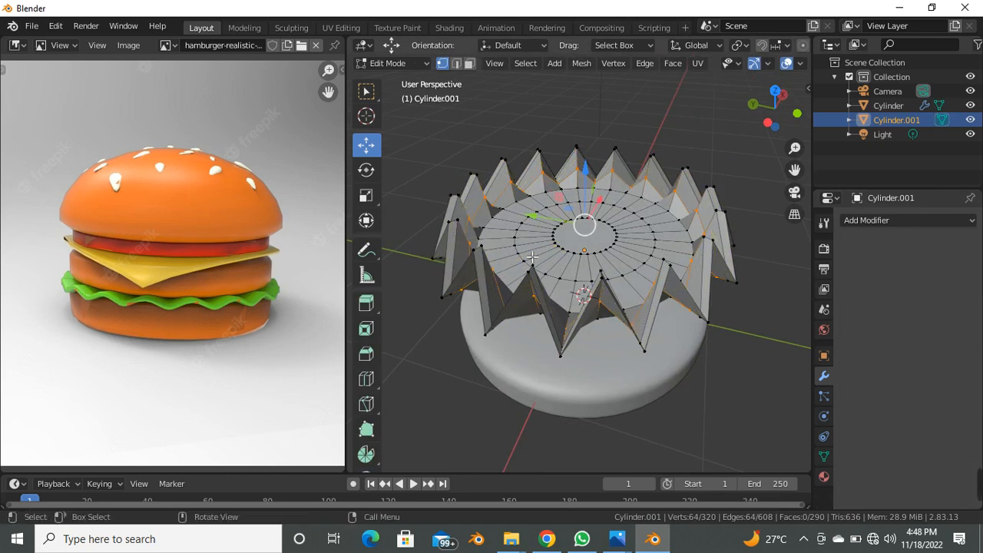
Add a Subdivision Surface modifier to the zigzag disc, enable it on the edit cage, and return to Object Mode.
click(905, 217)
click(705, 458)
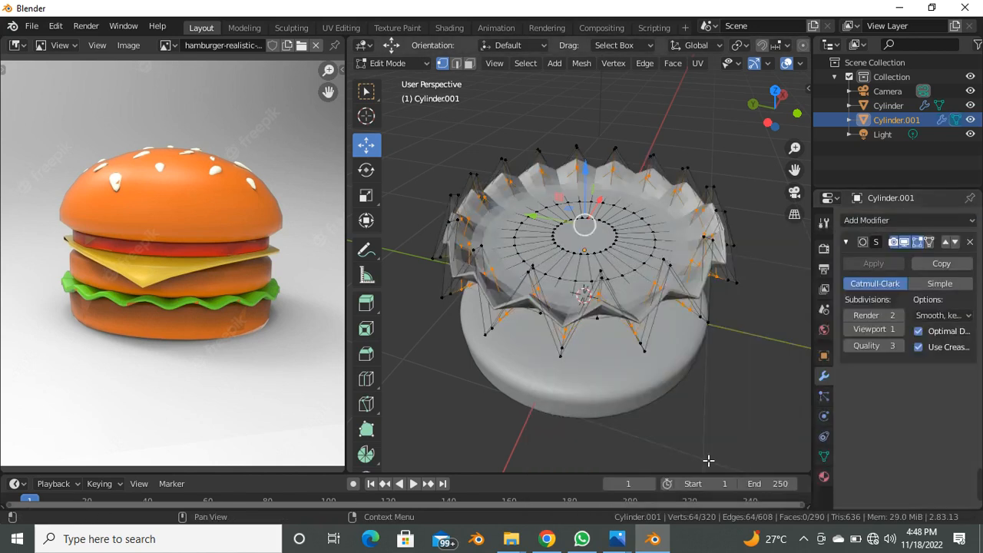
scroll(561, 263, up, 5)
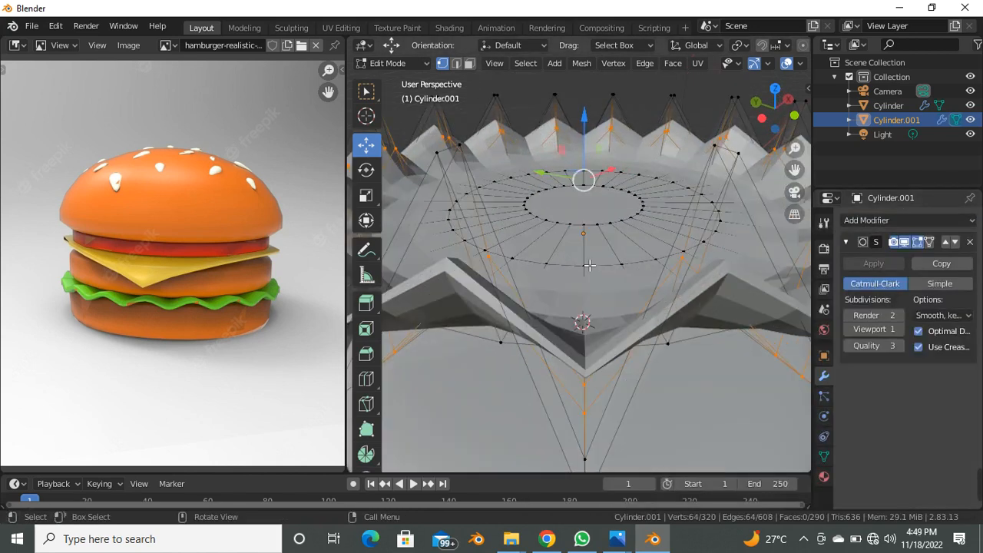
middle_drag(590, 260, 588, 279)
scroll(588, 280, down, 2)
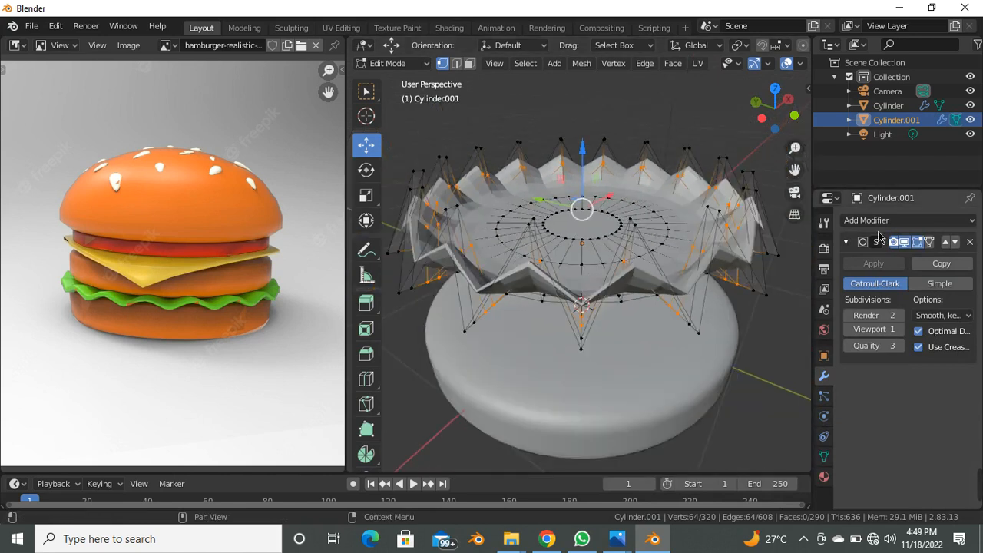
click(929, 242)
middle_drag(637, 277, 636, 305)
key(Tab)
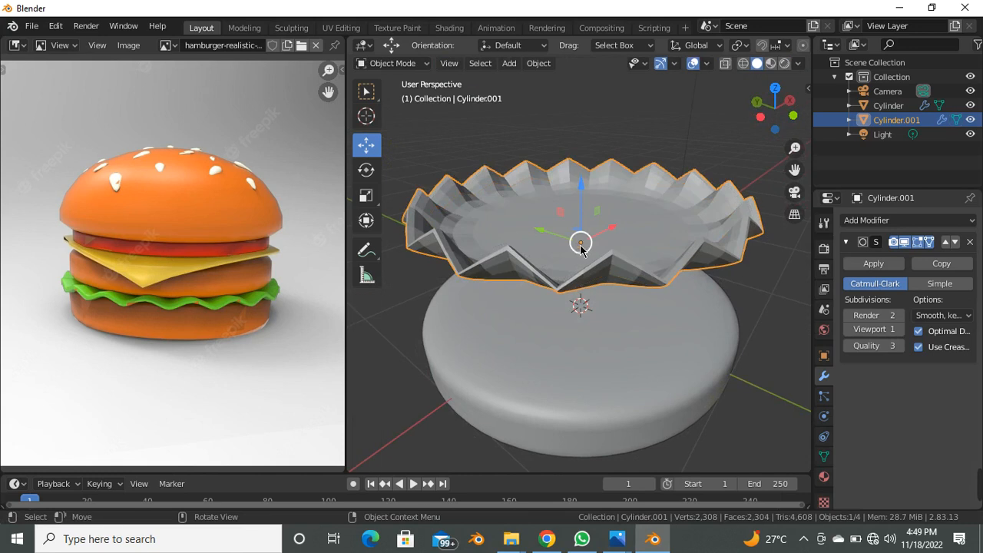
Shade the zigzag disc smooth and set its Subdivision Surface viewport level to 2.
right_click(580, 249)
click(580, 245)
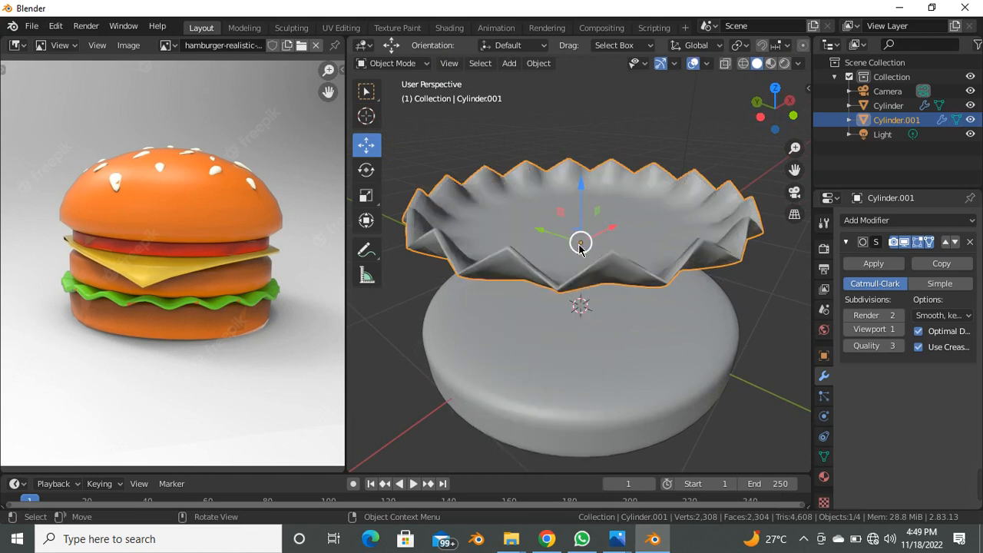
scroll(548, 271, down, 1)
middle_drag(510, 289, 567, 305)
scroll(581, 237, up, 3)
scroll(552, 261, down, 3)
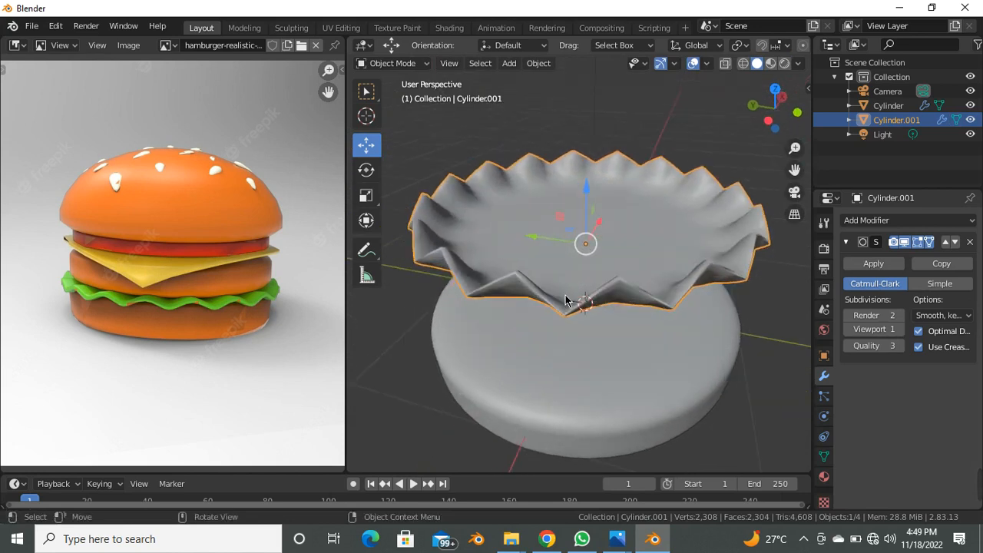
click(900, 330)
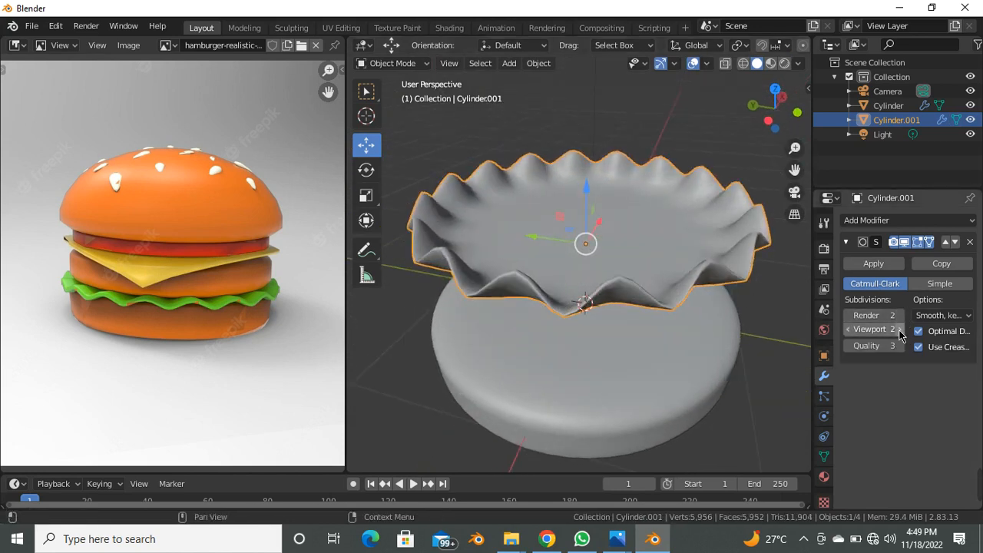
mouse_move(715, 325)
middle_down()
mouse_move(584, 323)
mouse_move(575, 303)
mouse_move(629, 279)
mouse_move(528, 305)
mouse_move(581, 283)
middle_up()
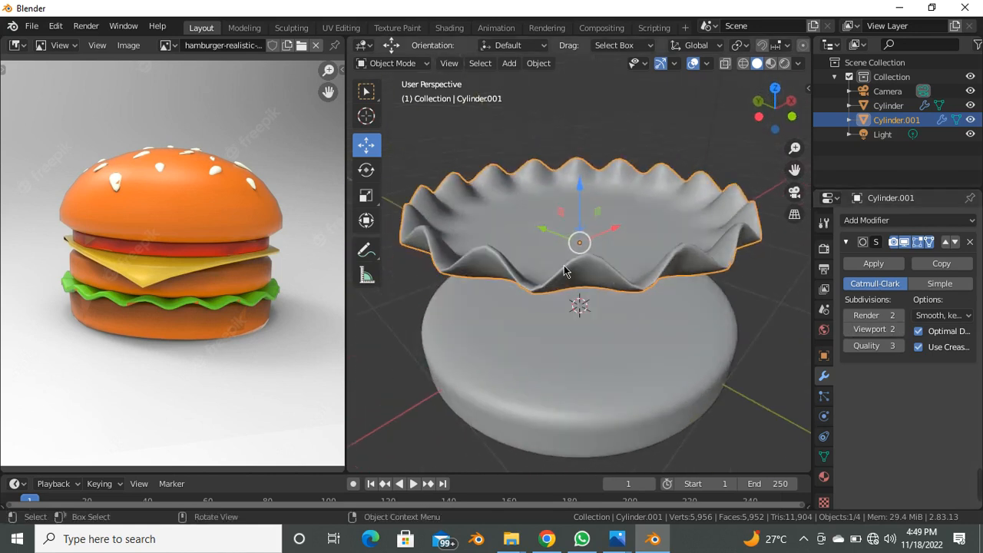
Add a centred loop cut around the thickness of the lettuce's wavy rim and return to Object Mode.
key(Tab)
key(ctrl+r)
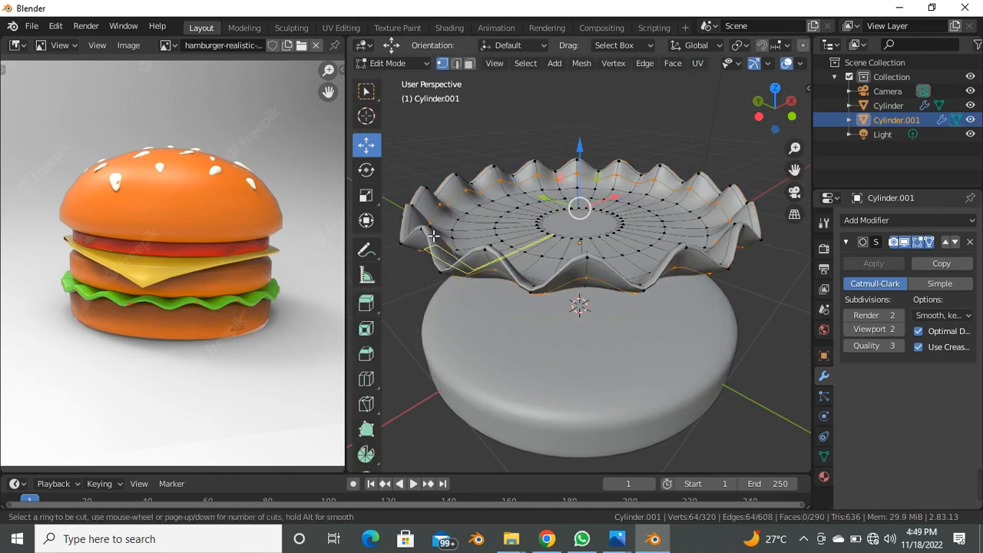
click(433, 233)
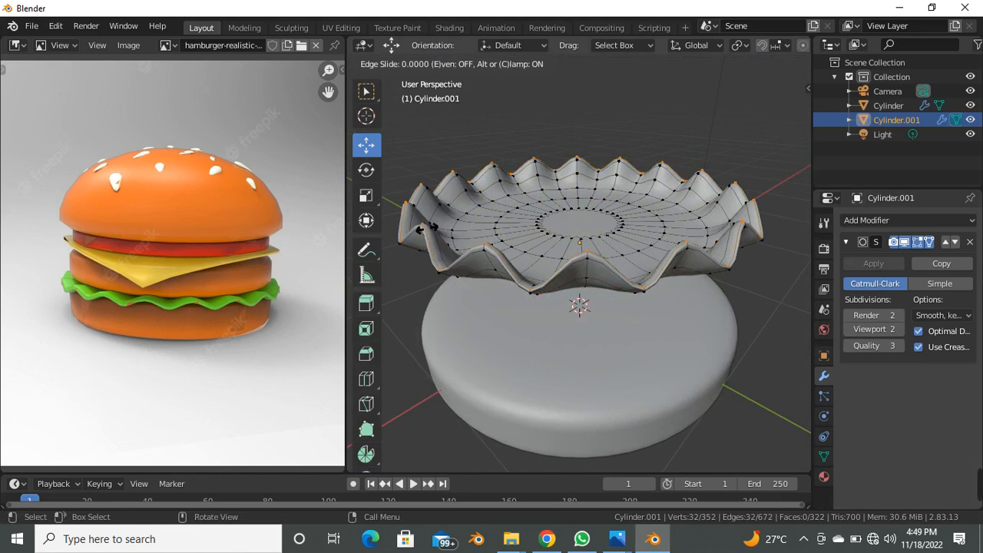
right_click(435, 233)
key(Tab)
Lower the lettuce towards the bottom bun and flatten it by scaling along the Z axis.
mouse_move(501, 240)
middle_down()
mouse_move(593, 254)
mouse_move(581, 245)
mouse_move(481, 266)
mouse_move(468, 248)
mouse_move(506, 226)
middle_up()
drag(570, 190, 561, 245)
key(s)
key(z)
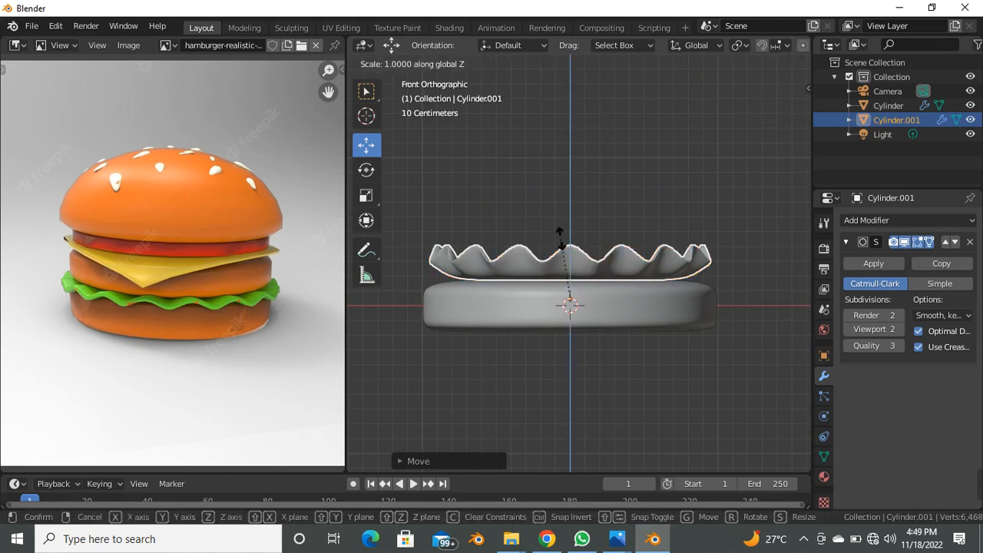
click(563, 263)
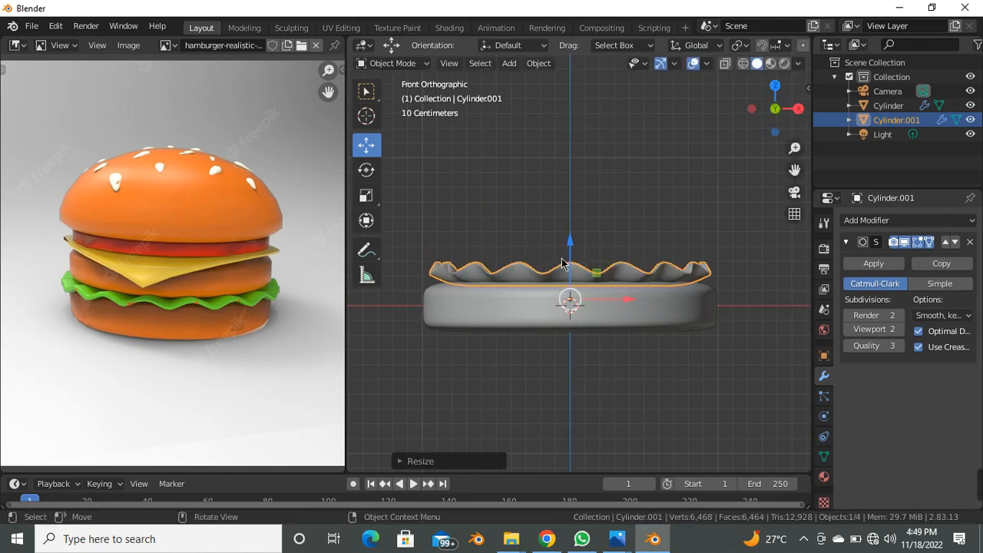
Scale the lettuce up uniformly to about 1.07 so its wavy rim overhangs the bottom bun.
middle_drag(558, 264, 538, 339)
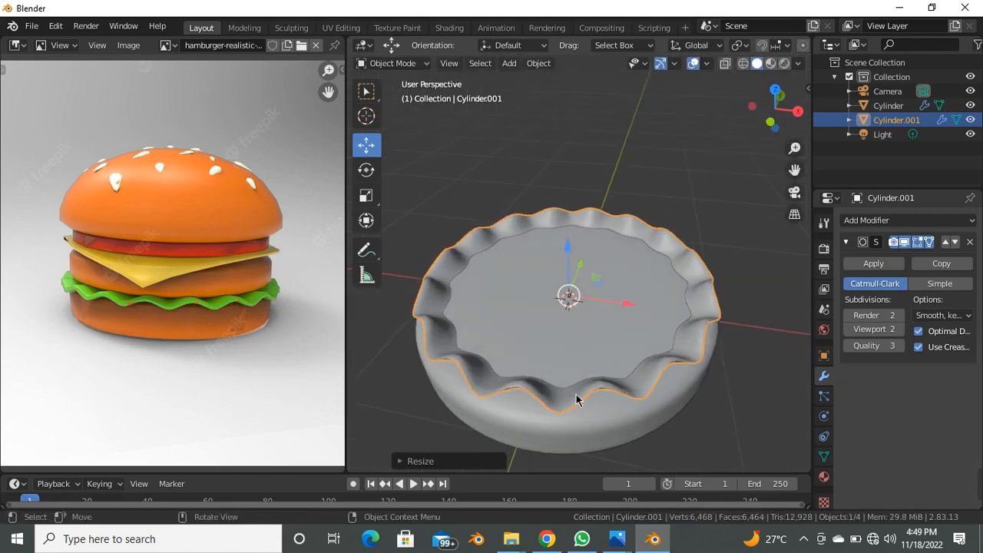
key(s)
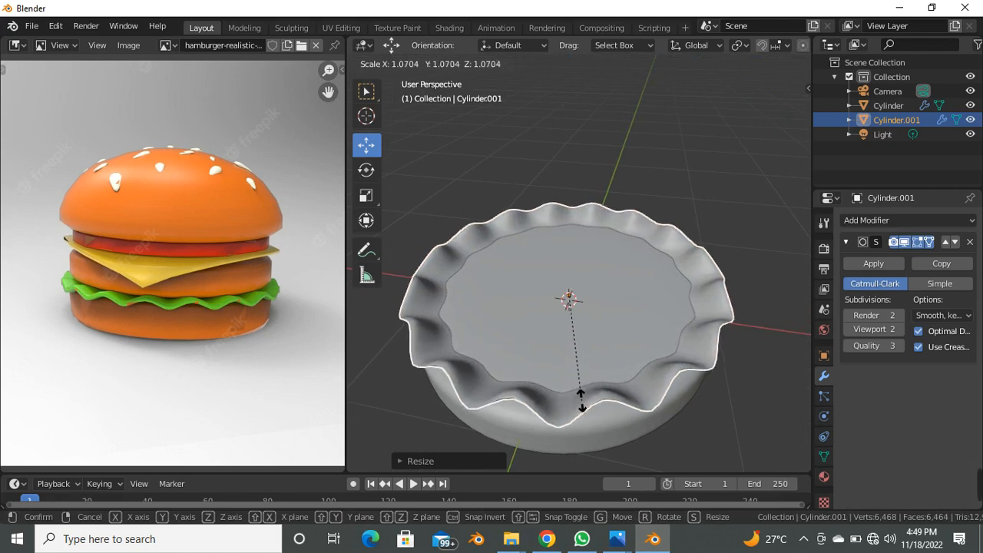
click(584, 408)
Raise the lettuce along Z so it rests on top of the bottom bun.
mouse_move(584, 350)
middle_down()
mouse_move(566, 397)
mouse_move(578, 238)
middle_up()
drag(567, 251, 520, 213)
click(518, 208)
middle_drag(516, 204, 511, 273)
click(538, 269)
drag(570, 244, 574, 220)
click(575, 211)
mouse_move(575, 210)
middle_down()
mouse_move(543, 301)
mouse_move(592, 268)
mouse_move(602, 276)
middle_up()
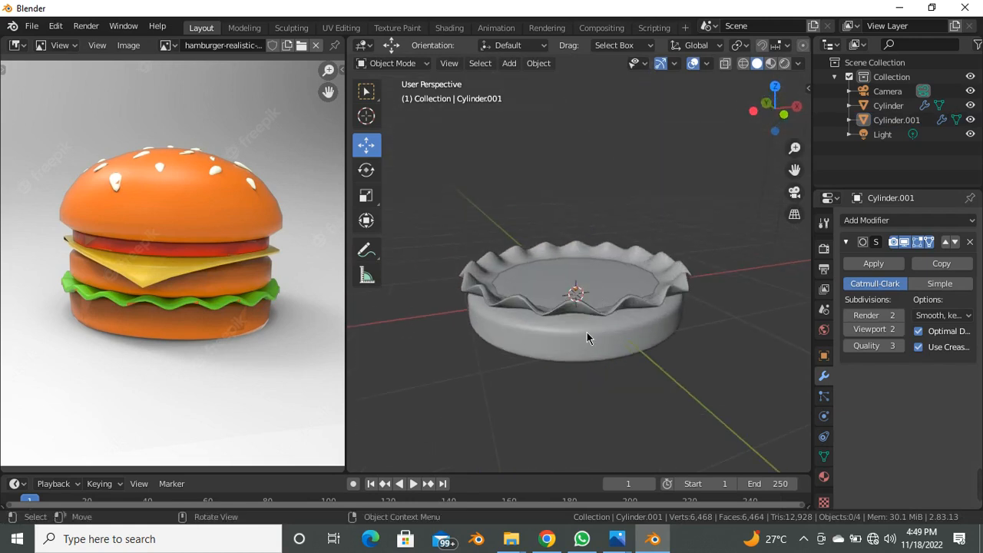
Duplicate the bottom bun in place and raise the copy above the lettuce as the patty.
click(572, 355)
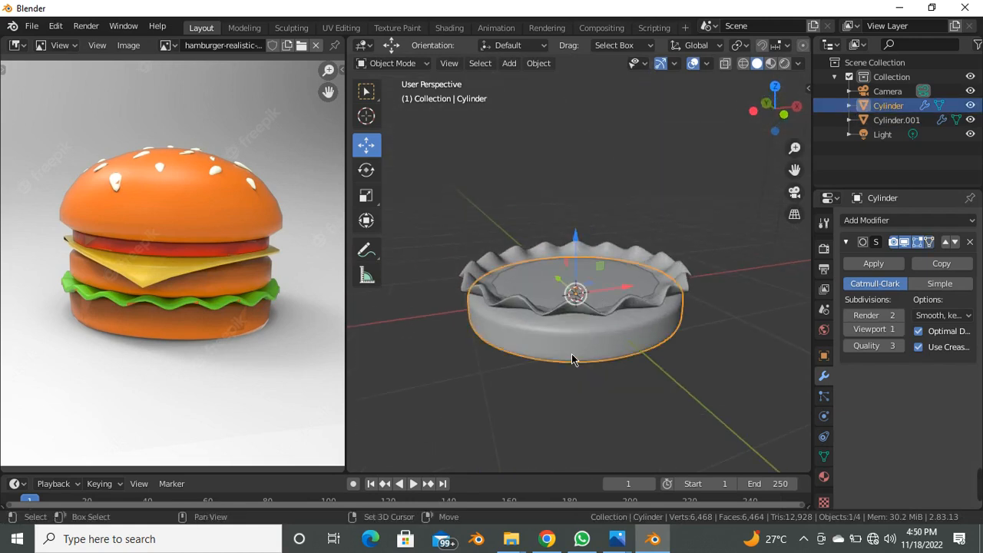
key(shift+d)
right_click(580, 330)
scroll(600, 342, up, 3)
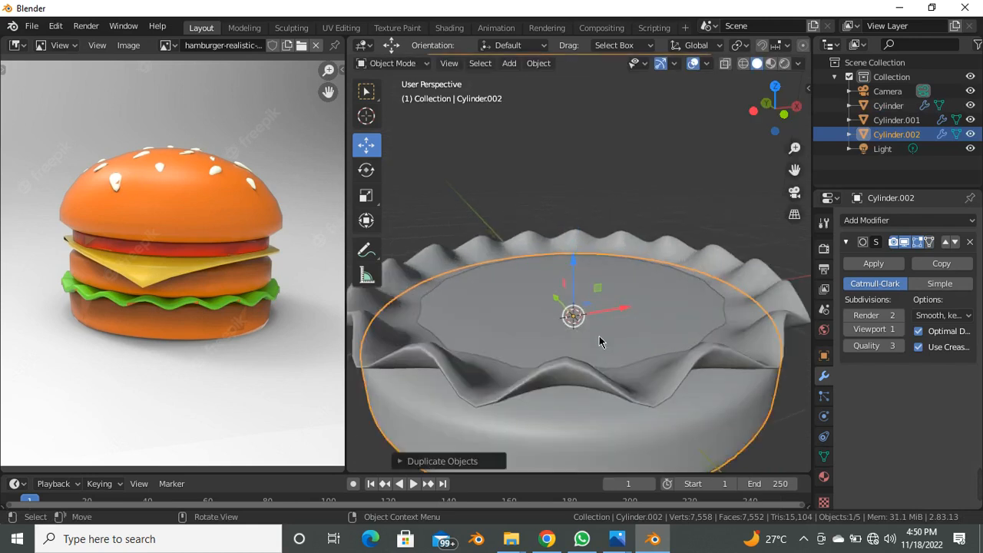
drag(576, 283, 574, 206)
scroll(555, 278, down, 5)
middle_drag(553, 289, 556, 327)
Scale the patty down to about 0.94 and lower it into the lettuce.
key(s)
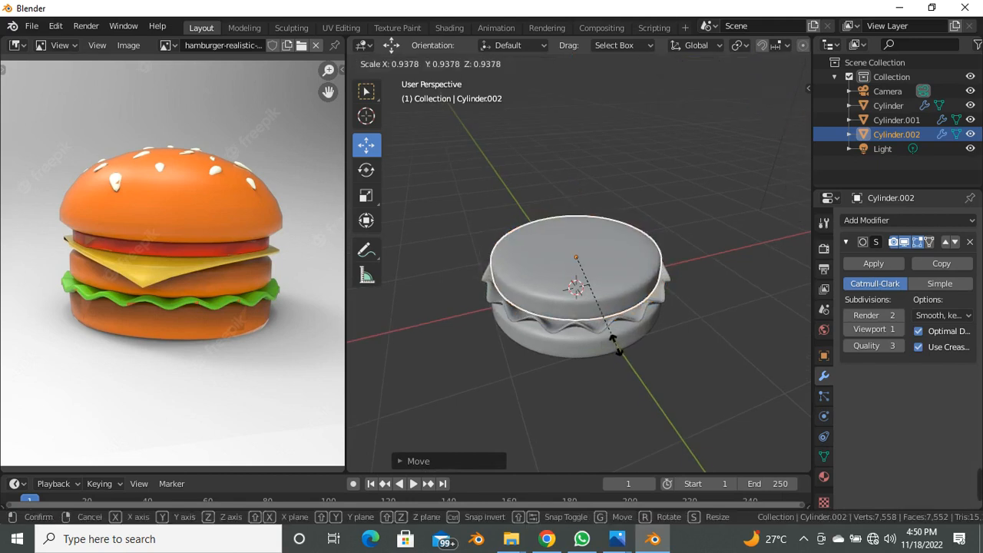
click(610, 333)
middle_drag(511, 338, 504, 255)
scroll(540, 248, up, 2)
drag(576, 202, 584, 222)
click(618, 166)
Nudge the patty slightly down along Z so it nests inside the wavy lettuce rim.
middle_drag(547, 296, 500, 300)
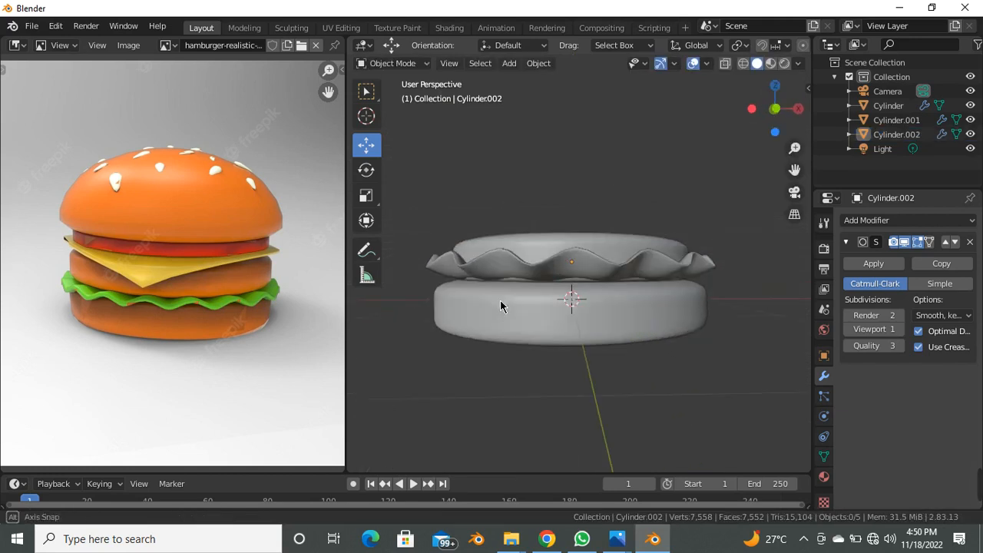
scroll(545, 226, up, 1)
middle_drag(569, 282, 561, 276)
click(568, 259)
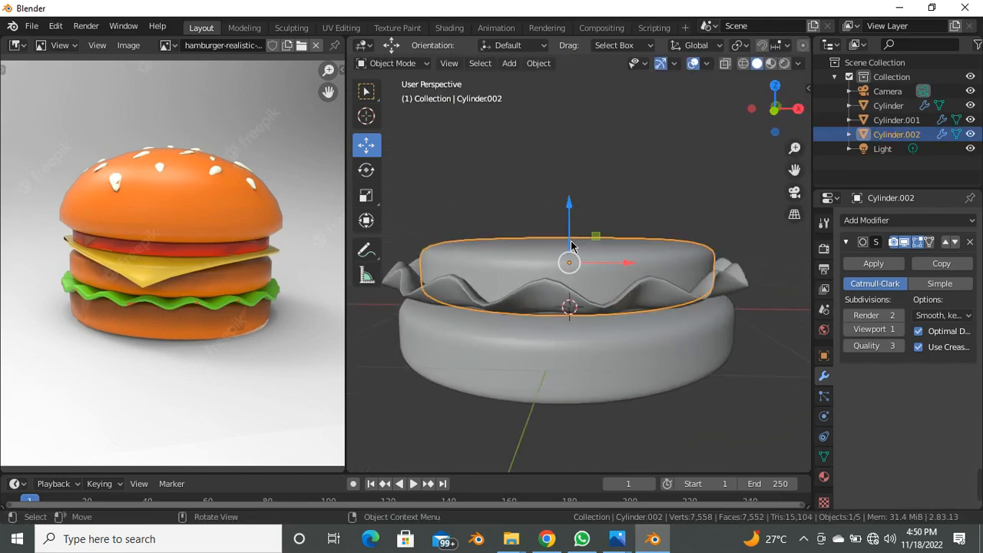
drag(572, 224, 540, 241)
click(559, 269)
click(535, 190)
Examine how the patty, lettuce and bottom bun fit together, up close and from a distance.
scroll(516, 279, down, 3)
middle_drag(515, 279, 512, 302)
scroll(583, 299, up, 3)
scroll(587, 298, up, 2)
click(588, 284)
scroll(545, 305, down, 3)
scroll(544, 351, up, 2)
scroll(545, 351, down, 4)
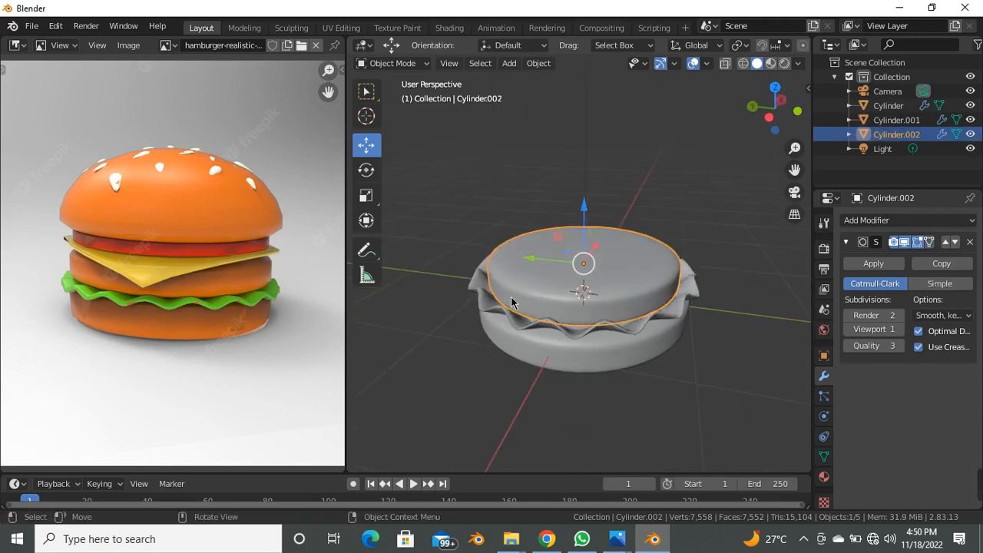
Add a mesh plane above the patty and scale it down into a cheese slice whose corners overhang the burger.
key(shift+a)
mouse_move(498, 230)
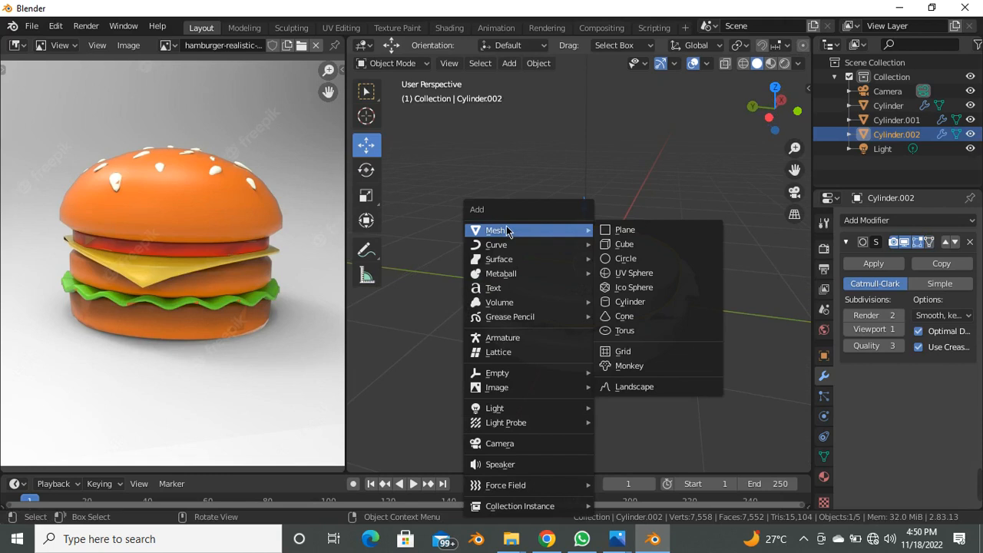
click(625, 231)
drag(589, 266, 584, 202)
middle_drag(584, 202, 660, 327)
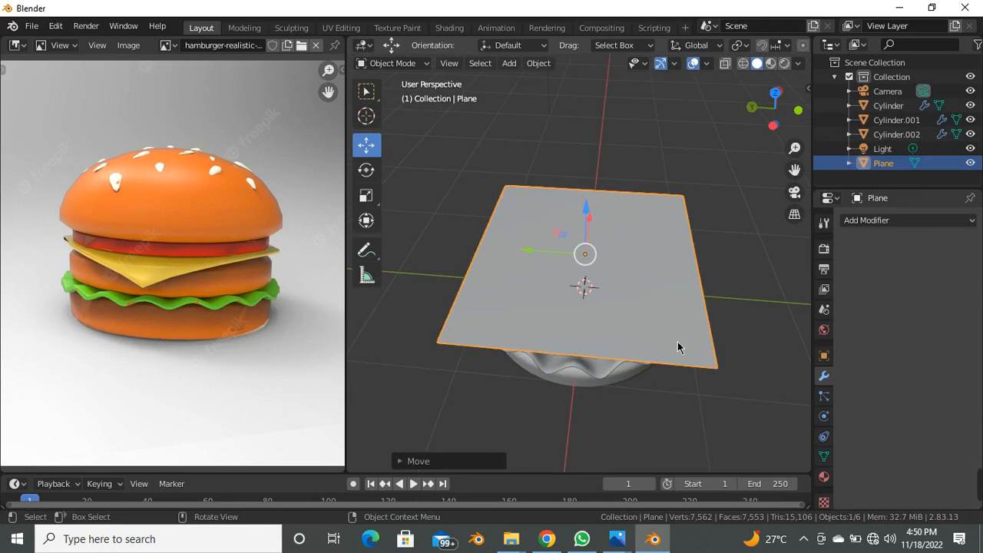
key(s)
click(684, 371)
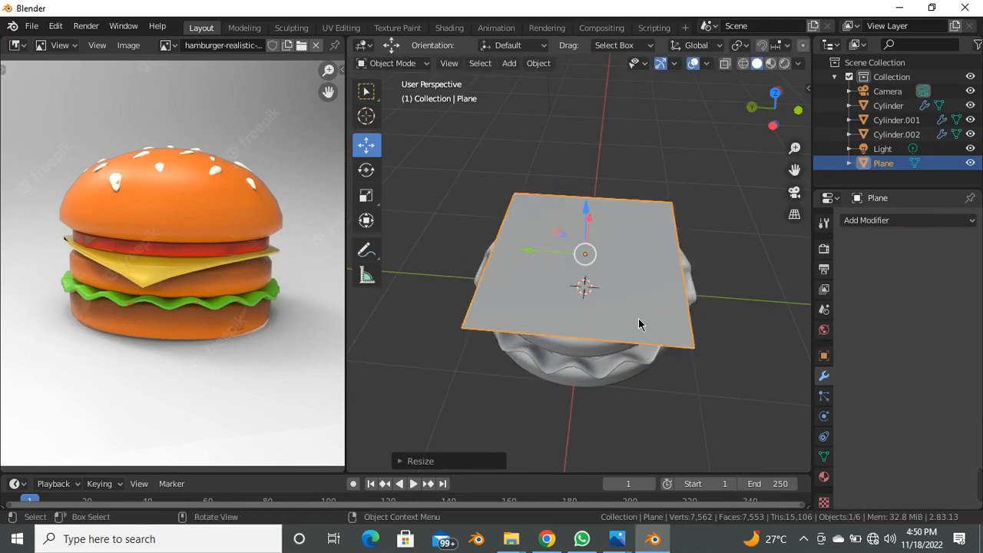
Add three evenly spaced loop cuts across the cheese plane in one direction.
key(Tab)
scroll(597, 288, up, 1)
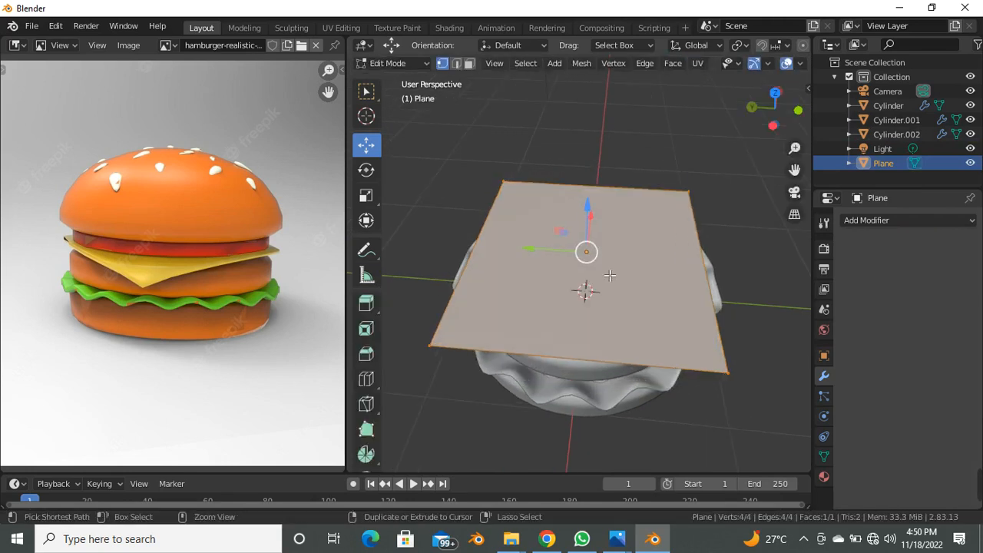
key(ctrl+r)
scroll(584, 194, up, 3)
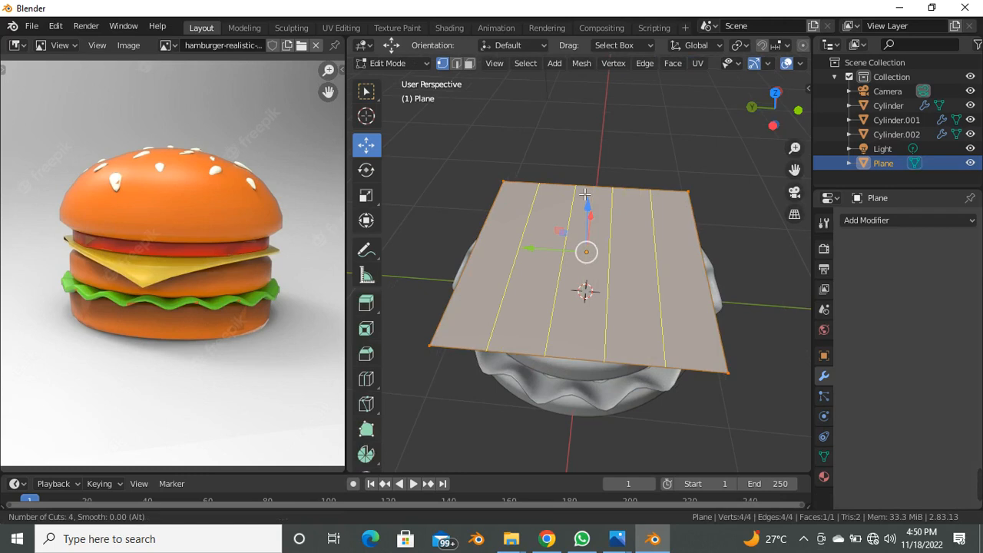
scroll(585, 194, down, 1)
click(585, 194)
click(585, 195)
Add three evenly spaced loop cuts across the cheese plane, perpendicular to the existing ones.
middle_drag(554, 326, 505, 317)
key(g)
key(g)
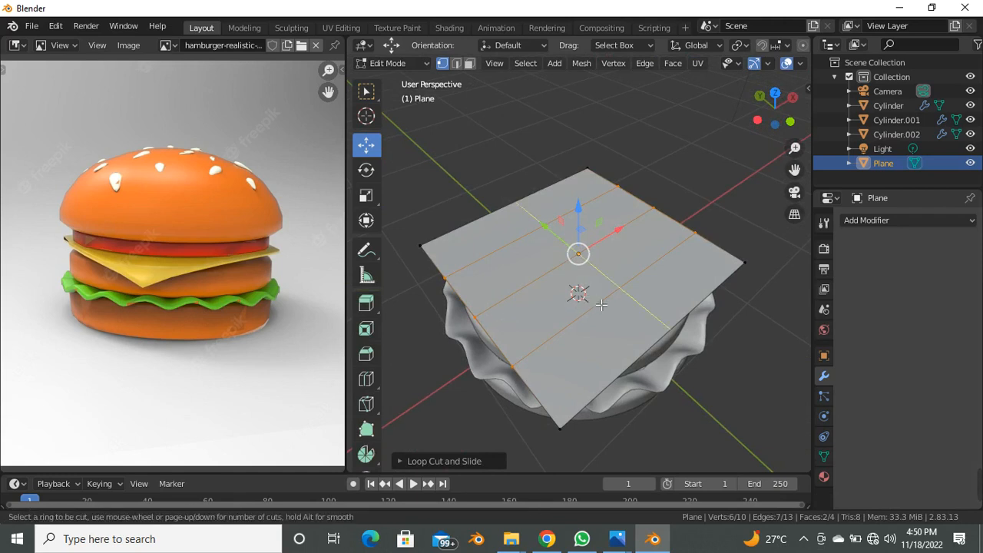
right_click(597, 306)
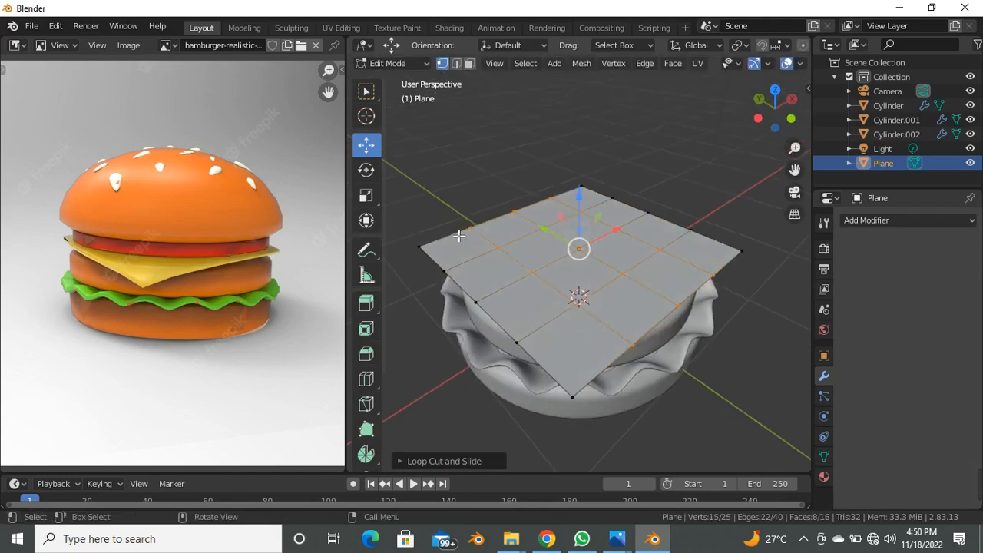
Select the four corner vertices of the cheese plane and lower them along Z so the corners droop.
click(430, 248)
scroll(559, 206, up, 1)
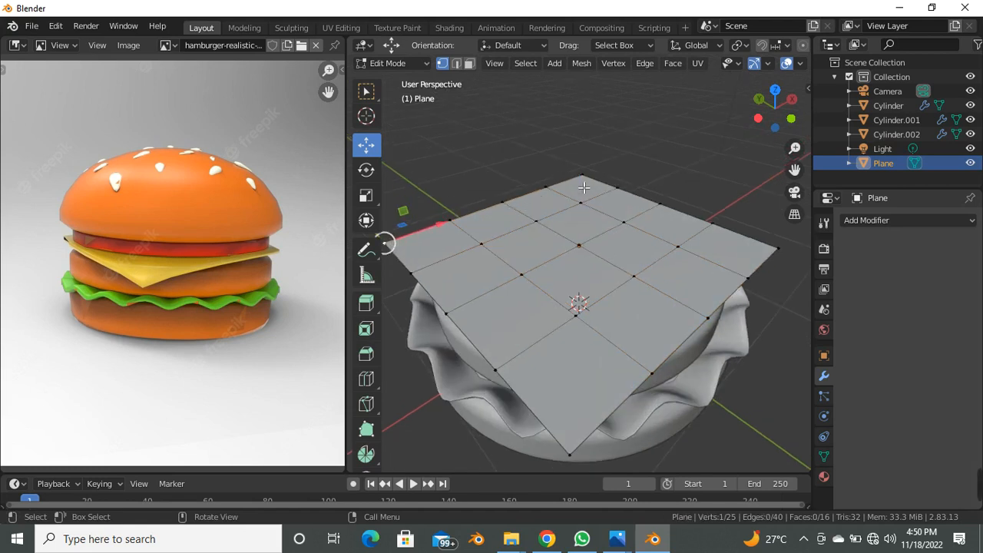
scroll(581, 206, down, 1)
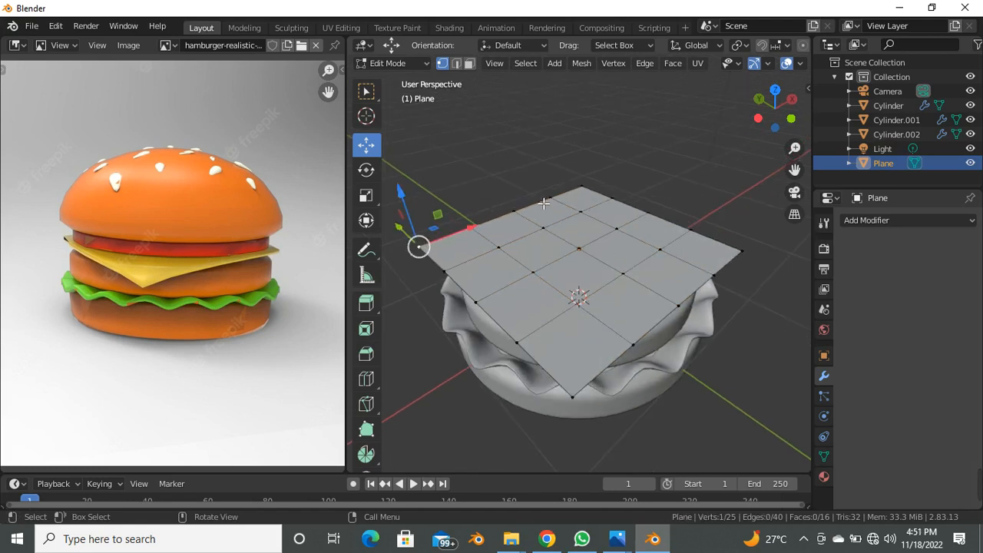
shift+click(597, 186)
shift+click(743, 255)
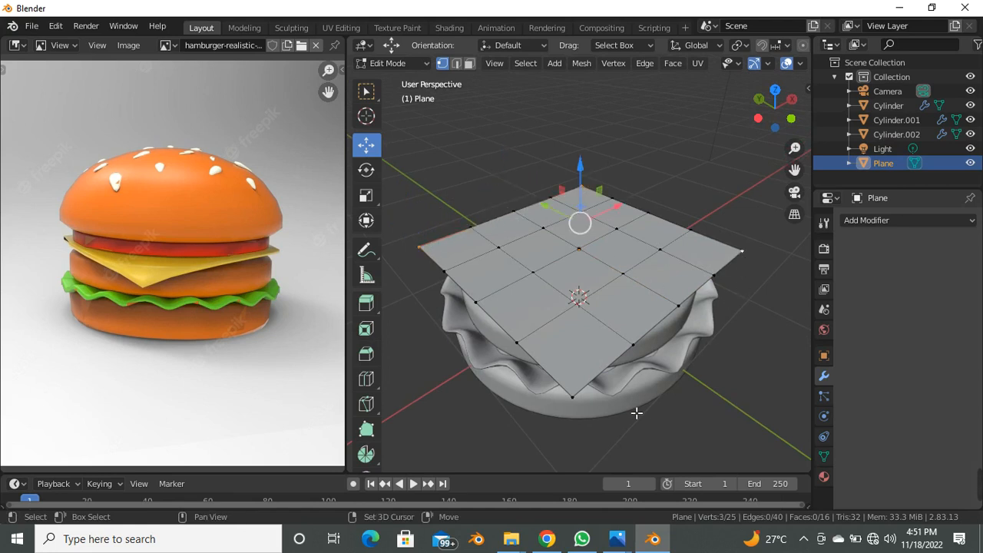
shift+click(580, 398)
drag(580, 198, 592, 231)
middle_drag(591, 231, 688, 326)
click(642, 317)
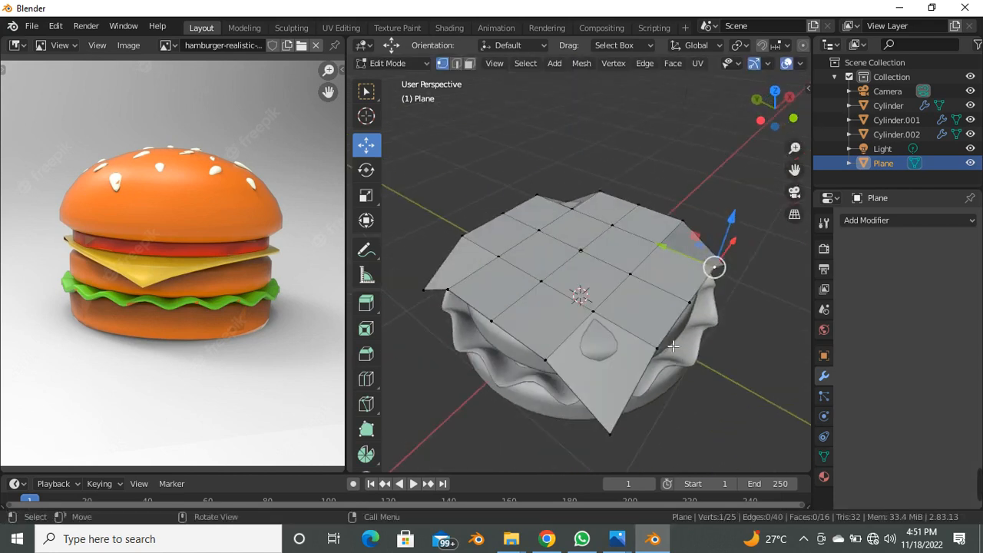
Select the eight outline vertices next to the cheese plane's corners and lower them about 0.09 m along Z.
shift+click(649, 353)
middle_drag(554, 369, 572, 349)
shift+click(573, 348)
shift+click(583, 355)
middle_drag(635, 351, 494, 340)
shift+click(522, 309)
shift+click(627, 312)
shift+click(705, 256)
shift+click(690, 225)
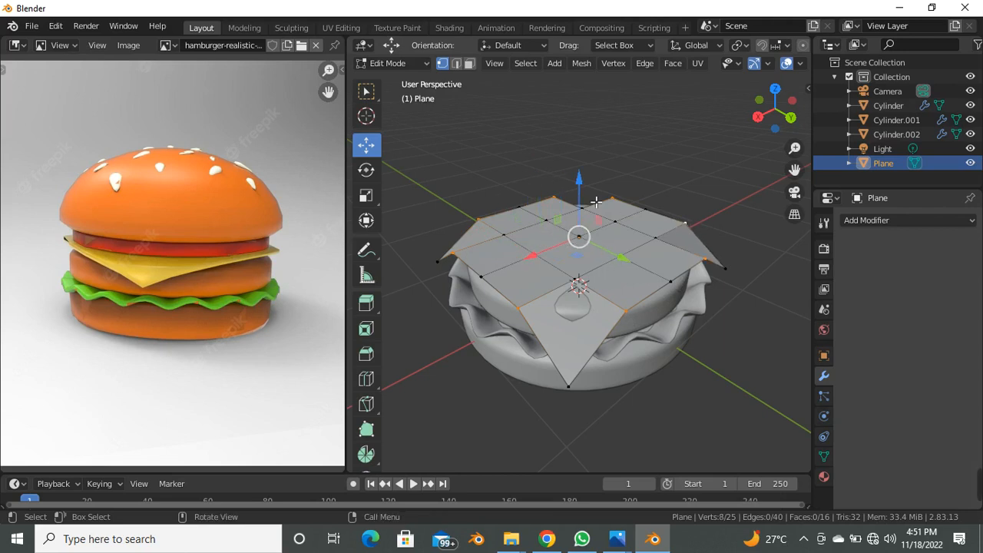
key(g)
key(z)
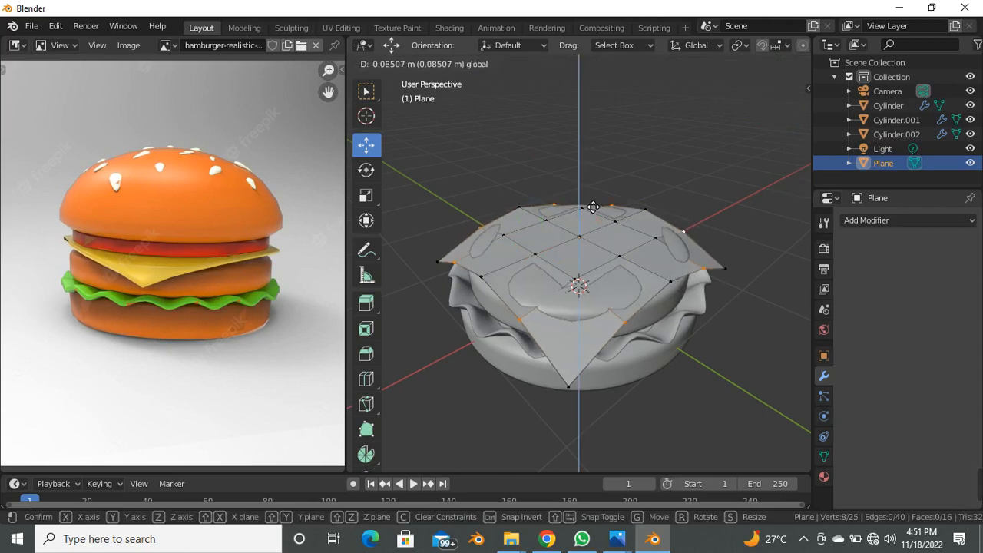
click(595, 207)
Select the middle vertex of each of the cheese plane's four sides and lower them slightly.
middle_drag(644, 272, 707, 314)
click(617, 265)
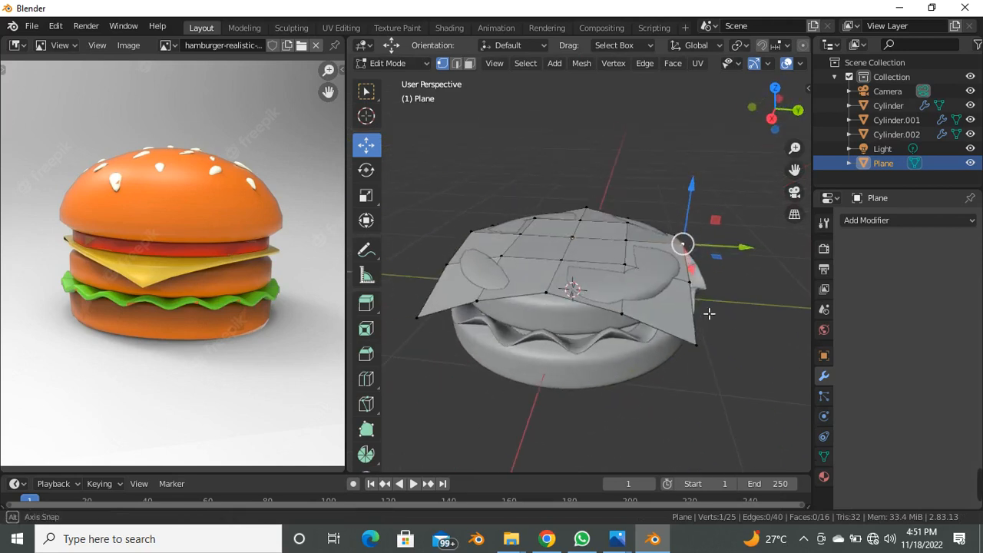
shift+click(550, 294)
middle_drag(550, 293, 577, 284)
shift+click(510, 321)
middle_drag(433, 315, 505, 317)
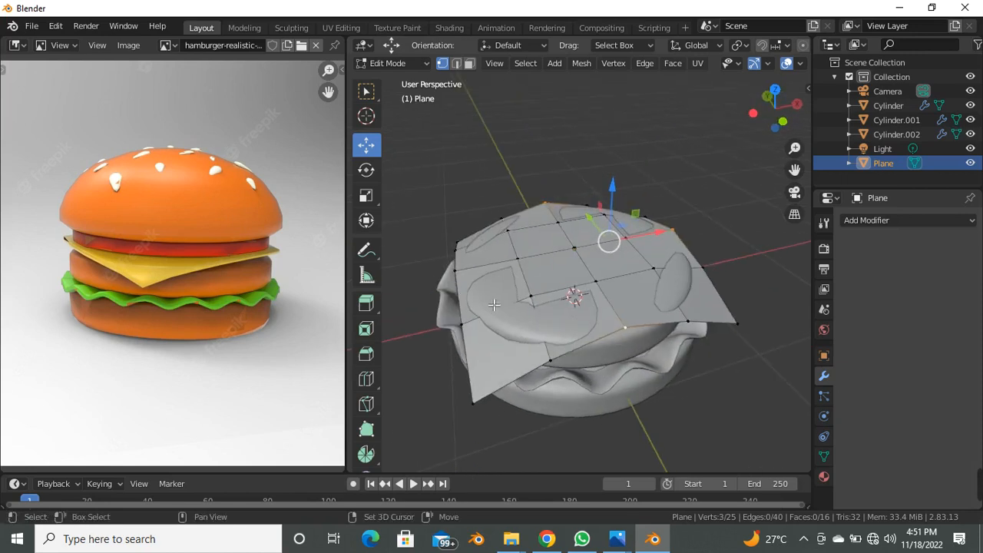
shift+click(457, 275)
middle_drag(458, 275, 589, 207)
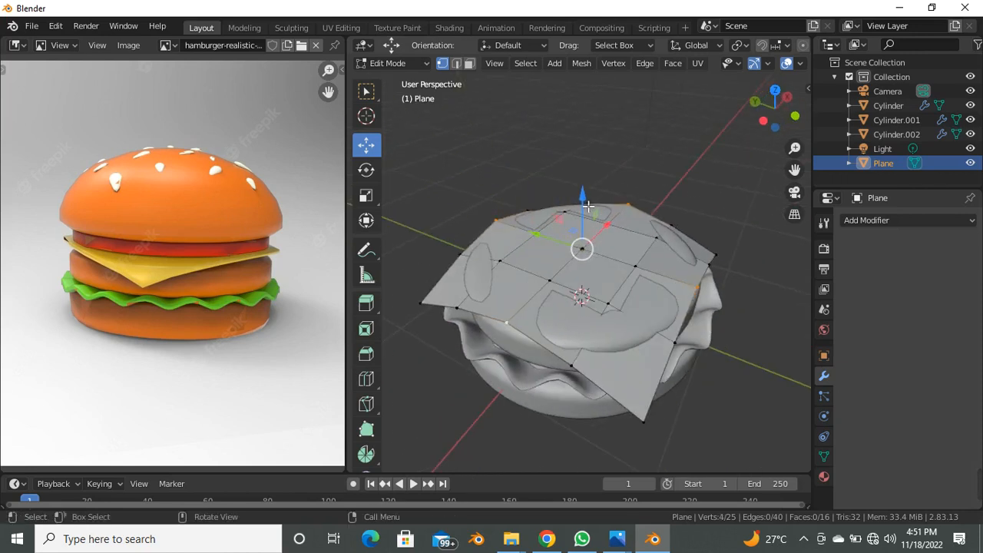
key(g)
click(590, 215)
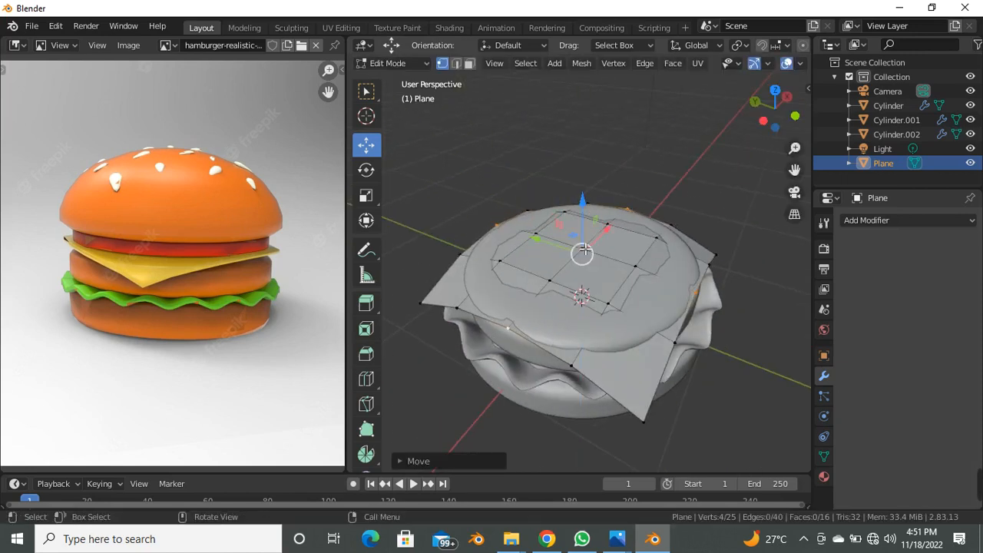
Add a Solidify modifier to the cheese plane and set its thickness to -0.06 m.
scroll(569, 292, down, 1)
click(884, 221)
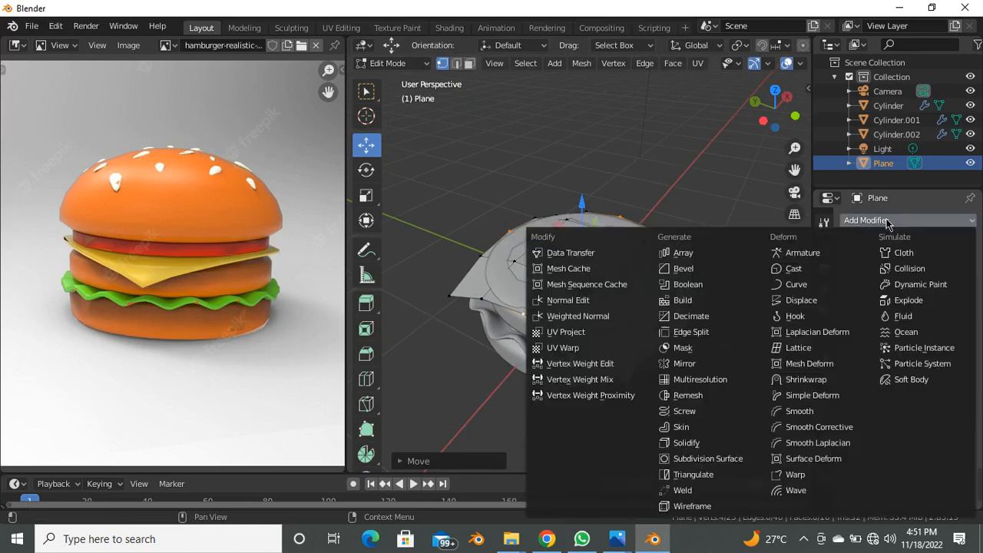
click(718, 445)
scroll(650, 321, up, 2)
middle_drag(650, 321, 658, 304)
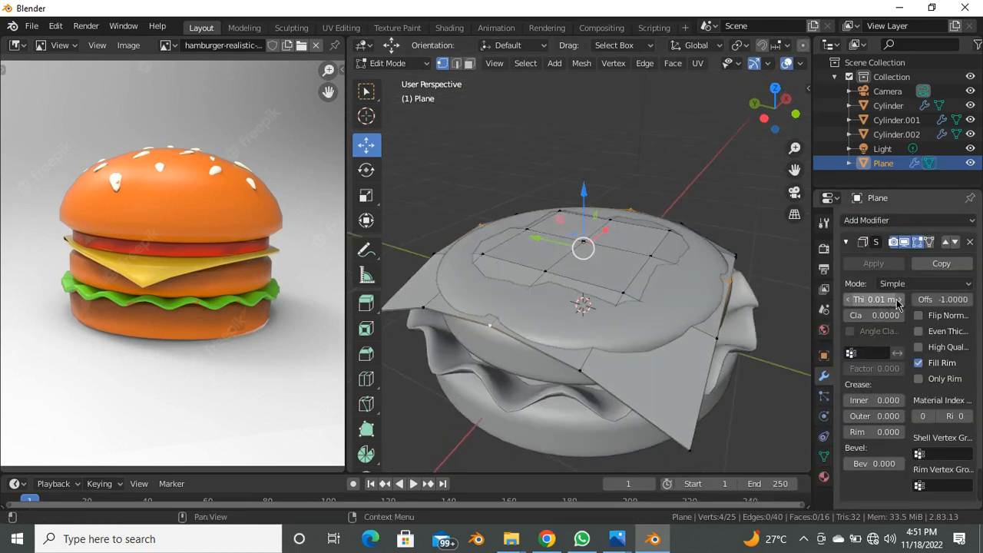
drag(901, 299, 861, 299)
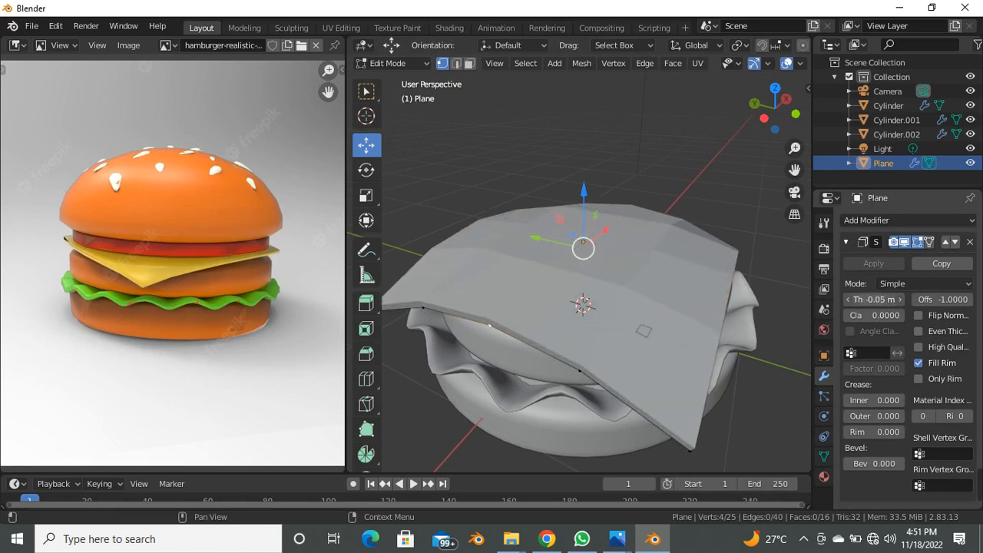
middle_drag(761, 323, 747, 303)
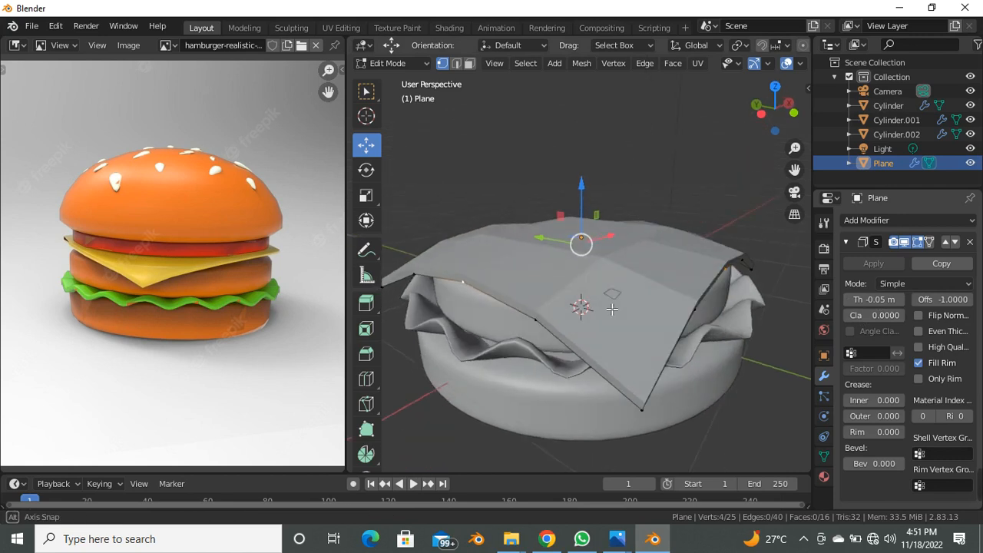
click(850, 301)
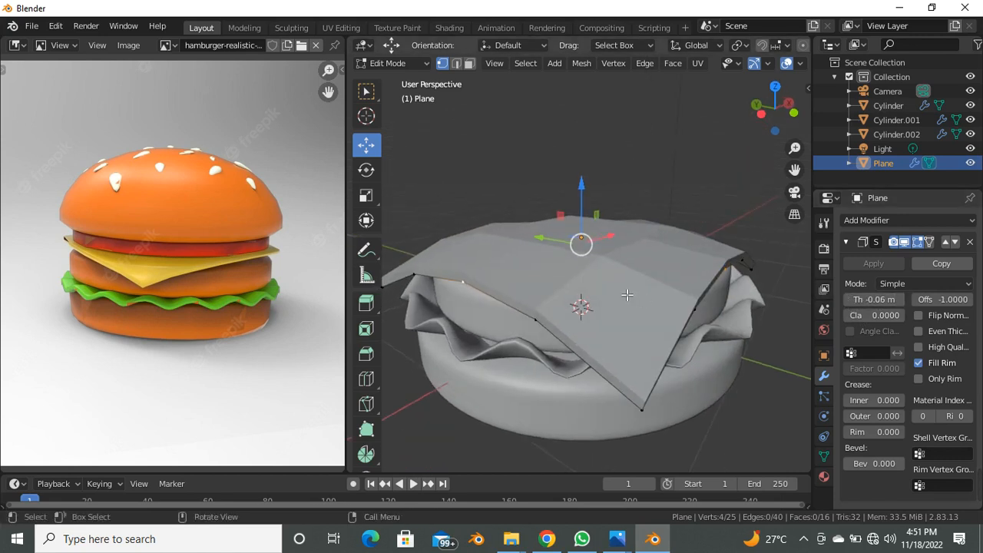
Switch to Object Mode and apply the cheese slice's Solidify modifier.
scroll(594, 296, down, 1)
key(Tab)
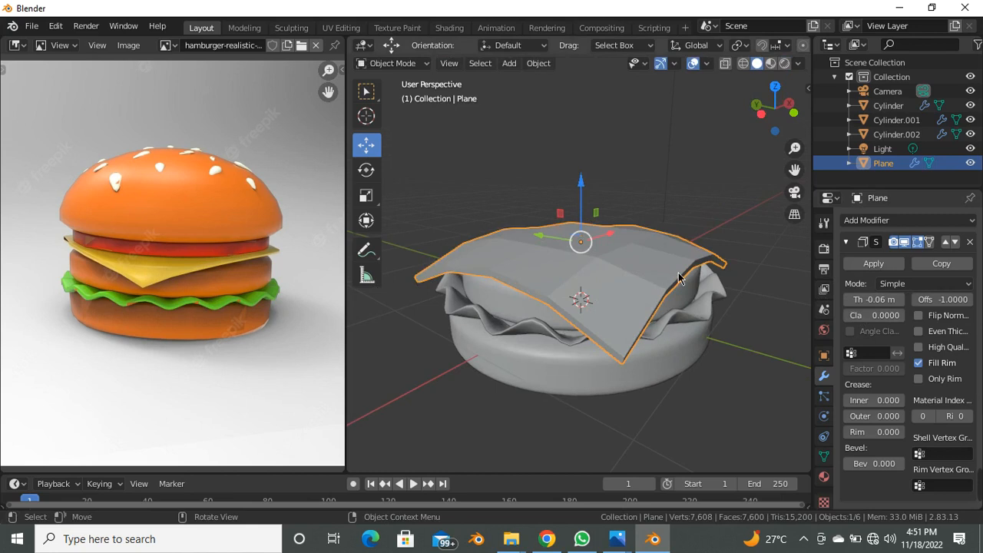
click(874, 264)
scroll(567, 269, up, 3)
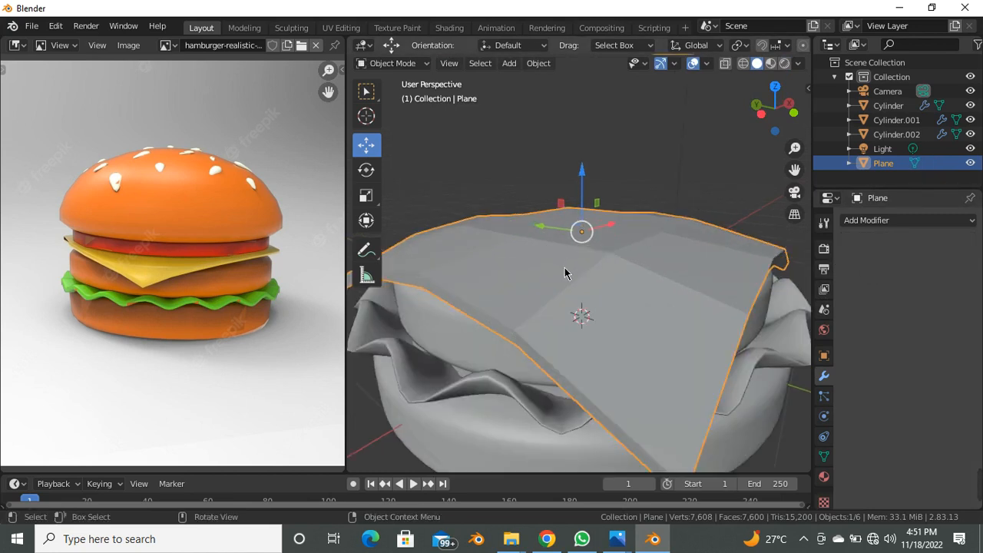
Add a Subdivision Surface modifier to the cheese slice and shade it smooth.
scroll(567, 270, down, 3)
middle_drag(566, 270, 561, 299)
click(895, 222)
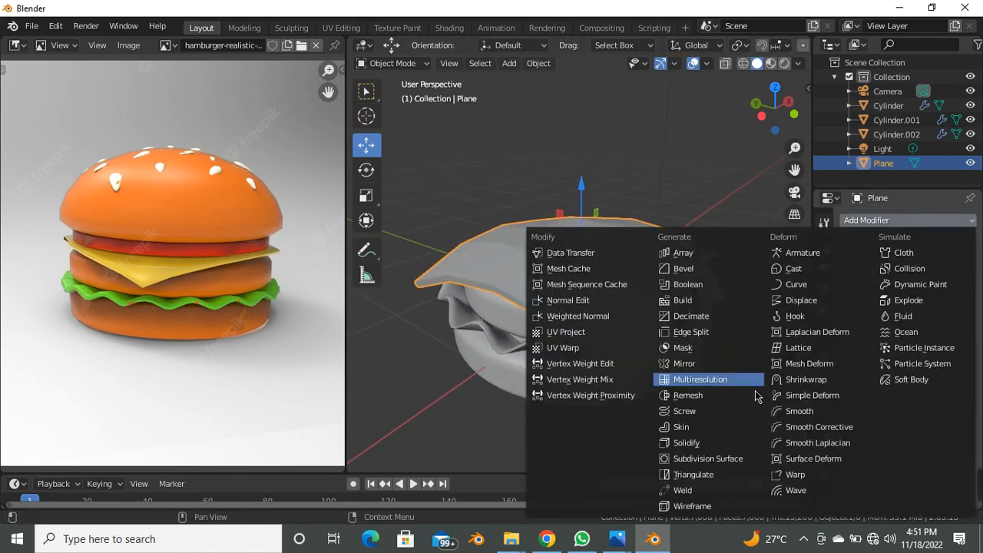
click(731, 460)
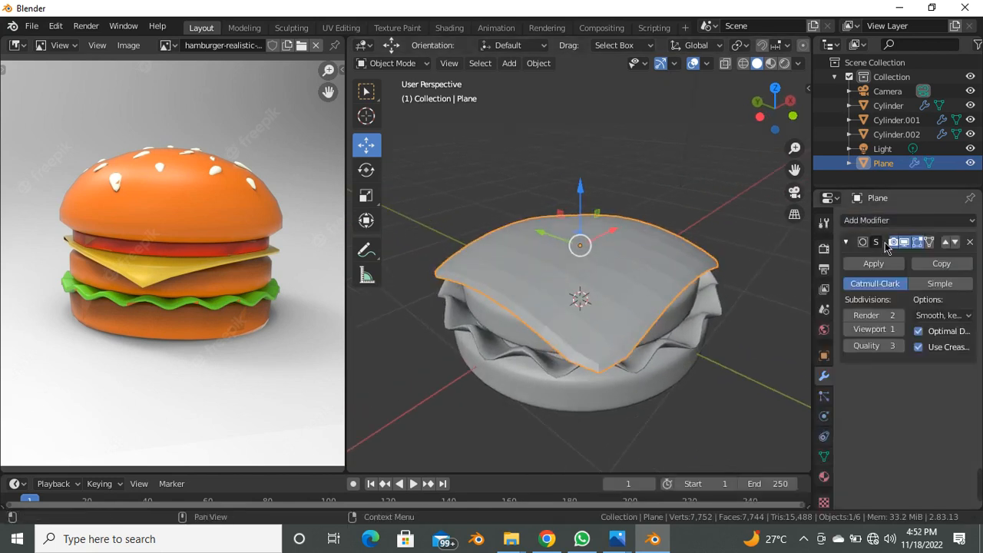
scroll(598, 269, up, 3)
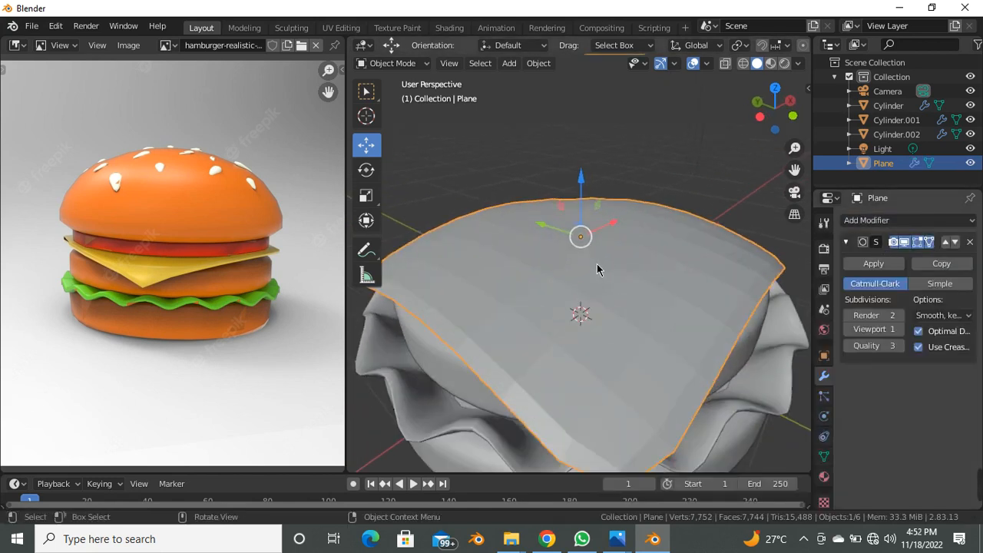
right_click(598, 269)
click(598, 265)
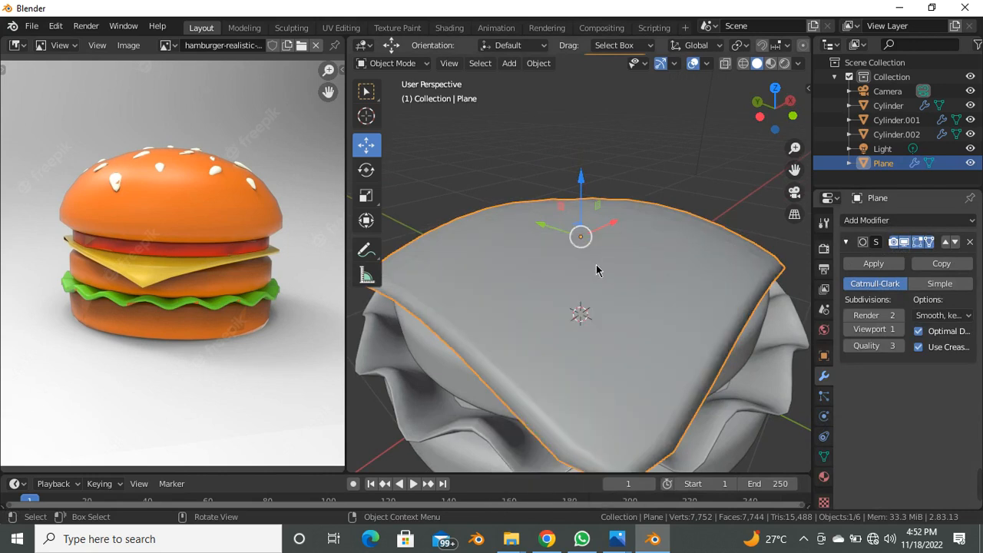
In Edit Mode, add one loop cut around the thin outer rim of the cheese slice without sliding it.
scroll(583, 273, down, 2)
key(Tab)
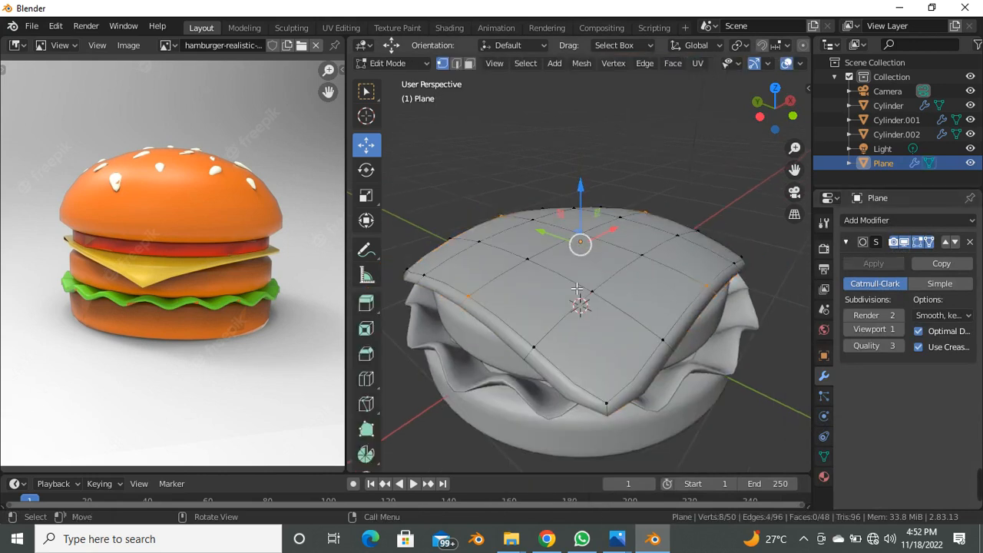
key(ctrl+r)
click(548, 359)
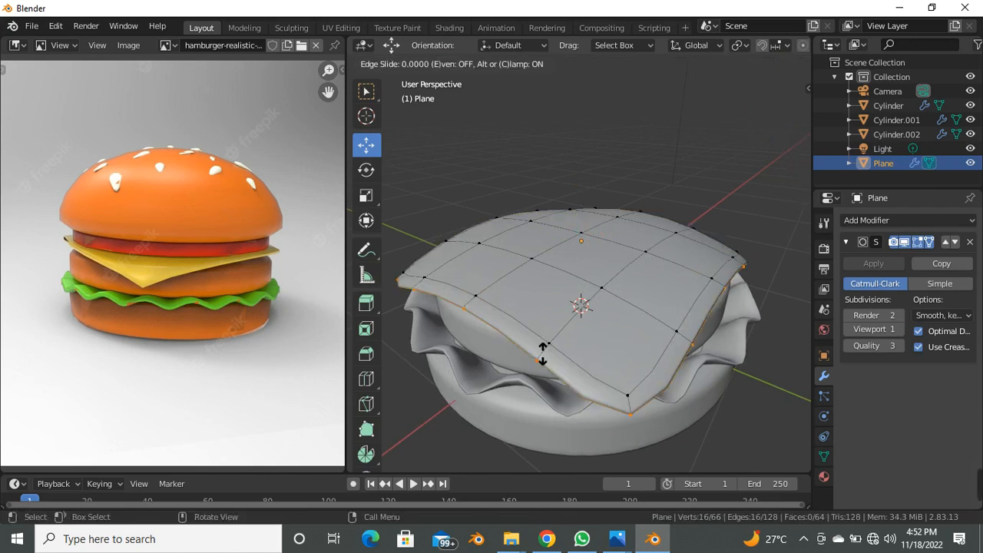
click(548, 359)
scroll(580, 397, down, 4)
middle_drag(579, 397, 535, 399)
scroll(560, 347, up, 4)
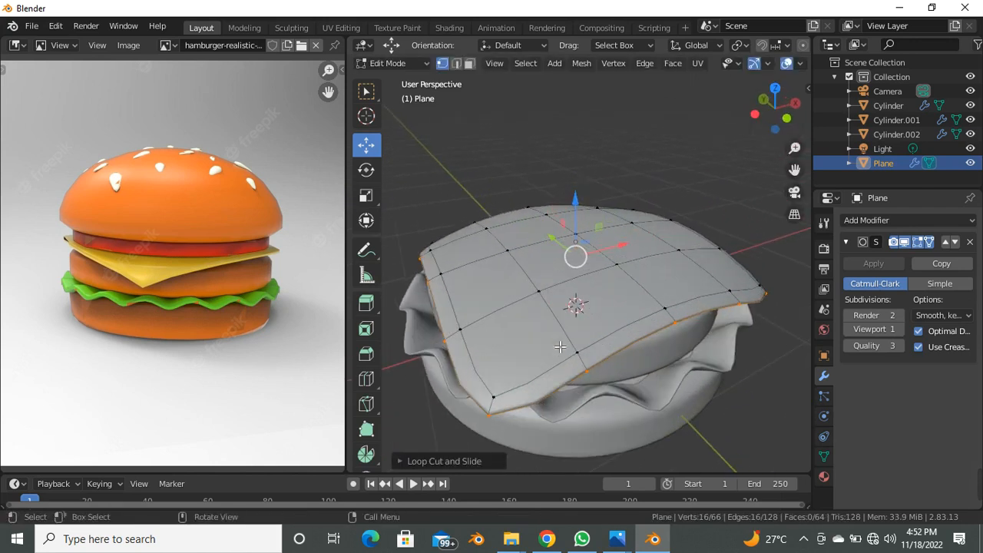
Try extra loop cuts near the cheese slice's corner and around its rim, undoing each one.
click(527, 403)
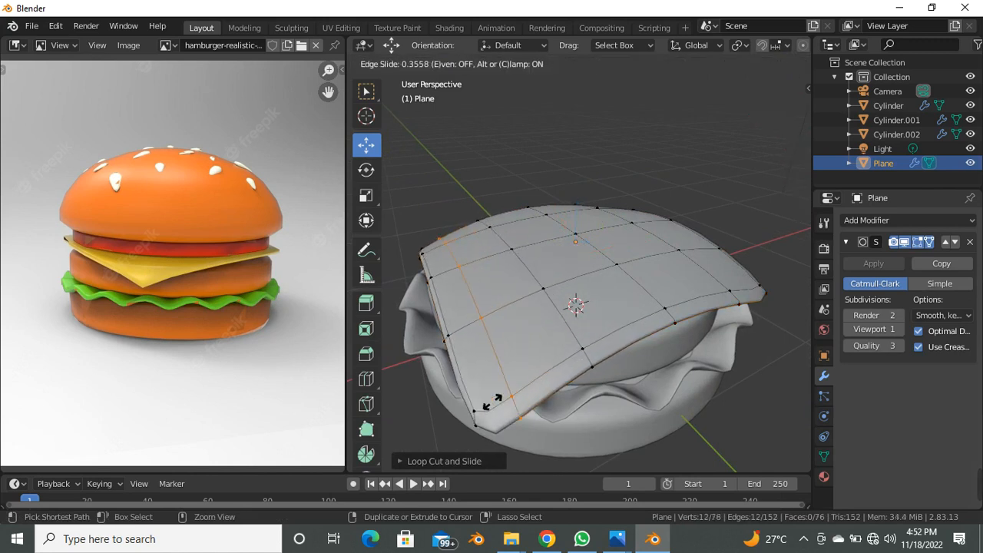
click(490, 403)
key(ctrl+z)
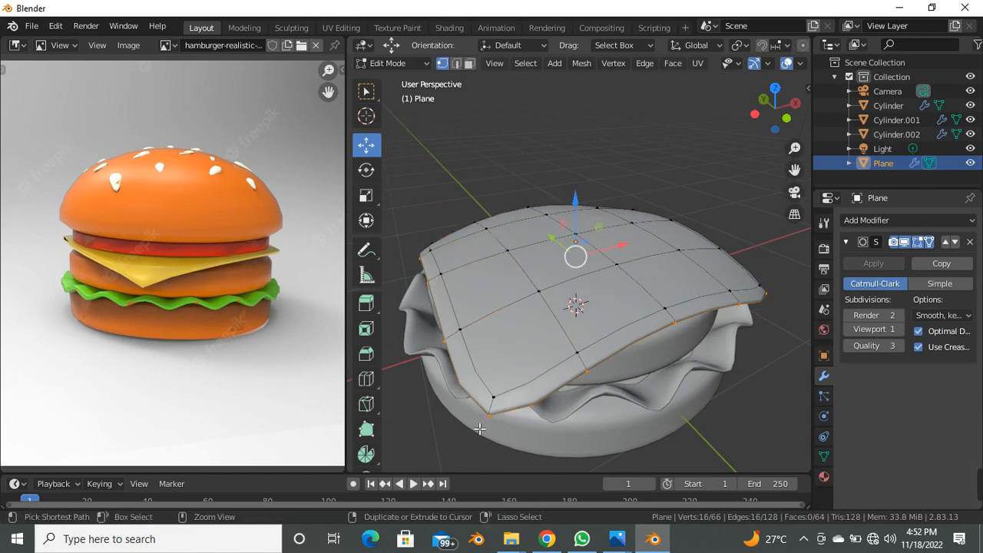
key(ctrl+r)
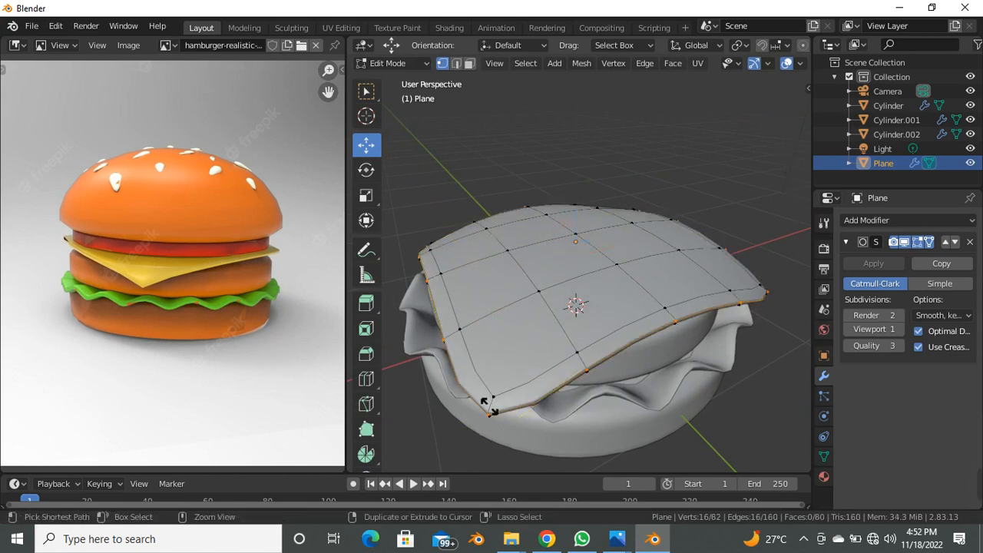
click(497, 407)
click(461, 432)
key(ctrl+z)
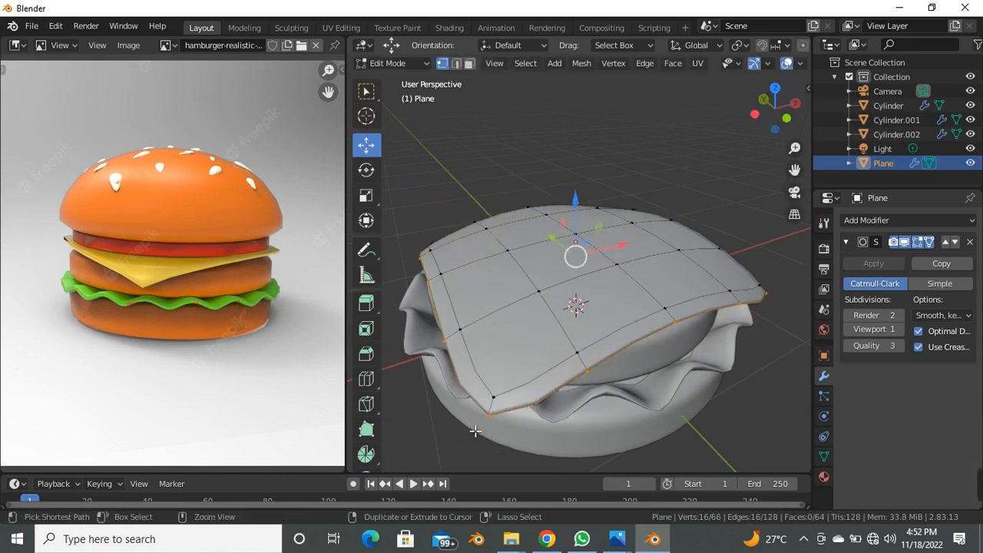
Return to Object Mode and deselect the cheese slice.
key(Tab)
scroll(568, 369, down, 4)
middle_drag(584, 383, 511, 302)
scroll(618, 254, up, 4)
key(alt+a)
scroll(560, 307, down, 4)
scroll(510, 302, up, 1)
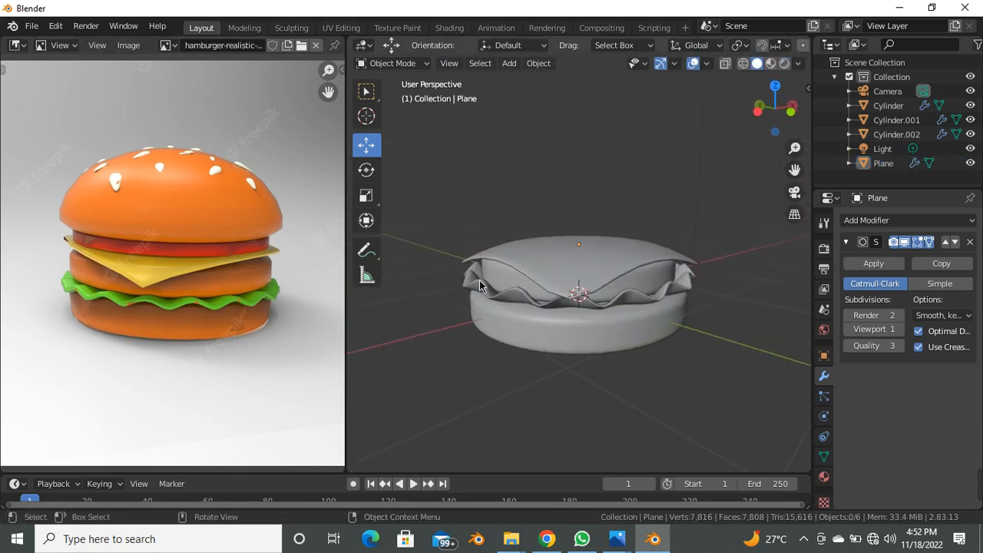
scroll(500, 294, up, 1)
Duplicate the patty and move the copy straight up above the cheese slice.
click(500, 295)
middle_drag(538, 303, 537, 290)
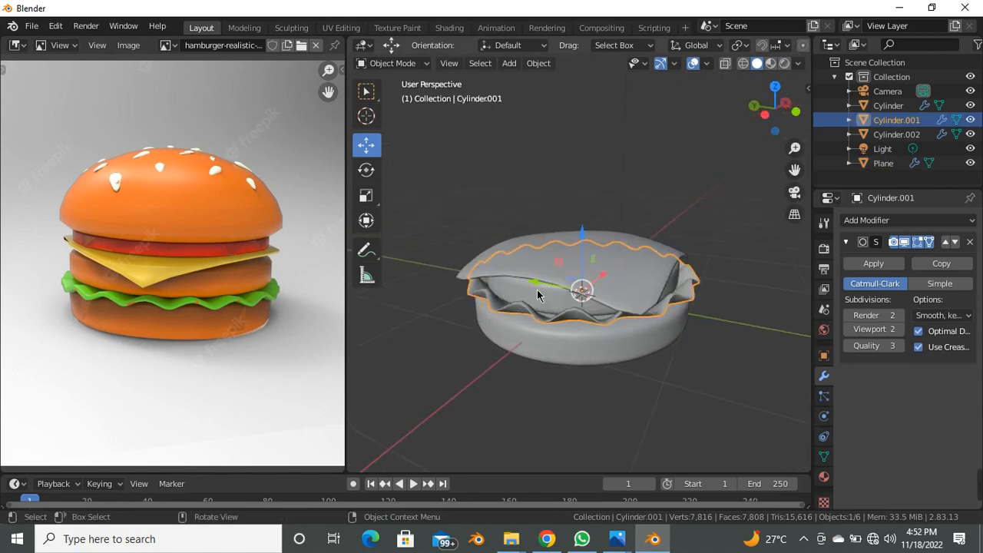
click(537, 290)
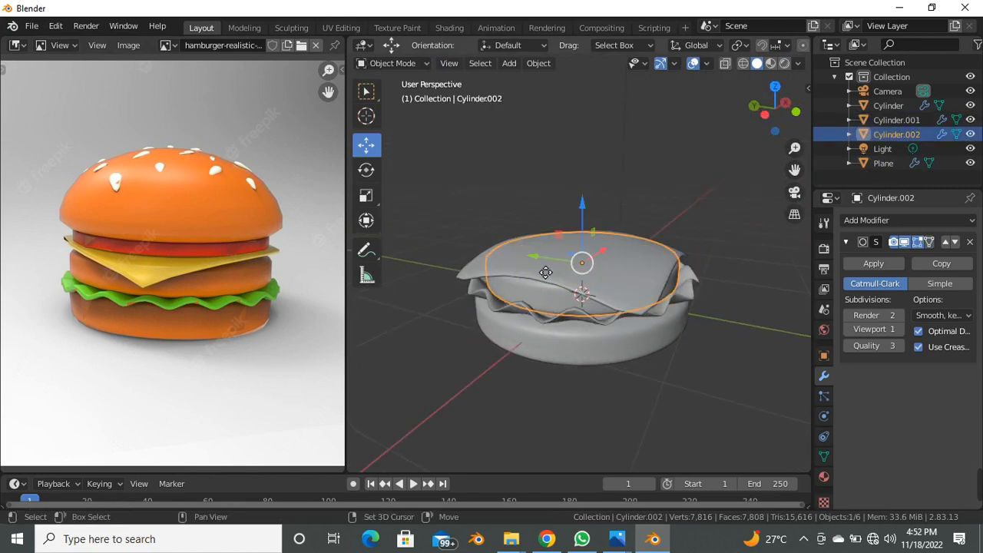
key(shift+d)
key(Escape)
mouse_move(581, 238)
mouse_down()
mouse_move(593, 193)
mouse_move(582, 219)
mouse_up()
scroll(582, 219, up, 2)
Scale the patty copy to about 0.35 along Z as a thin tomato slice and lower it onto the cheese.
key(s)
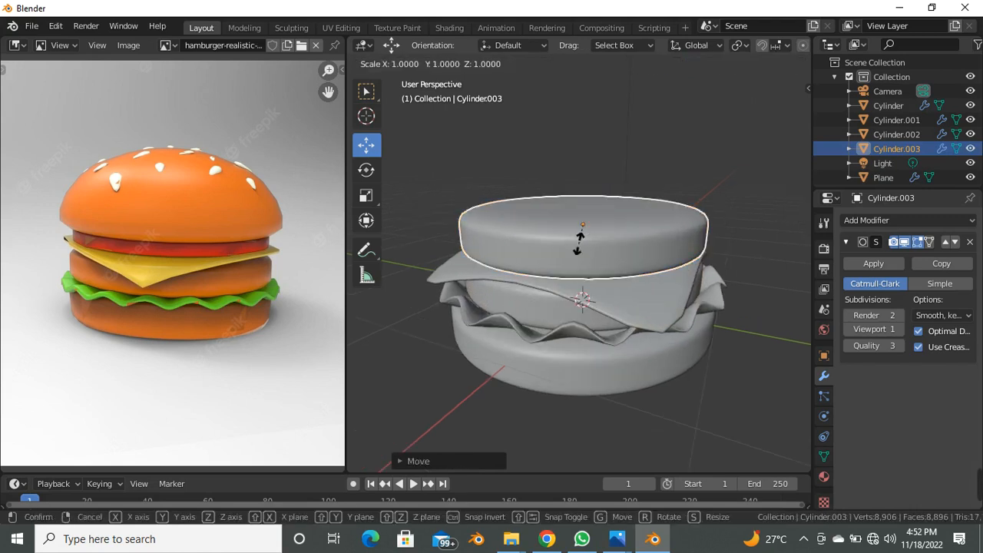
key(z)
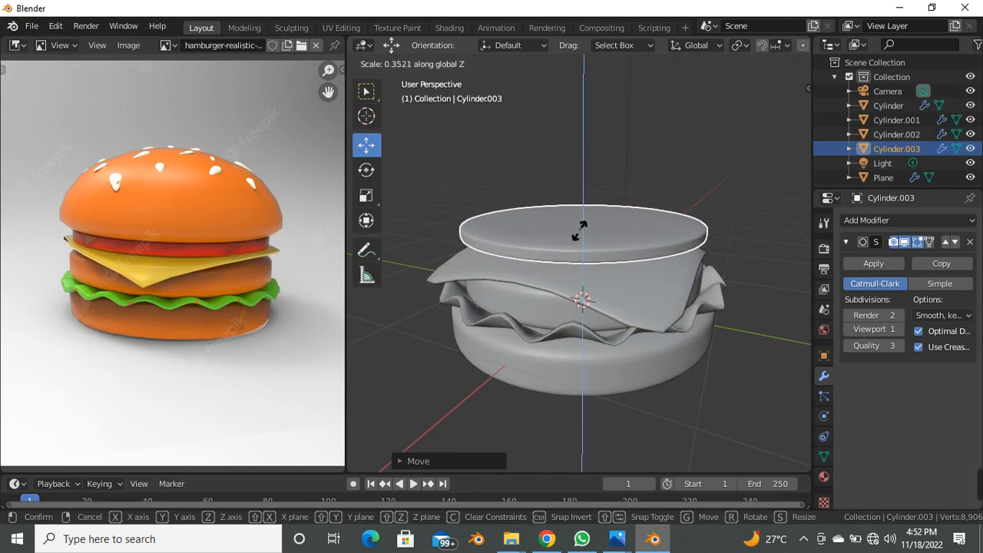
click(581, 231)
middle_drag(546, 256, 528, 220)
drag(570, 181, 578, 199)
middle_drag(534, 258, 586, 289)
Scale the tomato slice down slightly on all axes so it sits inside the cheese outline, and deselect it.
key(s)
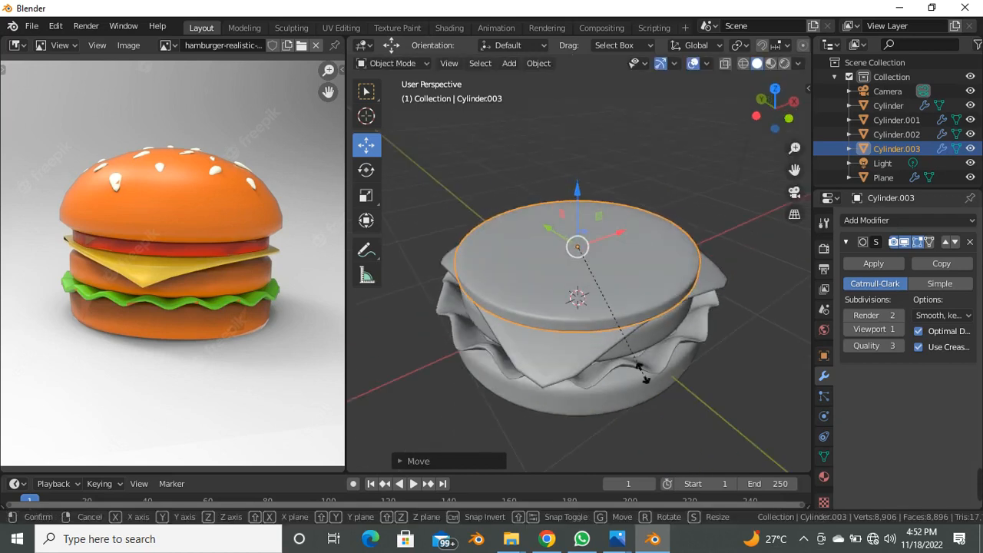
click(636, 368)
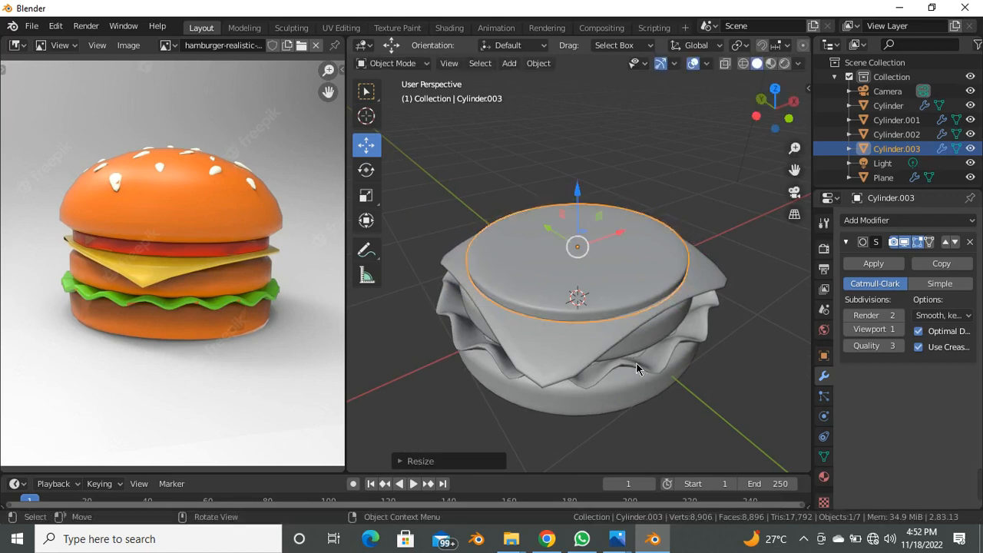
click(560, 192)
middle_drag(560, 193, 632, 252)
scroll(627, 256, up, 2)
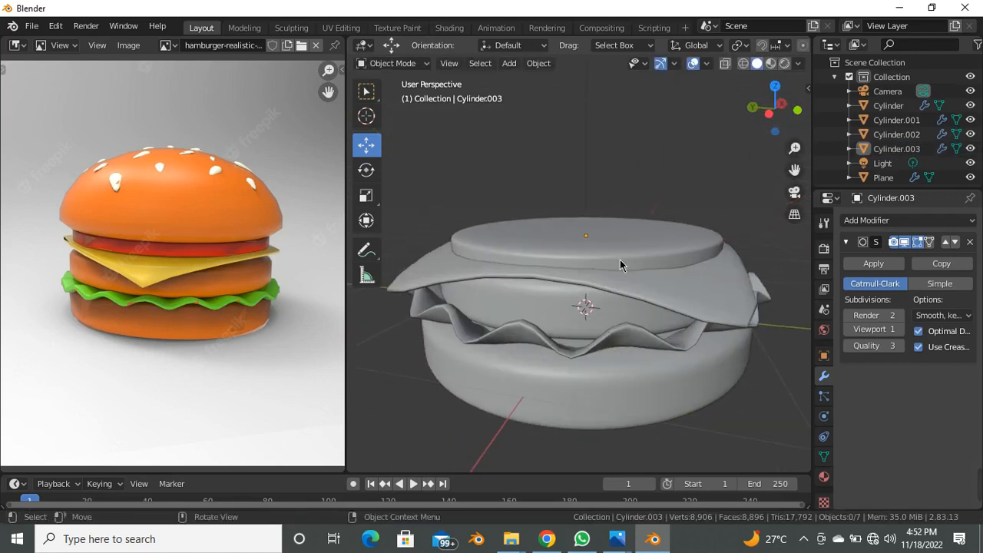
Thicken the tomato slice to about 1.28 times along Z, raise it slightly, and deselect it.
click(587, 237)
key(s)
key(z)
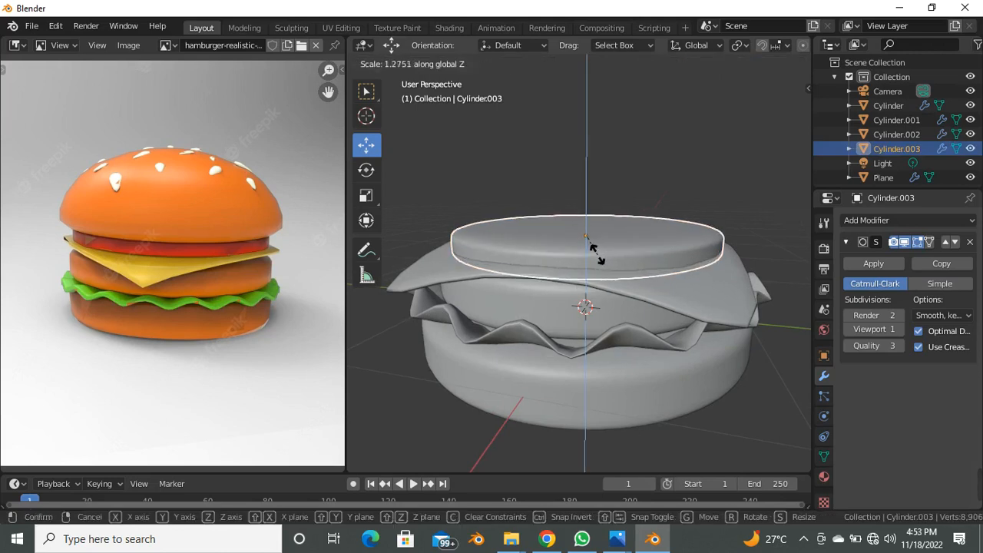
click(595, 252)
drag(587, 204, 592, 201)
click(626, 168)
scroll(550, 190, down, 4)
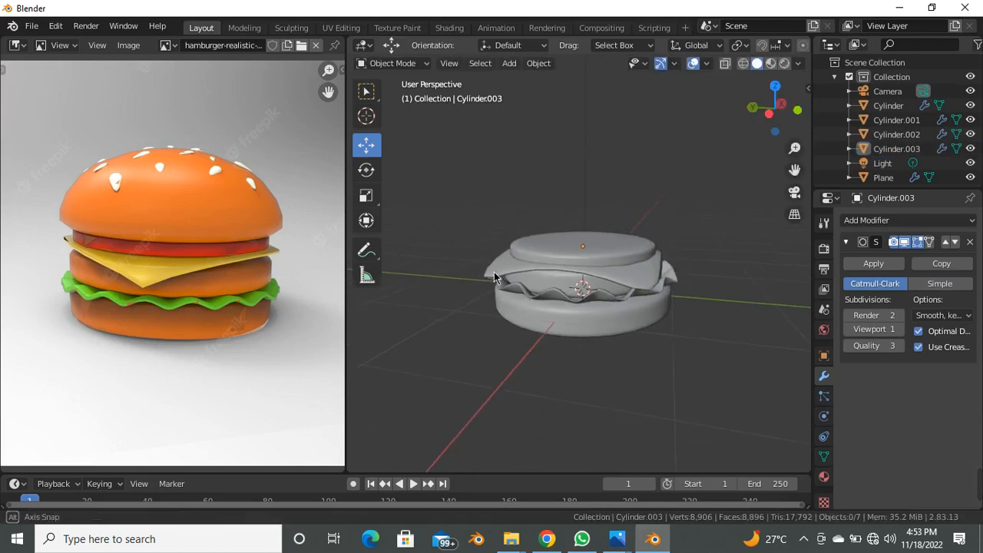
scroll(173, 214, up, 4)
scroll(174, 219, down, 4)
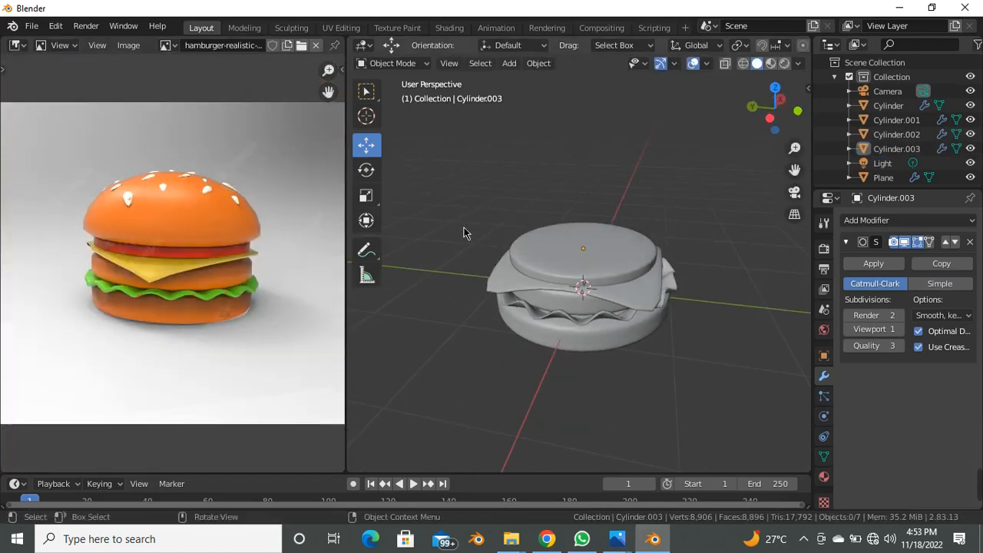
Add a cylinder mesh for the top bun and flatten it along Z to roughly half its height.
scroll(538, 238, up, 3)
key(shift+a)
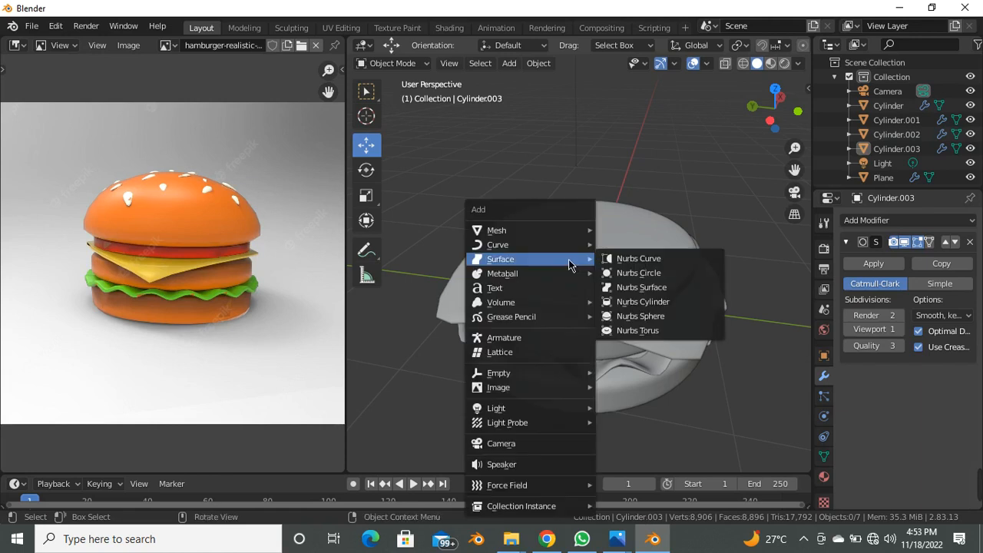
mouse_move(517, 234)
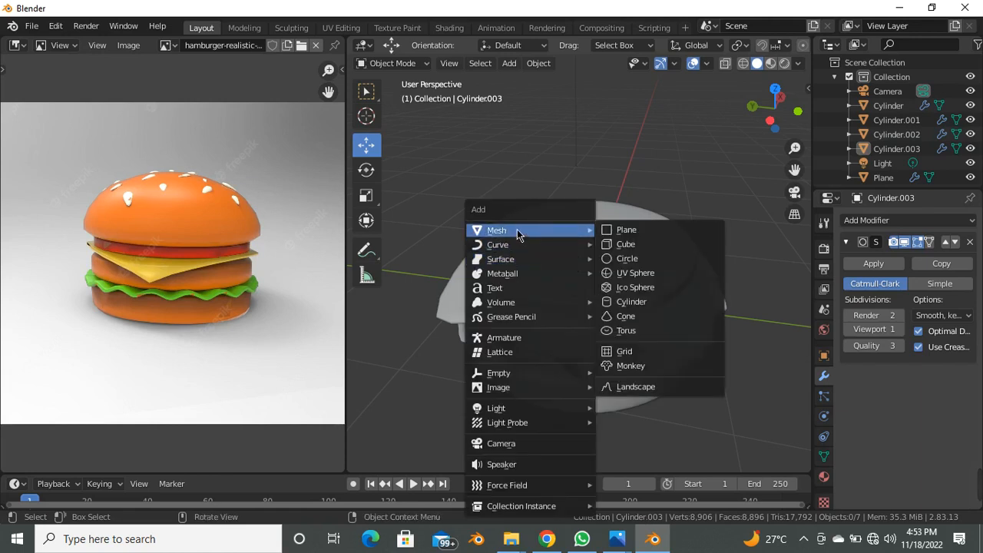
click(631, 301)
middle_drag(557, 313, 579, 256)
key(s)
key(z)
click(587, 275)
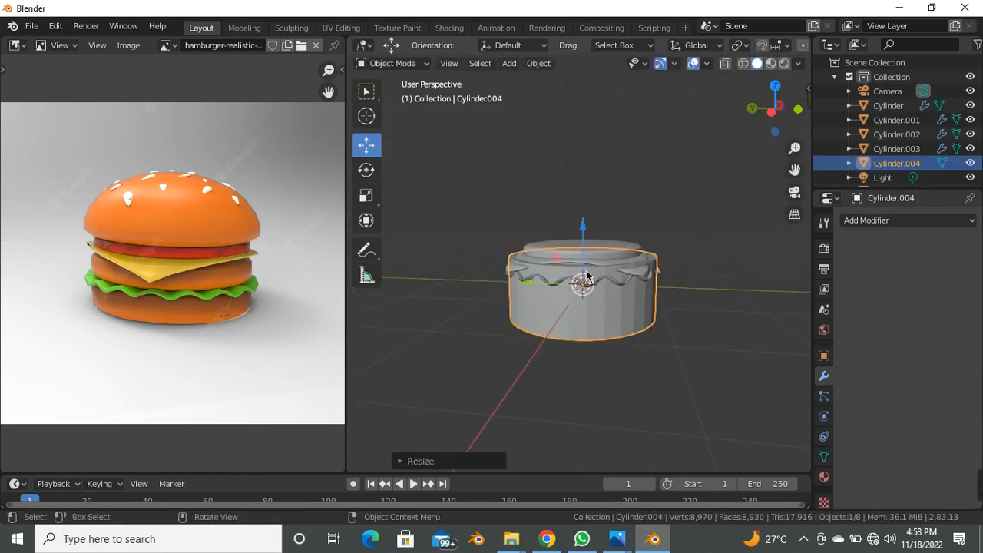
Move the new cylinder straight up about 1.06 m above the tomato slice and scale it down slightly on all axes.
key(g)
key(z)
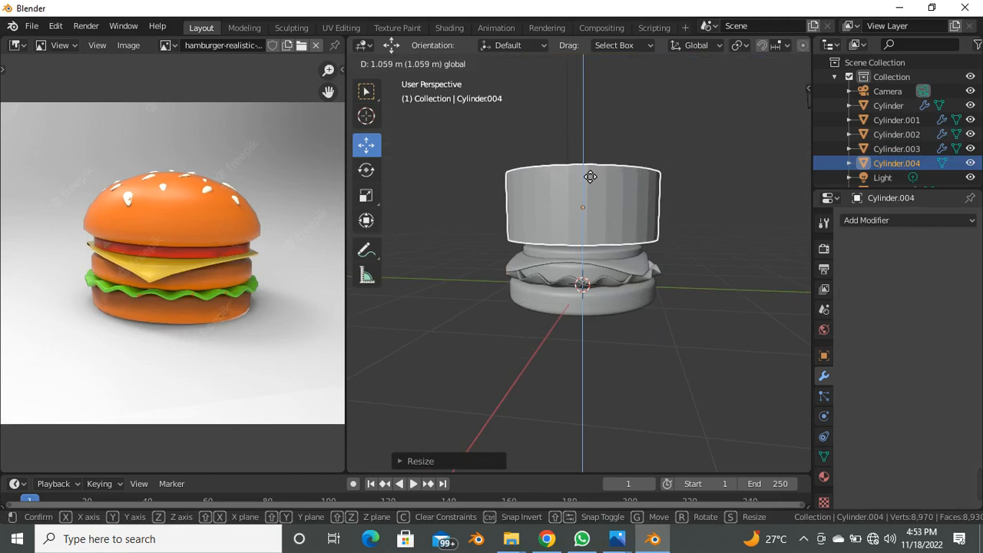
click(590, 181)
scroll(586, 191, up, 2)
key(s)
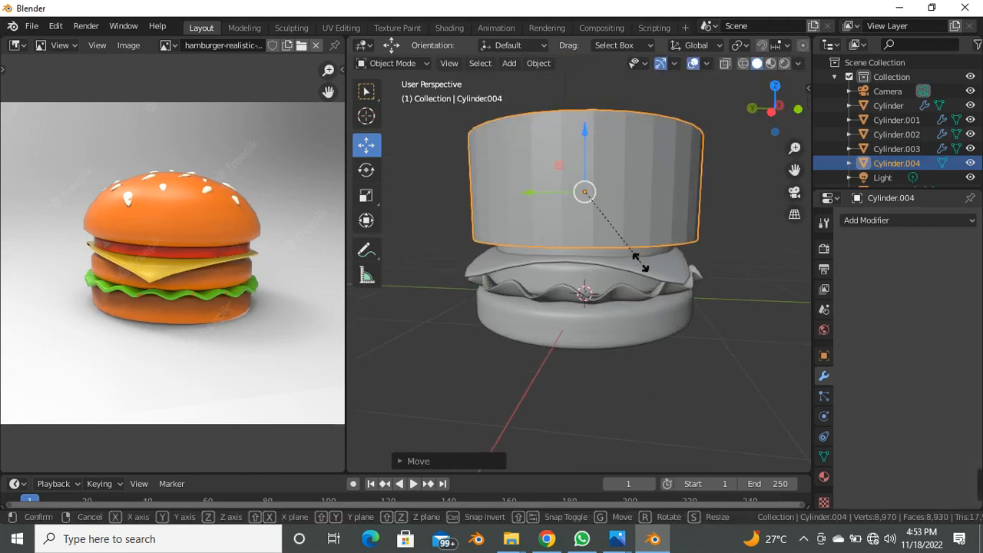
click(637, 258)
middle_drag(507, 399, 519, 286)
middle_drag(565, 219, 666, 223)
scroll(597, 264, up, 3)
scroll(583, 284, down, 4)
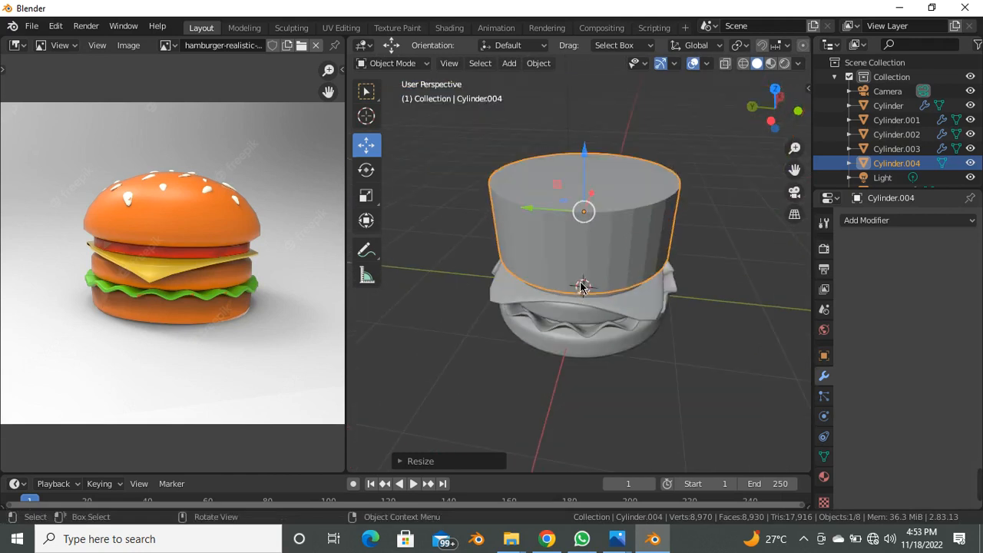
Edit the cylinder in face selection mode and lower its top face slightly to shorten it.
key(Tab)
scroll(584, 194, up, 2)
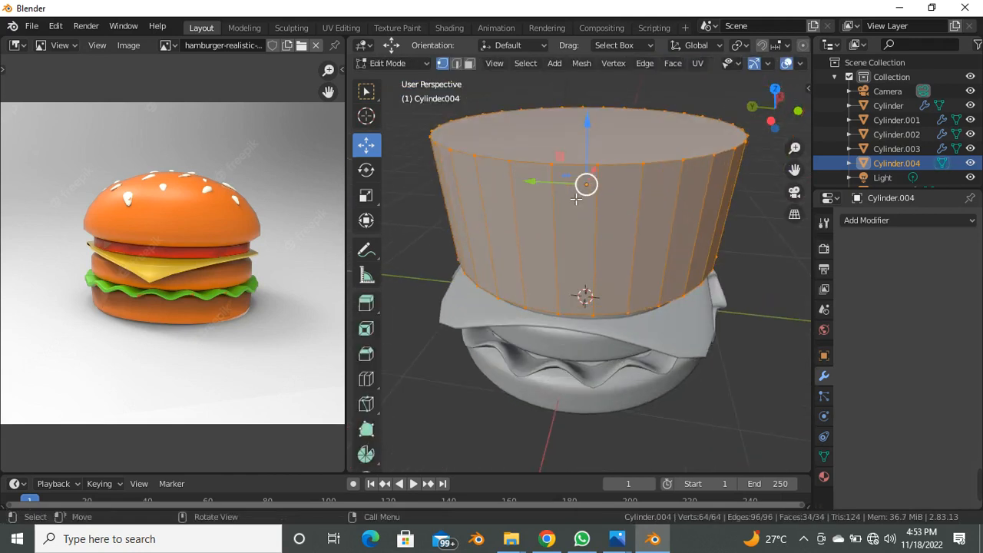
scroll(570, 200, down, 2)
click(469, 64)
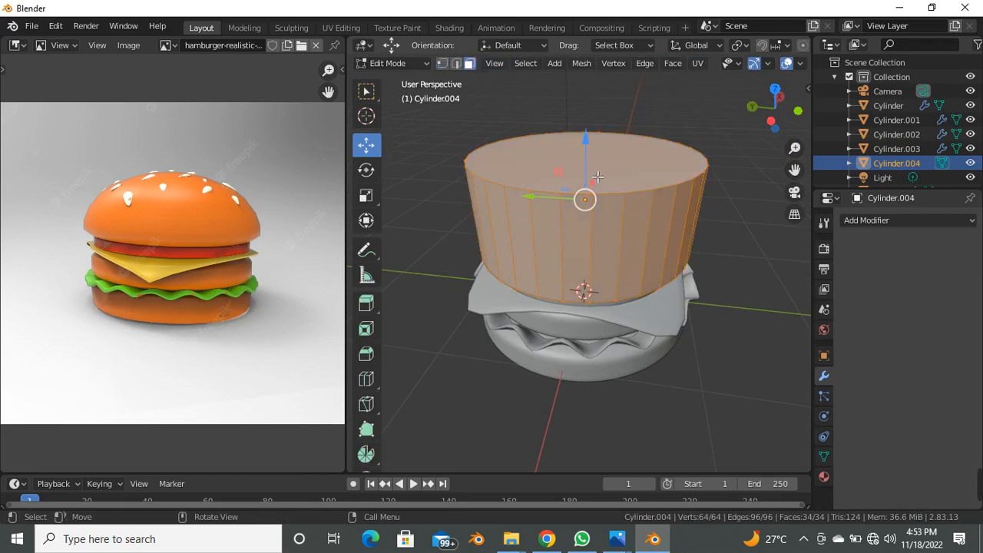
click(592, 160)
drag(589, 121, 587, 167)
middle_drag(586, 167, 558, 269)
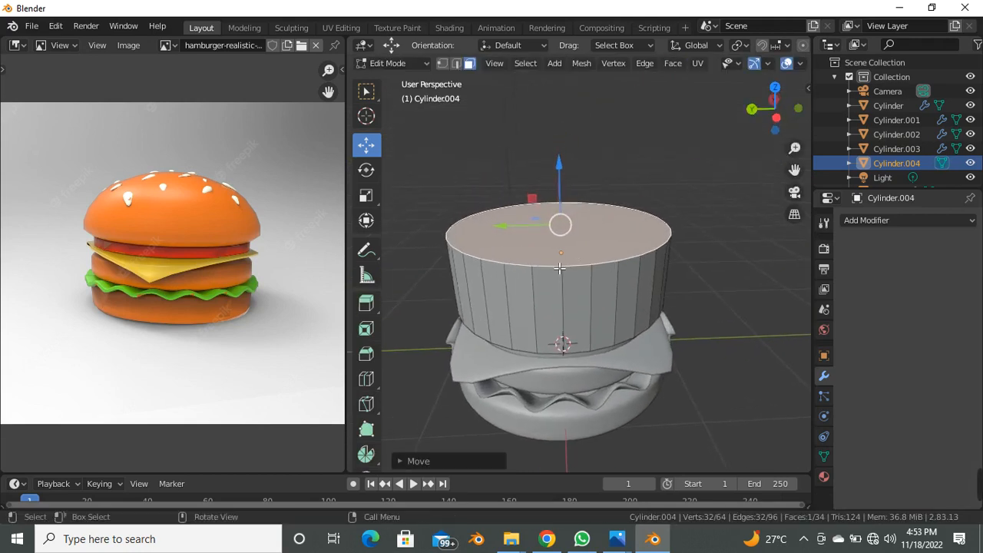
key(ctrl+b)
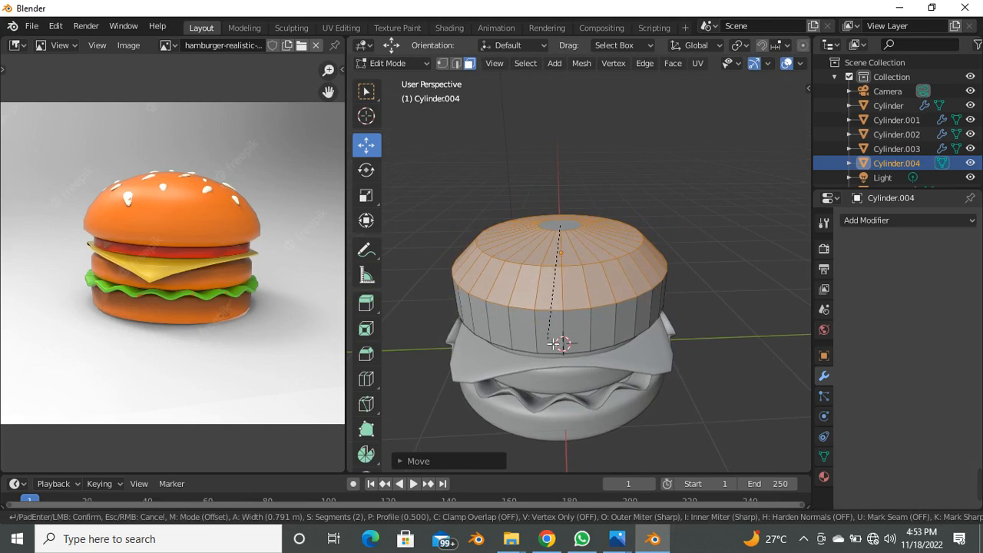
scroll(554, 343, up, 2)
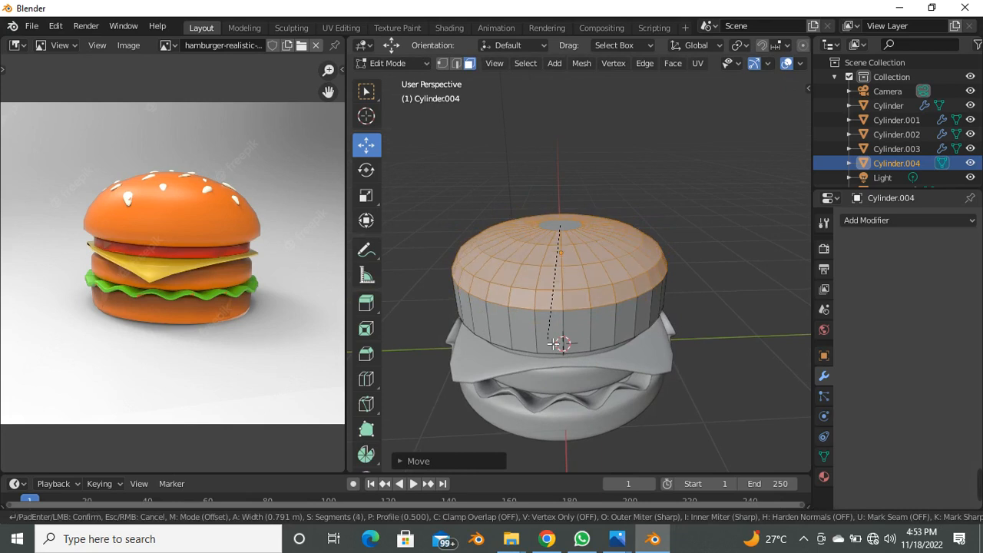
scroll(553, 344, down, 2)
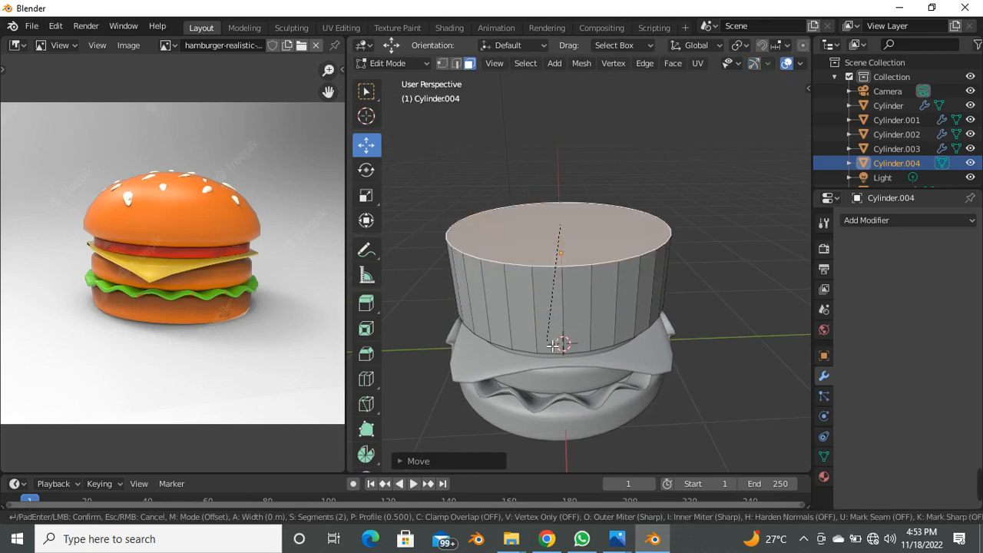
Raise the cylinder's top face and bevel it with 4 segments at about 0.92 m width to form a dome.
click(557, 252)
drag(558, 175, 566, 134)
key(ctrl+b)
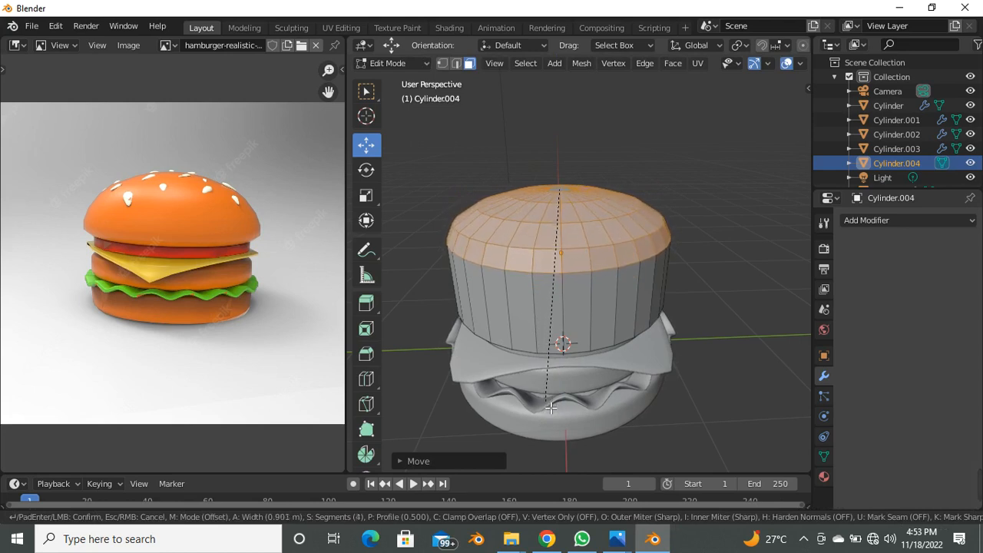
scroll(551, 411, down, 1)
scroll(551, 416, up, 1)
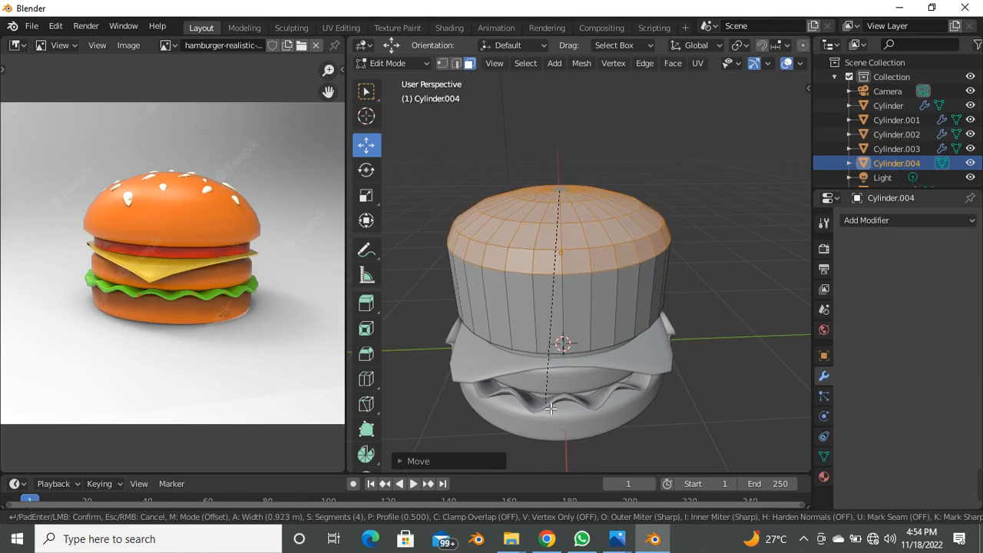
click(551, 409)
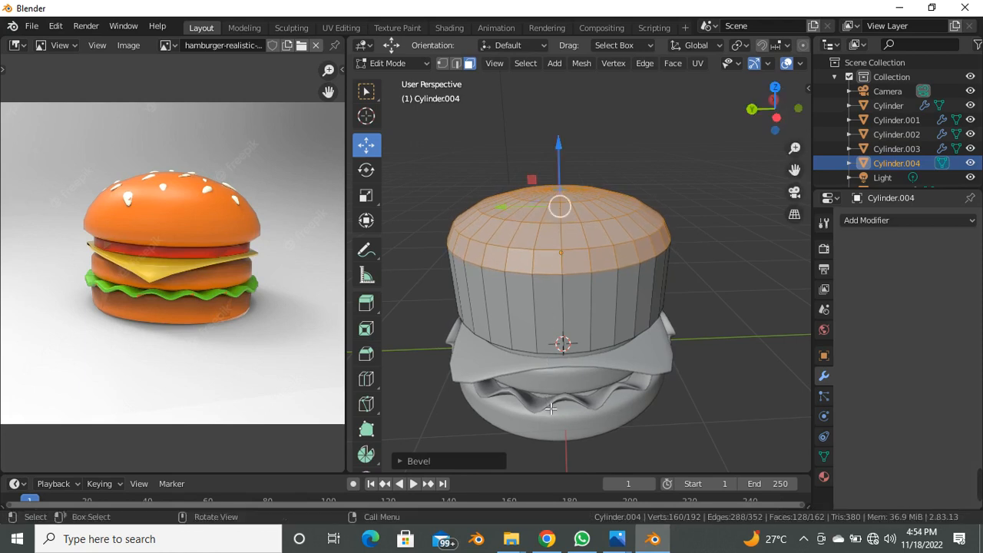
Lower the beveled dome faces along Z to shorten the straight side wall of the top bun.
scroll(531, 257, down, 3)
middle_drag(500, 294, 449, 283)
scroll(564, 187, up, 3)
drag(558, 161, 558, 206)
middle_drag(549, 254, 538, 237)
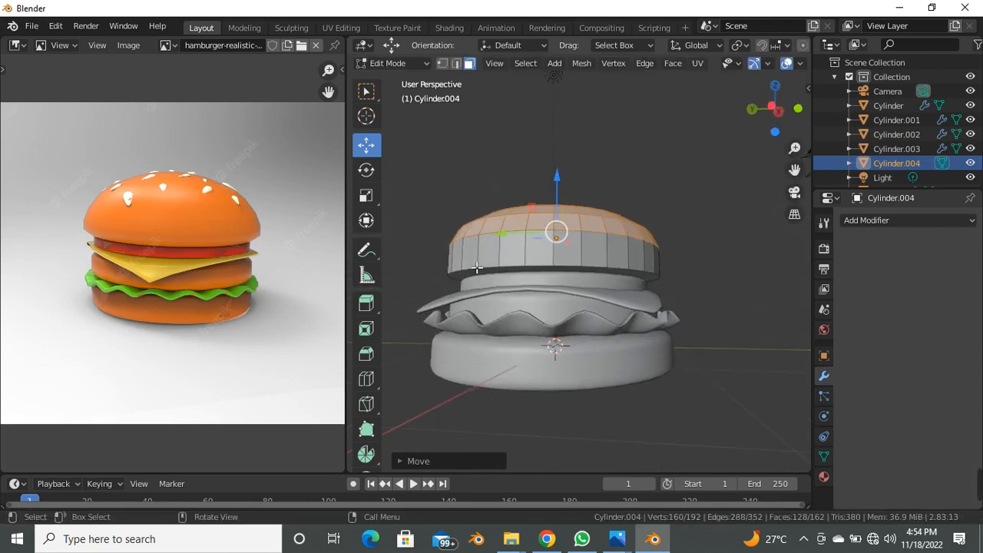
scroll(562, 206, up, 2)
mouse_move(560, 177)
mouse_down()
mouse_move(555, 169)
mouse_move(548, 188)
mouse_up()
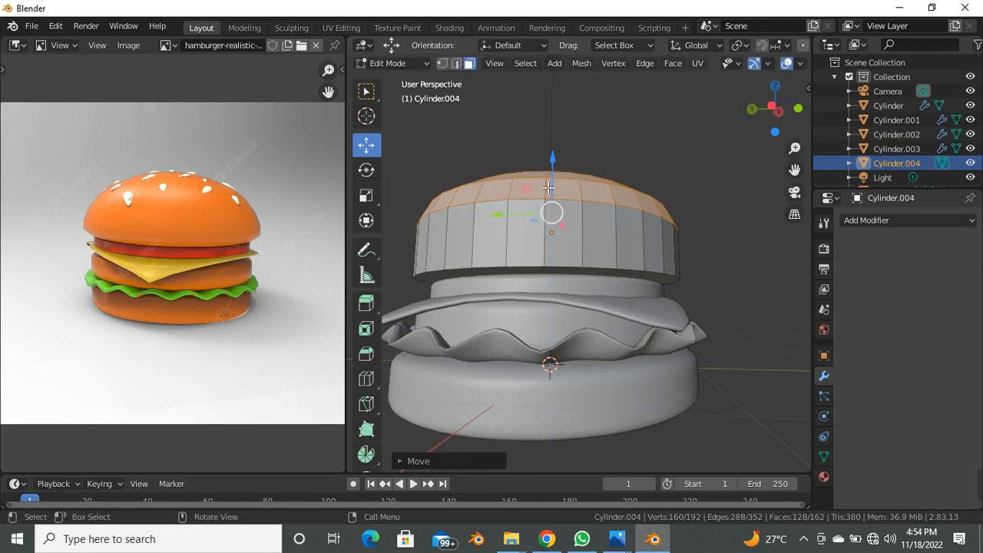
Bevel the bottom face of the top bun by about 0.11 m and raise the beveled faces slightly.
alt+click(450, 278)
middle_drag(454, 295, 462, 305)
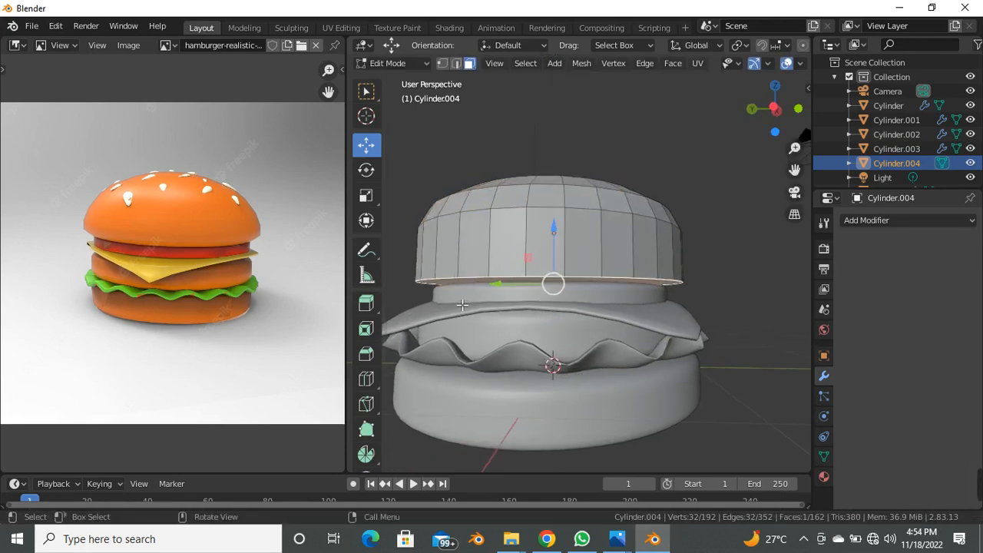
key(ctrl)
key(ctrl+b)
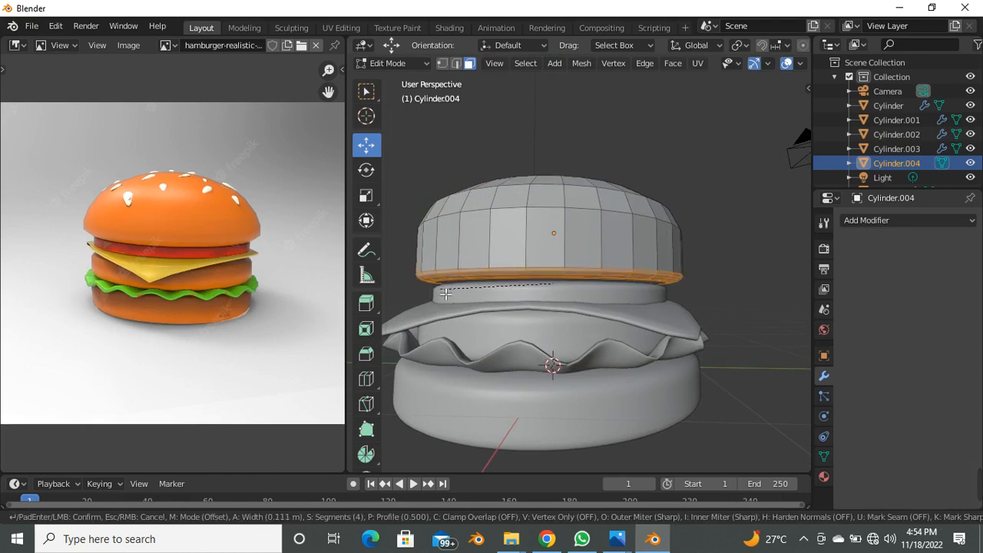
click(446, 294)
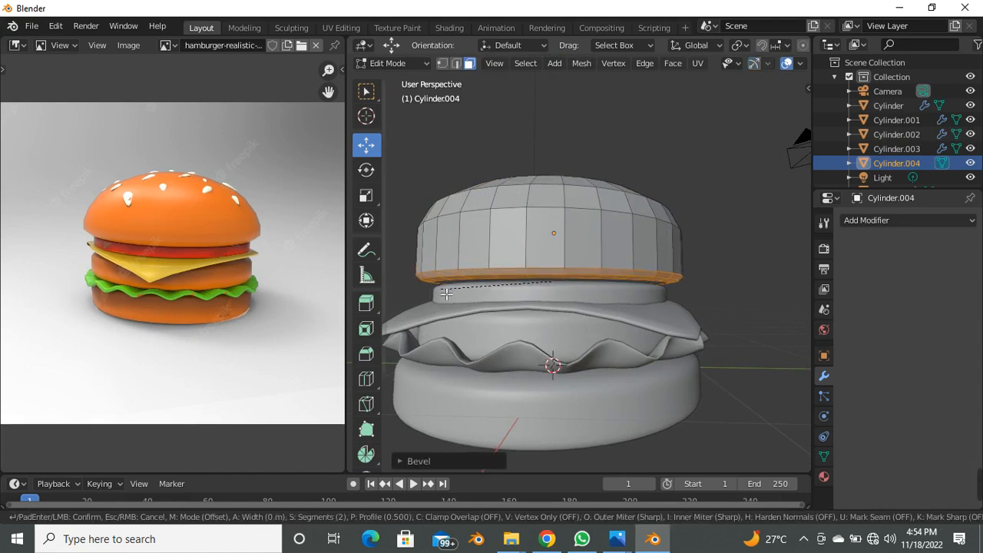
drag(556, 239, 555, 229)
middle_drag(548, 238, 533, 269)
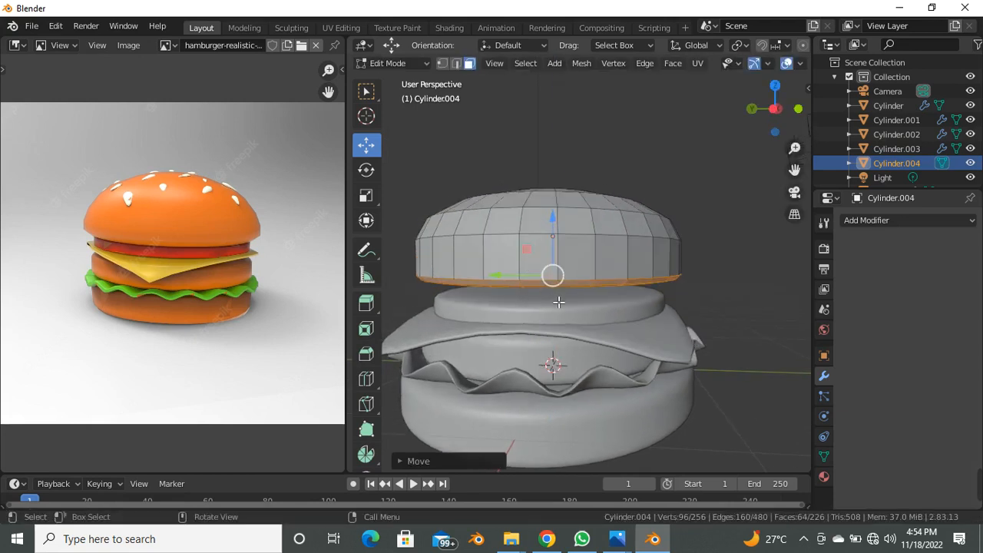
key(s)
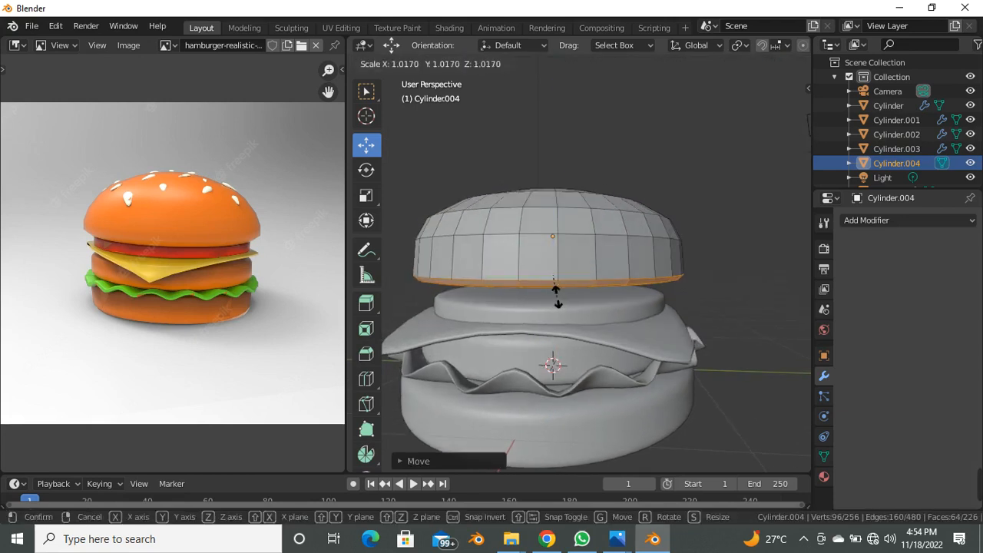
right_click(557, 298)
middle_drag(516, 272, 525, 306)
key(s)
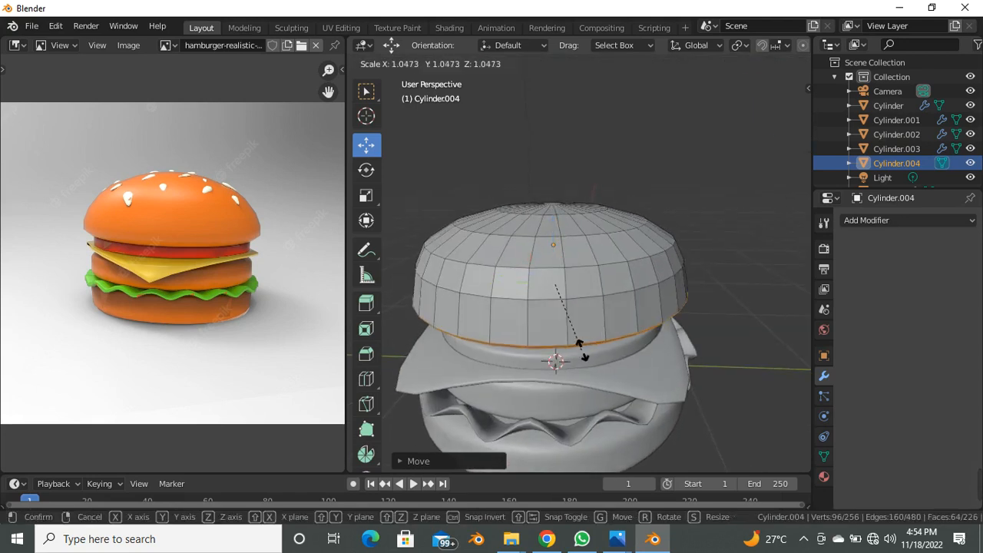
right_click(589, 356)
Return to Object Mode, give the top bun a Subdivision Surface modifier and smooth shading, and deselect it.
middle_drag(589, 356, 527, 246)
key(Tab)
scroll(553, 321, down, 3)
scroll(538, 237, up, 3)
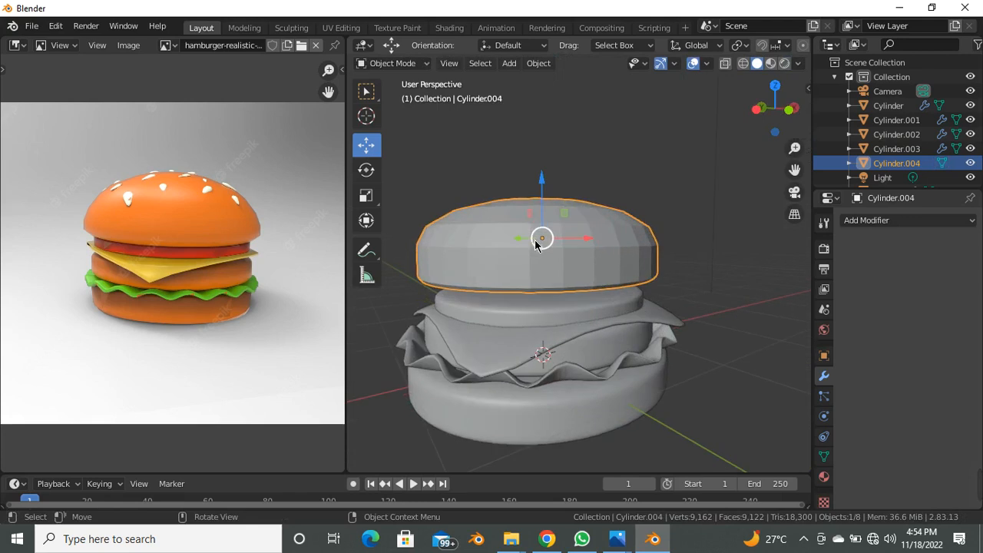
click(883, 222)
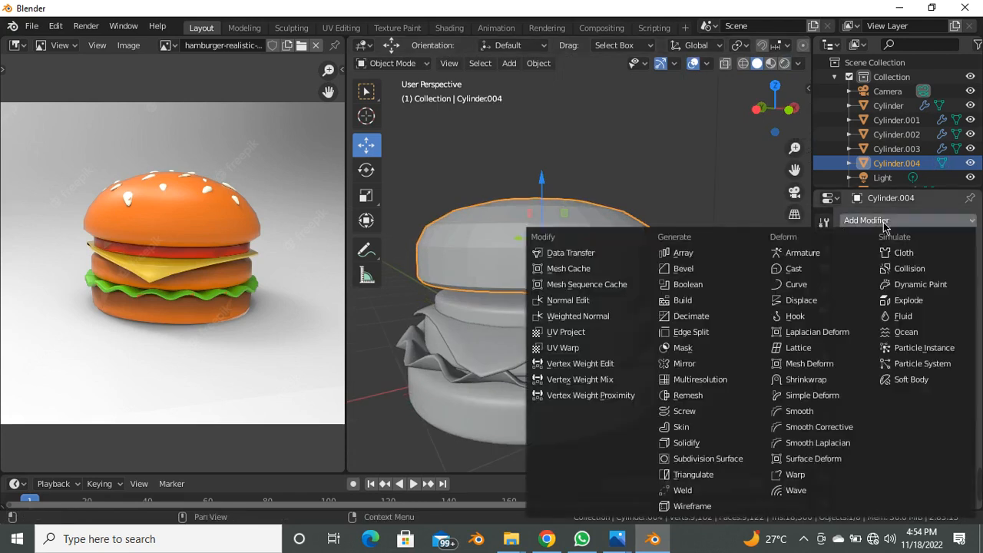
click(727, 460)
right_click(604, 275)
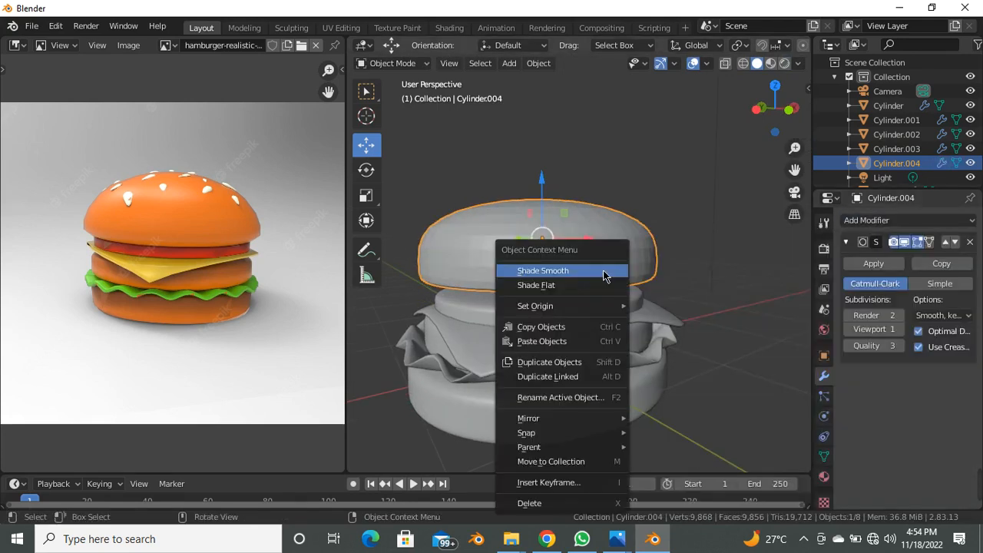
click(604, 275)
middle_drag(547, 253, 499, 256)
click(679, 214)
scroll(549, 250, down, 3)
scroll(569, 257, up, 3)
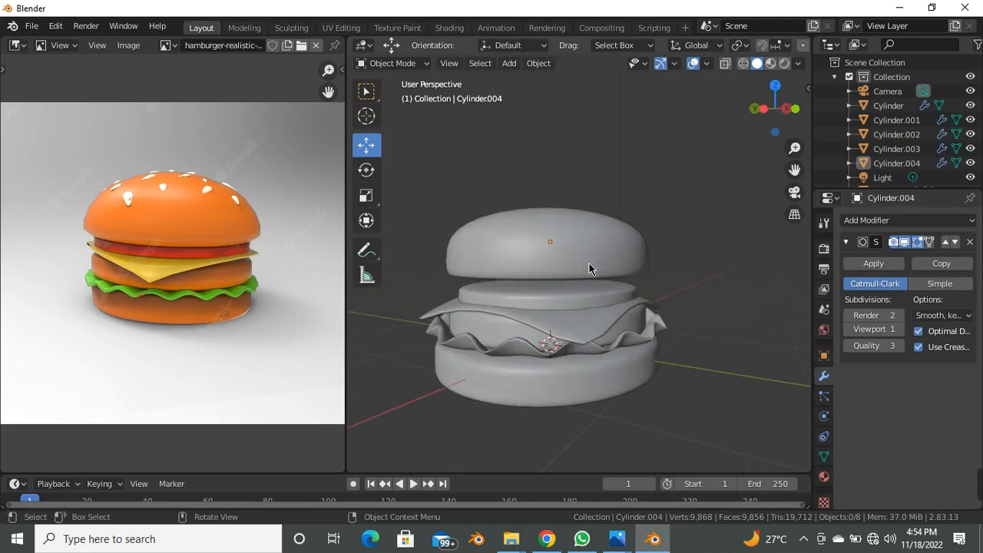
Lower the top bun onto the tomato slice in front view and scale it up to about 1.04 on all axes.
key(KP_1)
click(570, 240)
drag(546, 206, 556, 220)
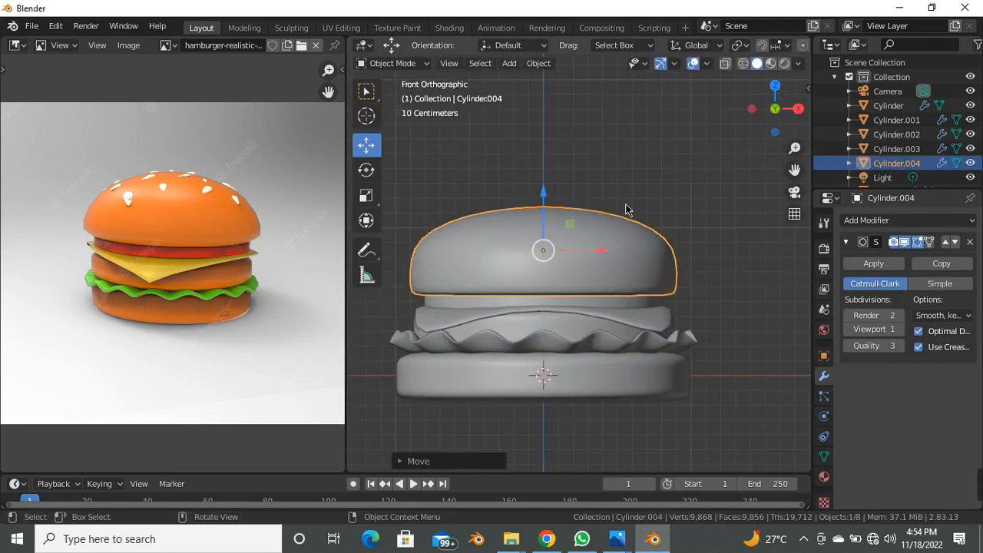
middle_drag(626, 254, 623, 311)
key(s)
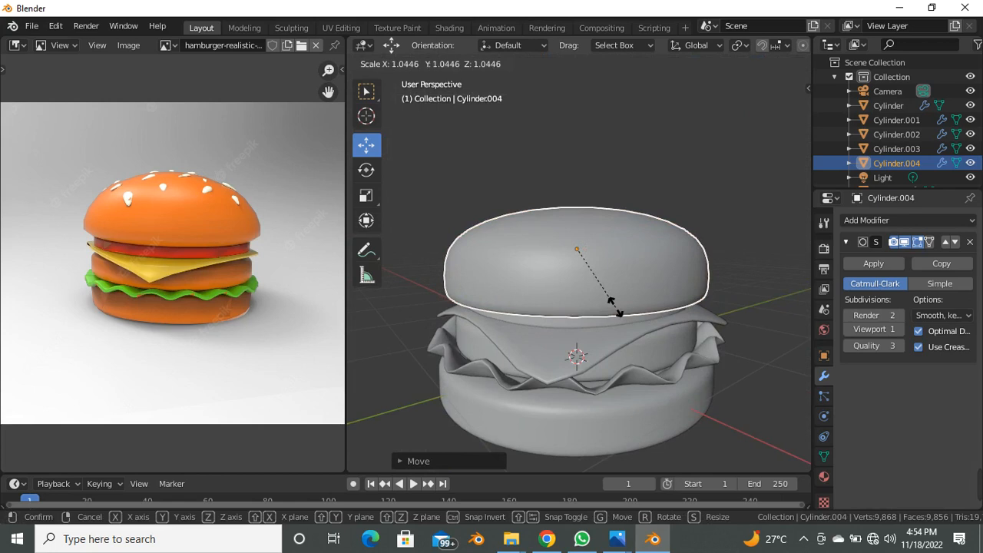
click(618, 311)
middle_drag(619, 314, 438, 267)
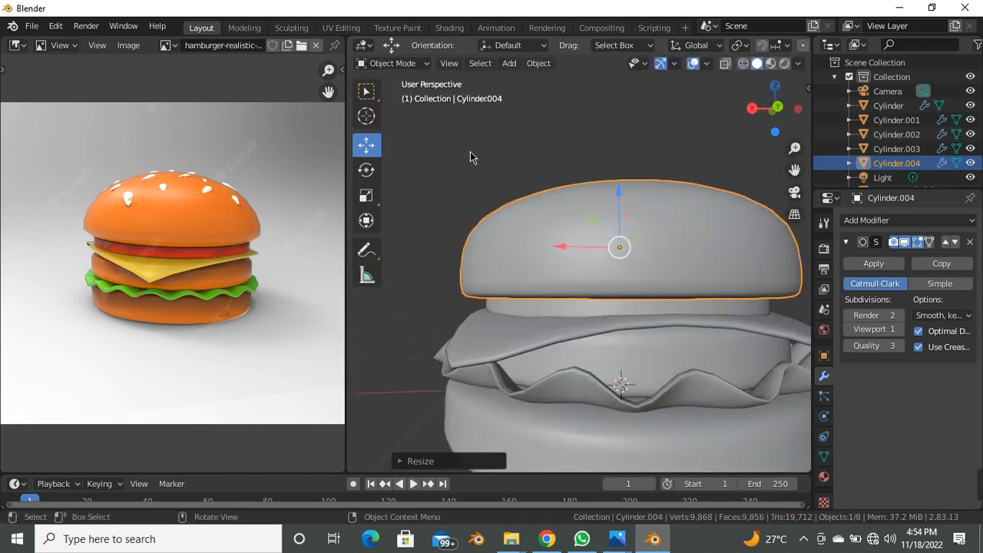
Scale the bottom bun to about 0.93 on all axes in front view, raise it slightly, and deselect it.
scroll(461, 200, down, 5)
middle_drag(454, 232, 622, 349)
scroll(619, 353, up, 3)
scroll(561, 327, down, 2)
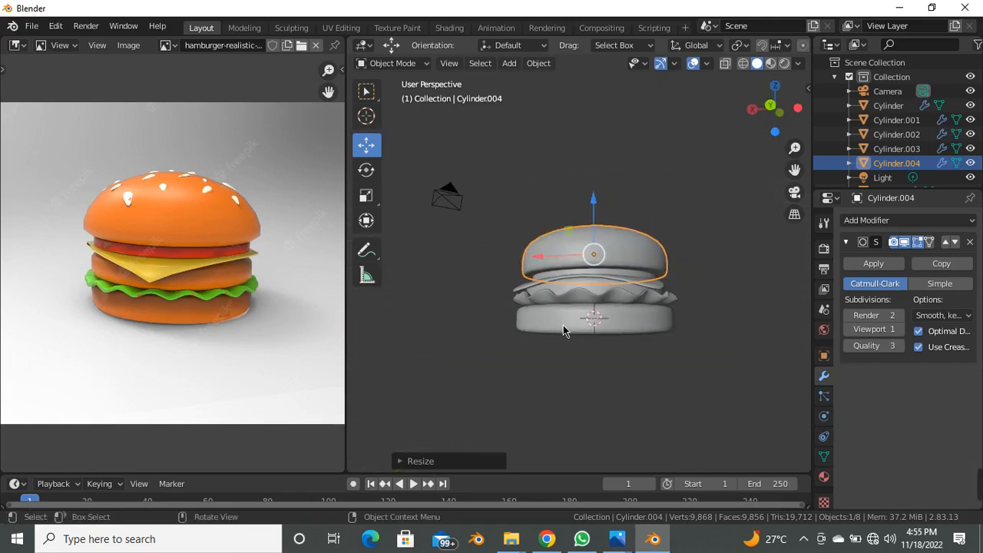
key(KP_1)
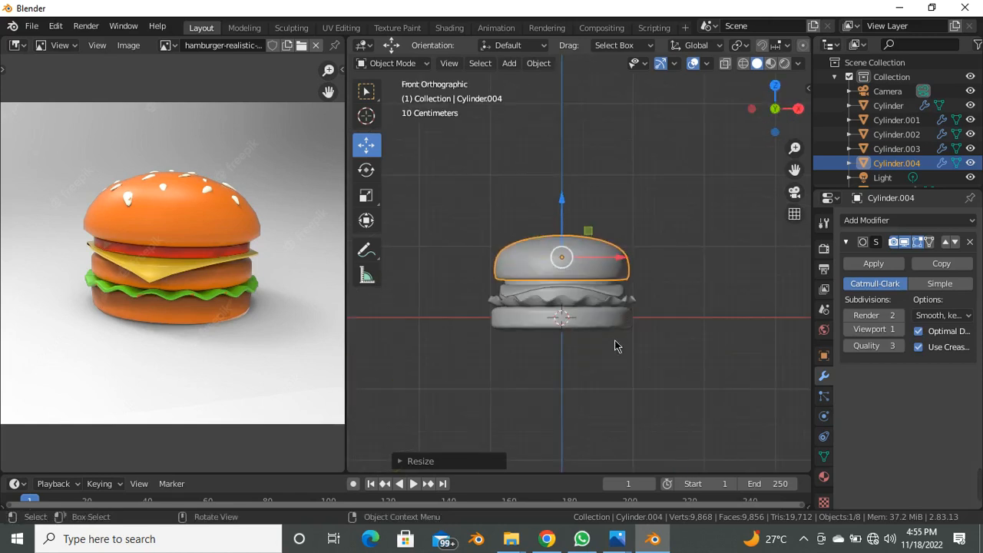
scroll(614, 342, up, 3)
click(612, 356)
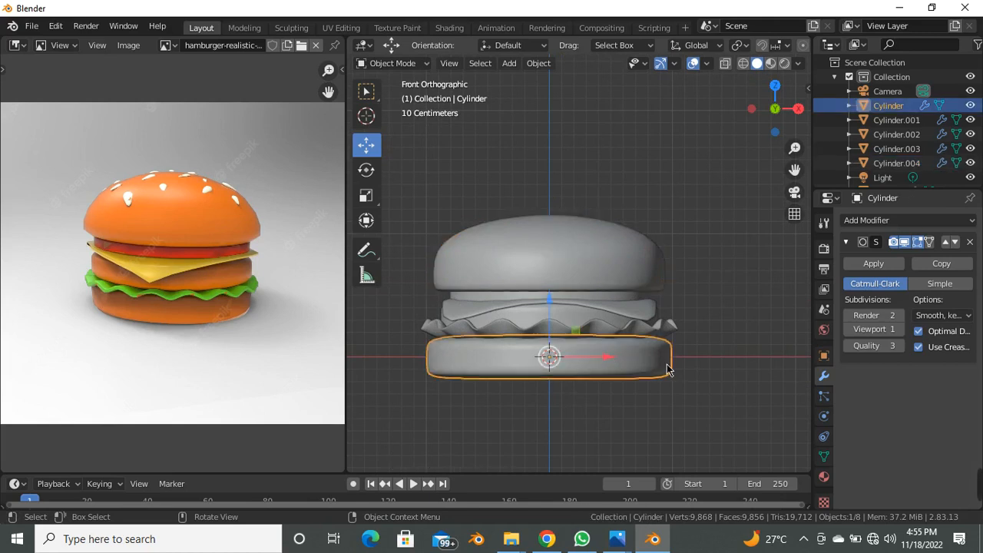
key(s)
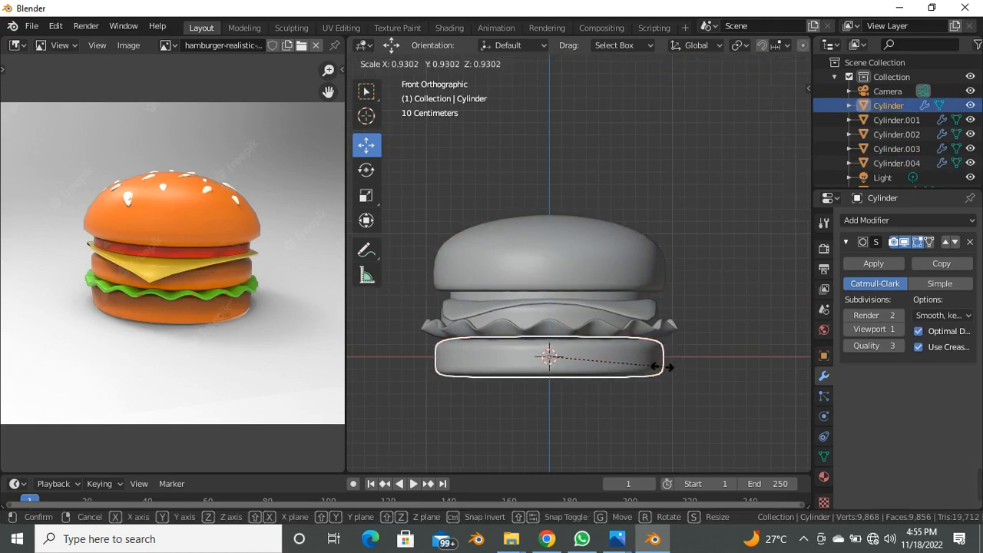
click(660, 366)
drag(550, 320, 551, 317)
key(alt+a)
In Edit Mode on the top bun, raise its small top face about 0.09 m along Z with proportional editing enabled.
middle_drag(571, 245, 481, 295)
middle_drag(441, 238, 578, 260)
click(554, 249)
key(Tab)
scroll(535, 129, up, 2)
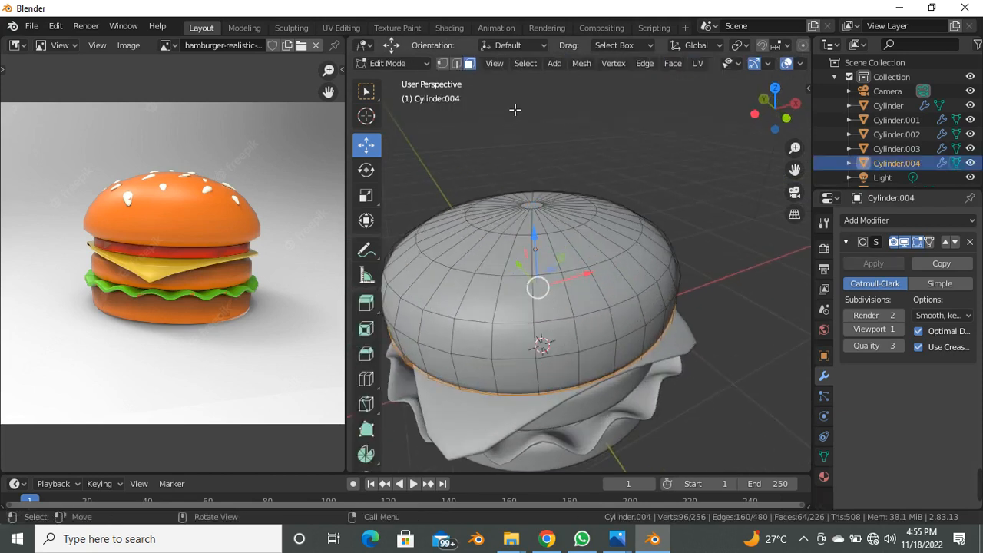
scroll(718, 43, down, 3)
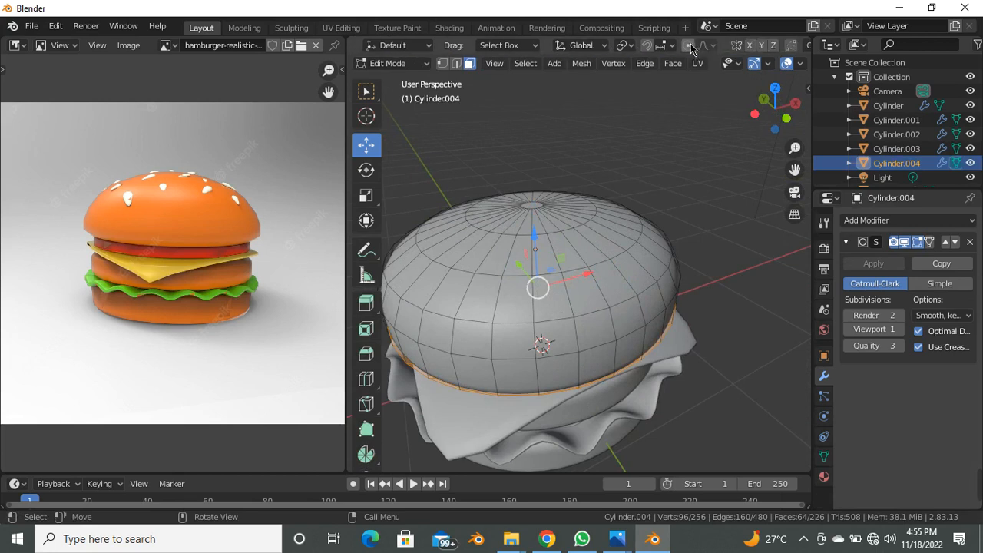
middle_drag(558, 187, 533, 211)
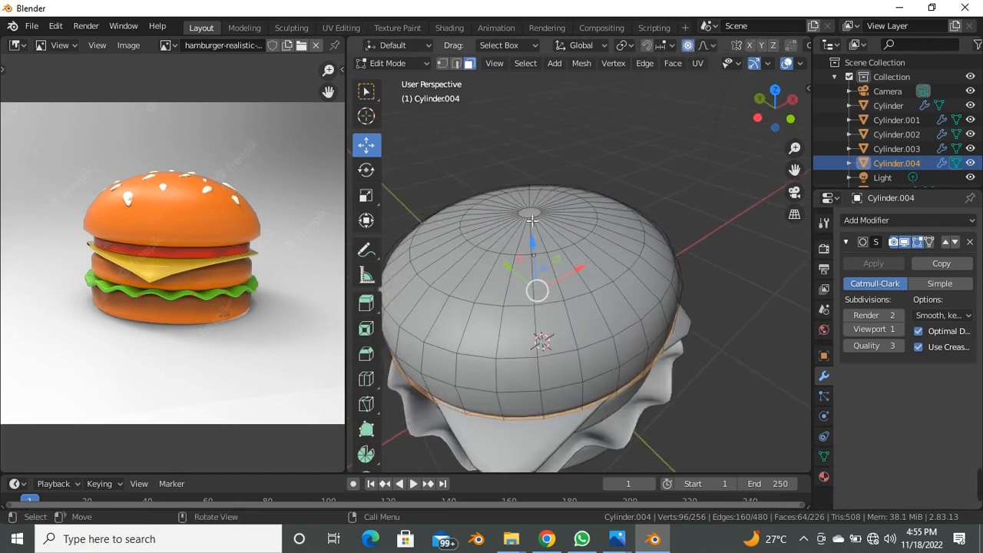
click(530, 213)
key(g)
key(z)
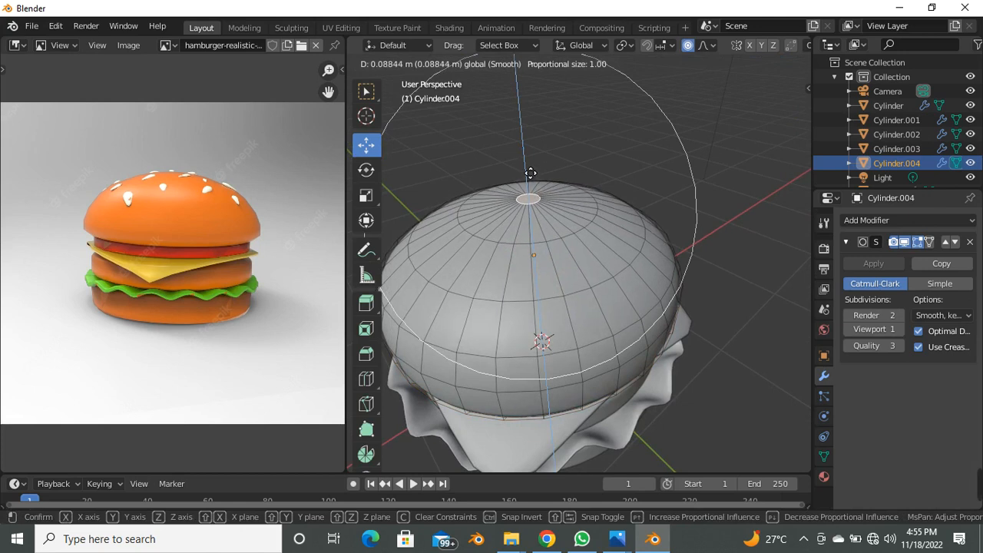
click(530, 174)
middle_drag(538, 205, 562, 263)
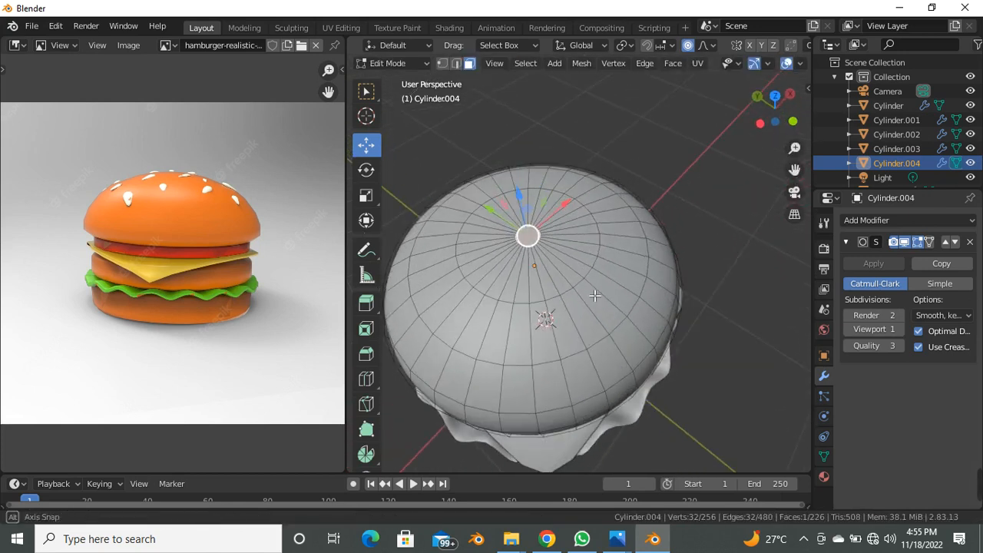
Add the vertex ring around the top bun's top face to the selection, raise it slightly, return to Object Mode and deselect the bun.
click(443, 63)
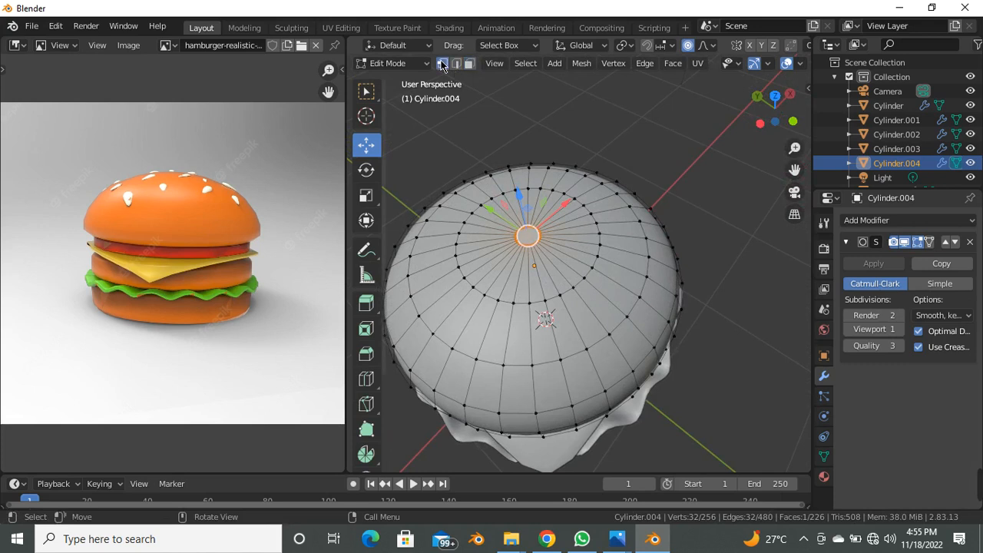
alt+shift+click(469, 234)
middle_drag(470, 232, 546, 187)
drag(540, 179, 542, 153)
scroll(543, 162, up, 4)
scroll(543, 160, down, 2)
scroll(543, 192, down, 2)
middle_drag(542, 198, 514, 193)
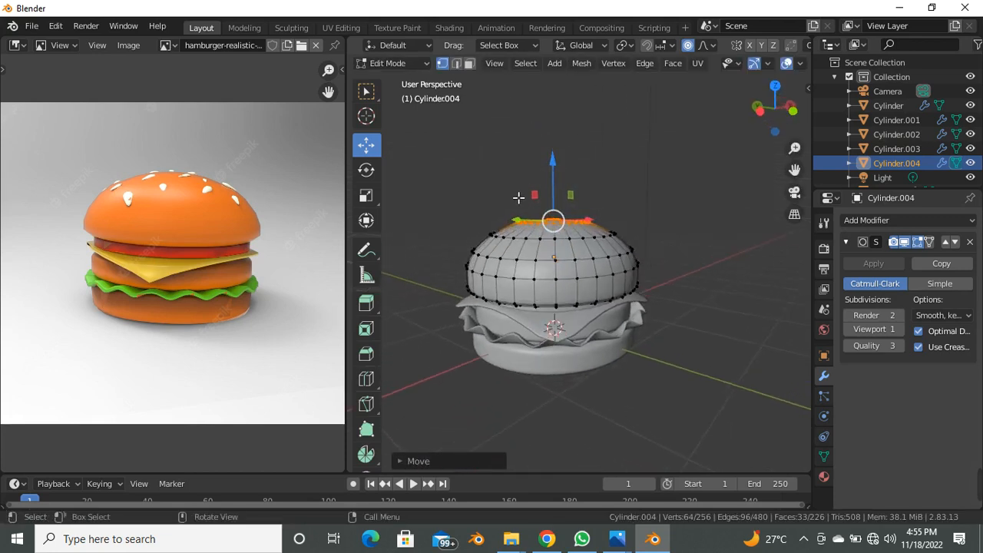
scroll(531, 193, up, 2)
drag(541, 168, 546, 174)
key(Tab)
scroll(544, 184, down, 3)
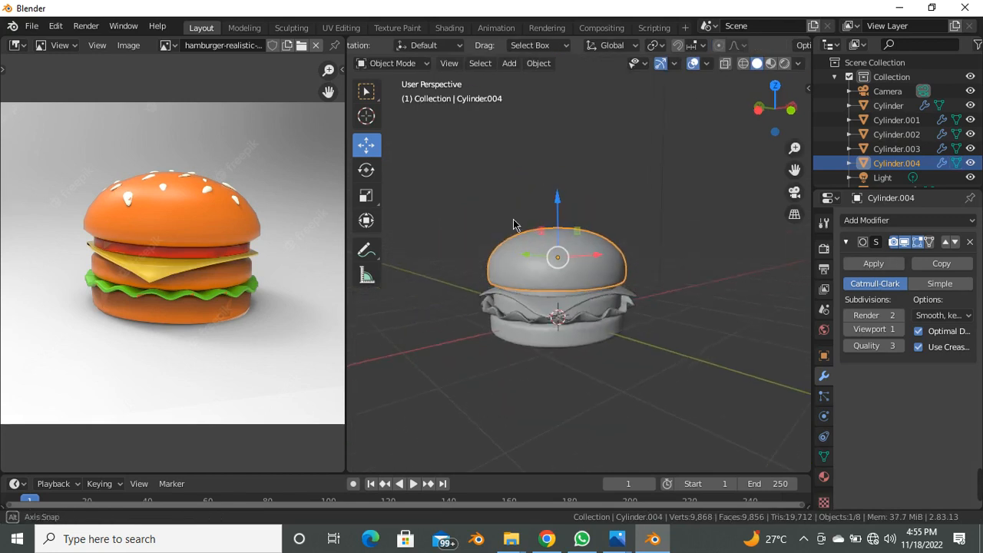
click(593, 217)
Check the sesame seeds in the reference image and place the 3D cursor on the upper surface of the top bun.
scroll(581, 253, down, 4)
middle_drag(581, 253, 676, 303)
scroll(623, 283, up, 5)
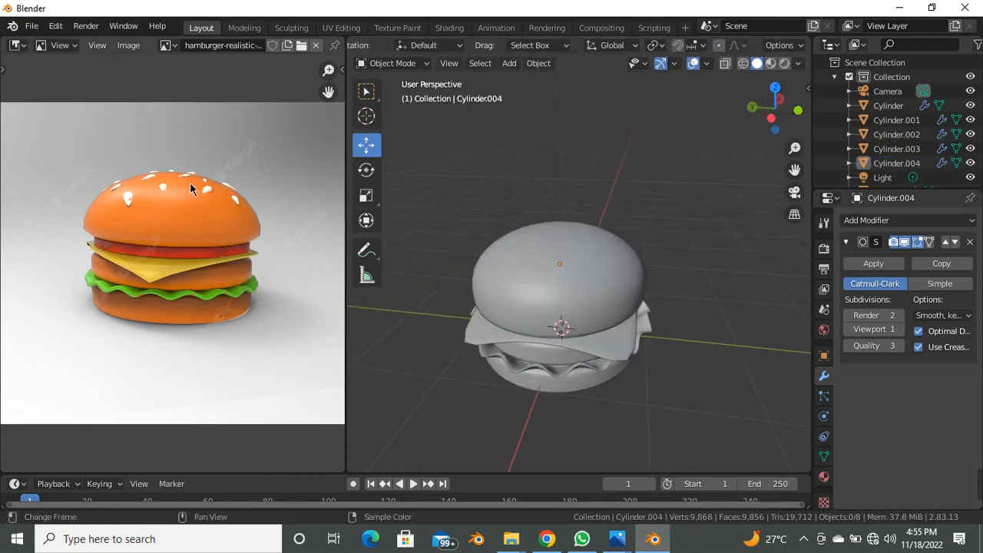
scroll(190, 184, up, 3)
scroll(141, 128, down, 3)
scroll(567, 275, up, 2)
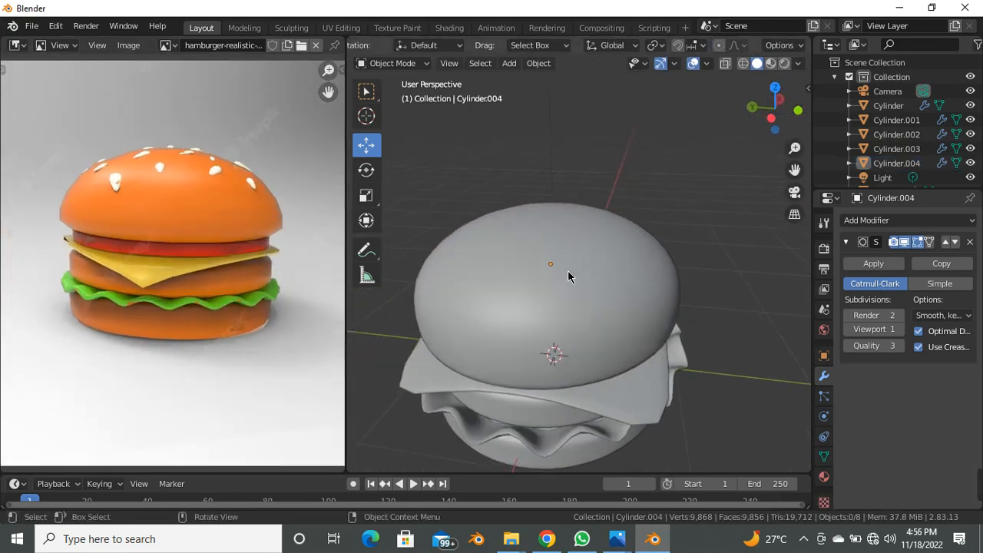
middle_drag(503, 305, 556, 271)
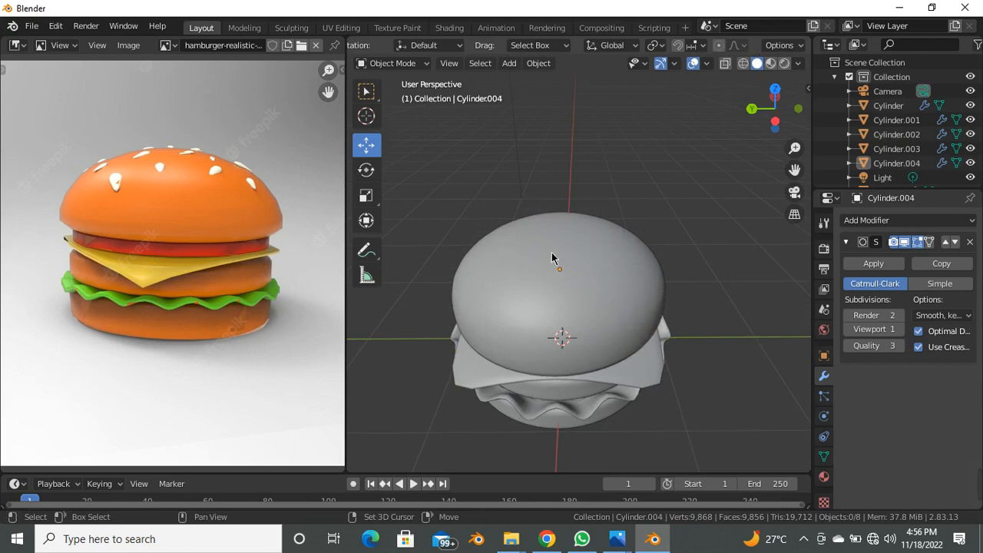
middle_drag(557, 264, 576, 272)
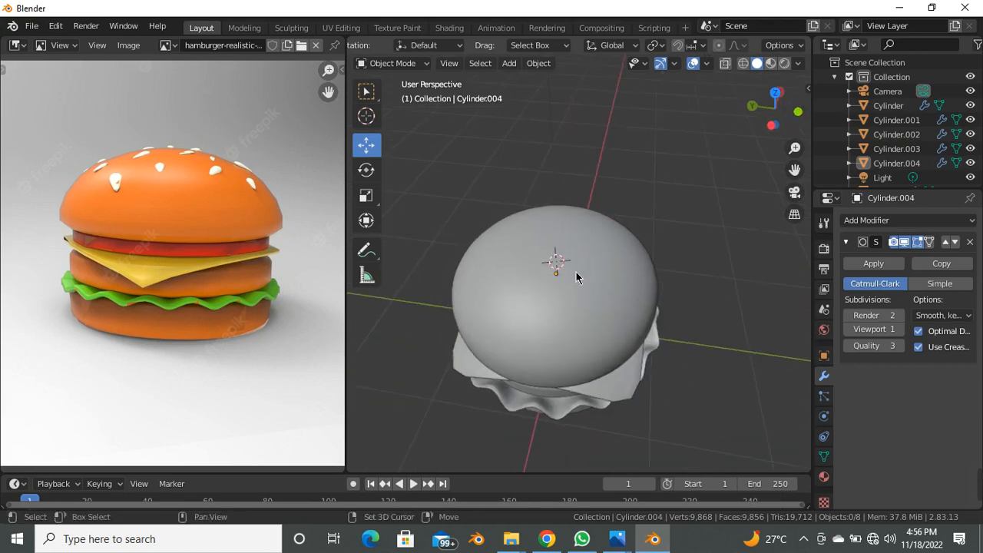
Add a plane mesh at the 3D cursor and scale it down to a small square for a sesame seed.
key(shift+a)
mouse_move(527, 239)
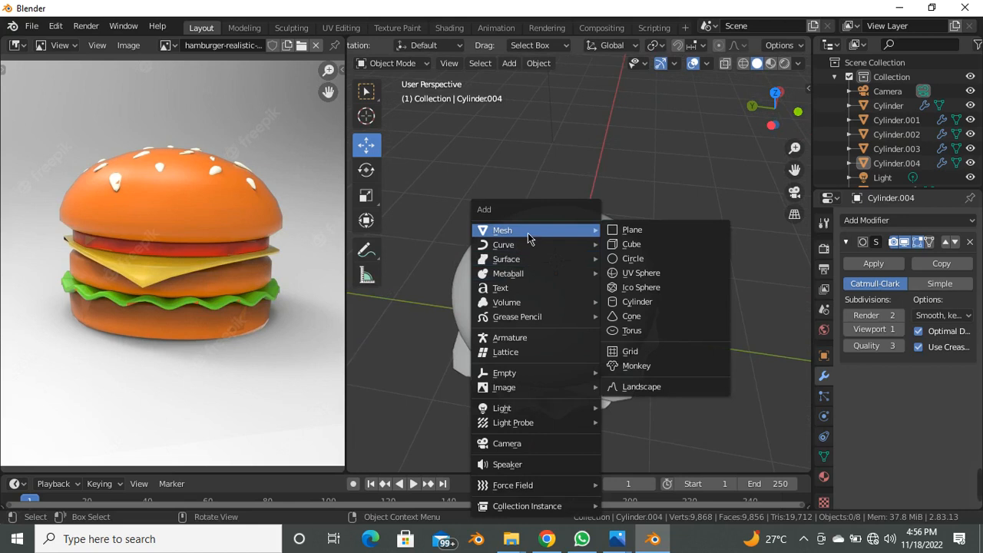
click(629, 230)
key(s)
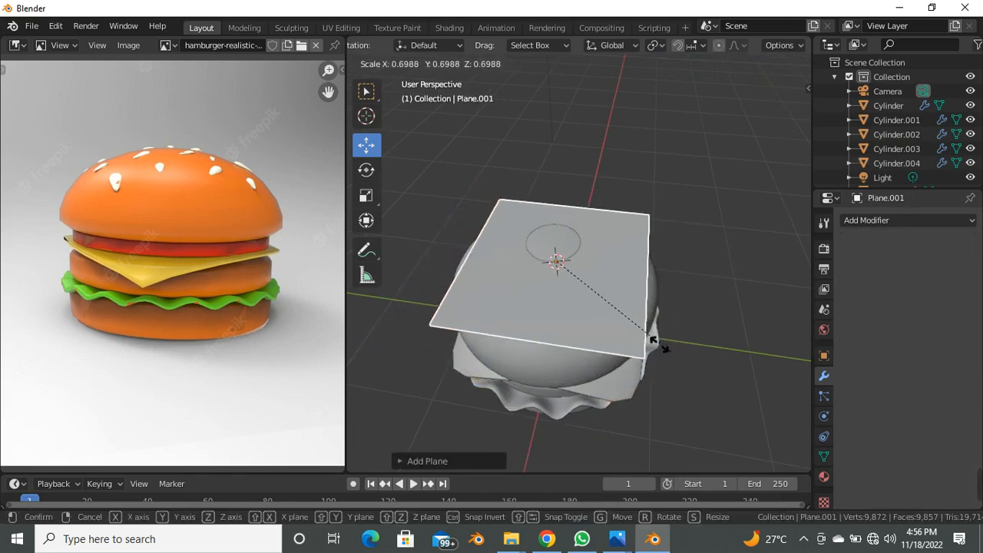
click(576, 280)
middle_drag(576, 280, 546, 246)
scroll(546, 246, up, 3)
middle_drag(502, 219, 584, 239)
key(s)
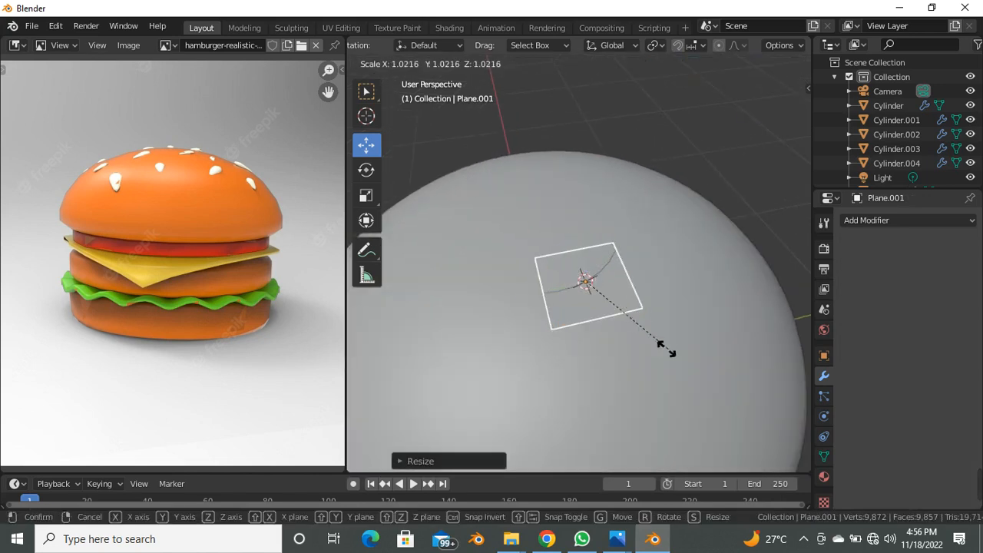
click(607, 325)
Switch the small plane to Edit Mode and move its geometry slightly above the bun surface.
middle_drag(608, 325, 587, 189)
scroll(501, 246, up, 3)
key(Tab)
key(g)
click(554, 240)
Add three evenly spaced loop cuts in each direction across the small plane.
key(ctrl+r)
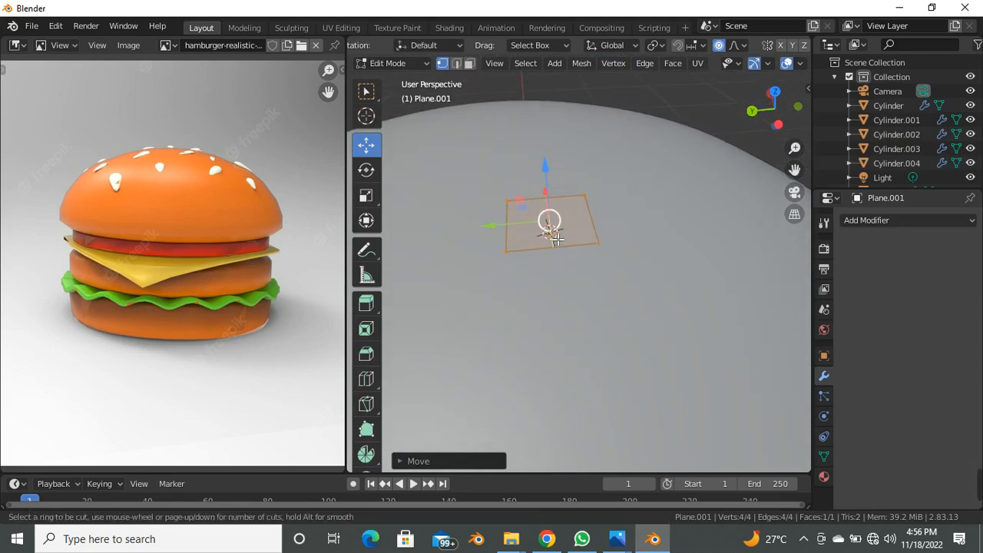
scroll(557, 240, up, 1)
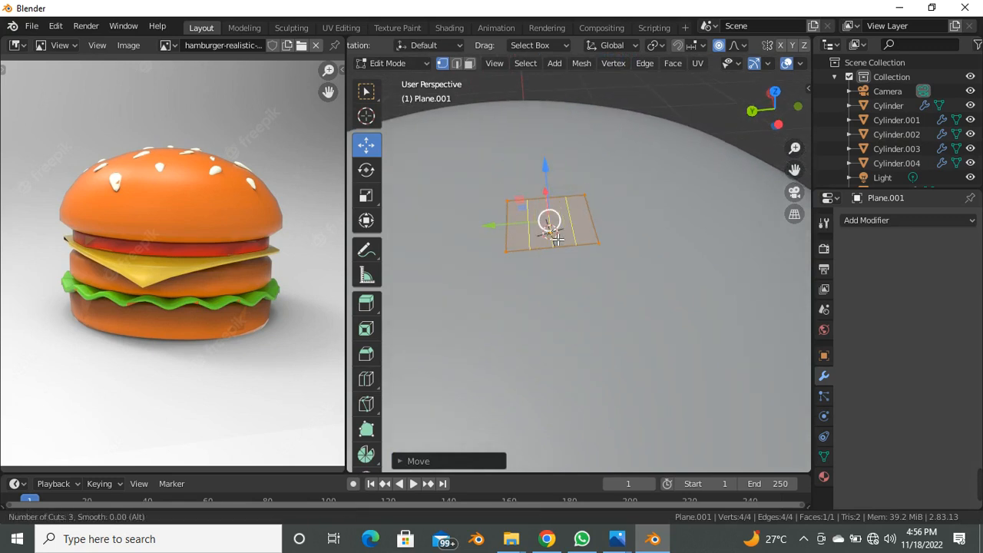
click(557, 239)
right_click(557, 240)
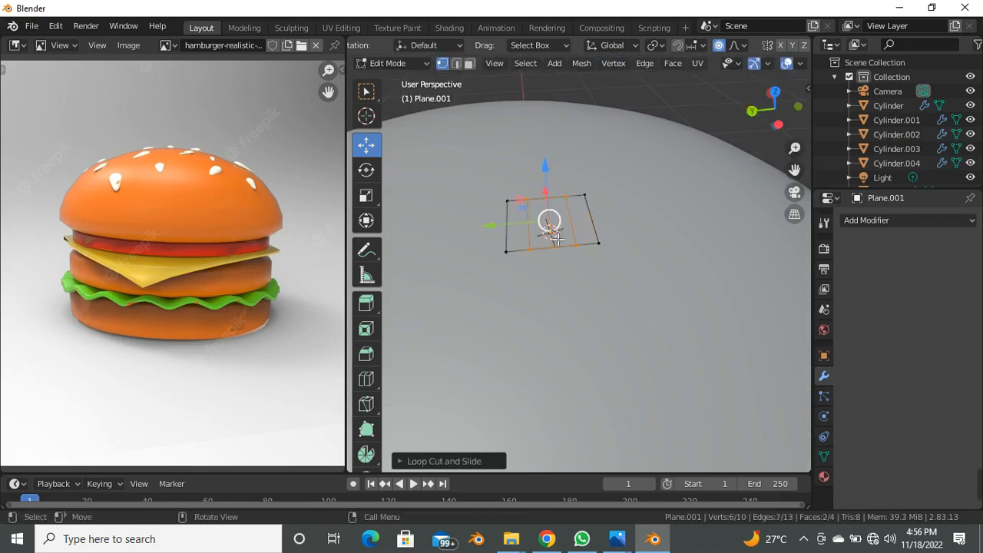
key(ctrl+r)
scroll(557, 240, up, 1)
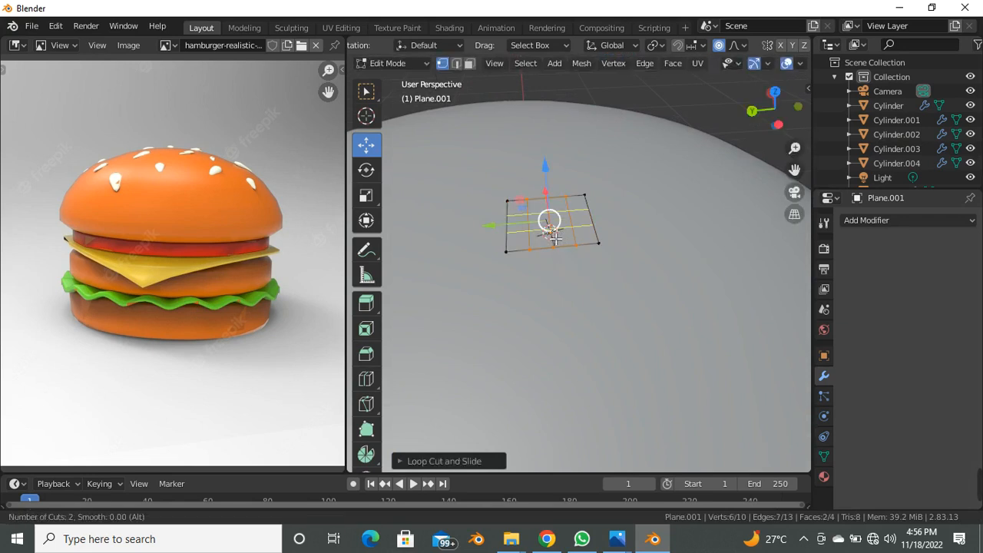
click(556, 239)
right_click(556, 239)
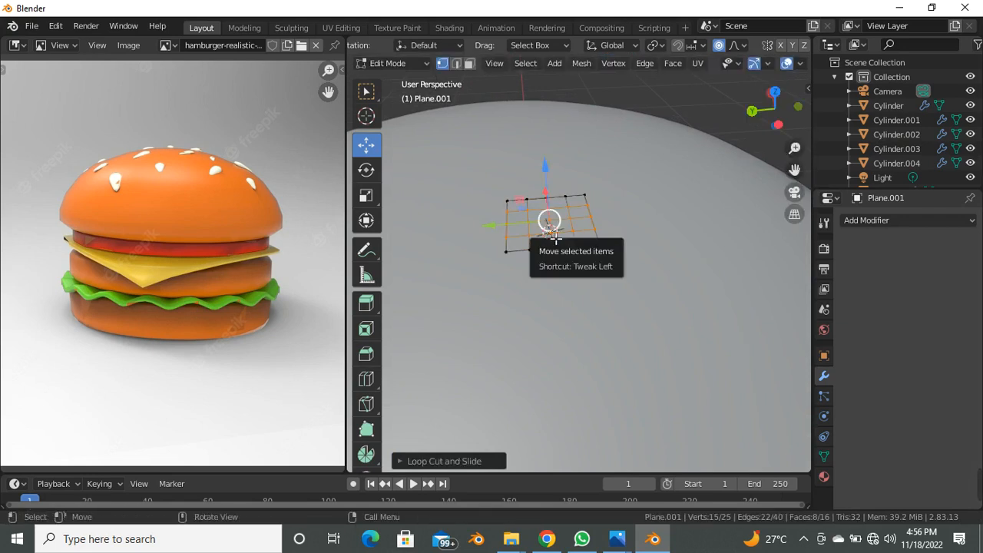
In top view, pull the +X edge's three inner vertices outward with proportional editing off, and extend the middle one into a point.
key(KP_7)
scroll(453, 223, up, 3)
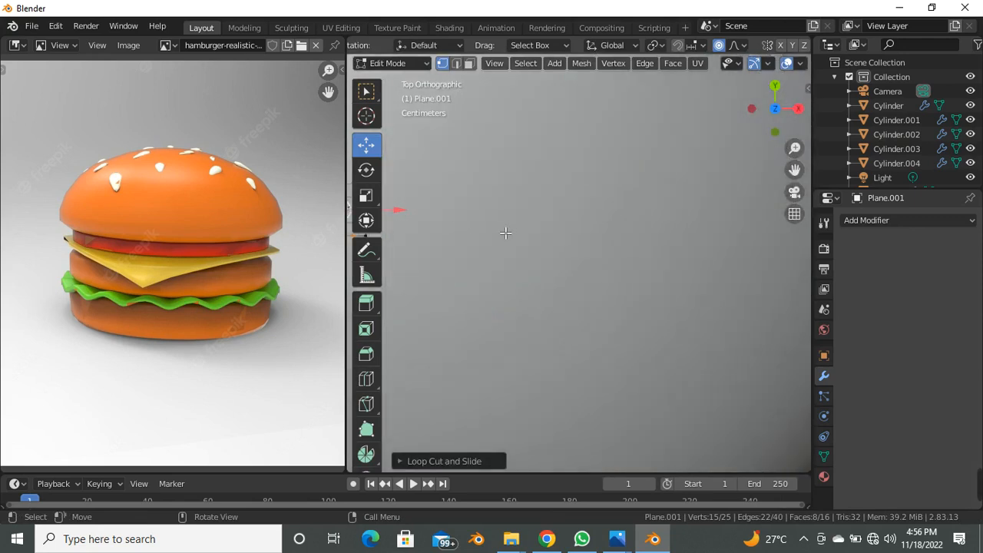
scroll(504, 231, down, 4)
scroll(494, 224, up, 5)
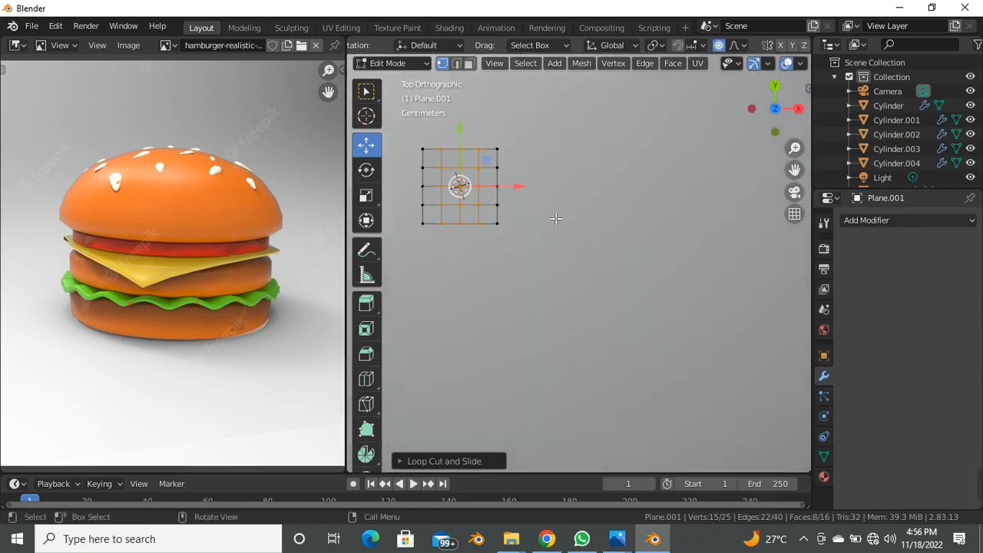
shift+middle_drag(583, 260, 650, 330)
scroll(537, 223, up, 2)
drag(531, 194, 550, 254)
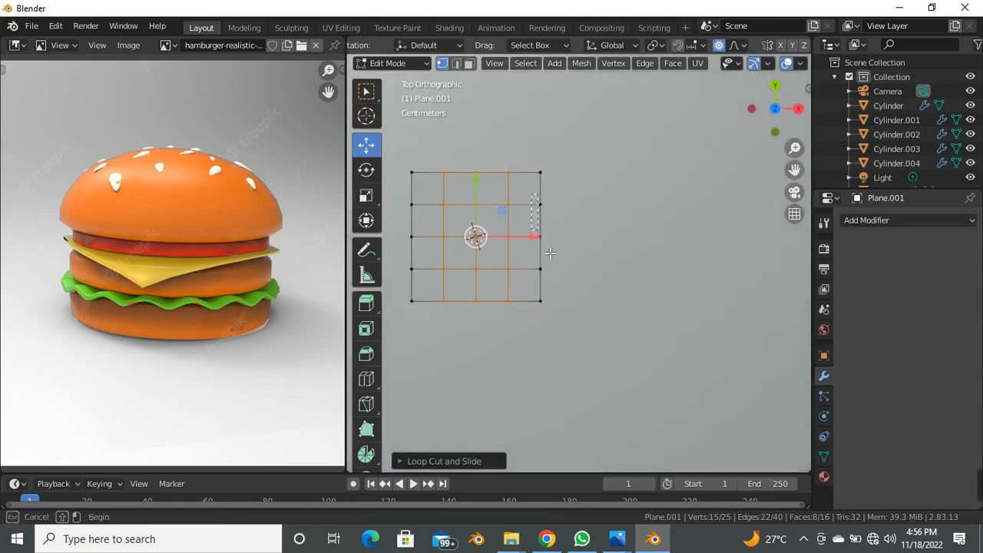
drag(586, 294, 585, 293)
drag(592, 241, 605, 239)
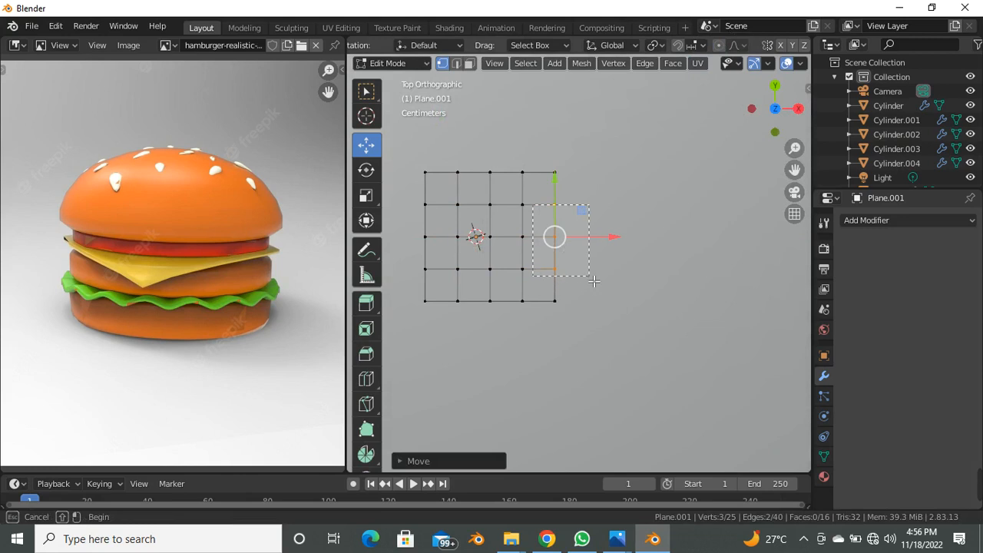
key(g)
key(x)
click(631, 246)
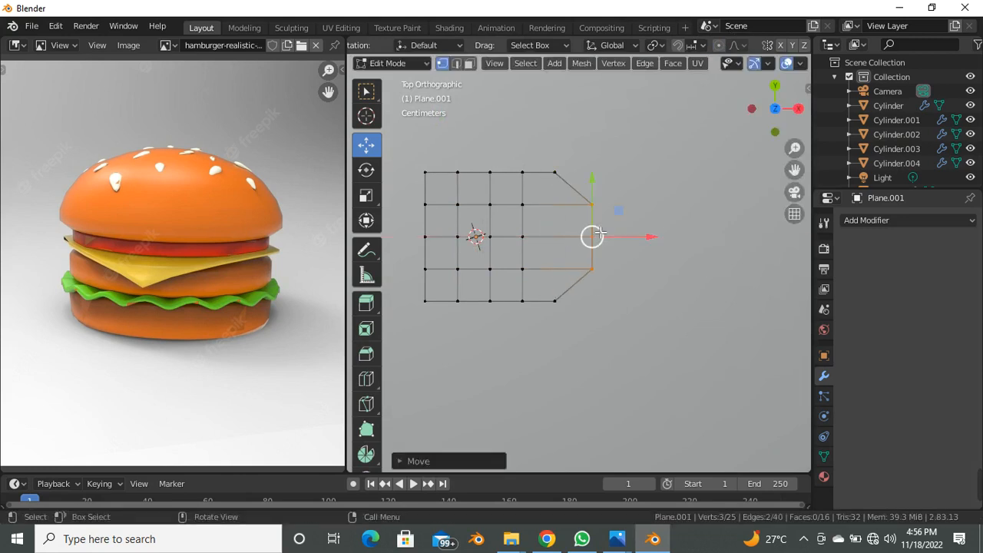
click(592, 238)
drag(643, 237, 668, 245)
Pull the three inner vertices of the plane's -X edge outward along X, and move the middle one slightly further out.
shift+middle_drag(605, 252, 649, 242)
drag(555, 194, 578, 278)
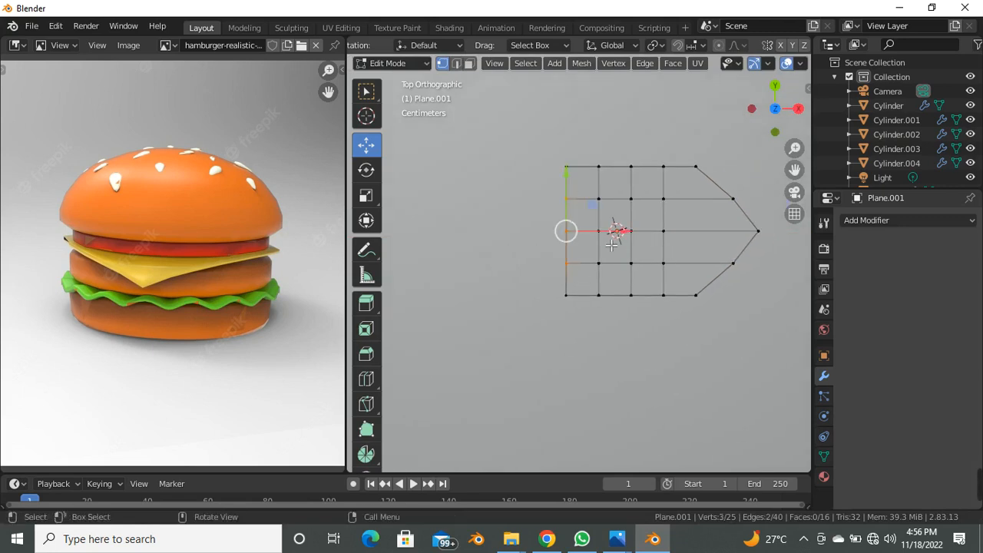
drag(619, 235, 562, 239)
click(531, 232)
Move the three inner vertices of the interior column nearest the -X end toward that end along X.
shift+middle_drag(669, 241, 644, 238)
drag(539, 134, 659, 396)
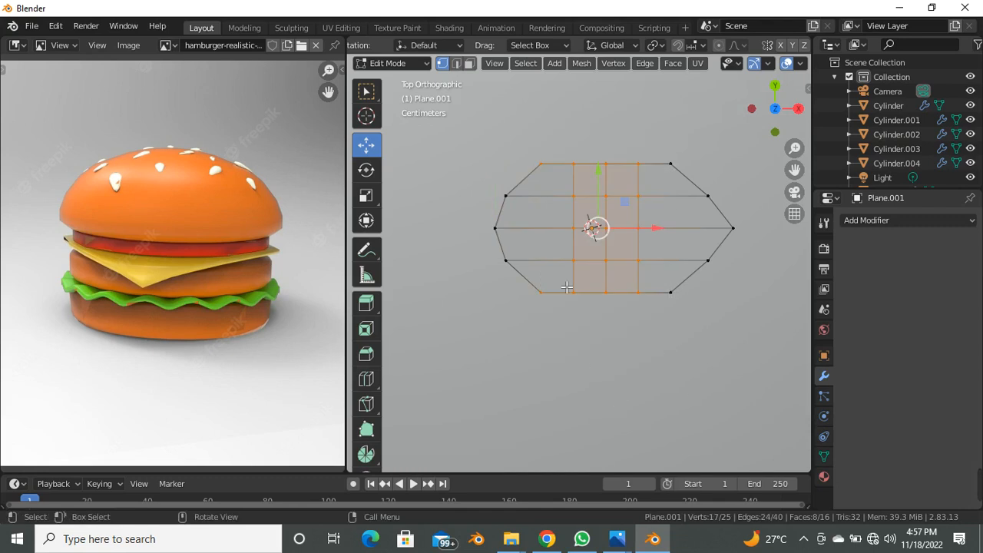
drag(566, 149, 651, 344)
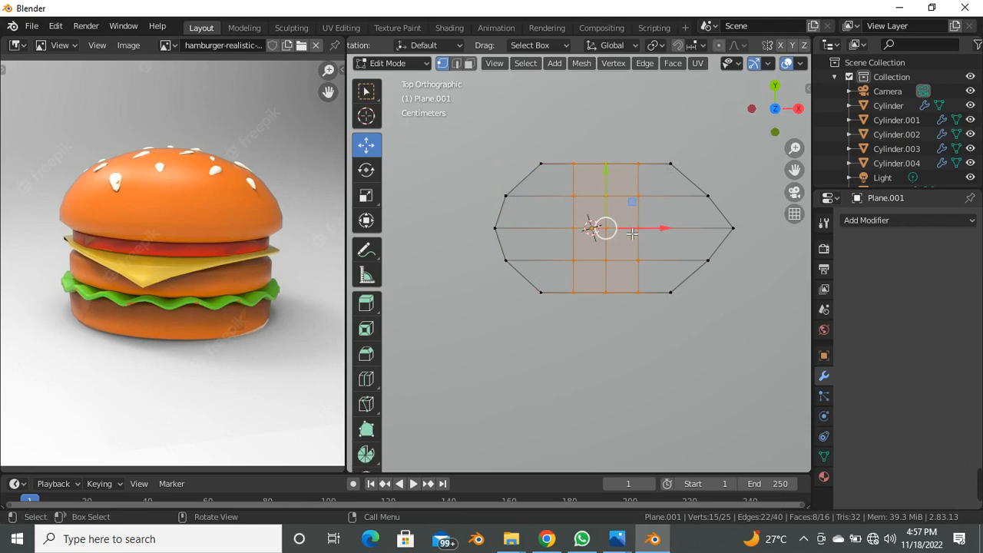
drag(566, 182, 587, 266)
drag(634, 233, 611, 236)
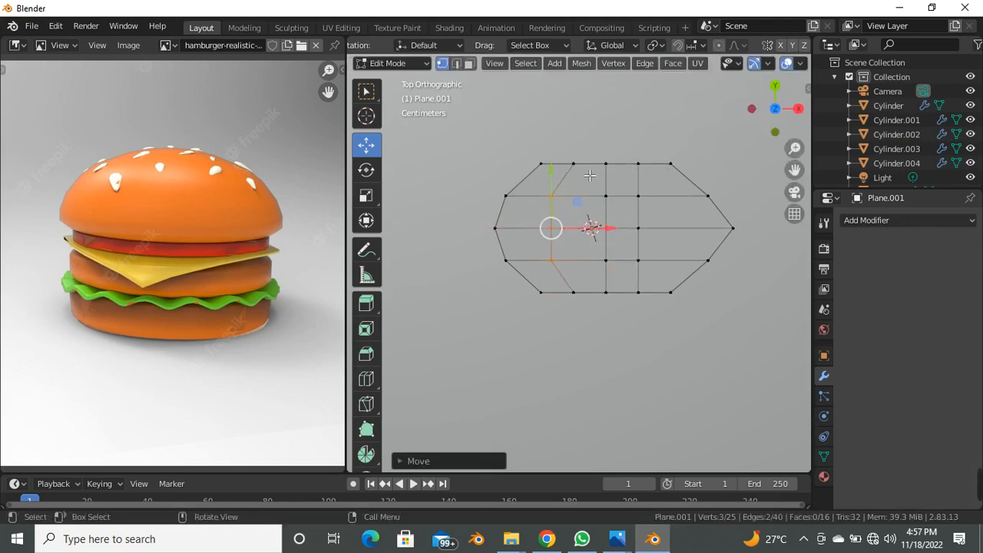
Select the +Y edge row and adjoining vertices, and rotate them clockwise so the seed narrows toward its pointed end.
drag(540, 137, 718, 205)
drag(621, 140, 626, 151)
key(ctrl+z)
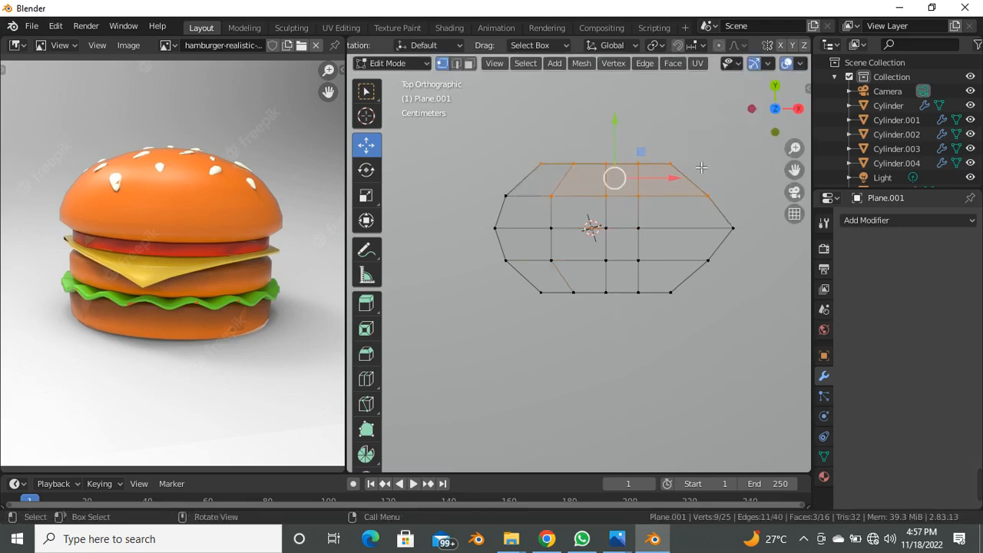
key(r)
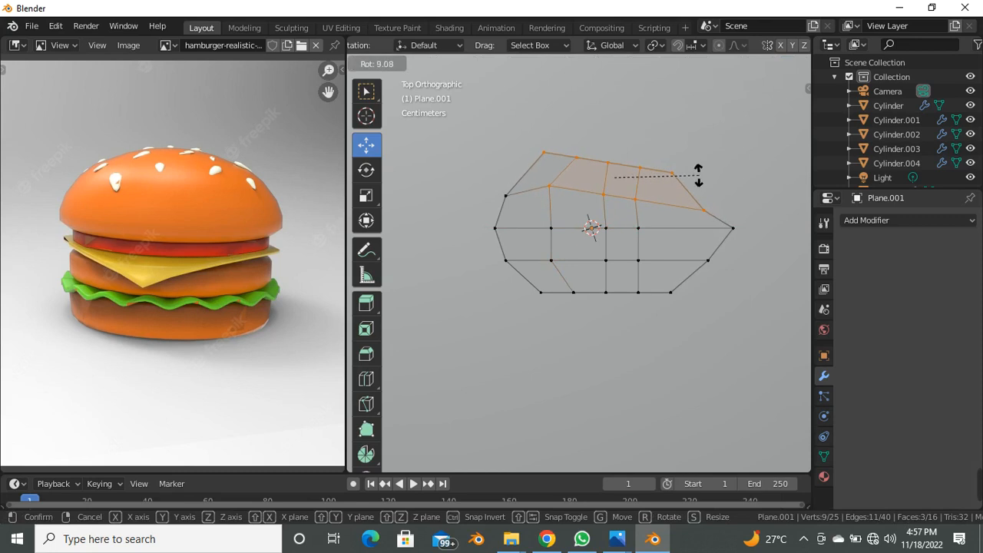
click(690, 198)
Rotate the -Y edge row of vertices counterclockwise so that side also tapers toward the seed's pointed end.
drag(533, 282, 718, 332)
key(r)
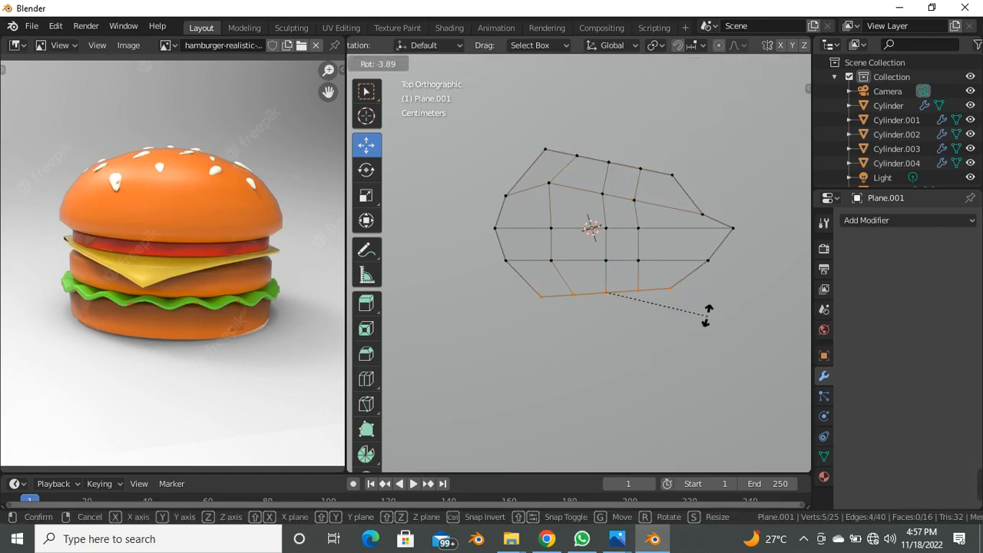
click(715, 308)
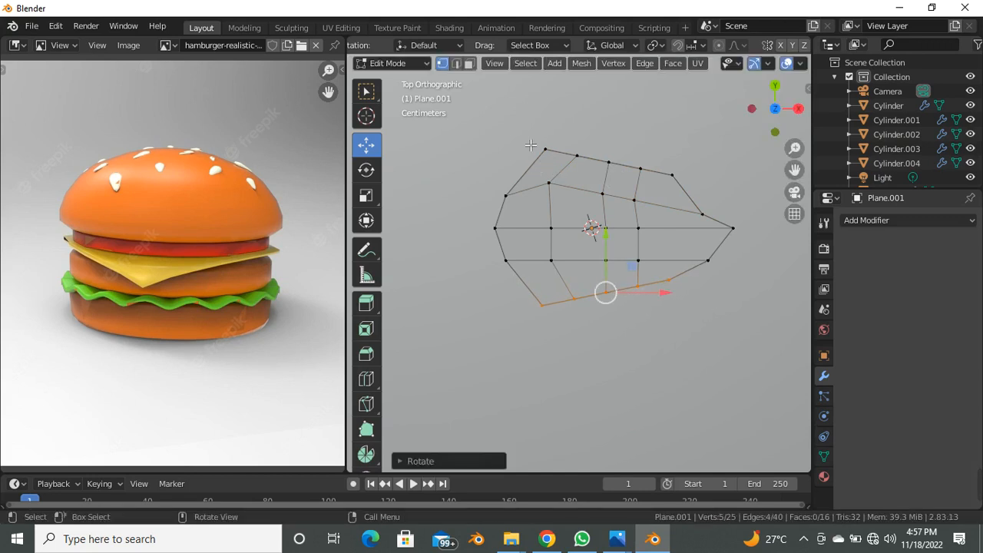
Rotate the three interior vertices of the row nearest the +Y edge counterclockwise to level them.
drag(544, 183, 653, 209)
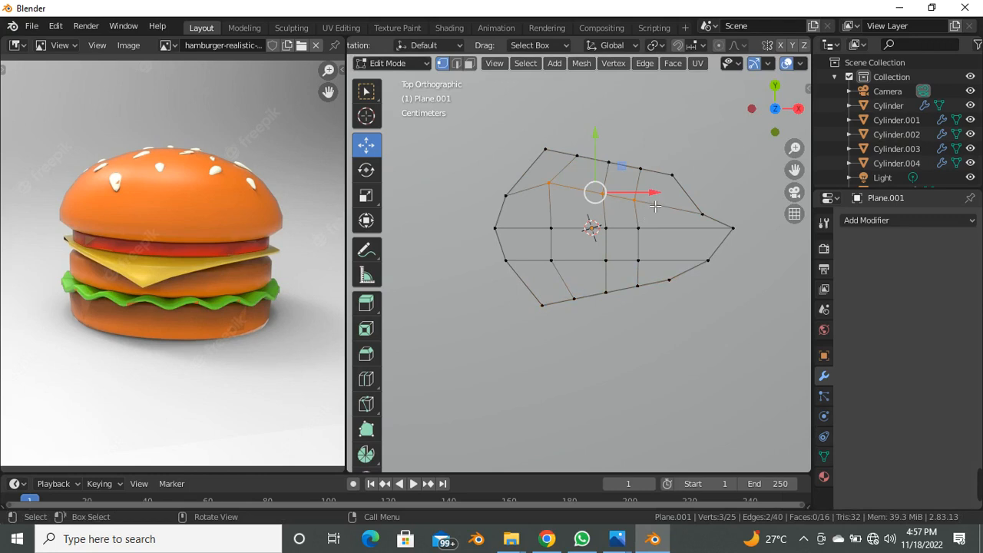
key(r)
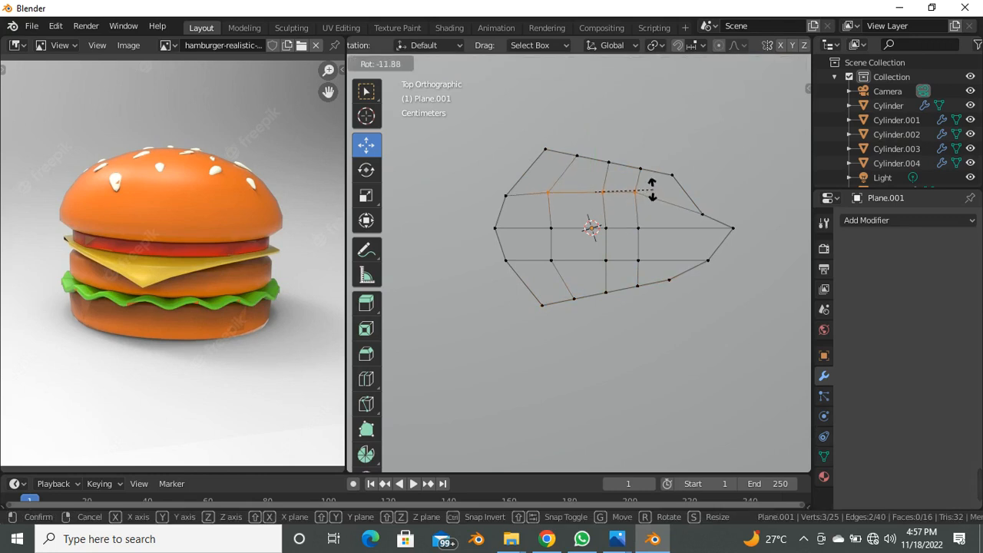
click(643, 193)
Rotate the five vertices of the +Y edge row slightly clockwise, and shift them slightly toward -X.
drag(526, 136, 711, 190)
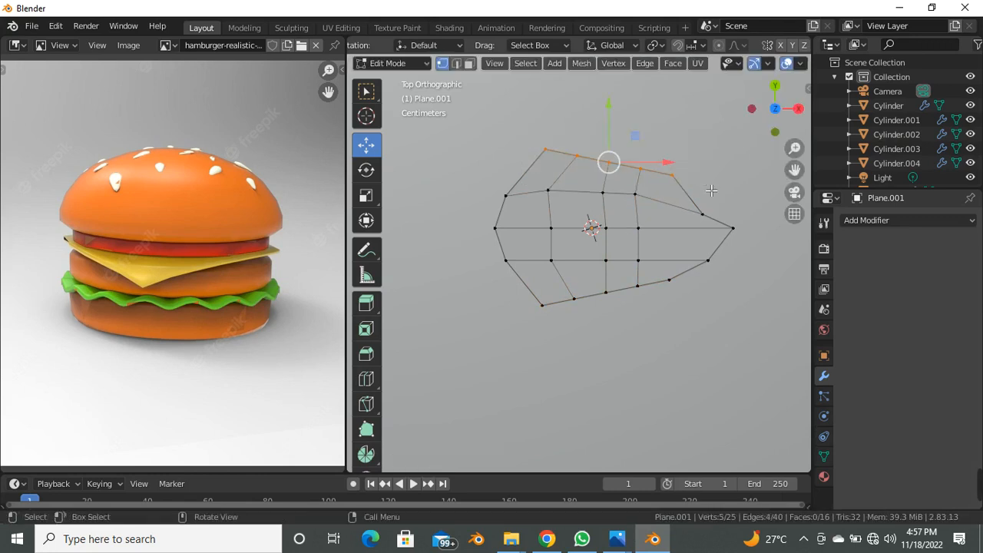
key(r)
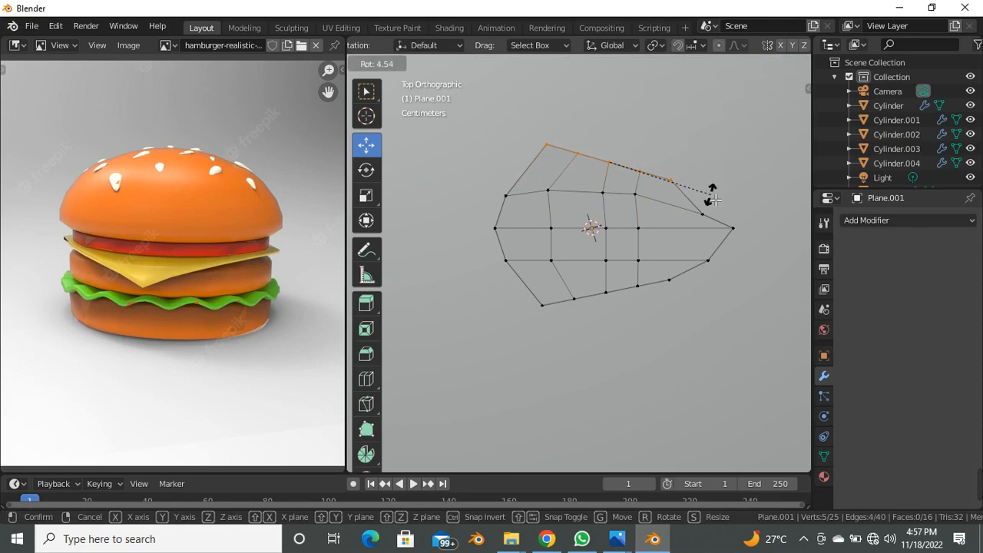
click(713, 200)
key(g)
click(604, 172)
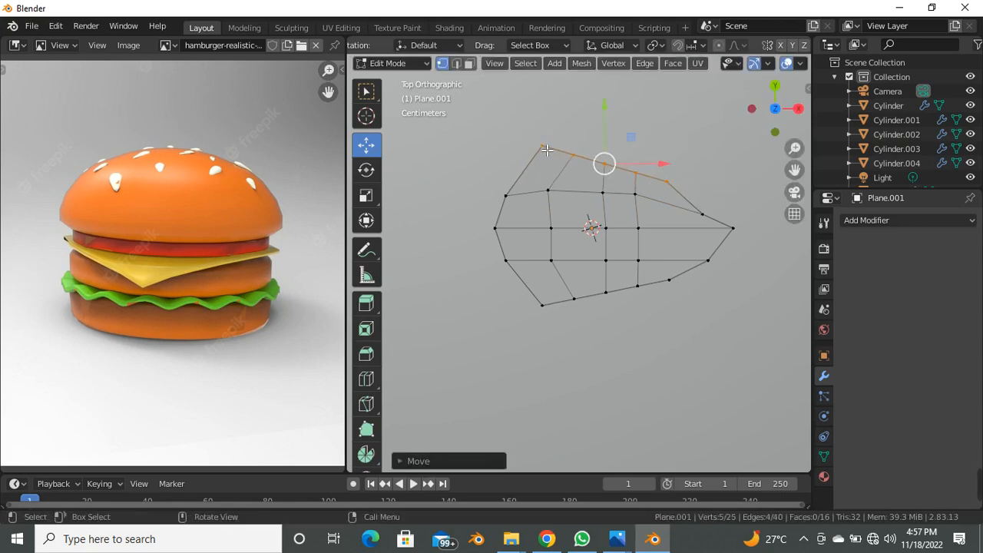
Move the +Y corner vertex at the seed's blunt end inward to soften that corner.
click(542, 146)
key(g)
click(544, 165)
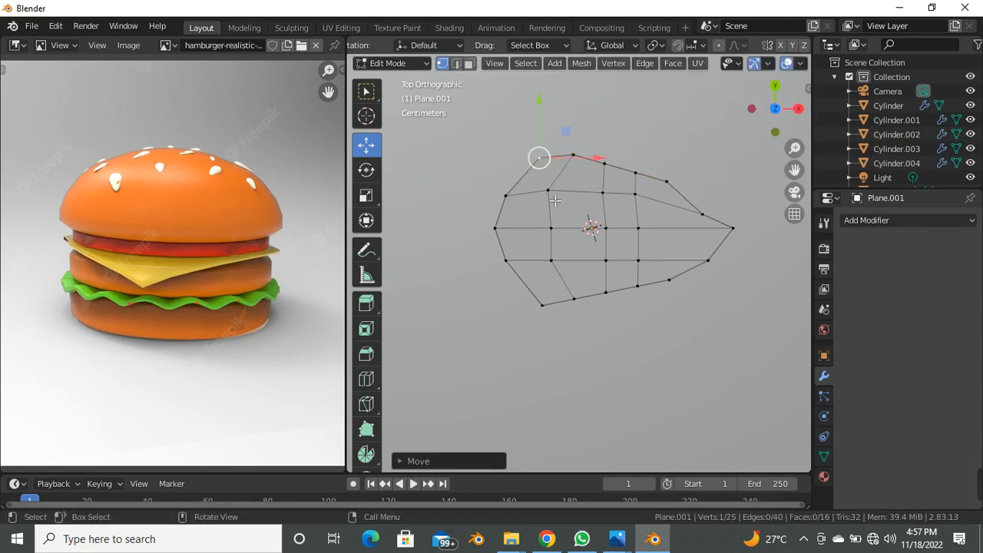
Move the three interior vertices of the row nearest the +Y edge toward -Y to straighten the row.
click(549, 190)
key(g)
click(569, 202)
click(634, 195)
key(g)
click(638, 201)
click(604, 195)
key(g)
click(610, 179)
click(569, 198)
key(g)
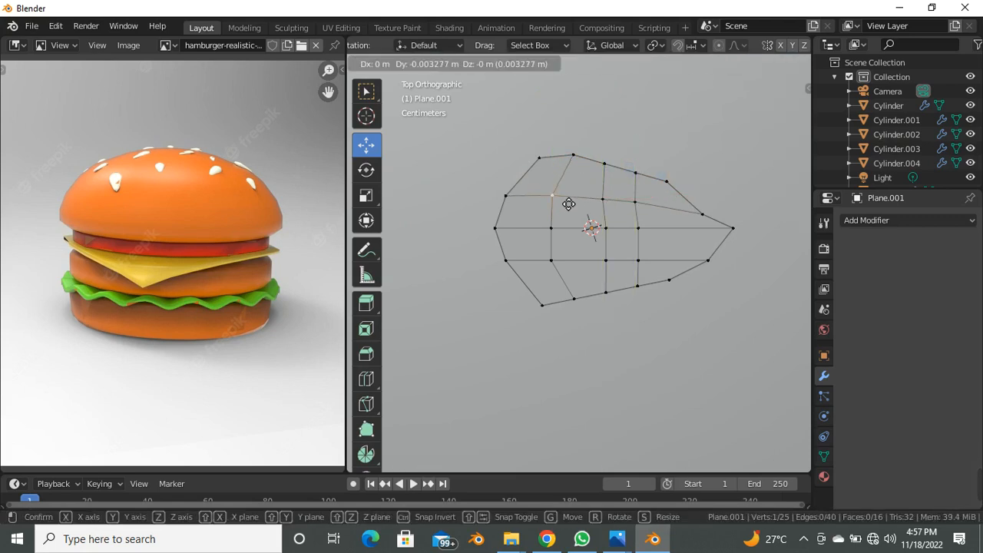
click(569, 205)
Move the three +Y outline vertices nearest the pointed end outward so the taper on that side is rounder.
click(698, 214)
key(g)
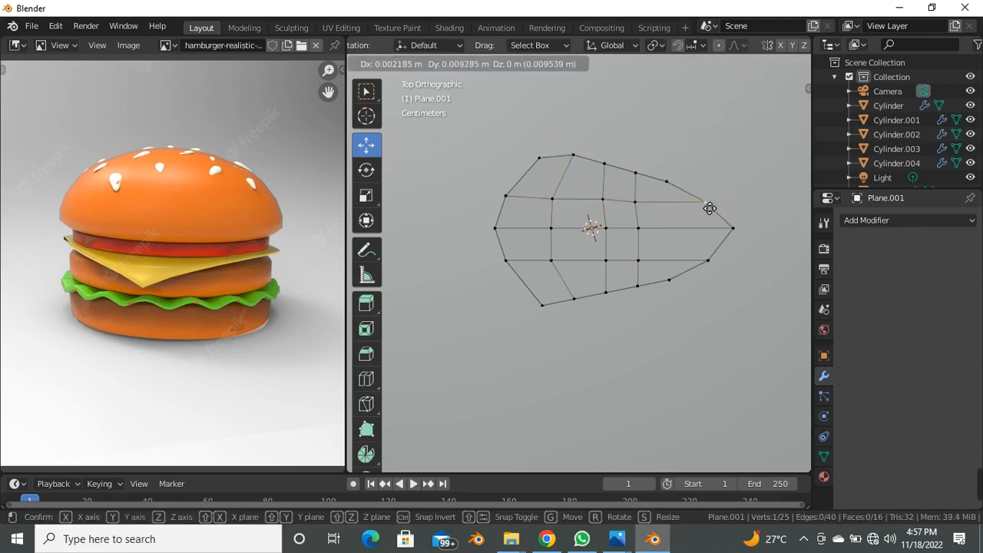
click(705, 204)
click(669, 194)
key(g)
click(668, 189)
click(641, 179)
key(g)
click(643, 178)
Nudge the -Y outline vertex beside the pointed end inward, and shift the centre-row vertex nearest that end slightly toward -X.
scroll(708, 258, down, 1)
scroll(708, 258, up, 1)
click(708, 261)
key(g)
click(704, 262)
click(643, 230)
key(g)
click(675, 238)
Adjust the middle-column vertices in the +Y interior row and the centre row to even out the grid.
click(604, 201)
key(g)
click(610, 204)
click(610, 235)
key(g)
click(648, 236)
key(g)
click(614, 200)
key(alt+a)
key(b)
click(552, 319)
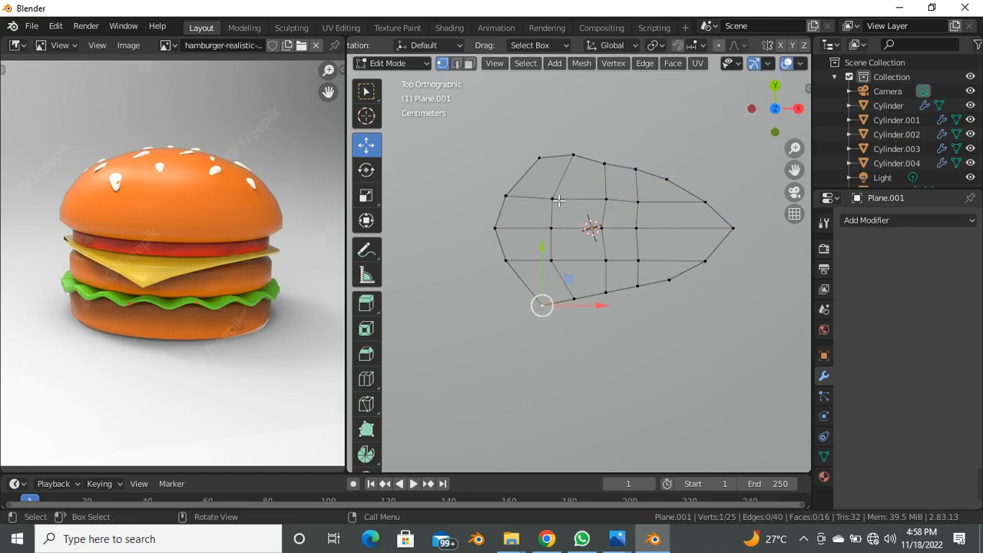
Select the whole seed mesh and extrude it upward to give it thickness.
scroll(565, 212, down, 4)
middle_drag(567, 272, 604, 169)
scroll(560, 268, down, 4)
scroll(595, 210, up, 3)
middle_drag(621, 110, 542, 231)
scroll(542, 231, up, 2)
shift+middle_drag(441, 212, 604, 240)
click(639, 250)
key(a)
scroll(622, 253, down, 3)
scroll(591, 248, up, 2)
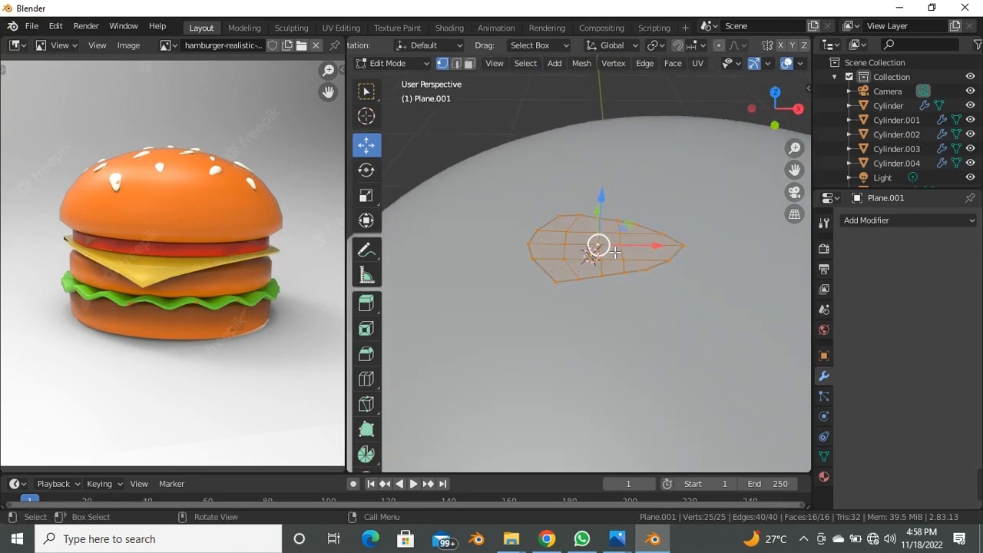
key(e)
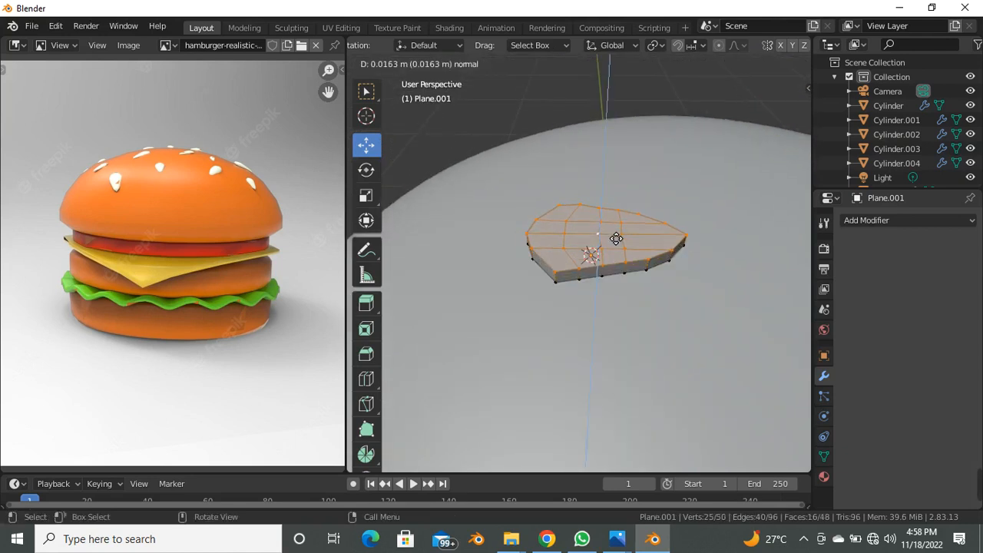
click(616, 235)
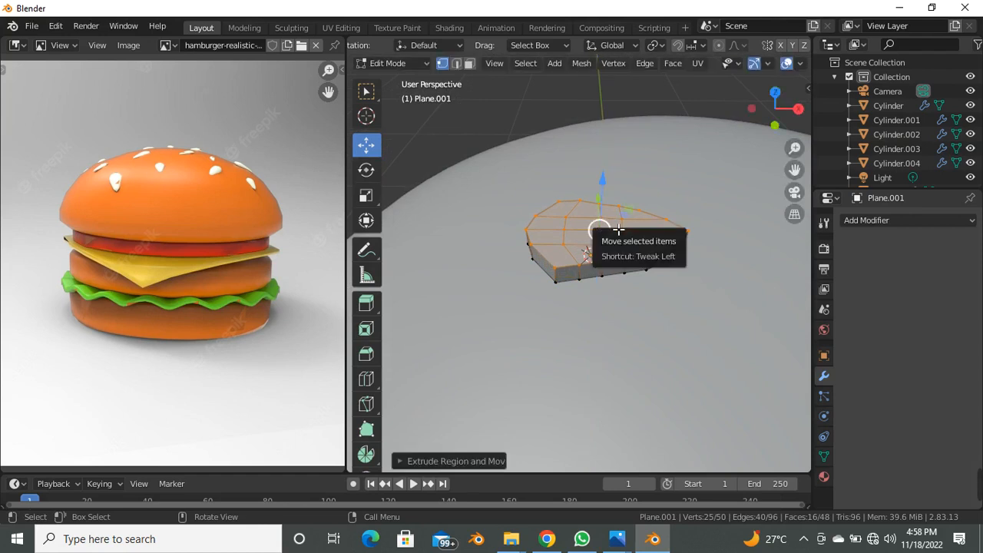
Lower the extruded top of the seed by about 0.01 m along Z to make it thinner.
scroll(617, 223, up, 2)
drag(620, 180, 620, 193)
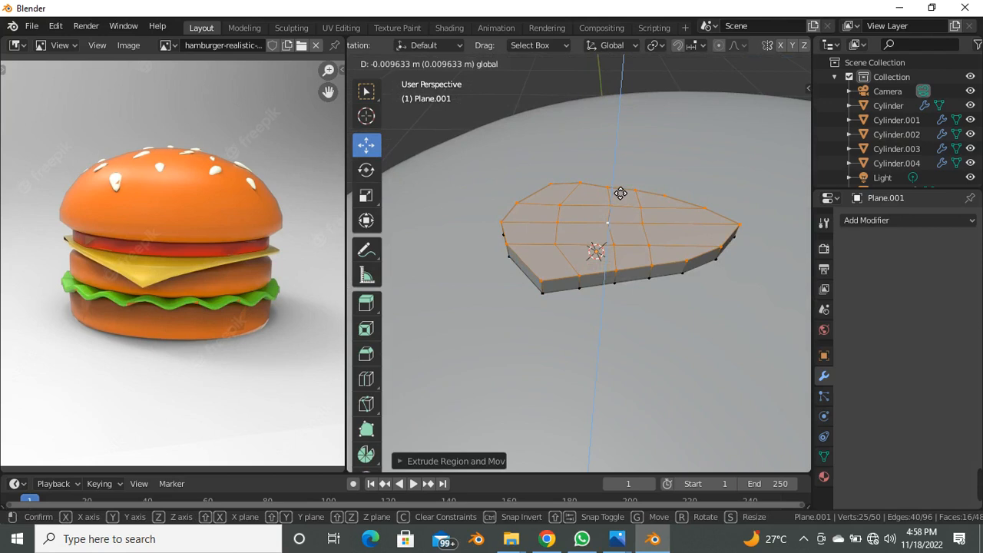
click(621, 194)
Add a horizontal loop cut around the seed's side wall.
scroll(659, 231, up, 3)
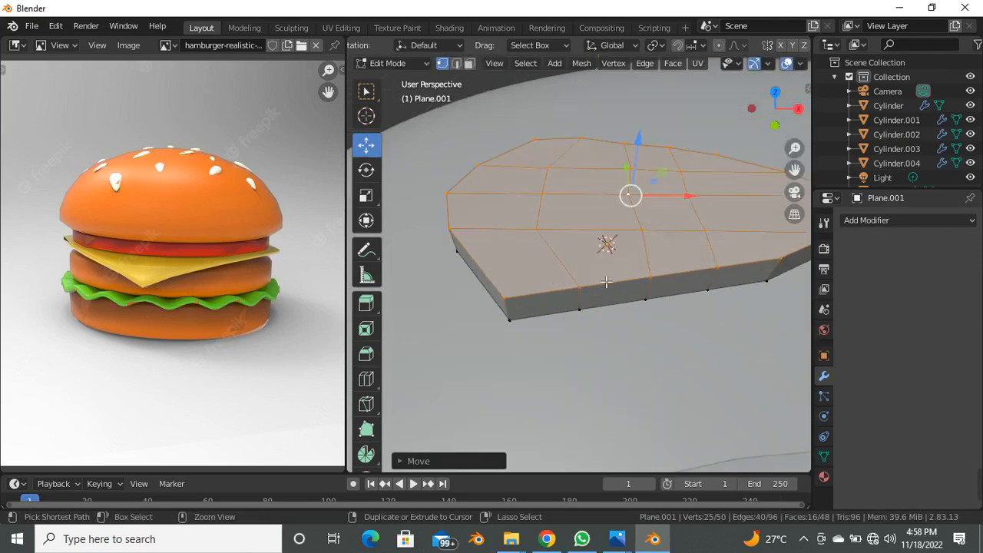
key(ctrl+r)
click(506, 309)
click(502, 314)
Select the whole seed mesh and scale it down uniformly relative to the top bun.
scroll(484, 319, down, 4)
key(a)
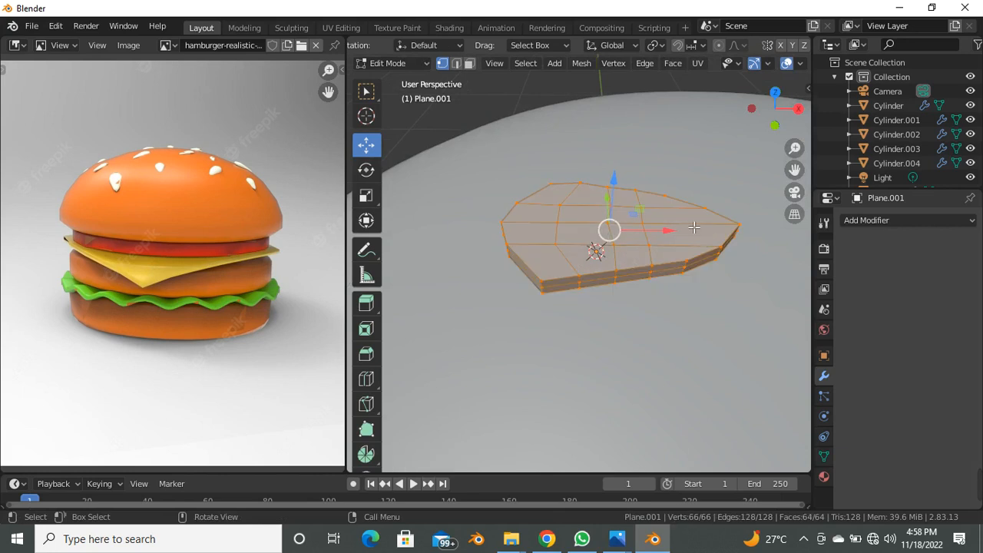
key(s)
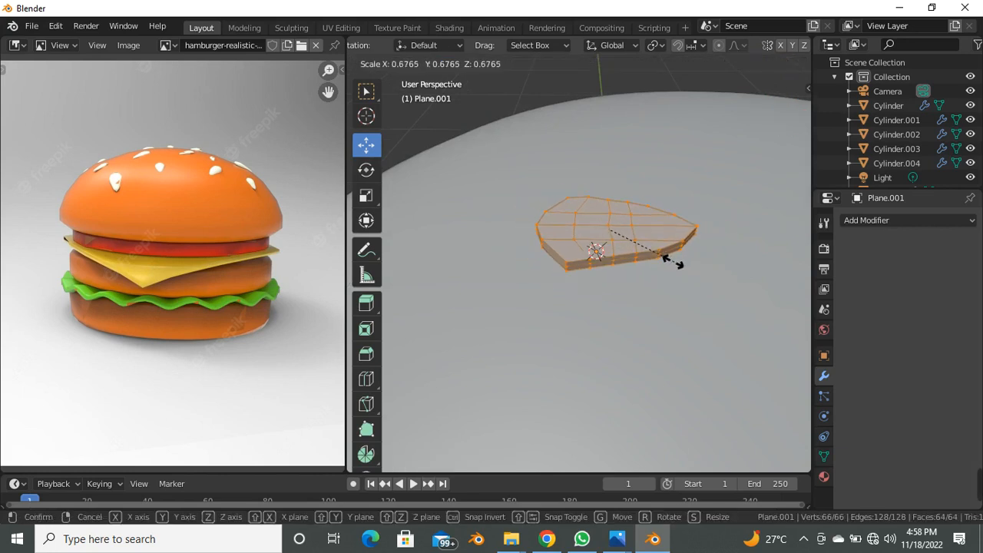
click(566, 221)
scroll(567, 221, down, 5)
middle_drag(566, 220, 593, 213)
scroll(593, 213, up, 2)
scroll(592, 213, up, 3)
Rescale the seed uniformly in two further passes to fit the top bun's proportions.
key(s)
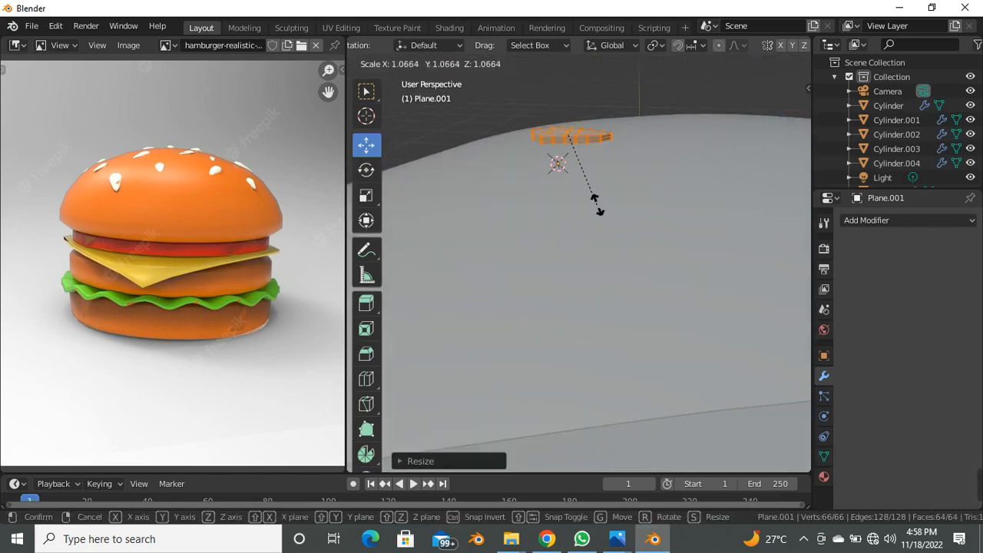
click(623, 233)
mouse_move(623, 232)
middle_down()
mouse_move(536, 235)
mouse_move(650, 304)
mouse_move(615, 276)
mouse_move(640, 252)
mouse_move(636, 233)
middle_up()
key(s)
click(535, 253)
scroll(535, 254, down, 5)
scroll(637, 233, up, 6)
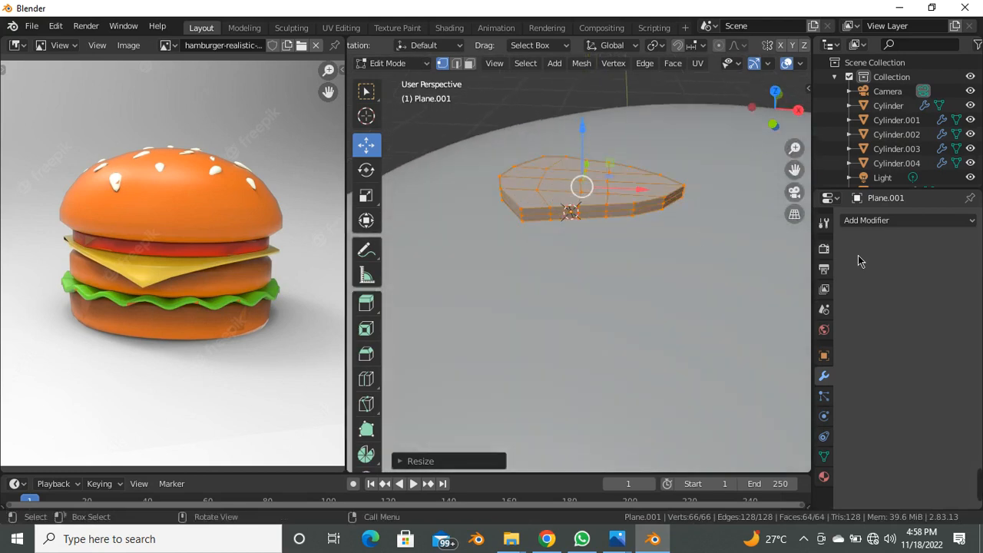
Add a Subdivision Surface modifier to the seed, and shade it smooth in Object Mode.
click(909, 223)
click(676, 460)
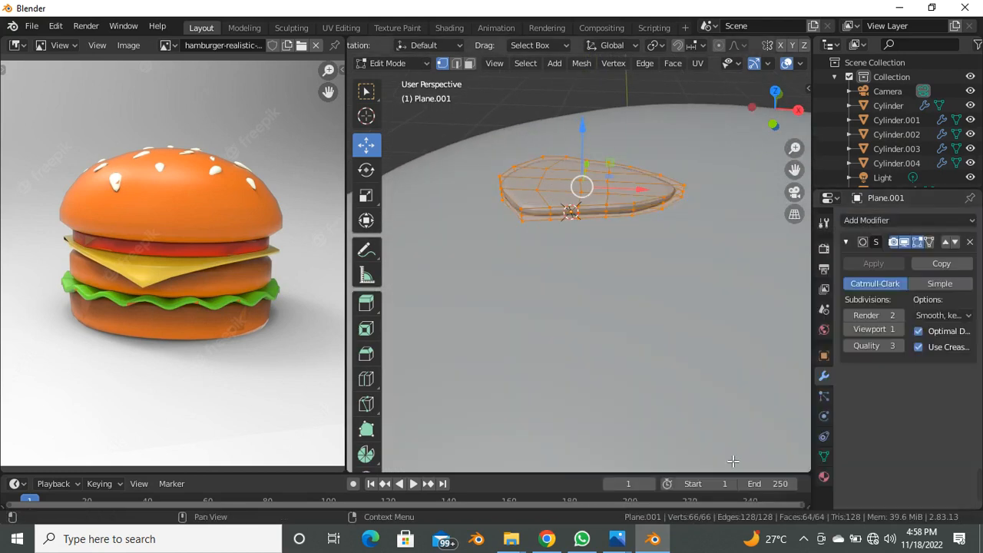
key(Tab)
right_click(601, 201)
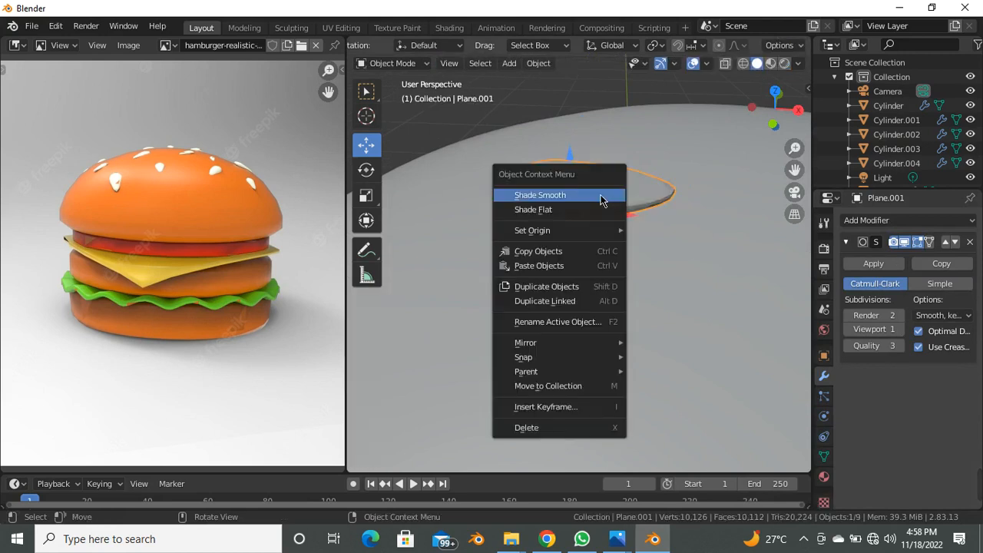
Shade the sesame seed smooth and thicken it by scaling about 2.03 along Z.
click(601, 200)
middle_drag(569, 209, 616, 177)
middle_drag(591, 108, 547, 184)
click(537, 153)
key(s)
key(z)
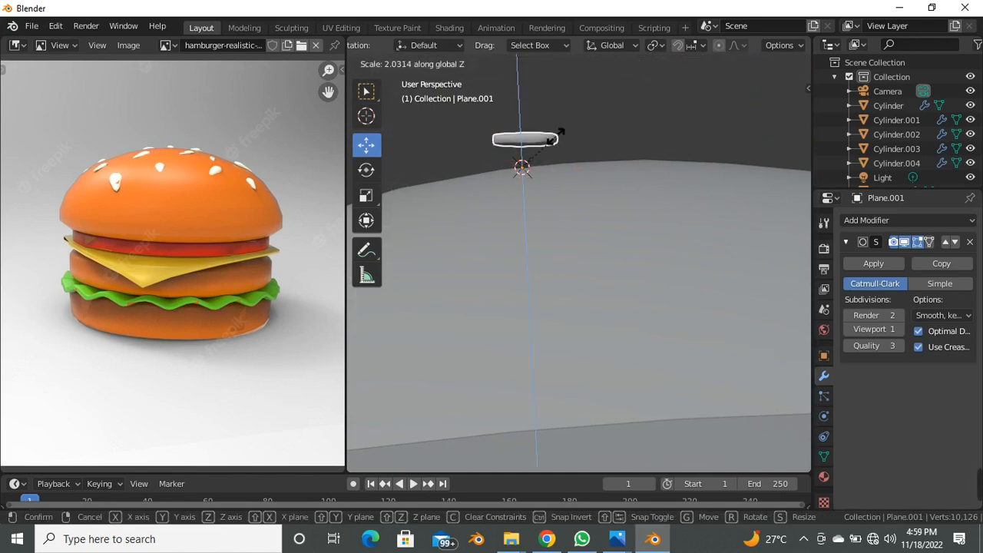
click(559, 133)
Move the seed down along Z until it sits on the top of the bun.
key(g)
key(z)
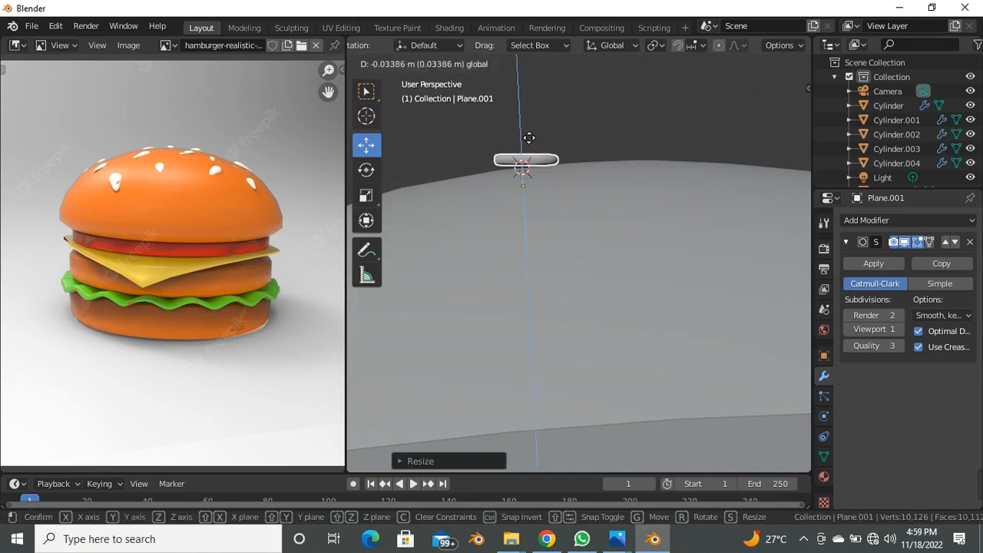
click(560, 121)
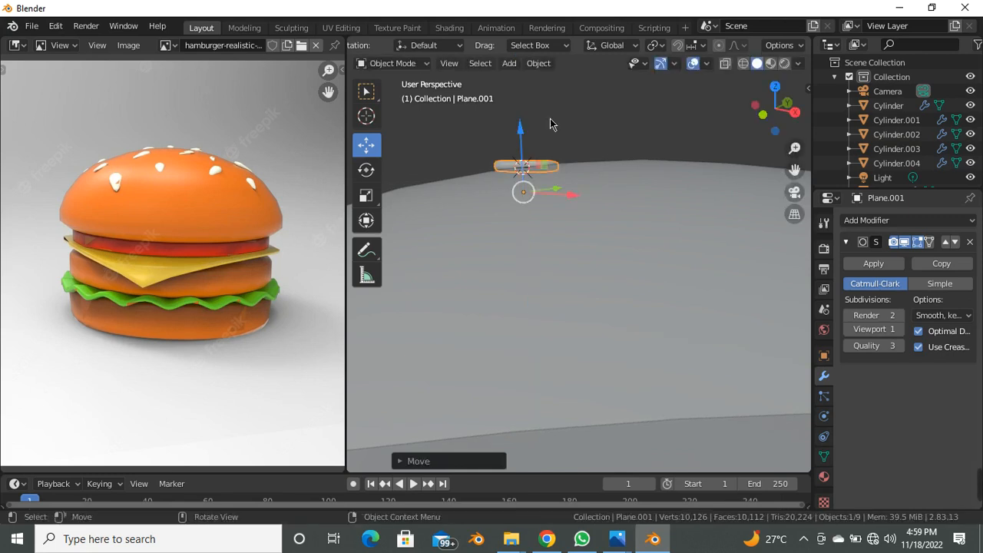
scroll(534, 206, down, 3)
scroll(534, 206, up, 5)
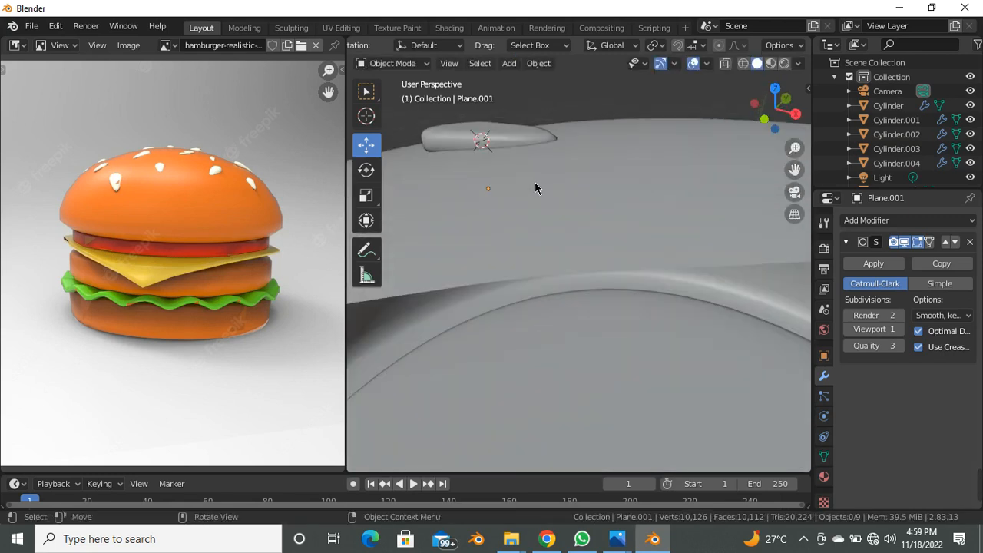
scroll(536, 188, up, 2)
Rotate the seed freely to fit the bun's curvature and deselect it.
click(479, 175)
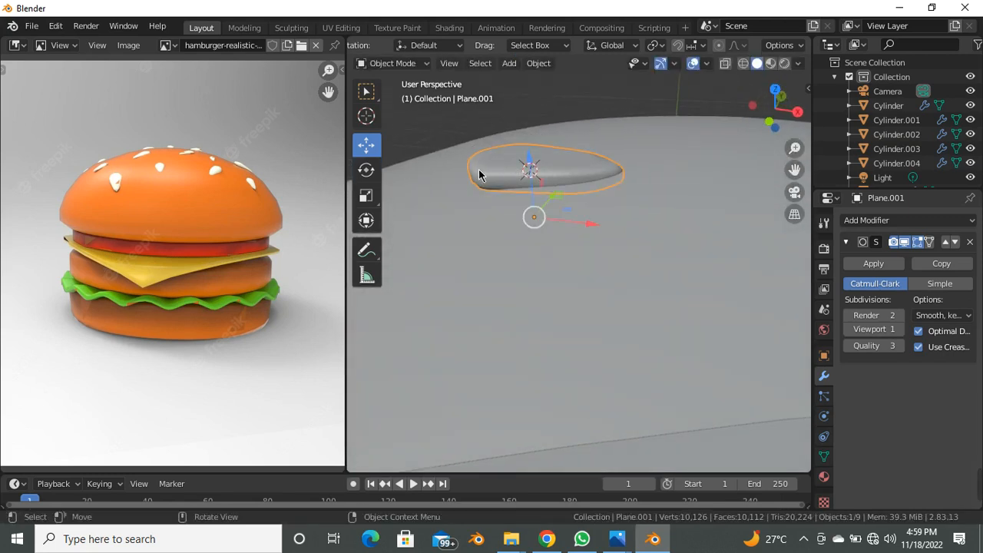
click(366, 170)
drag(506, 178, 547, 169)
click(518, 120)
scroll(503, 177, down, 11)
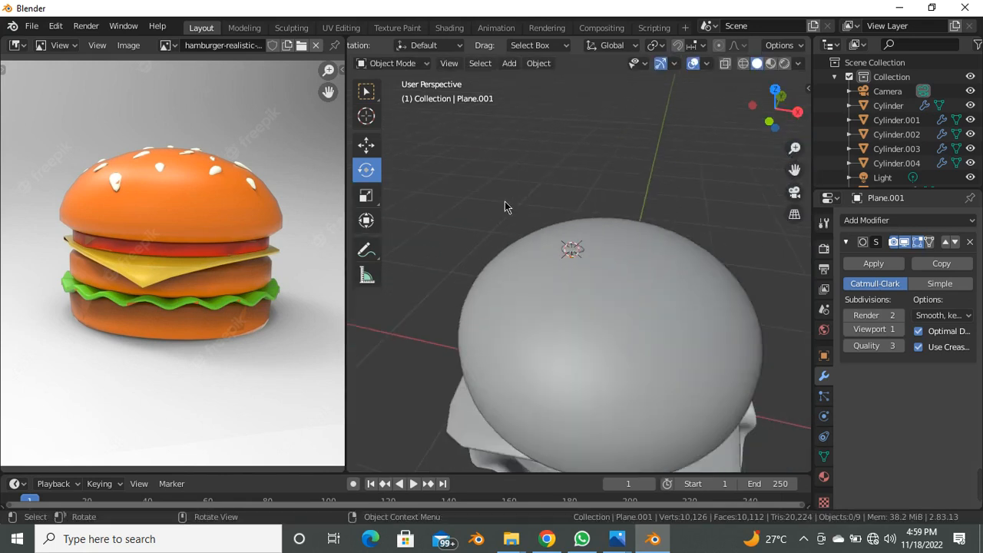
scroll(566, 280, up, 4)
scroll(599, 246, down, 4)
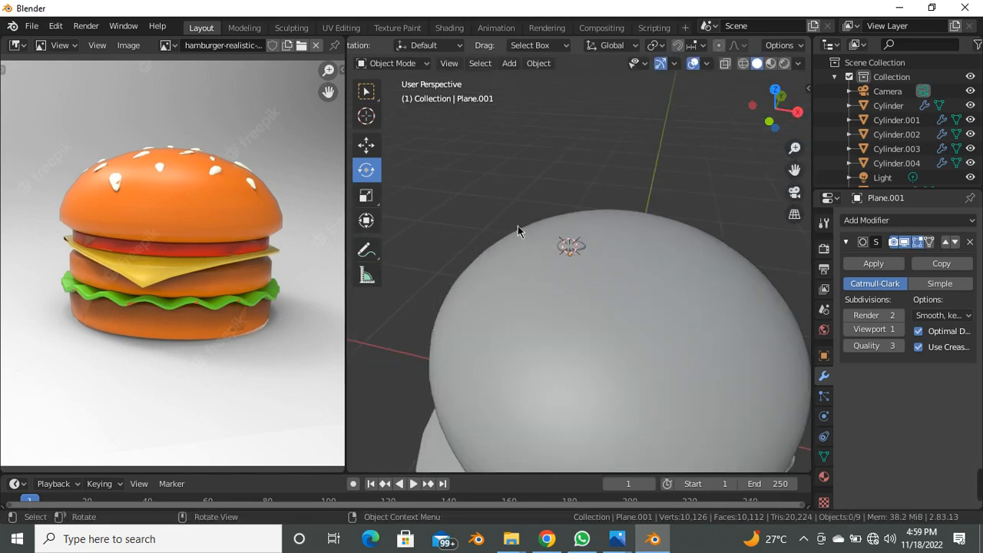
scroll(594, 231, down, 5)
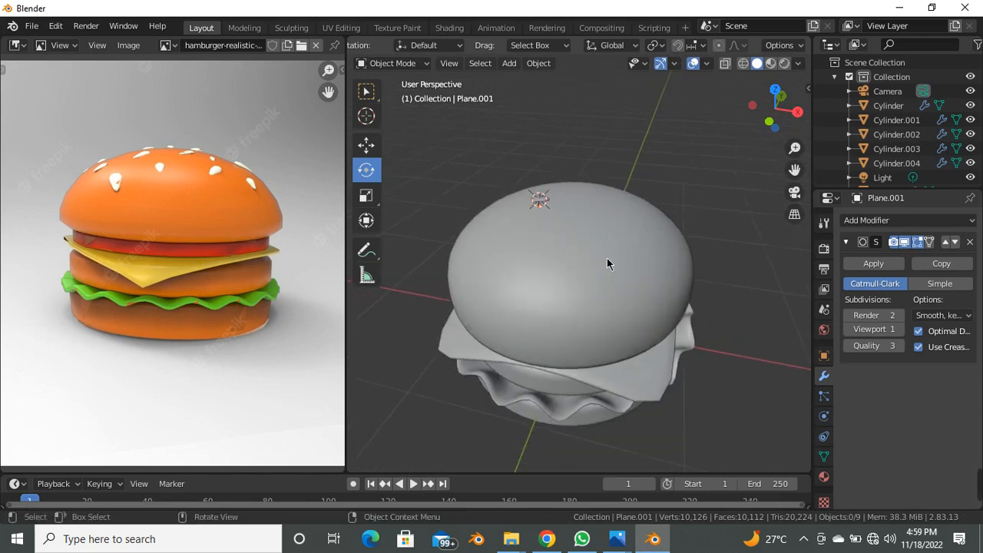
scroll(524, 200, up, 4)
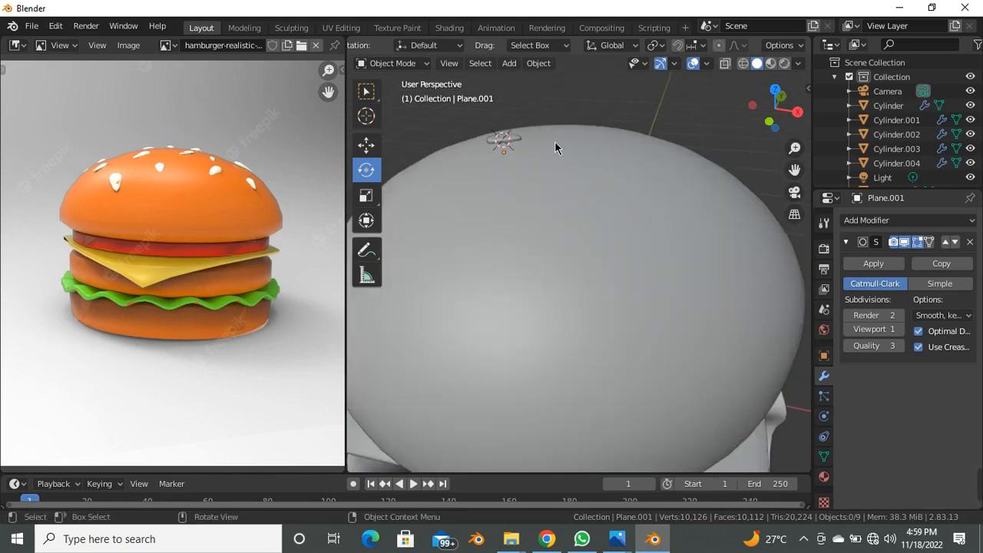
scroll(558, 141, down, 1)
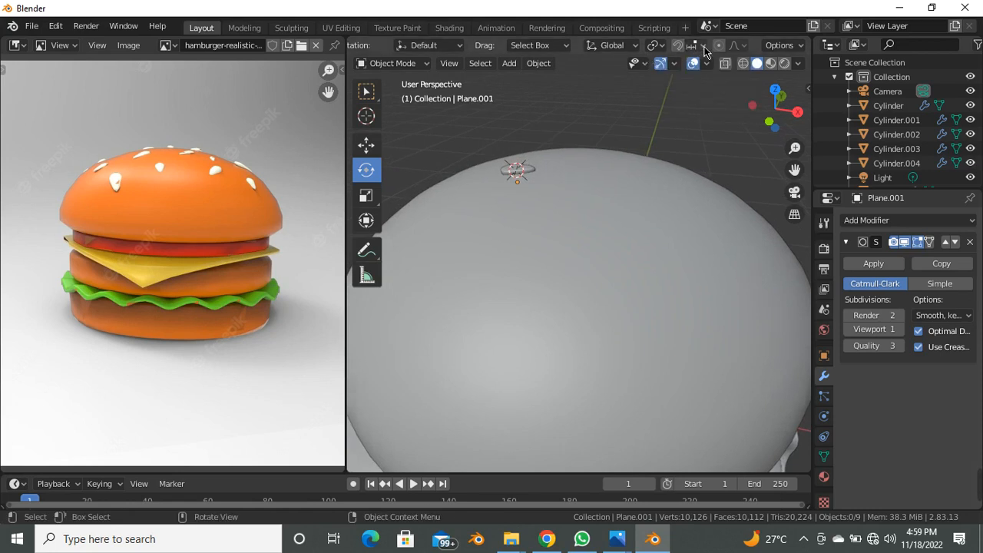
Enable snapping to faces with Project Individual Elements turned on.
click(680, 47)
click(703, 47)
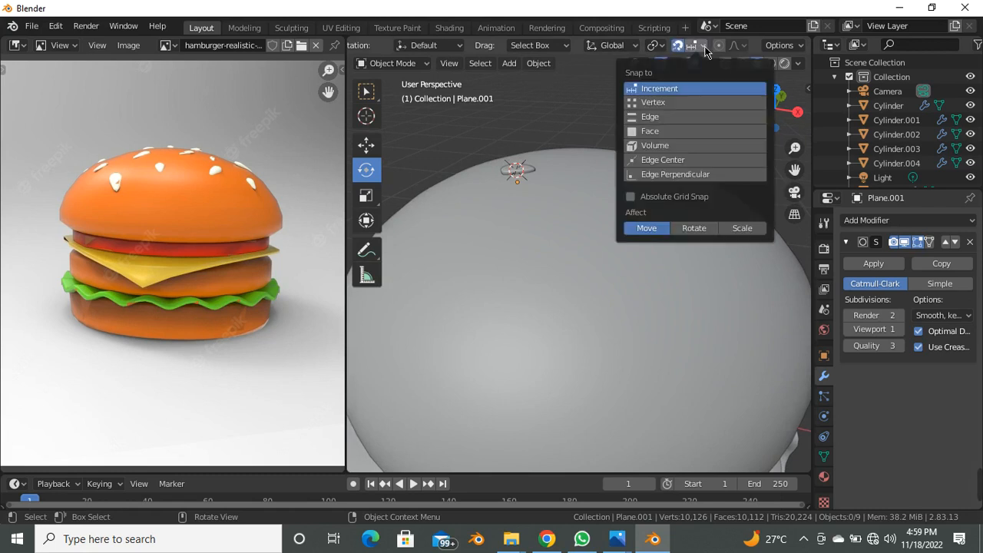
click(632, 133)
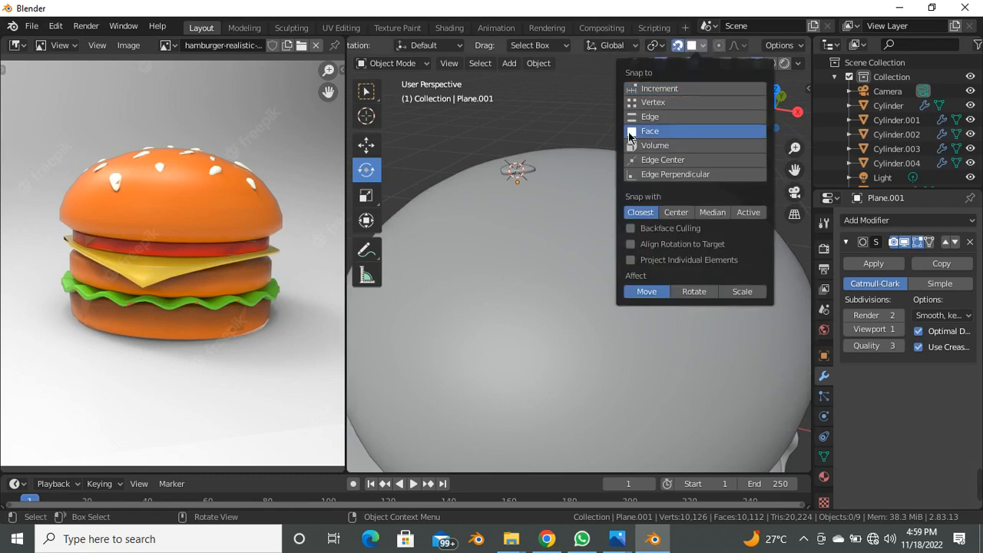
click(630, 260)
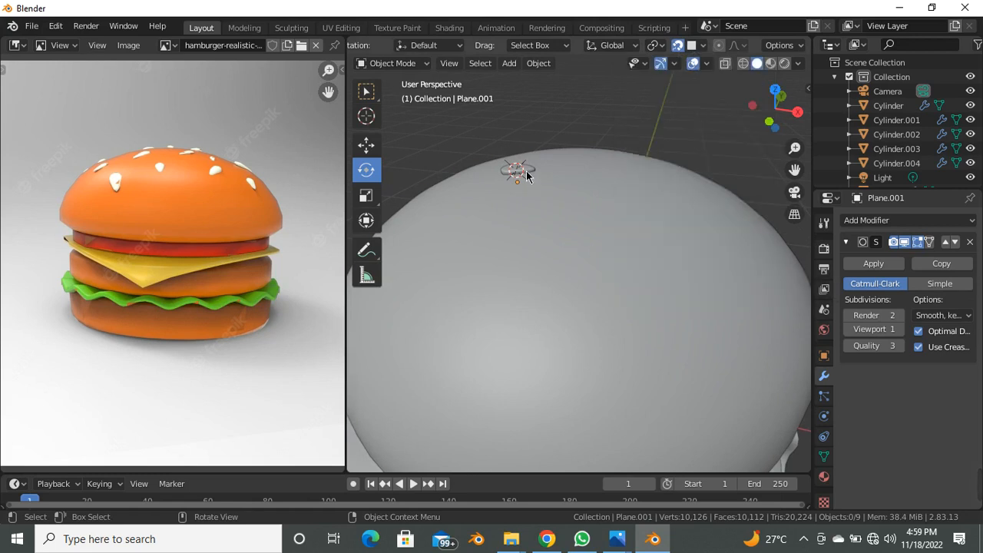
Duplicate the seed and place the copy on the bun, forward of the original along positive X.
click(521, 187)
scroll(509, 192, down, 2)
middle_drag(511, 199, 521, 213)
scroll(523, 212, up, 2)
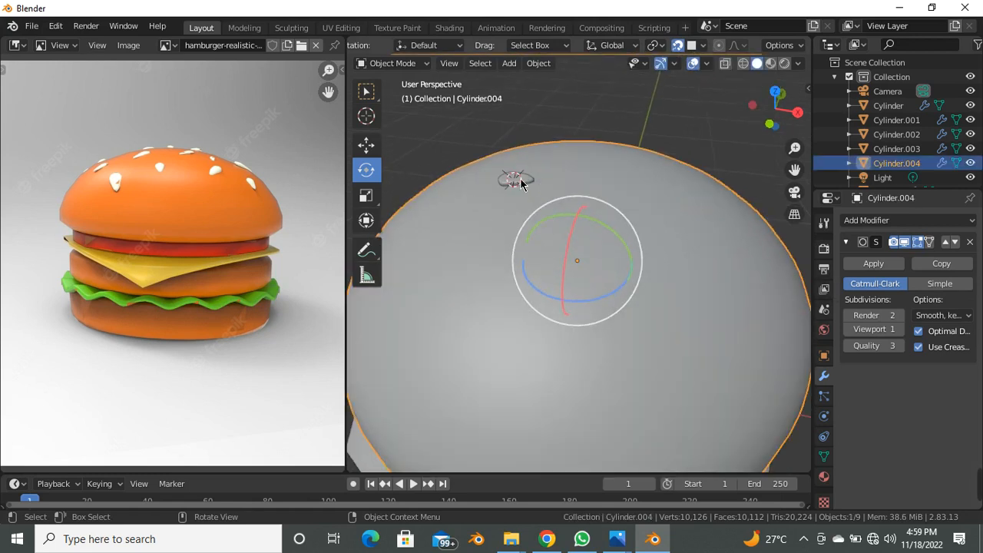
click(519, 181)
click(366, 92)
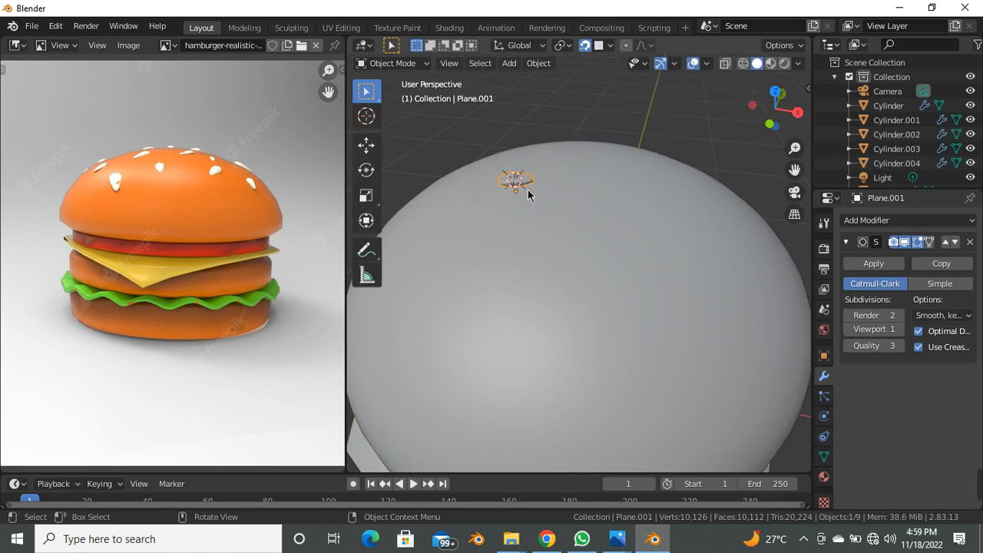
key(shift+d)
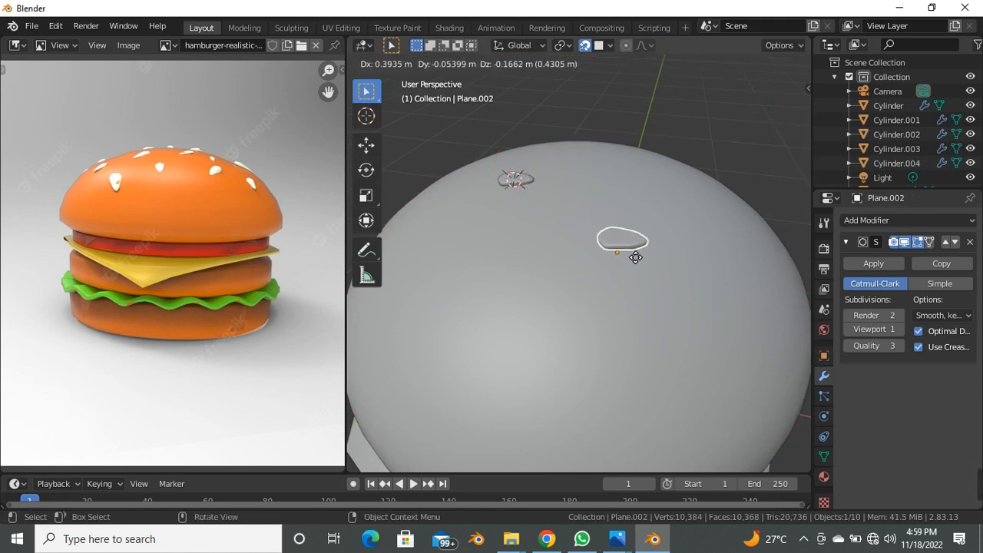
click(635, 253)
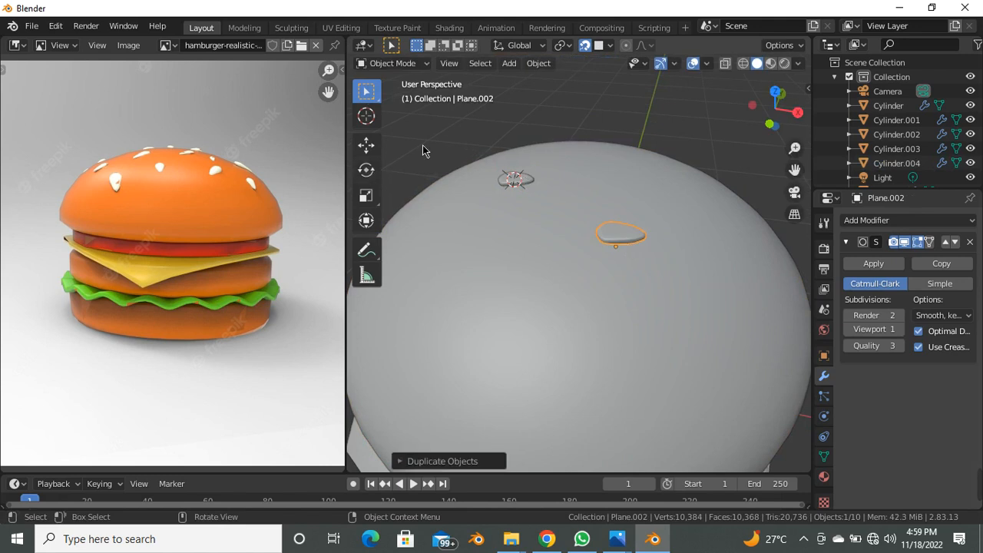
Rotate the duplicated seed freely to tilt it along the bun's surface, leaving the bun itself unrotated.
click(379, 178)
mouse_move(646, 276)
mouse_down()
mouse_move(632, 282)
mouse_move(648, 284)
mouse_up()
key(ctrl+z)
click(648, 284)
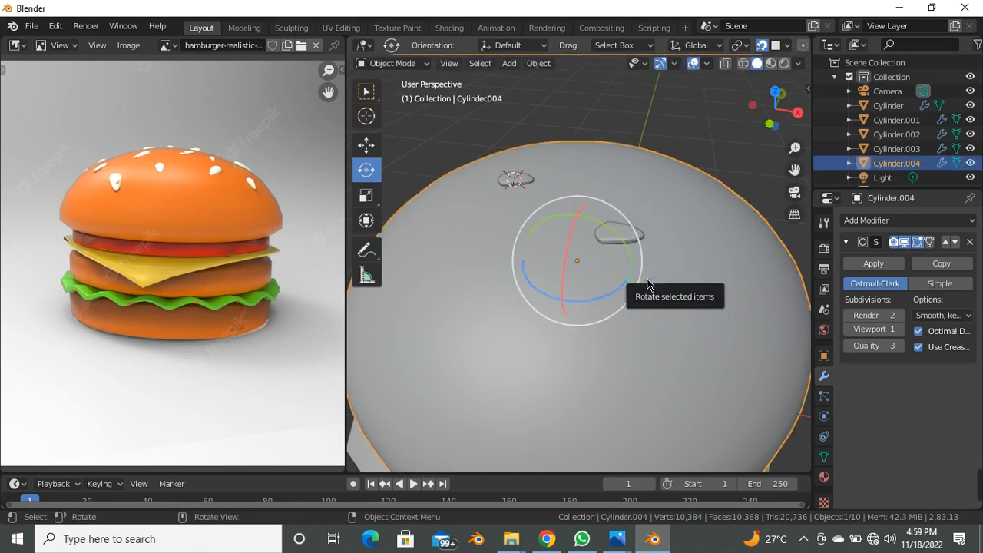
click(629, 245)
drag(629, 245, 582, 258)
scroll(615, 223, down, 2)
middle_drag(628, 229, 652, 182)
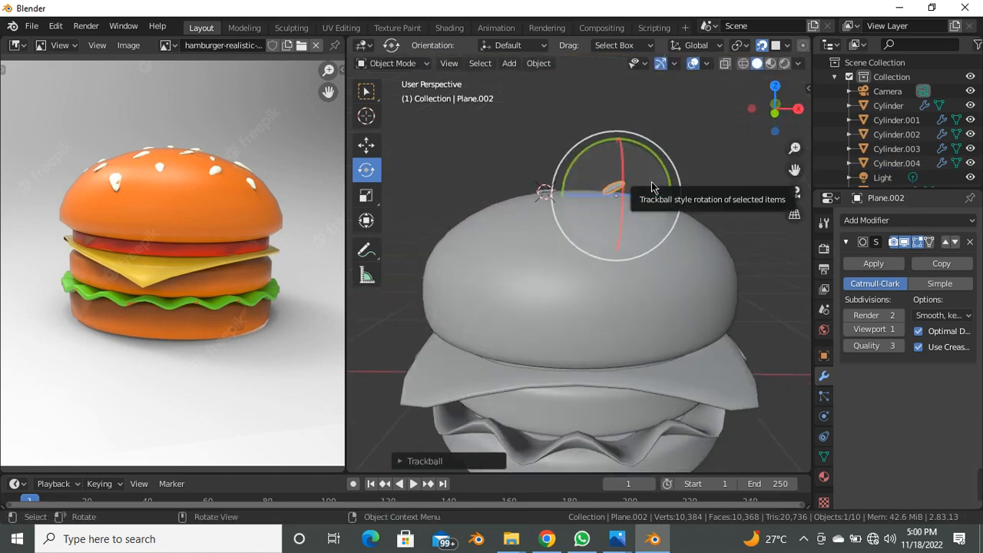
scroll(408, 142, up, 1)
ctrl+click(542, 188)
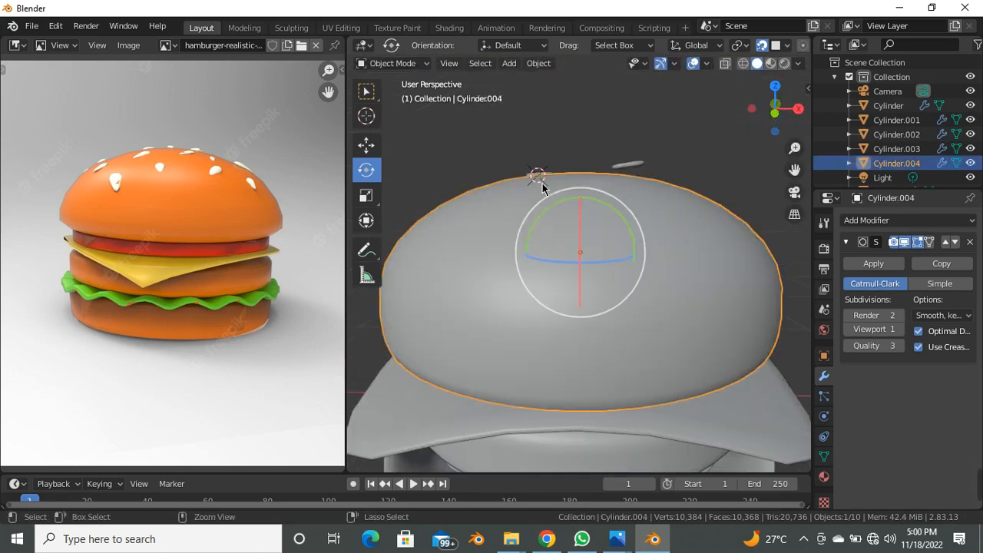
click(638, 174)
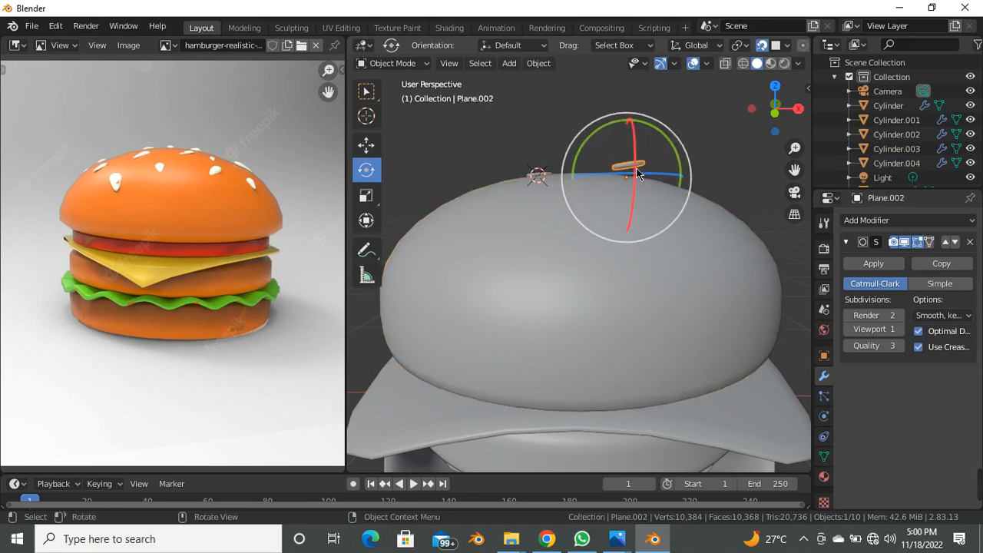
With snapping turned off, lower the duplicated seed along Z onto the bun's surface.
click(364, 146)
mouse_move(626, 137)
mouse_down()
mouse_move(628, 128)
mouse_move(627, 146)
mouse_up()
key(ctrl+z)
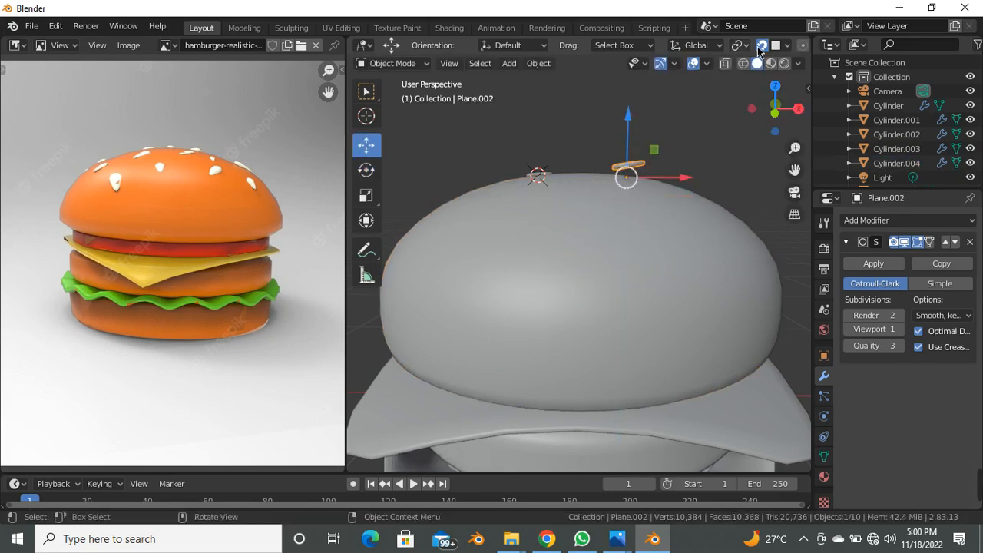
drag(635, 137, 640, 178)
middle_drag(581, 136, 535, 192)
key(ctrl+z)
With face snapping on again, duplicate the original seed three times and spread the copies over the upper bun.
click(552, 190)
key(w)
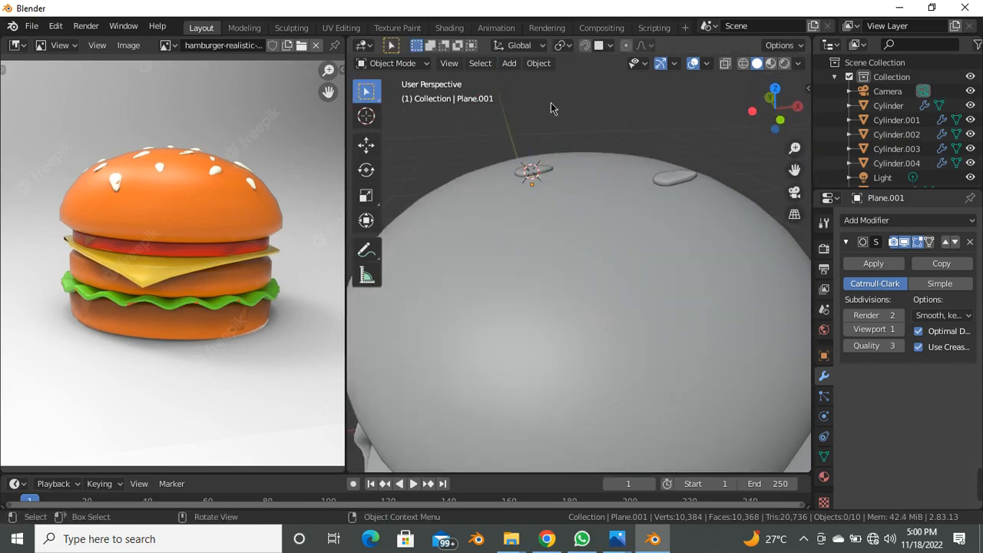
scroll(588, 164, down, 2)
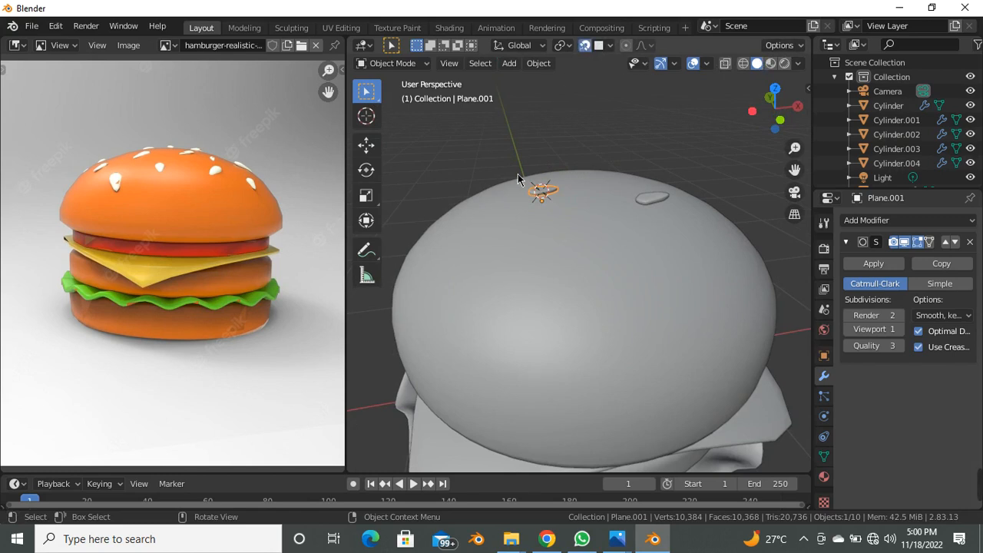
scroll(557, 157, up, 2)
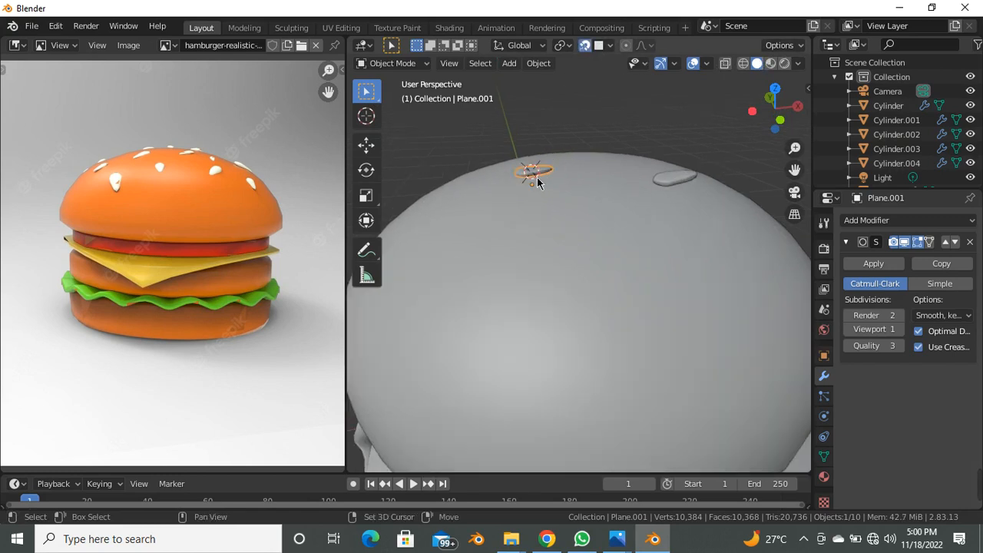
key(shift+d)
click(563, 245)
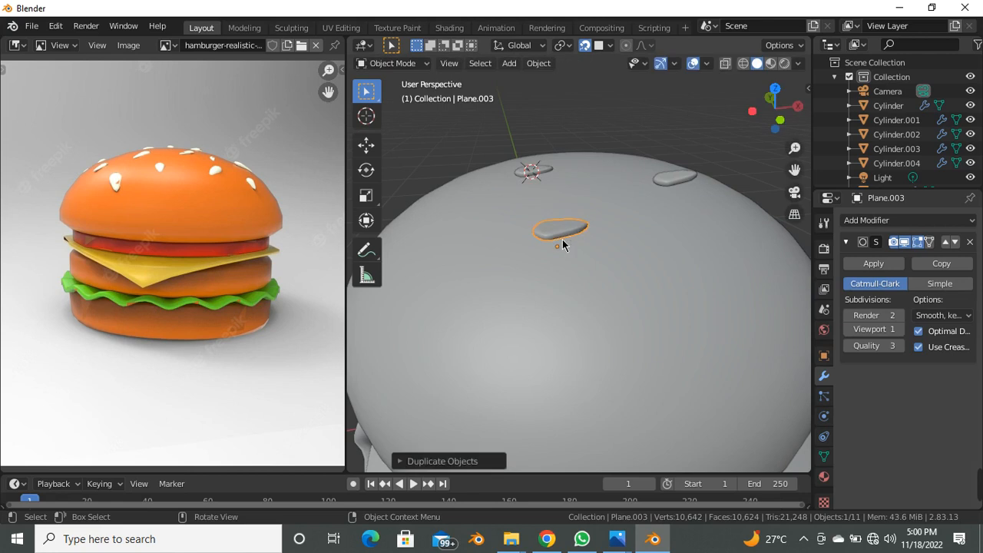
key(shift+d)
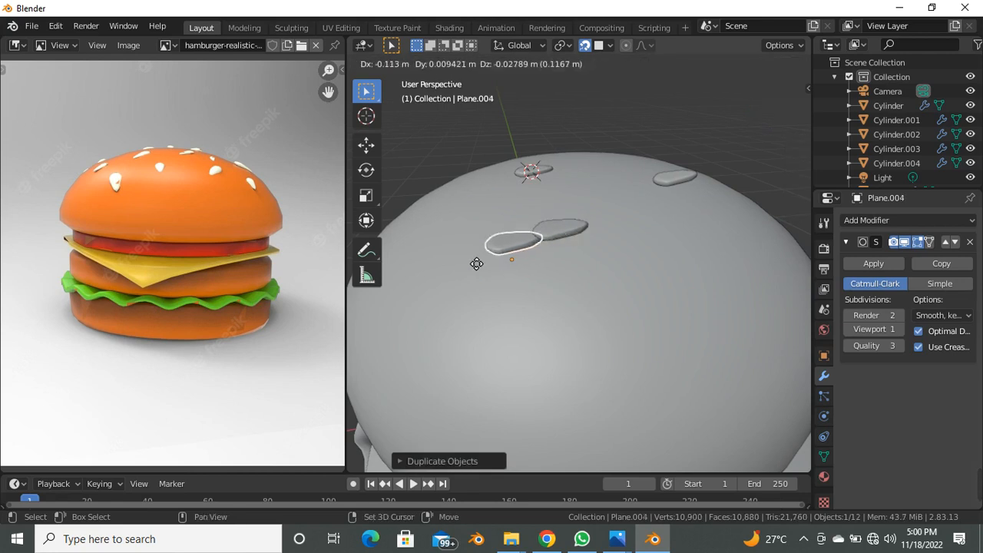
click(427, 275)
key(shift+d)
click(720, 323)
Duplicate the seed twice more and place the copies lower down on the side of the bun facing the view.
scroll(719, 324, down, 5)
middle_drag(695, 311, 682, 278)
scroll(650, 257, up, 3)
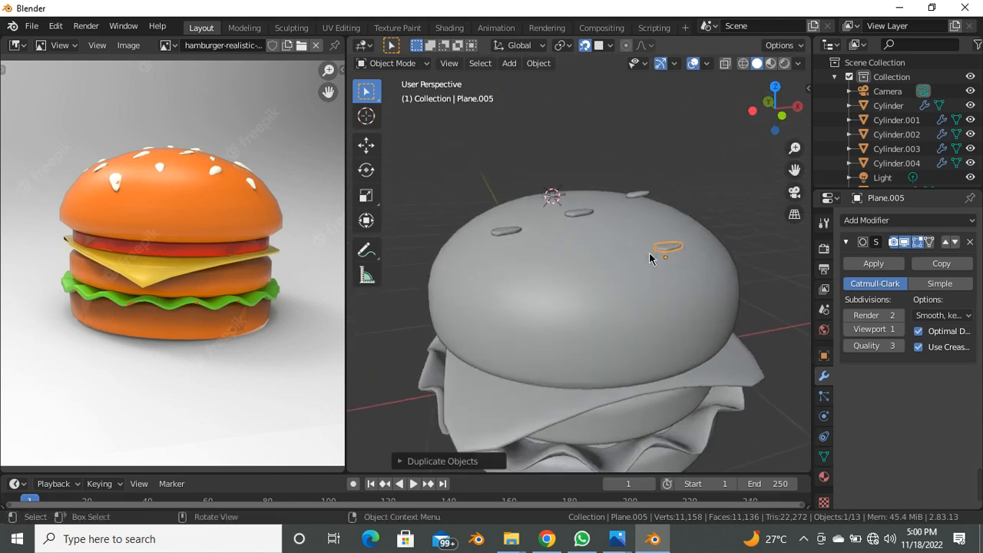
key(shift+d)
click(624, 306)
key(shift+d)
click(489, 326)
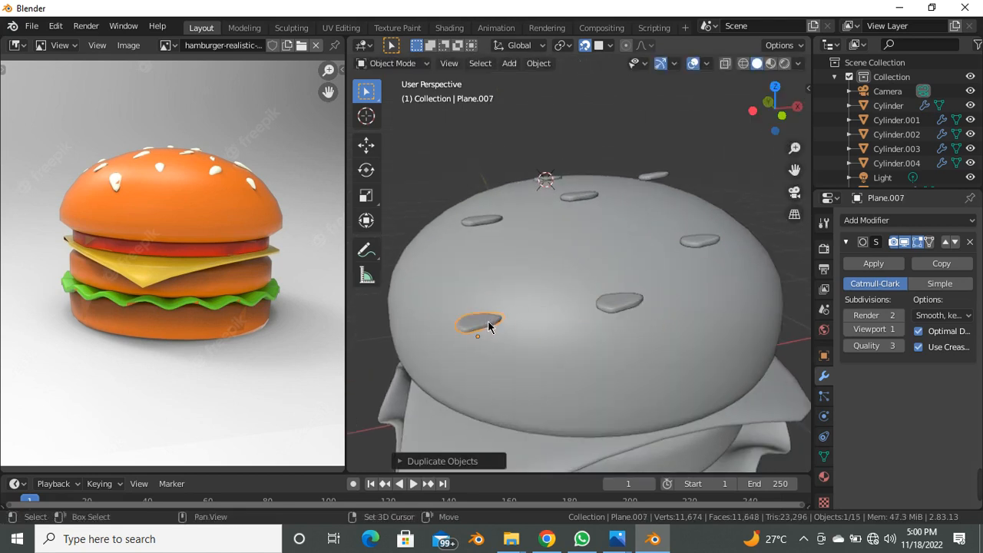
Turn to the bare side of the bun and distribute seven more seed copies across it with even gaps.
middle_drag(494, 235, 561, 244)
click(547, 205)
key(shift+d)
click(630, 243)
key(shift+d)
click(615, 300)
key(shift+d)
click(594, 189)
key(shift+d)
click(680, 226)
key(shift+d)
click(663, 363)
key(shift+d)
click(556, 377)
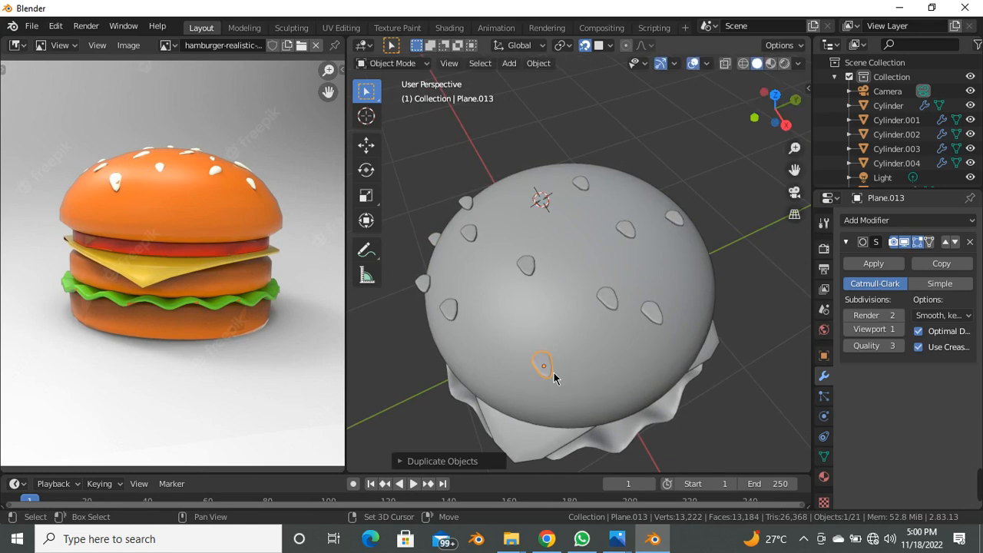
key(shift+d)
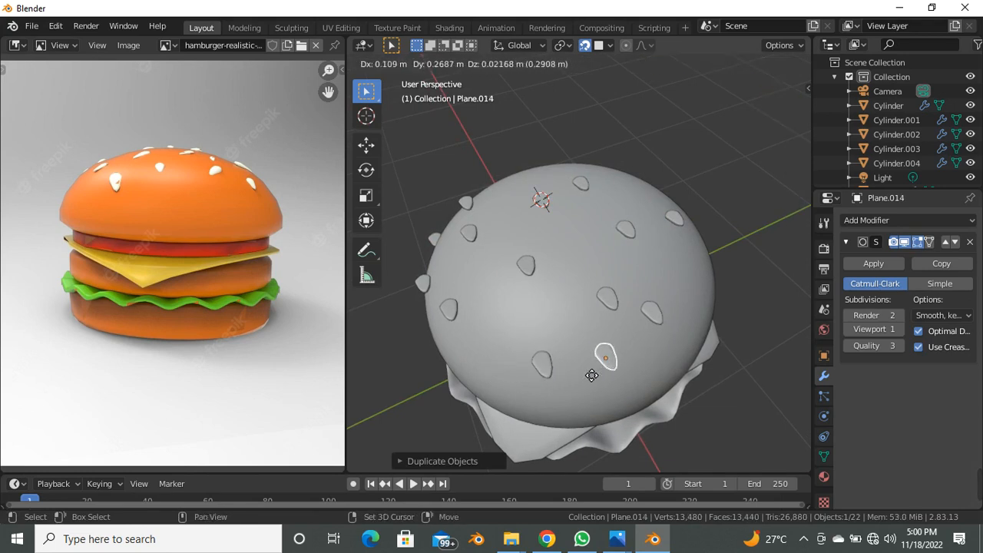
click(482, 378)
mouse_move(845, 498)
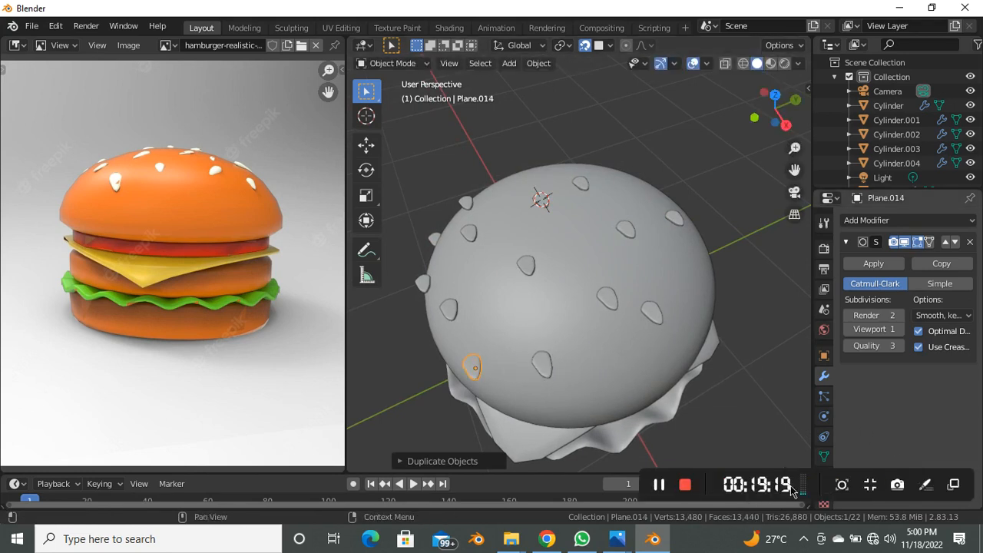
click(659, 485)
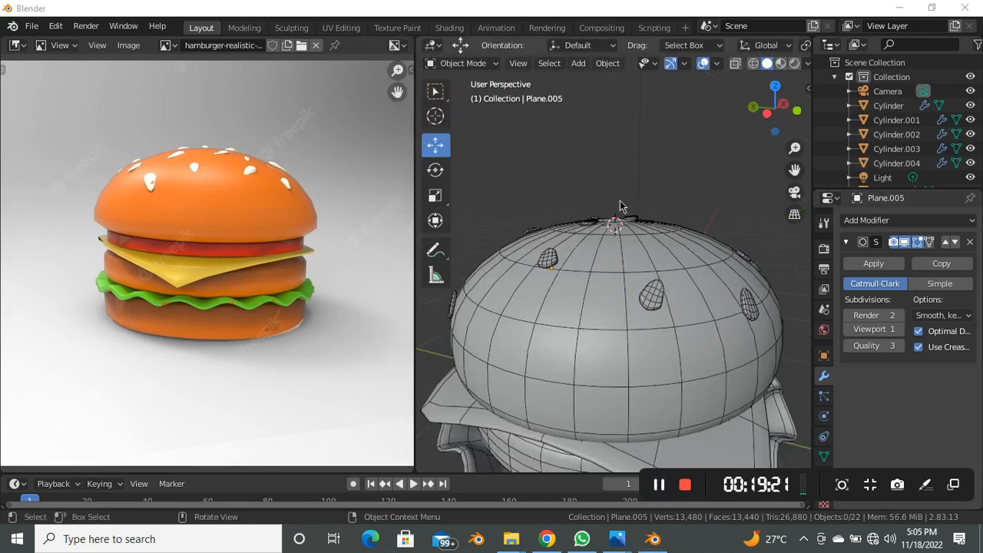
Examine the placement of the seeds around the bun from several sides and distances.
scroll(621, 206, down, 4)
scroll(614, 269, up, 5)
scroll(637, 356, down, 5)
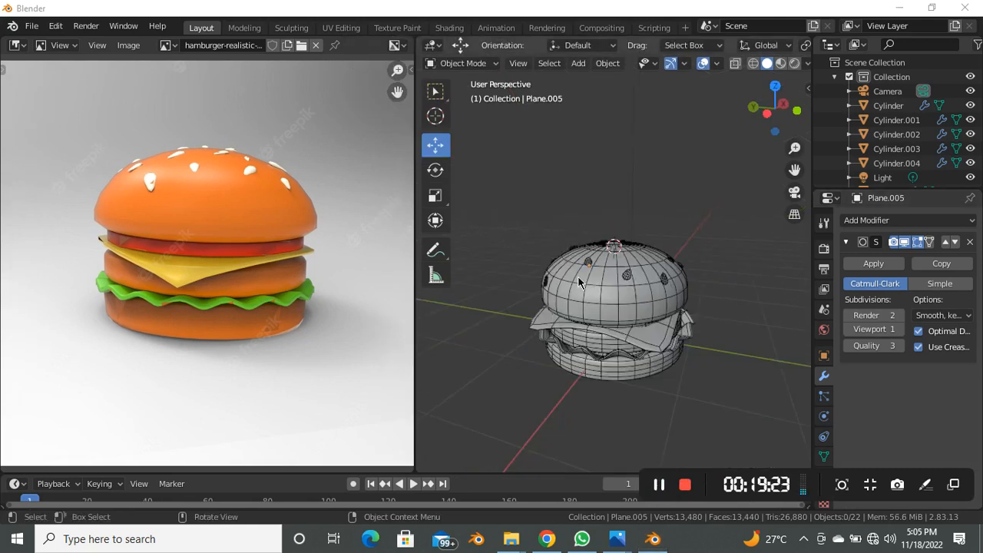
middle_drag(637, 355, 492, 323)
scroll(662, 332, up, 5)
scroll(662, 332, down, 2)
middle_drag(662, 332, 592, 292)
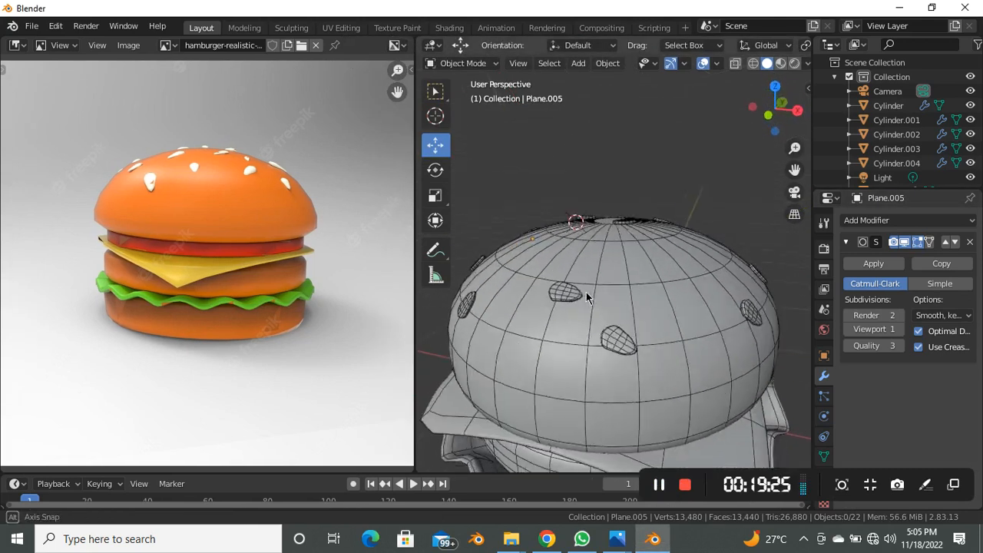
Inspect the whole burger from different sides, comparing its layers and seed distribution with the reference.
scroll(591, 292, down, 3)
scroll(621, 344, up, 4)
scroll(630, 336, down, 4)
middle_drag(630, 355, 497, 357)
scroll(584, 279, up, 4)
scroll(576, 323, down, 4)
middle_drag(575, 323, 537, 267)
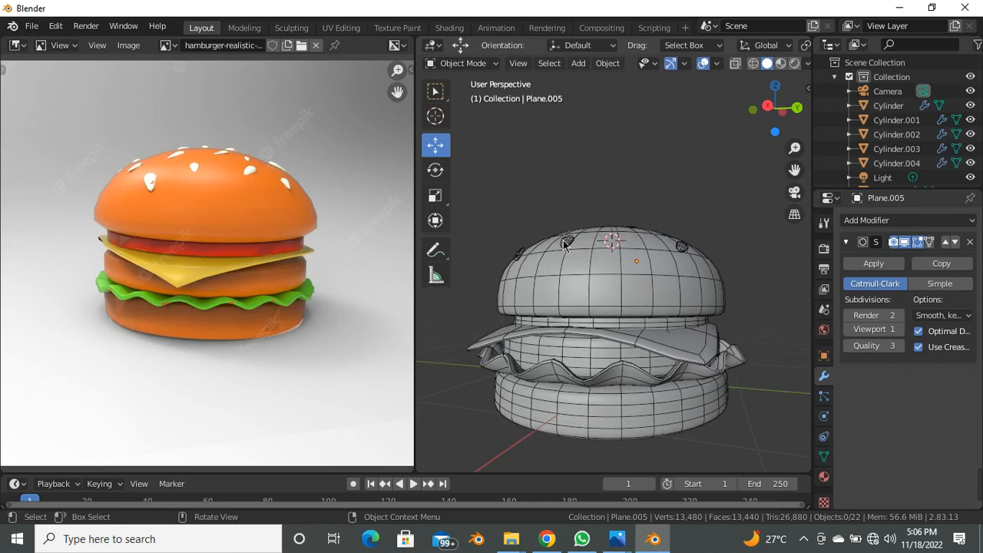
scroll(570, 261, down, 3)
scroll(570, 262, down, 1)
middle_drag(582, 277, 637, 262)
scroll(637, 262, up, 2)
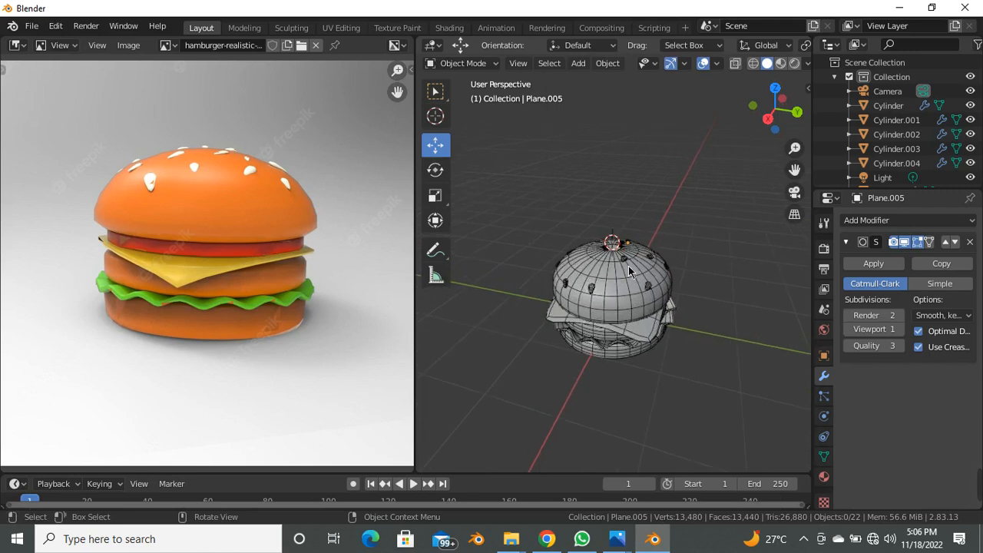
Return the 3D cursor to the world origin and add a plane mesh there as the floor.
key(shift+s)
key(Escape)
key(shift+s)
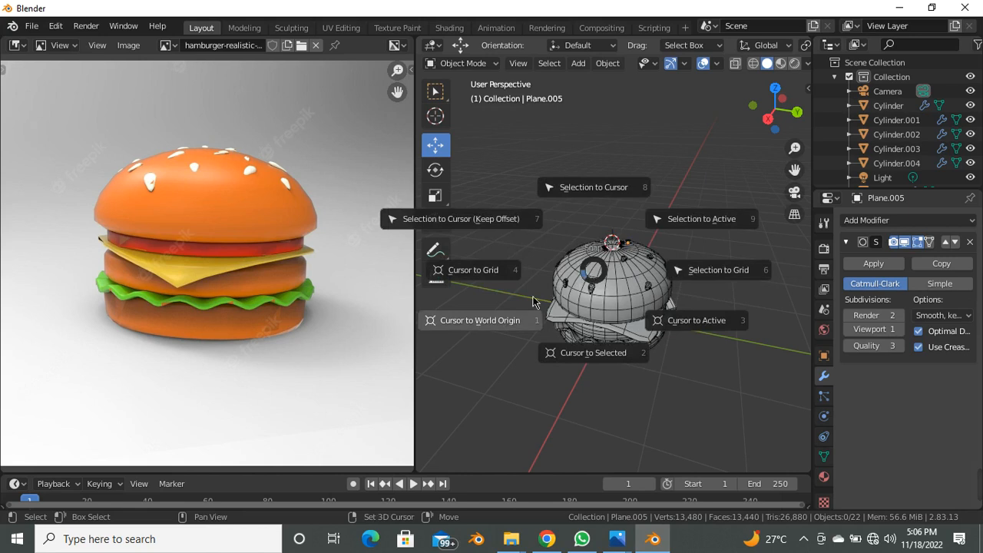
click(486, 323)
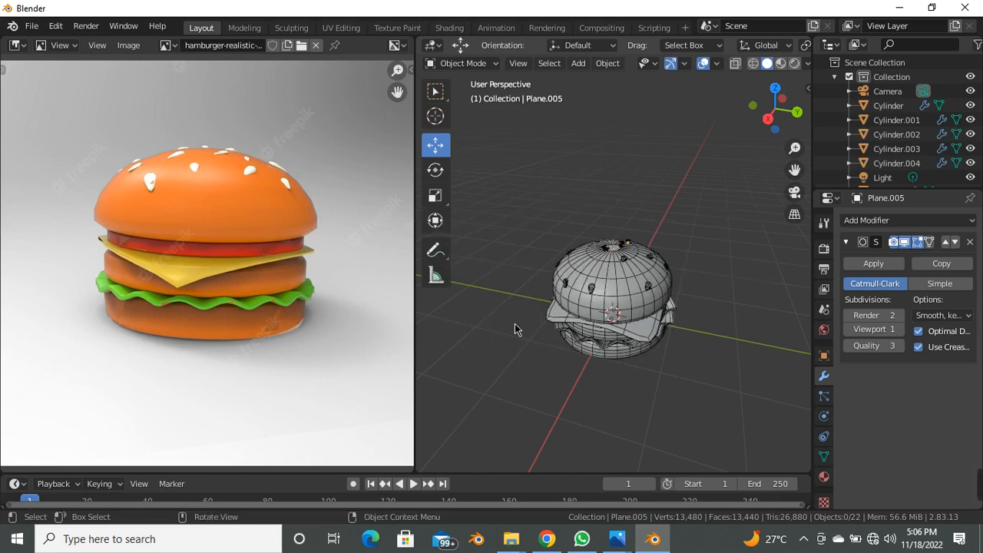
key(shift+a)
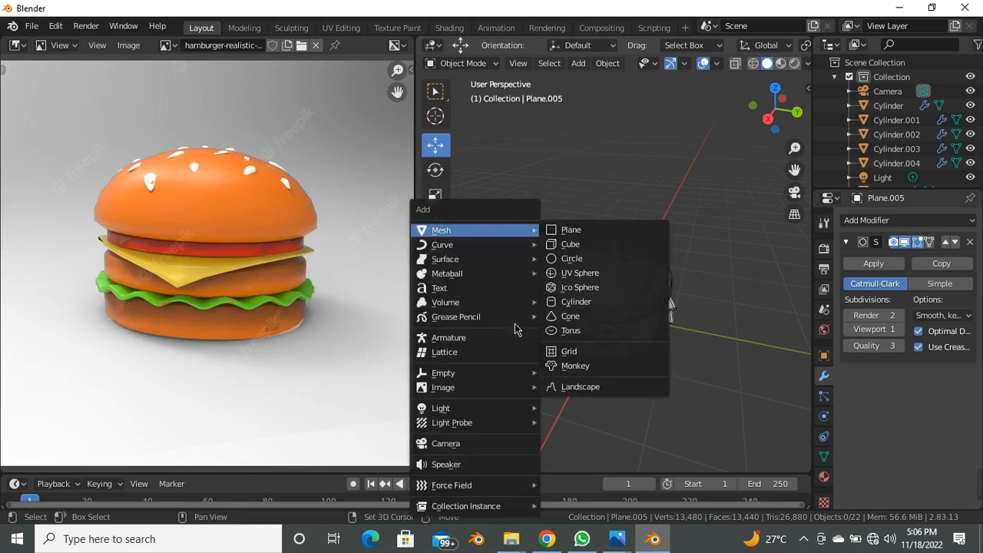
mouse_move(484, 235)
click(561, 231)
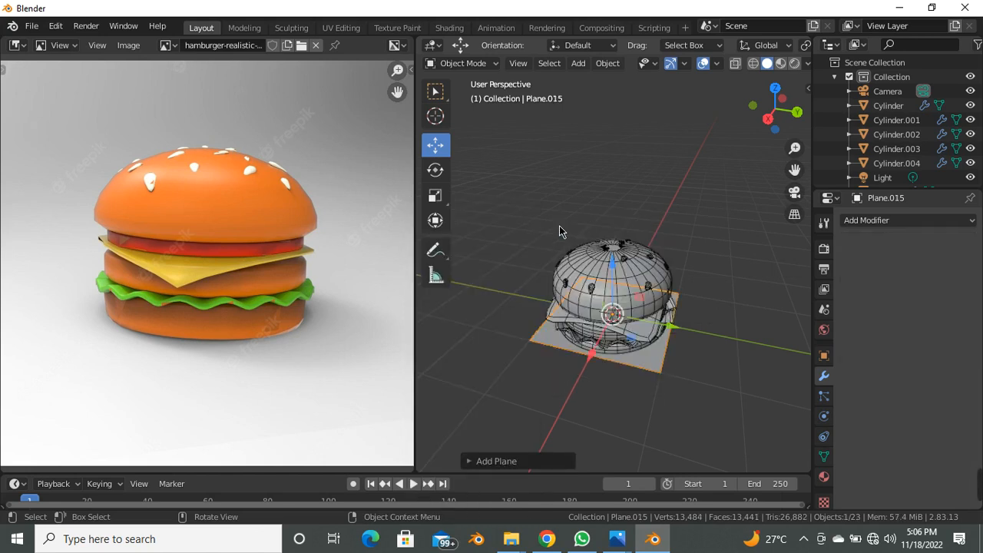
Enlarge the plane in two passes, the first by about 2.7, to make a wide floor around the burger.
key(s)
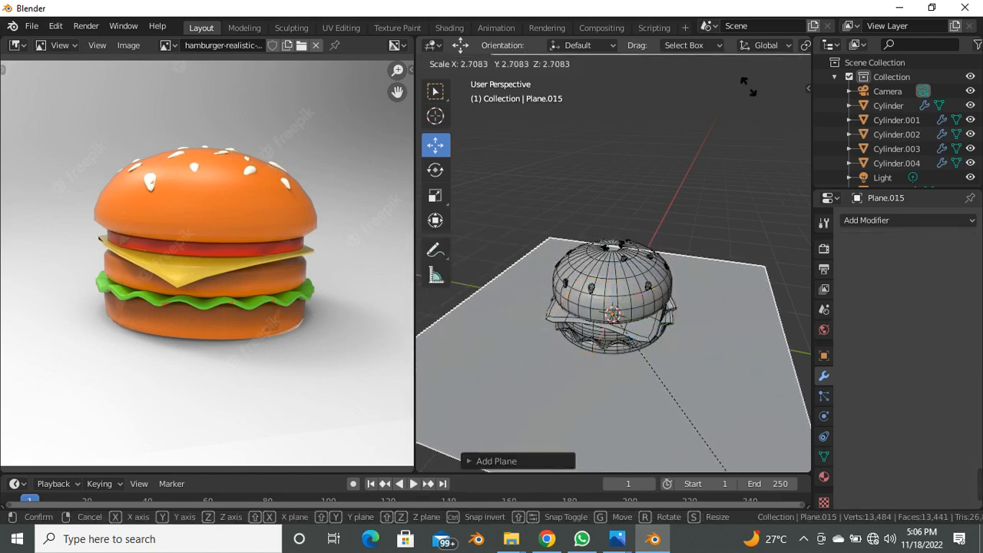
click(753, 94)
scroll(592, 288, down, 3)
scroll(592, 288, up, 1)
key(s)
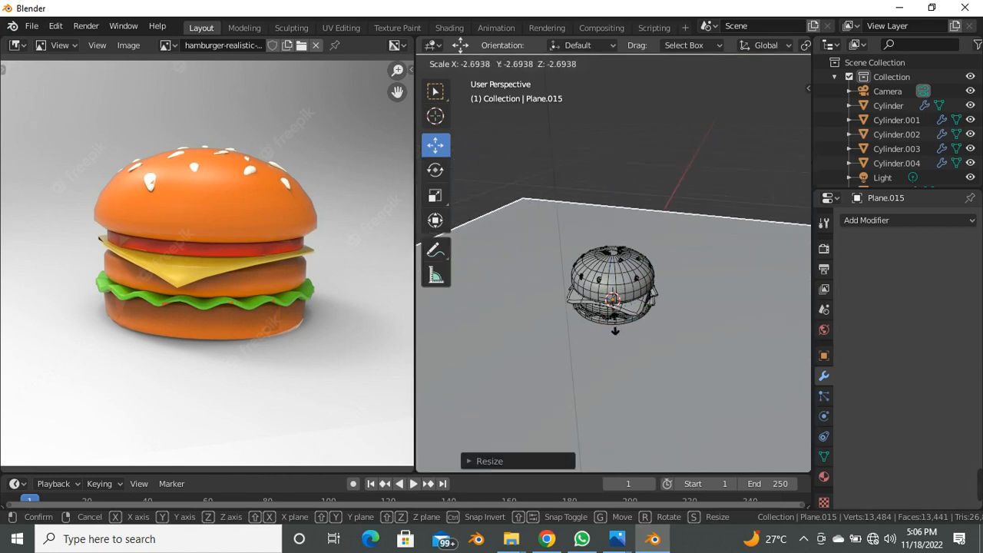
click(621, 334)
In front view, select all the burger parts and raise them along Z so the bottom bun sits on the floor plane.
key(KP_1)
scroll(604, 231, up, 4)
scroll(609, 278, down, 2)
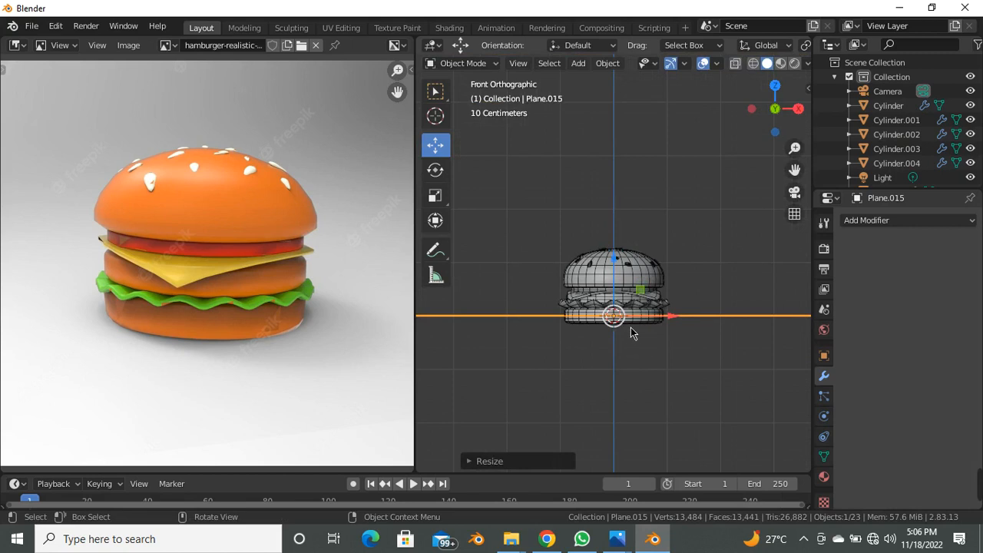
scroll(631, 332, up, 3)
drag(484, 177, 771, 365)
drag(615, 247, 621, 222)
middle_drag(562, 213, 536, 301)
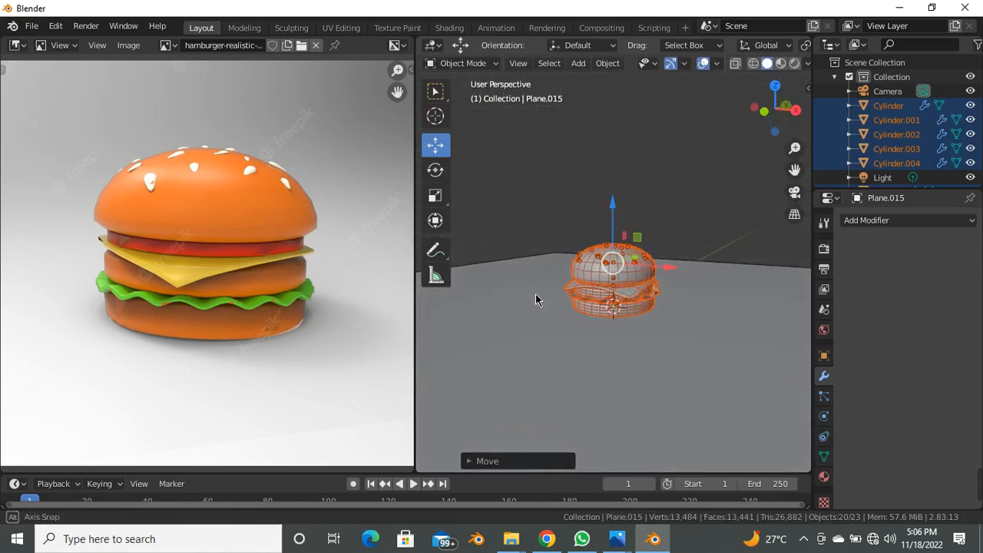
click(595, 158)
Check the burger's framing through the camera and widen the 3D viewport by narrowing the reference image area.
middle_drag(658, 332, 620, 238)
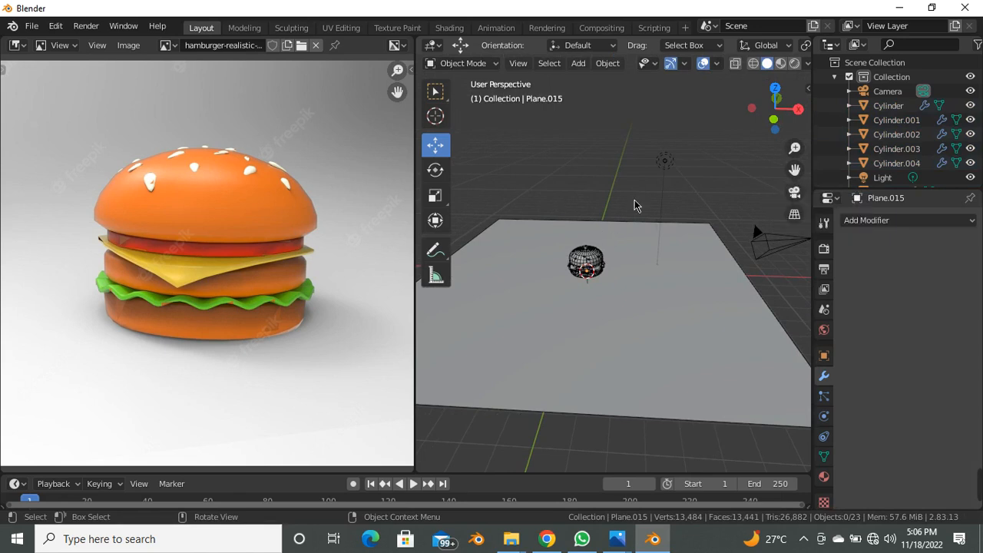
key(KP_0)
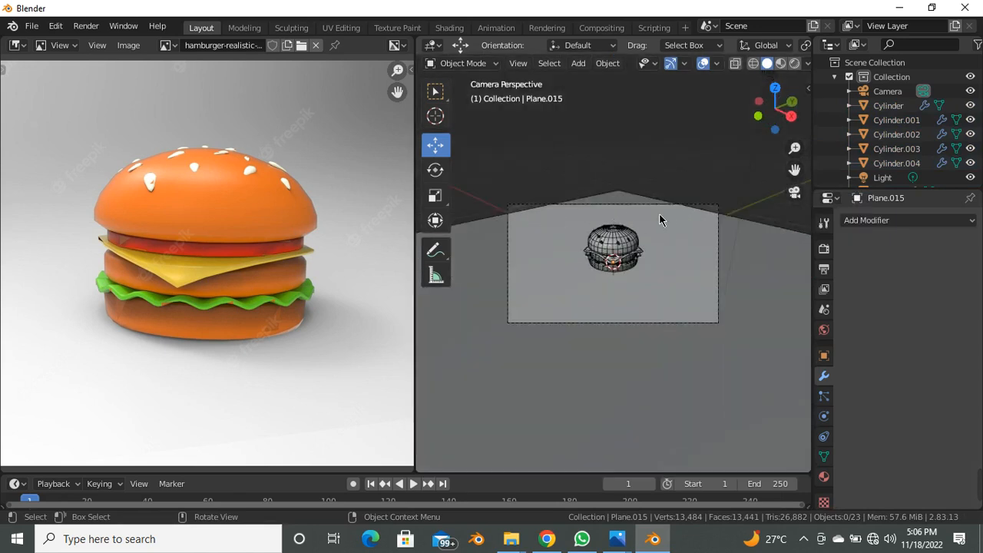
click(795, 193)
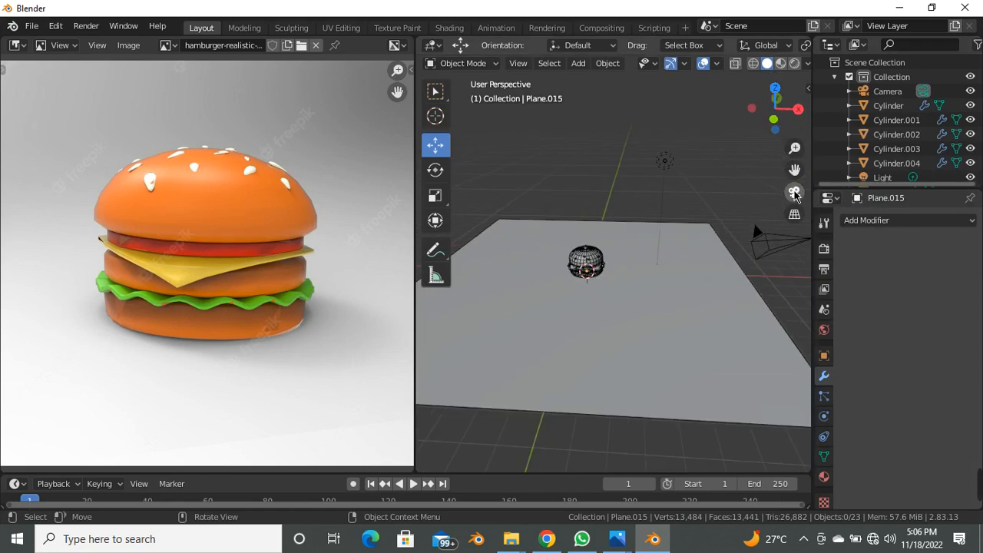
click(795, 193)
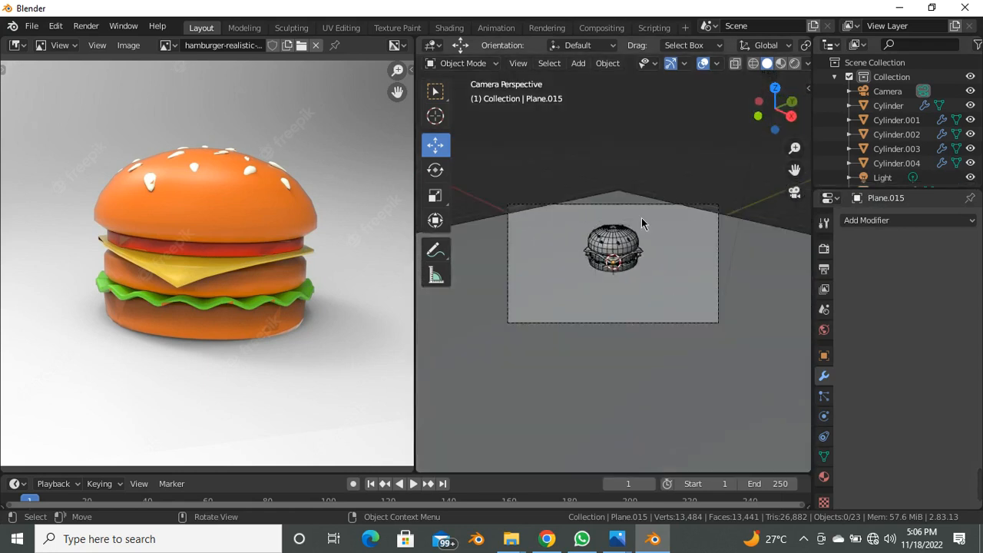
scroll(637, 282, down, 2)
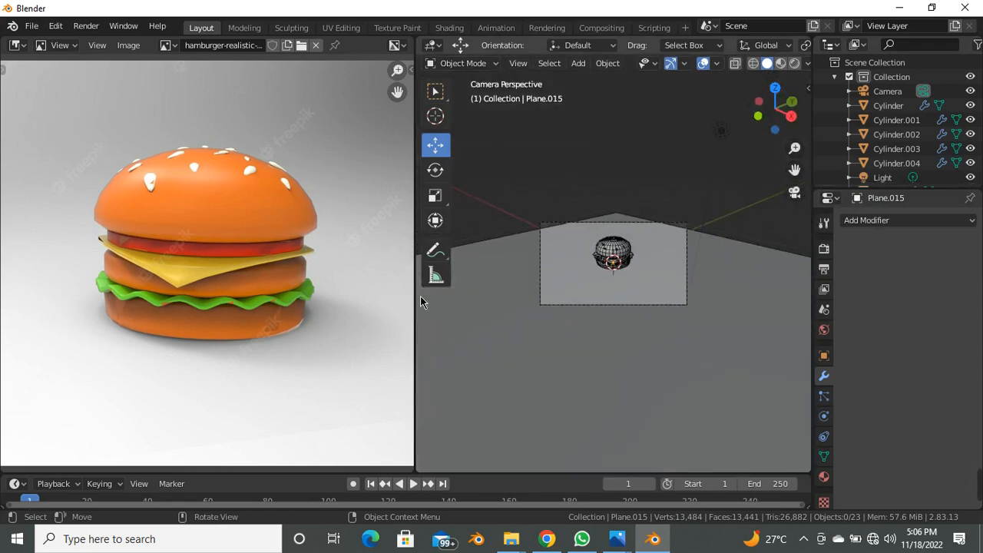
drag(415, 301, 244, 300)
Scale the floor plane up further and shift it slightly to extend the ground around the burger.
click(595, 356)
middle_drag(584, 261, 637, 261)
scroll(547, 276, down, 3)
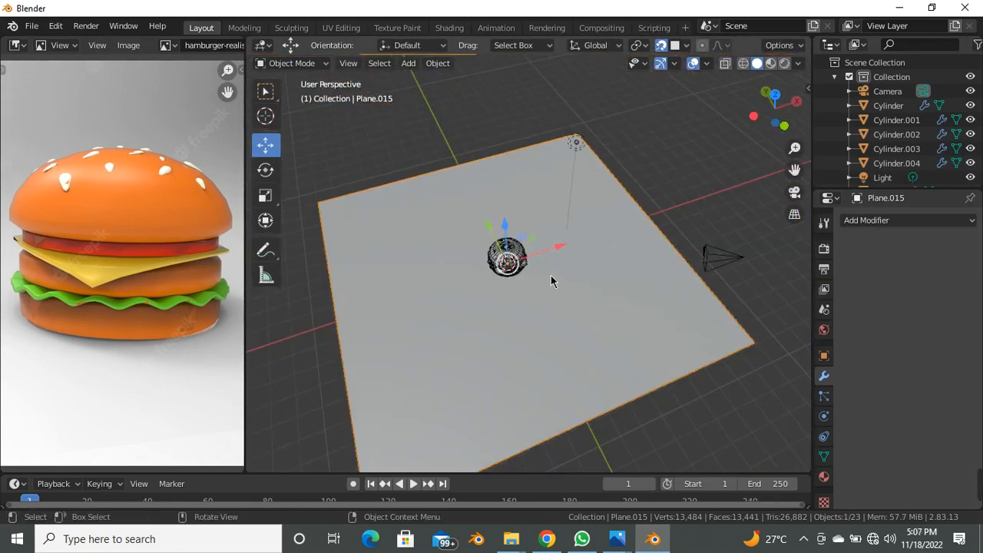
key(s)
click(578, 279)
key(g)
click(490, 221)
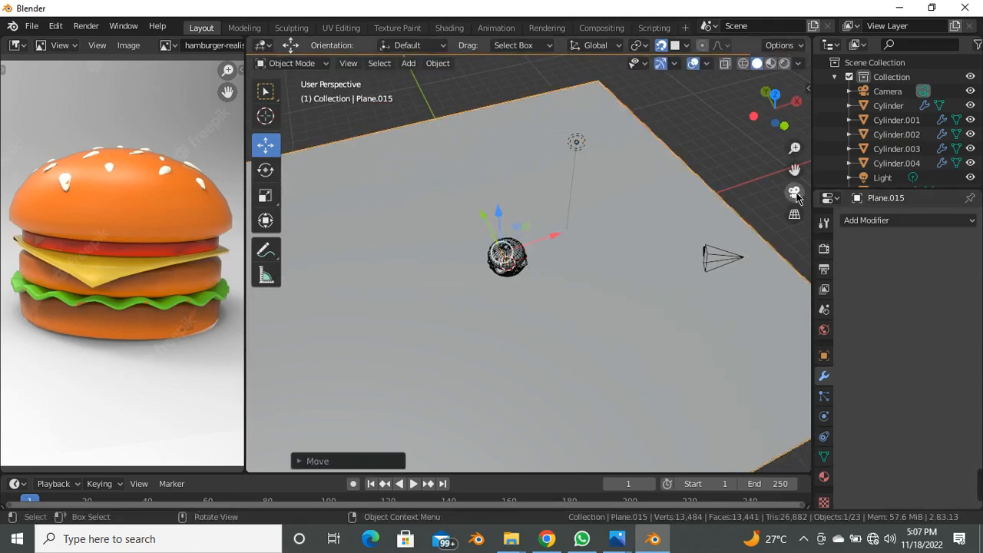
Look through the camera and set its focal length to 60 mm to make the burger larger in the frame.
key(KP_0)
scroll(534, 229, up, 4)
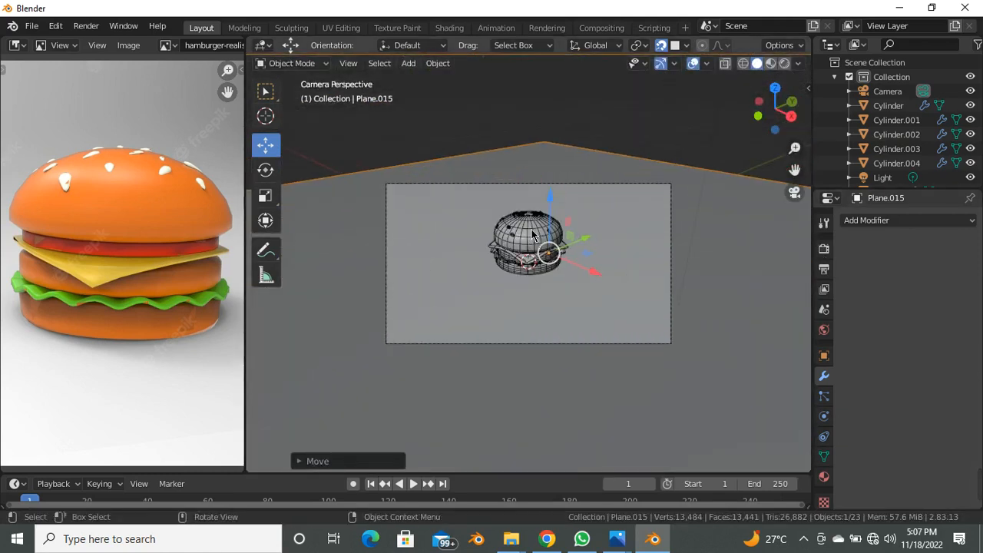
scroll(825, 461, down, 1)
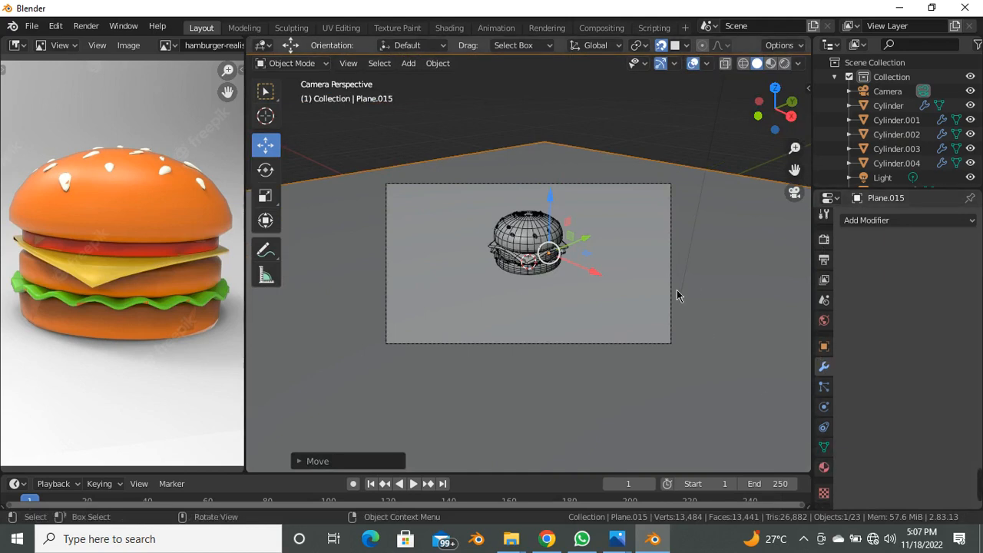
click(658, 191)
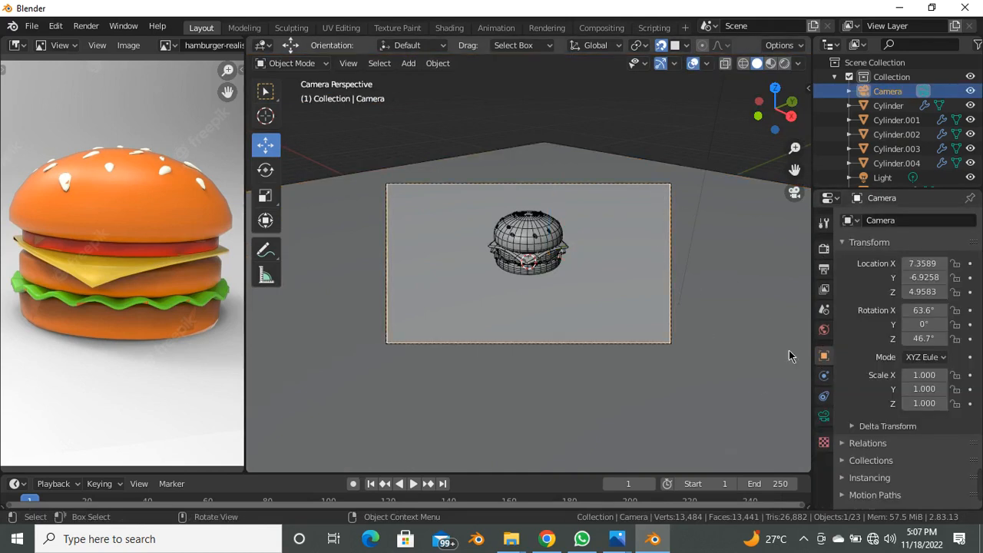
click(824, 418)
mouse_move(931, 289)
mouse_down()
mouse_move(980, 289)
mouse_move(949, 289)
mouse_up()
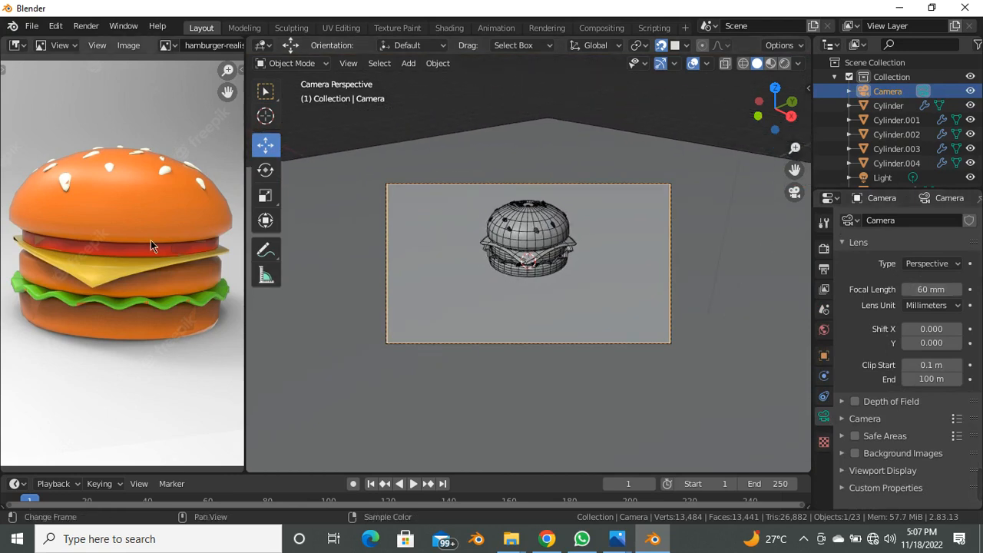
scroll(152, 241, down, 5)
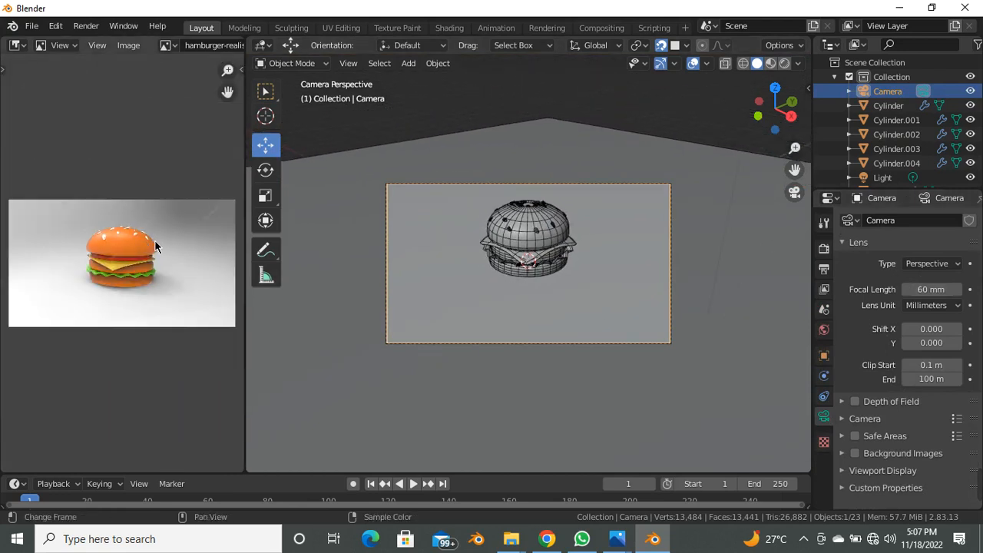
Try to raise the camera along the global Z axis.
click(550, 188)
click(550, 184)
key(g)
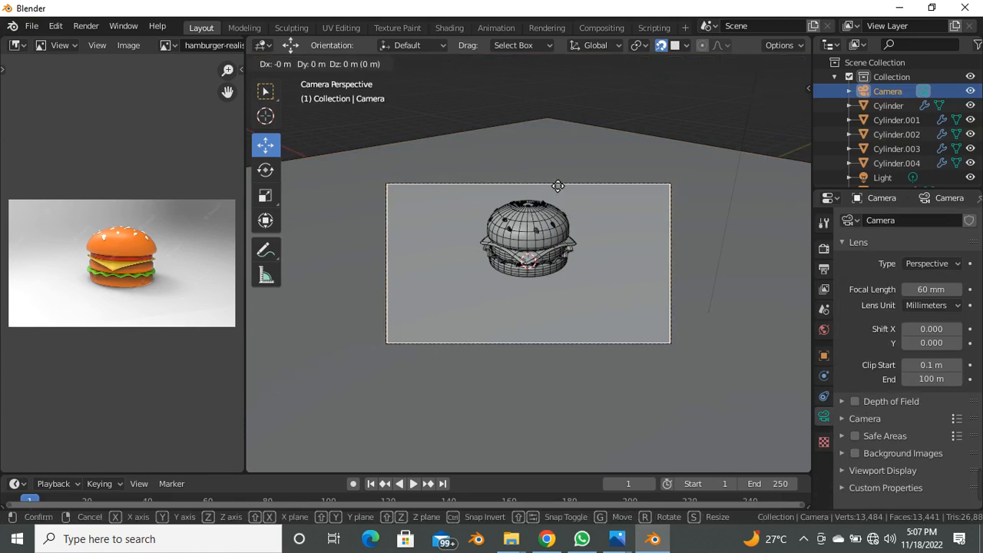
key(z)
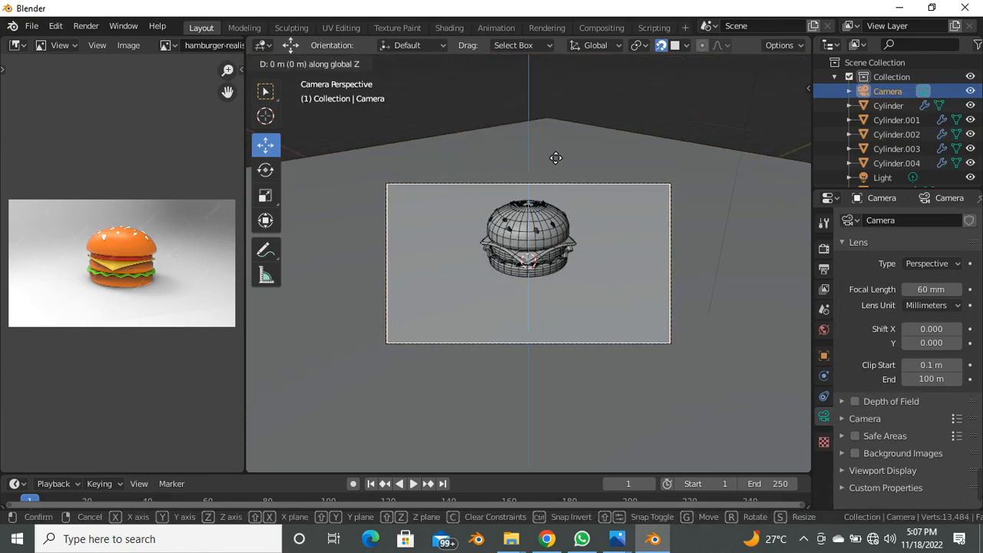
click(553, 152)
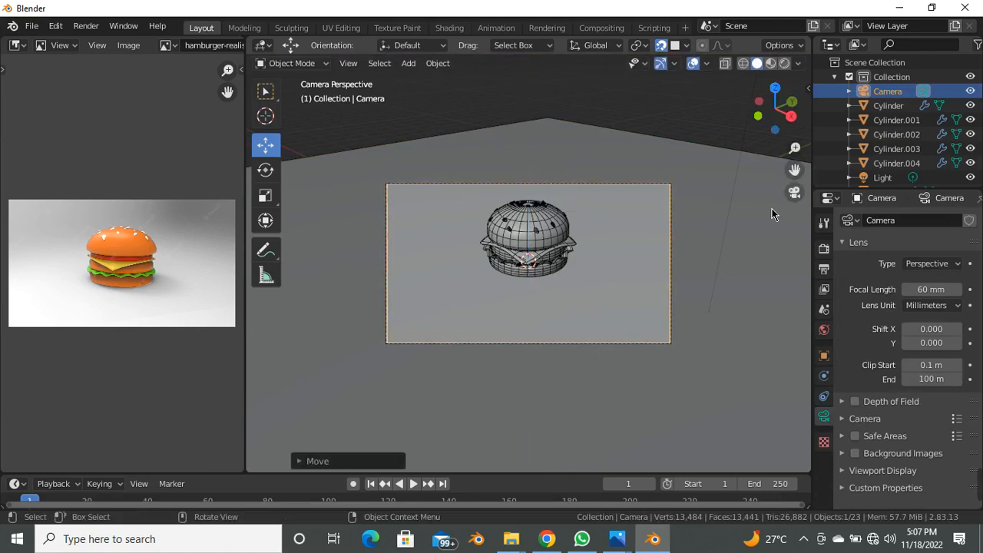
Turn snapping off and move the camera up about 0.4 m so the burger sits near the middle of the frame.
key(n)
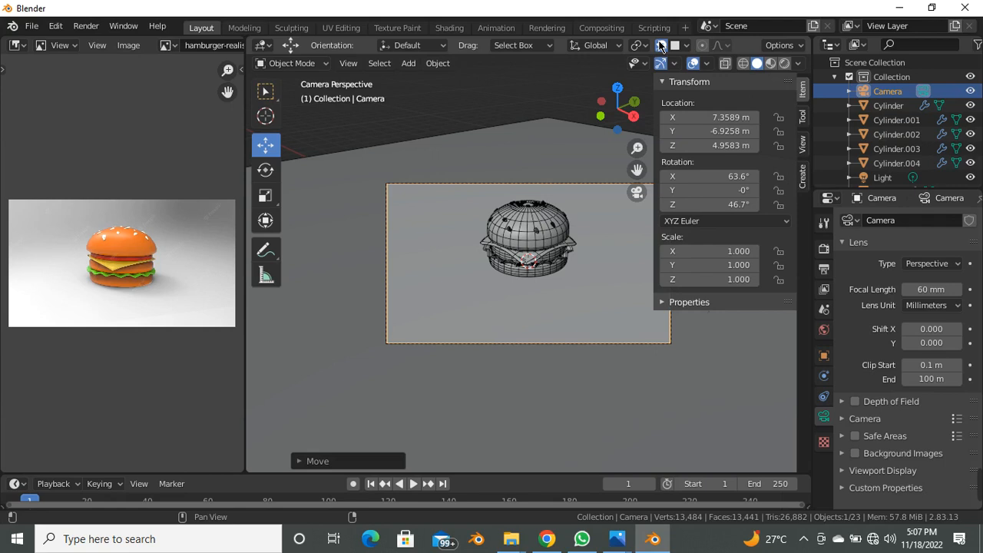
key(n)
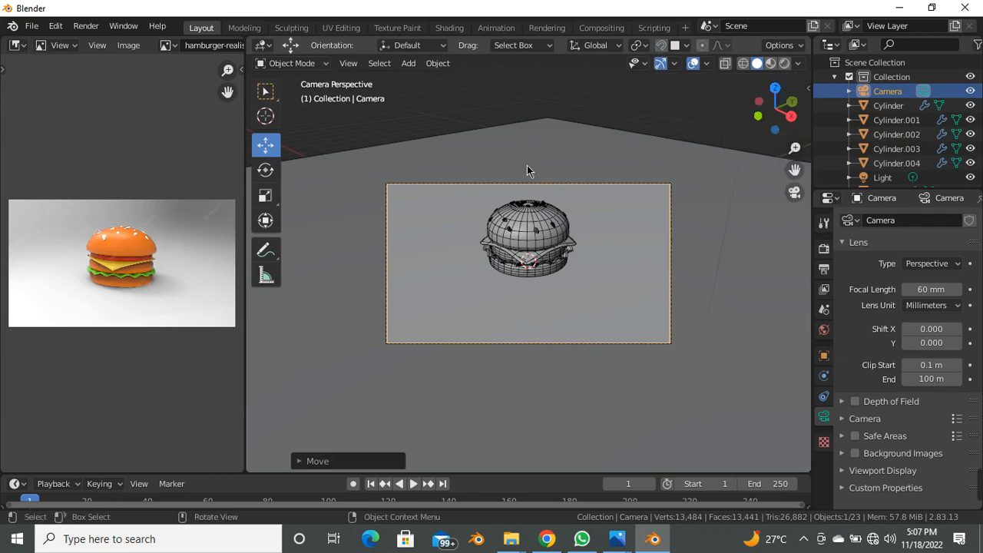
click(516, 189)
click(518, 186)
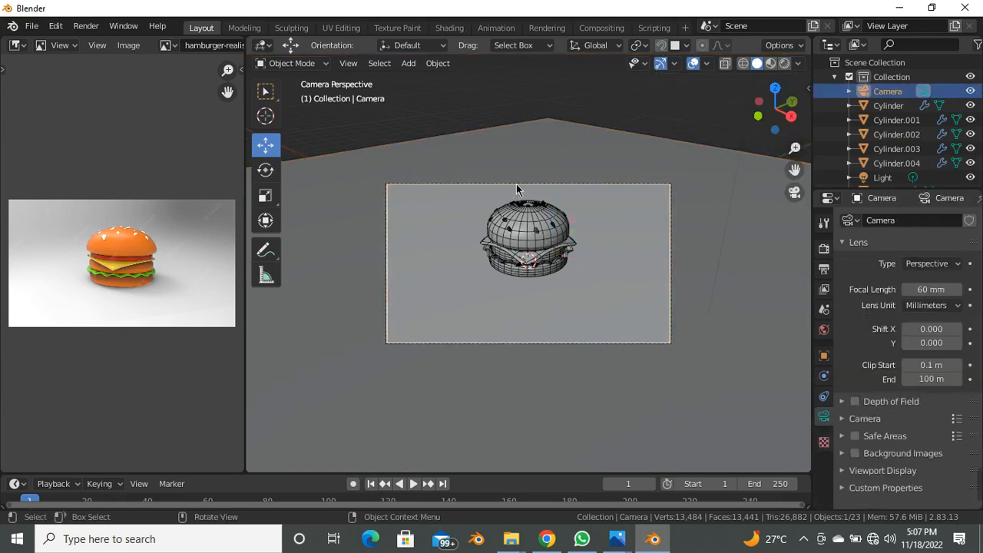
key(g)
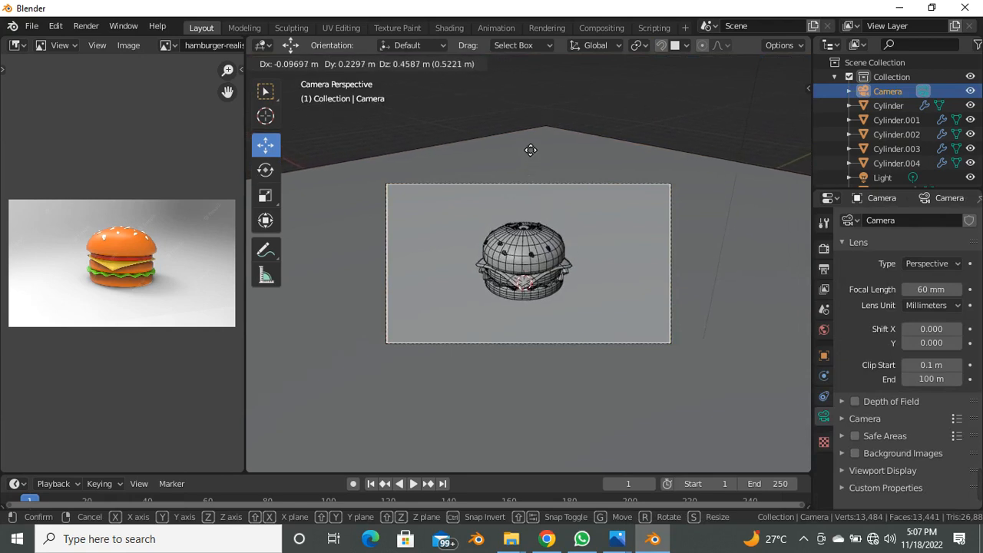
click(526, 153)
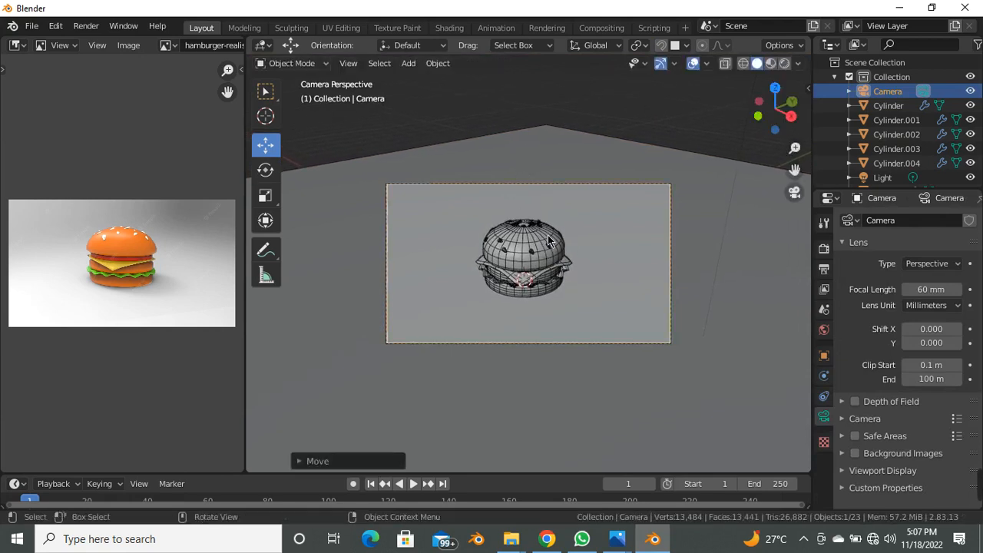
Enable Lock Camera to View and orbit the camera down to a lower, more frontal angle on the burger.
key(n)
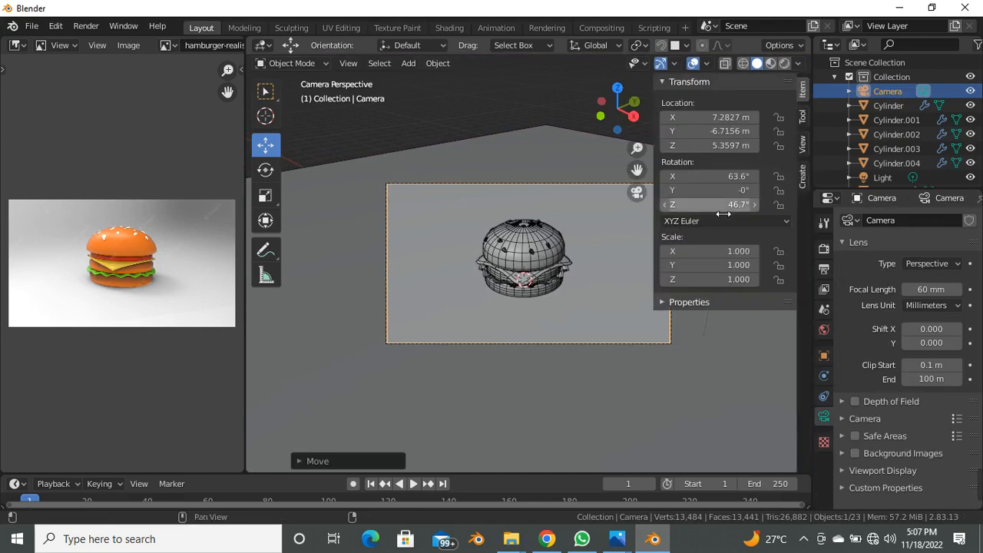
click(803, 147)
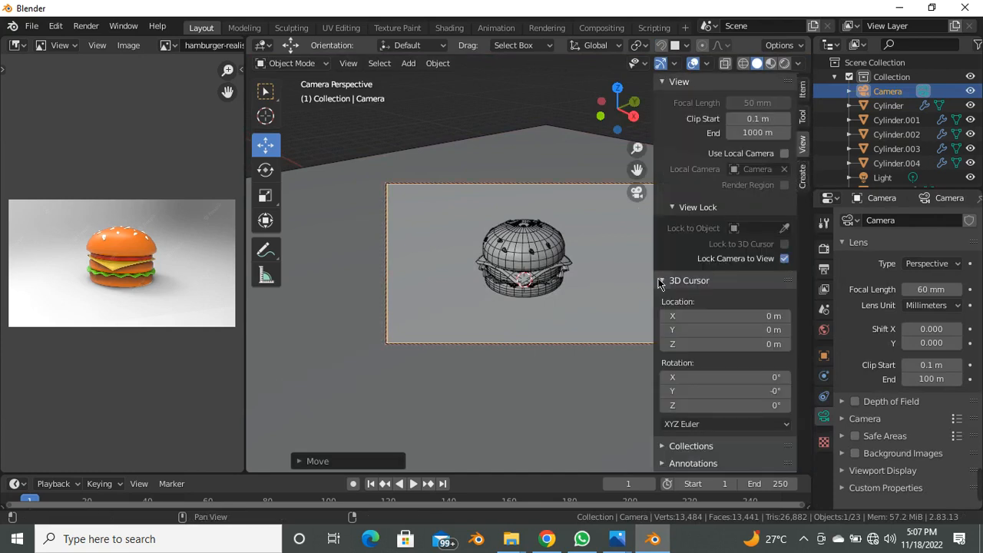
key(n)
middle_drag(535, 274, 530, 244)
scroll(97, 259, down, 5)
scroll(121, 299, up, 5)
middle_drag(461, 253, 462, 250)
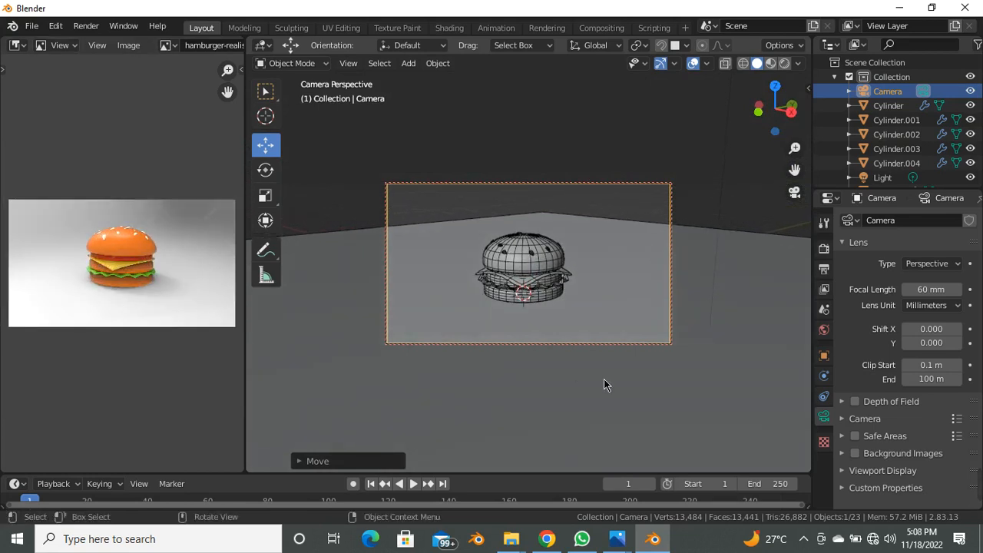
Select the floor plane and bring the locked camera closer so the burger fills more of the frame.
click(610, 407)
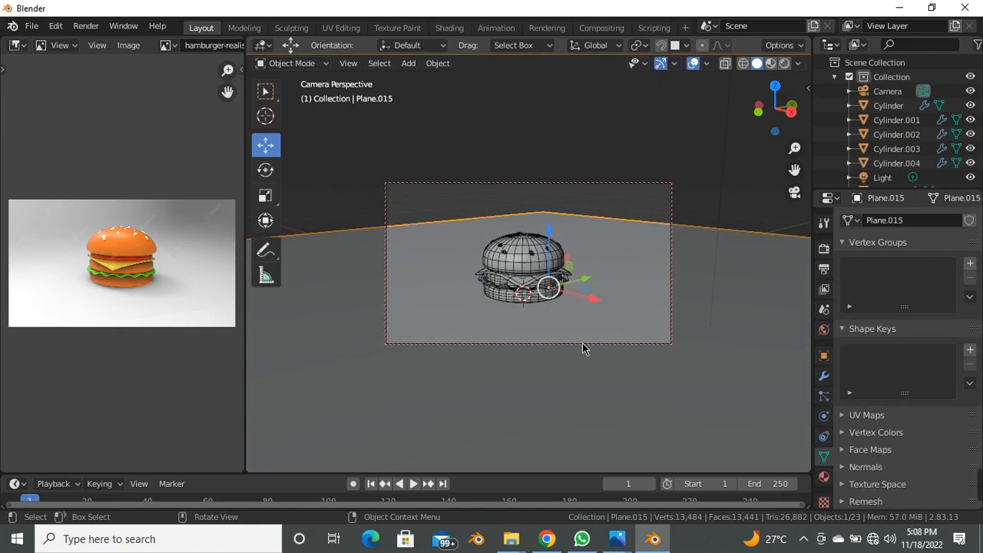
scroll(587, 285, down, 3)
scroll(553, 290, up, 5)
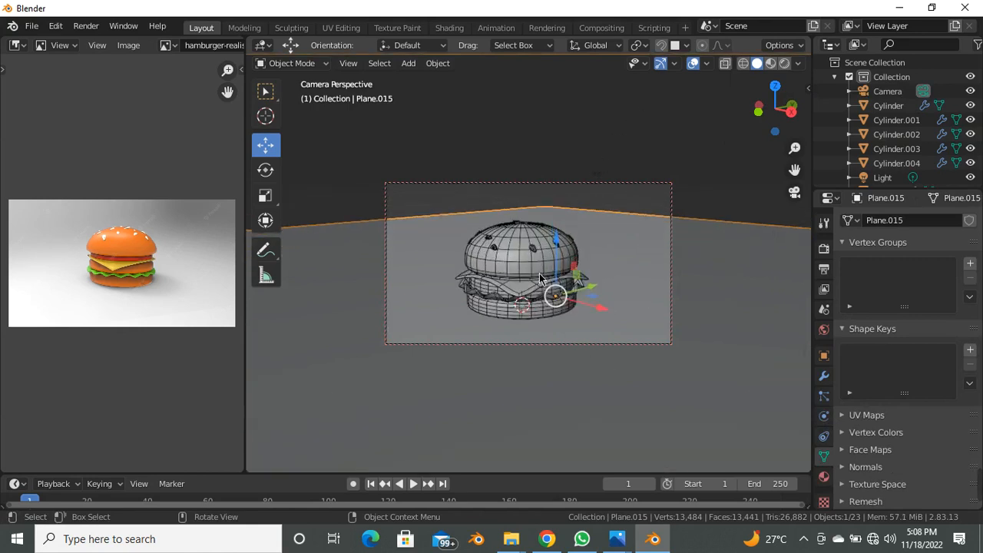
Pull the locked camera back slightly so the burger appears smaller in the frame, and disable Lock Camera to View.
scroll(540, 278, down, 2)
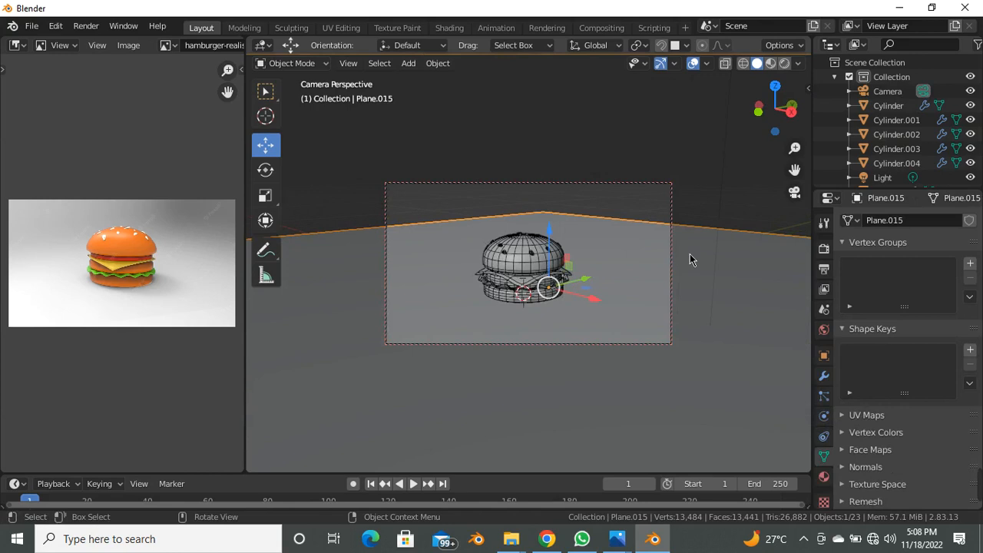
key(n)
click(783, 260)
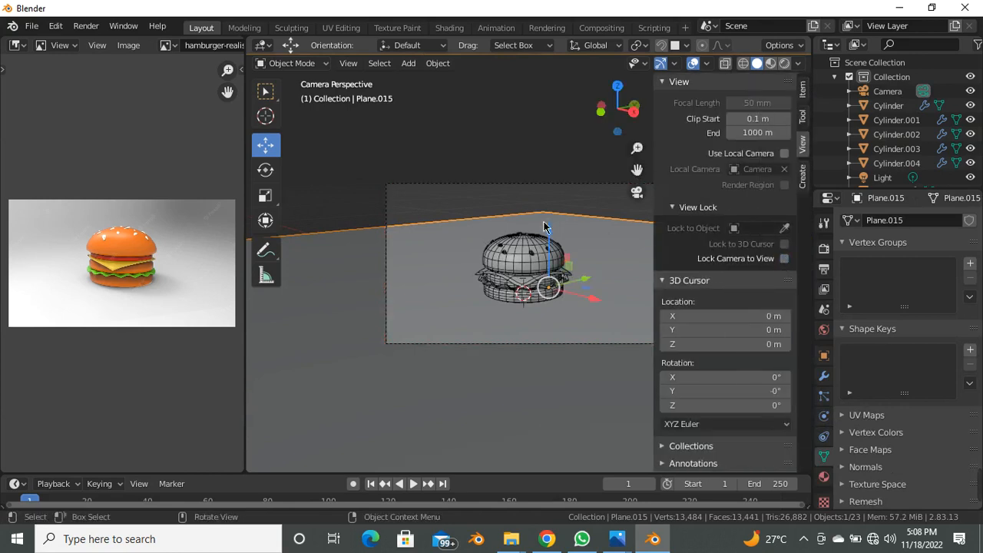
key(n)
Leave the camera view and scale up the floor plane so it extends well beyond the burger and camera.
scroll(513, 307, down, 3)
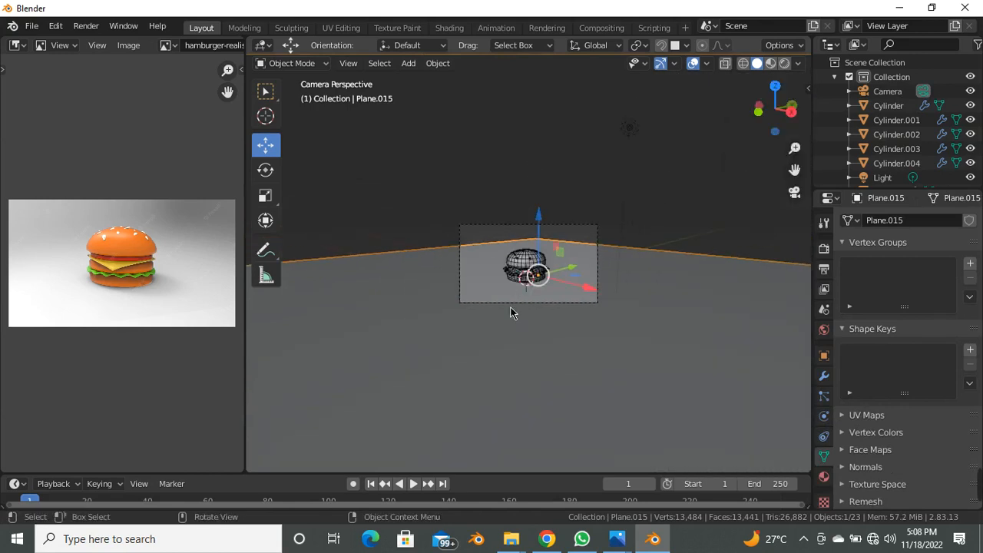
middle_drag(513, 312, 544, 241)
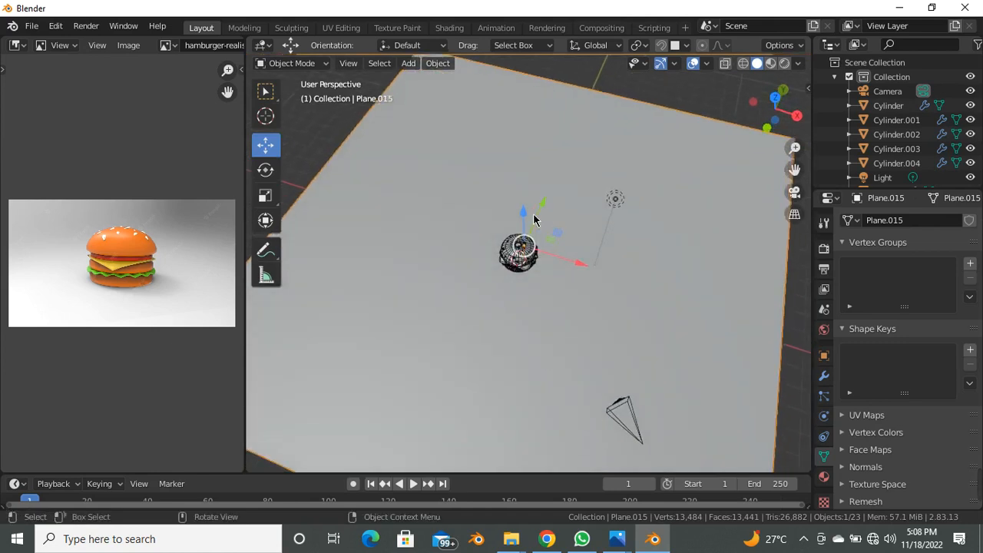
key(g)
click(538, 199)
key(s)
click(576, 399)
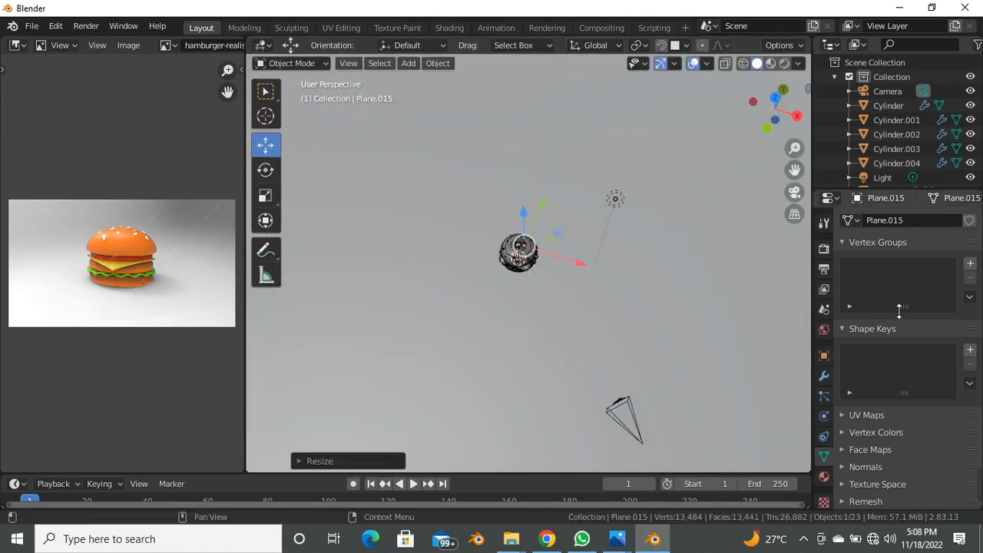
Look through the camera and enlarge the floor plane about 3.3 times more so it fills the whole camera frame.
click(795, 192)
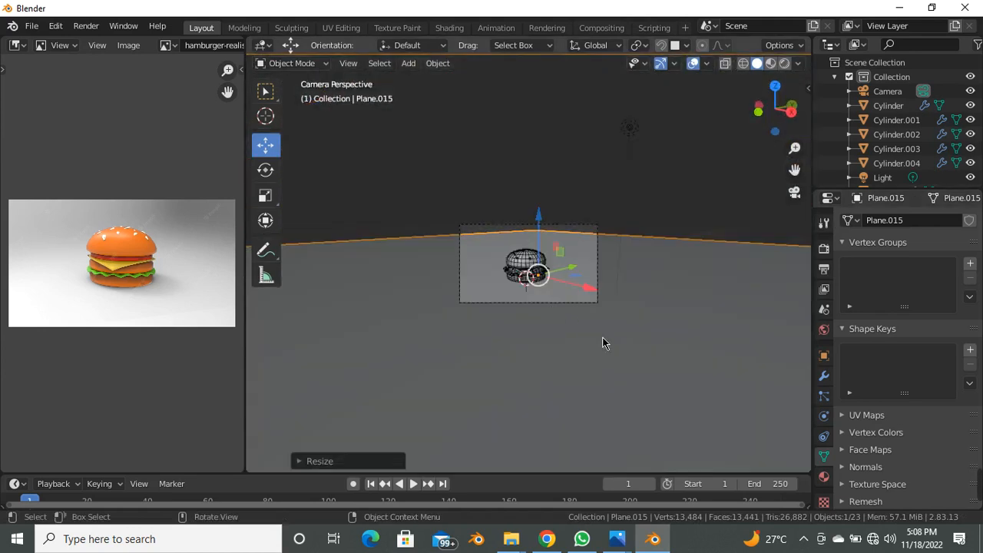
key(s)
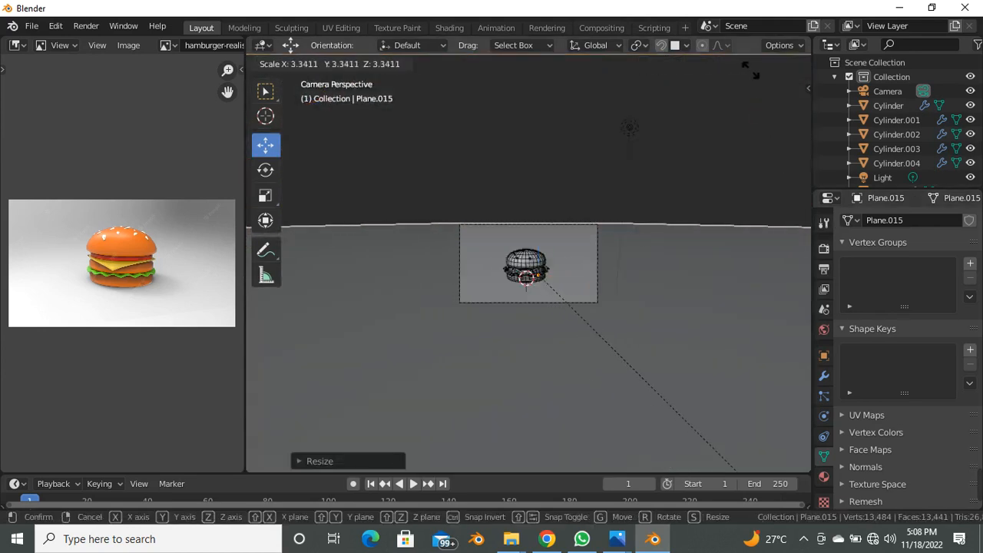
click(751, 74)
scroll(547, 185, up, 3)
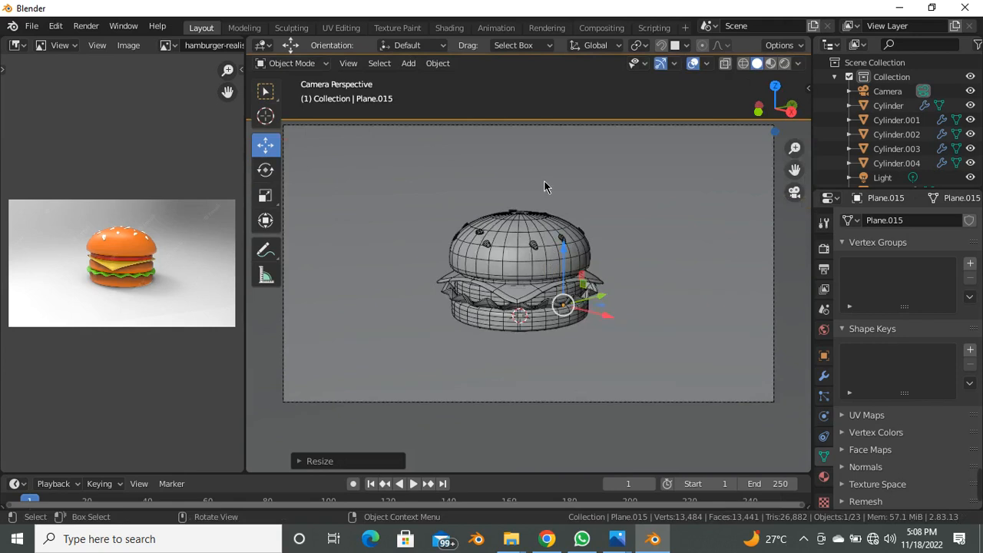
scroll(538, 196, down, 2)
scroll(530, 202, down, 3)
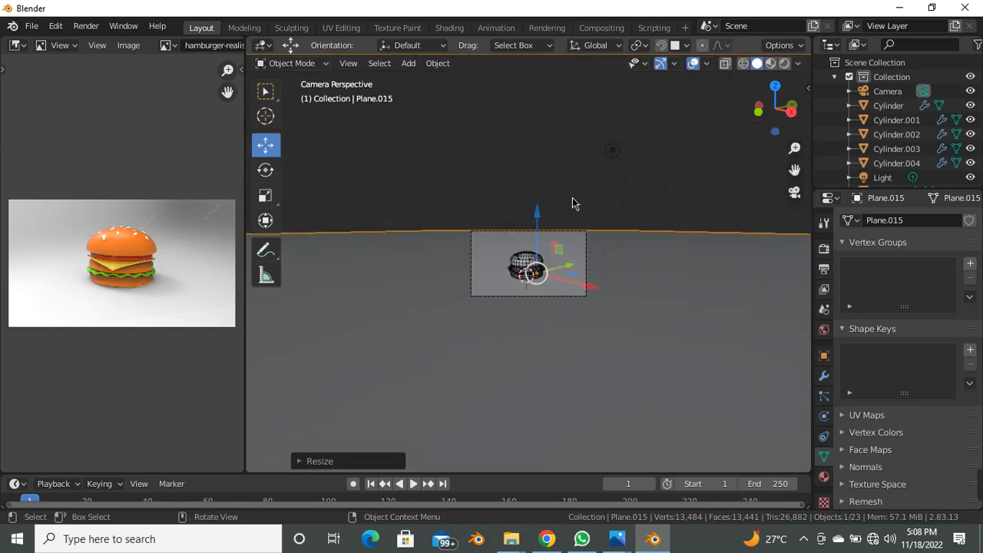
scroll(530, 273, up, 5)
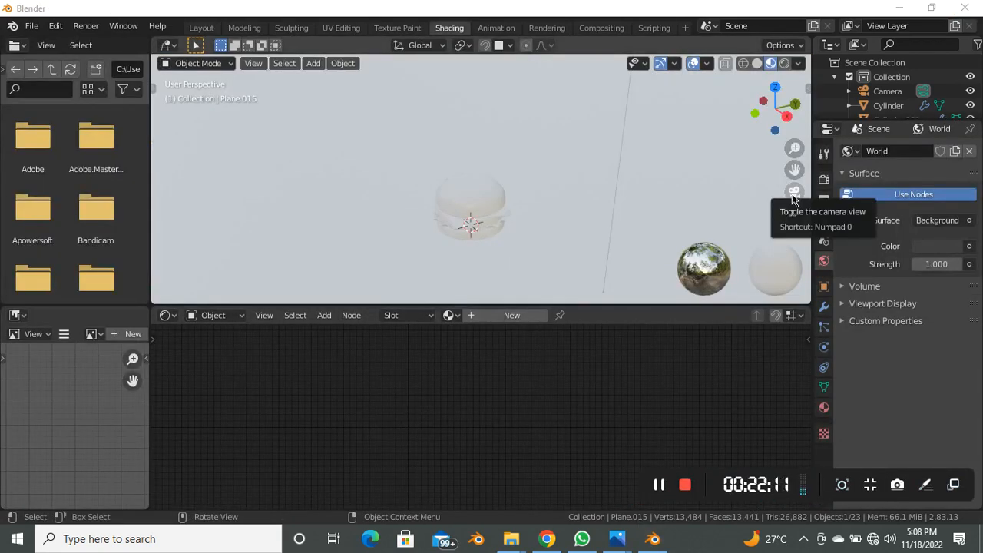
Switch to the Shading workspace and show the burger through the scene camera there.
click(794, 192)
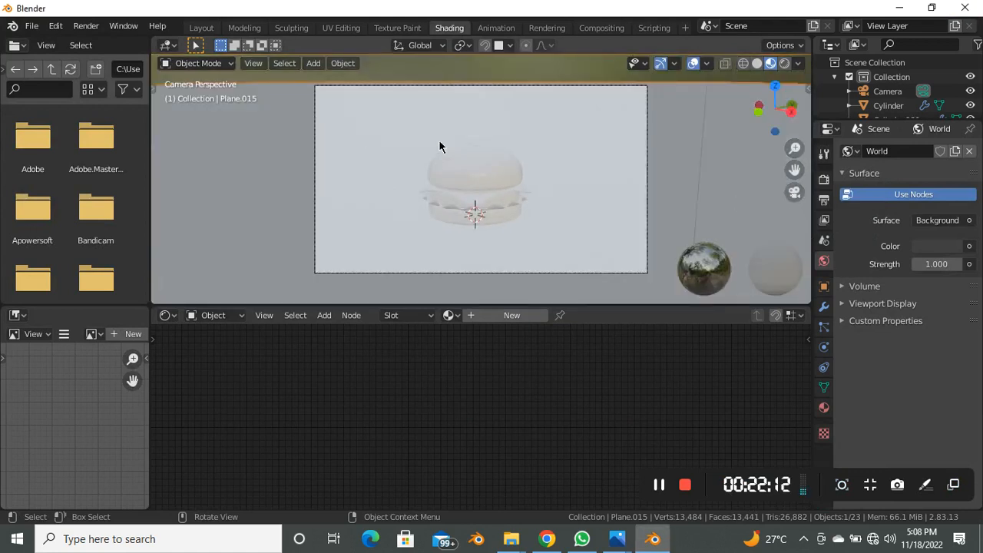
scroll(371, 136, up, 2)
scroll(481, 201, down, 1)
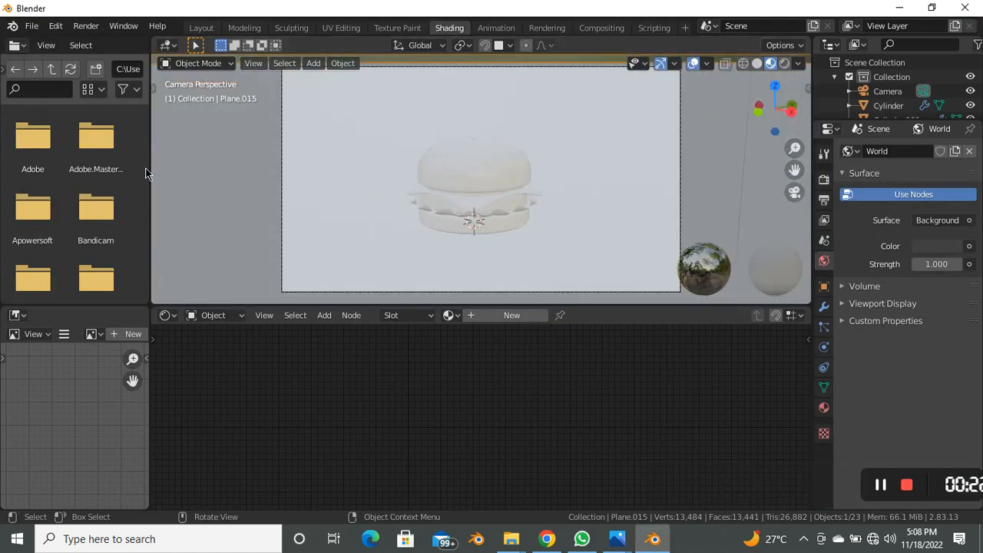
scroll(432, 201, up, 2)
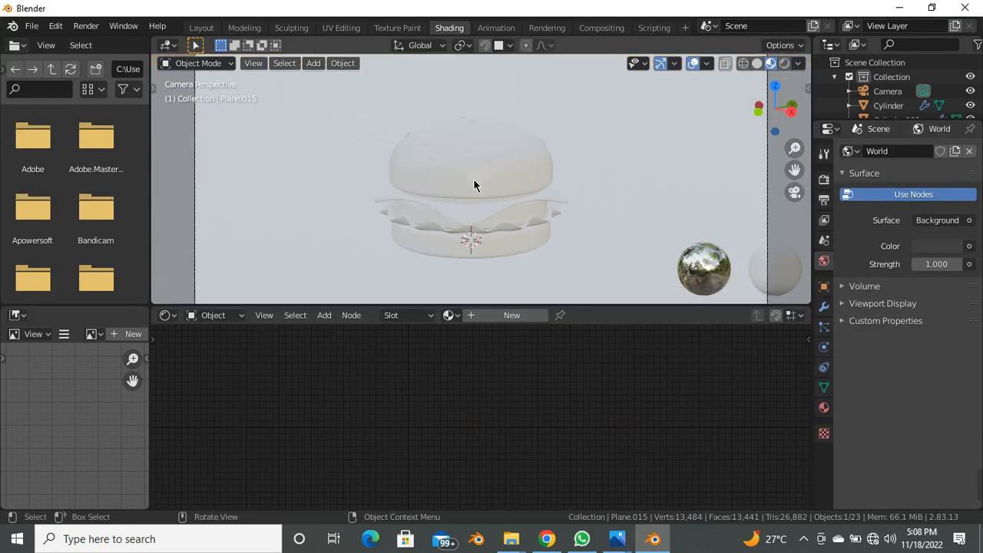
scroll(474, 186, down, 1)
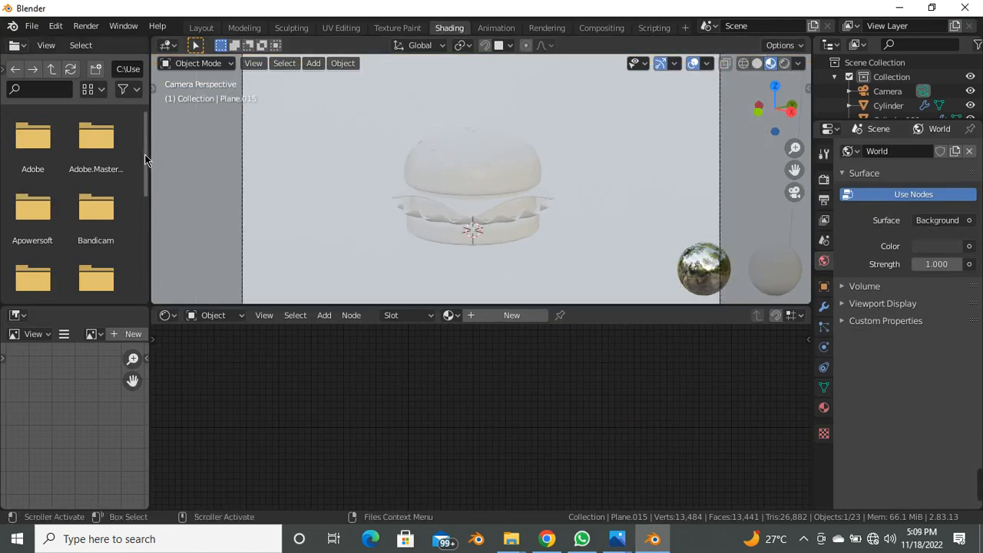
Split the Shading workspace's 3D viewport vertically into two areas and narrow the file browser column to widen the new area.
right_click(820, 109)
click(749, 103)
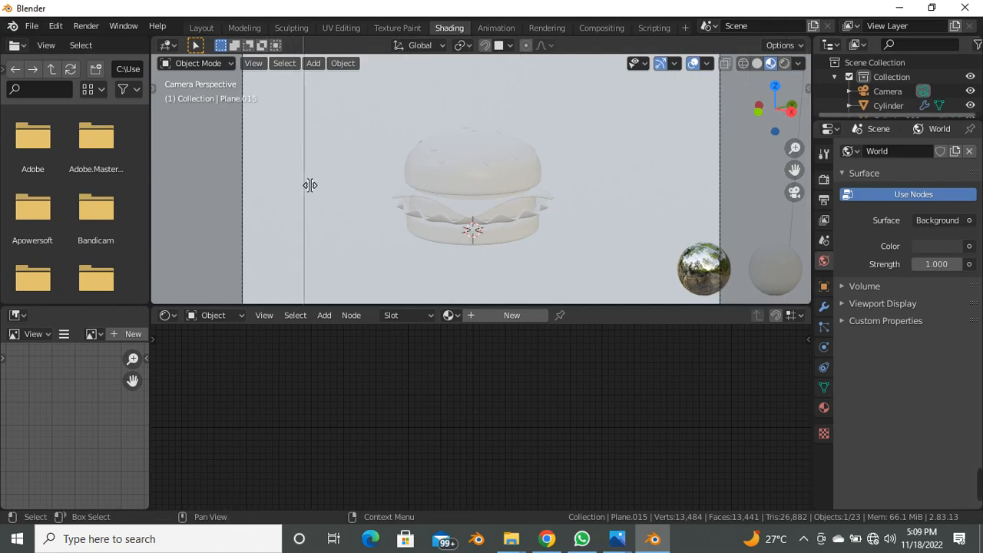
click(305, 185)
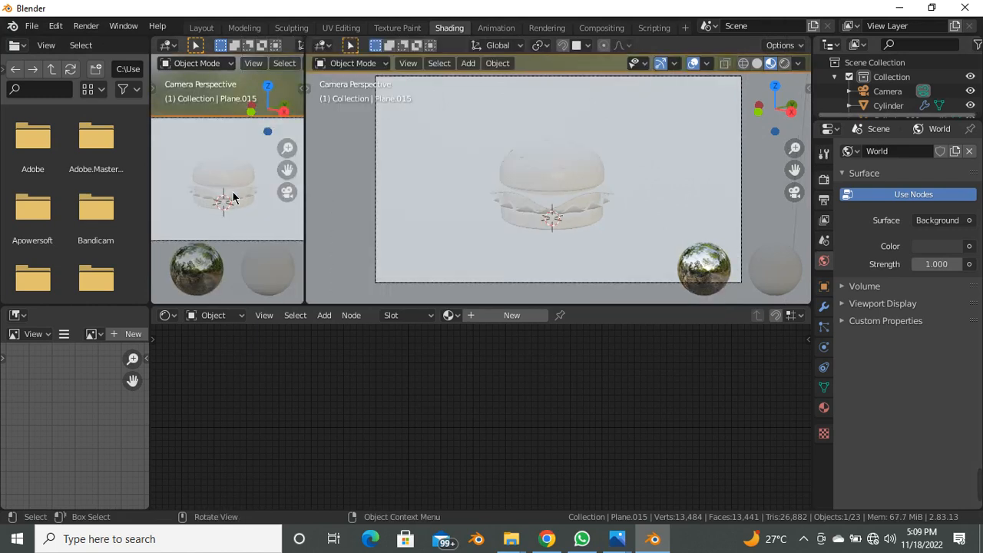
scroll(233, 195, down, 2)
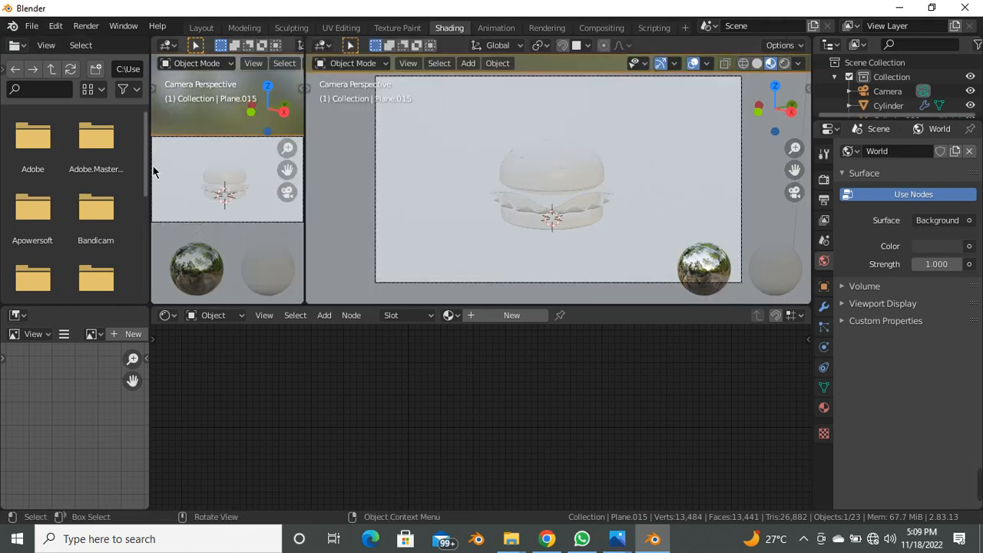
scroll(136, 165, down, 1)
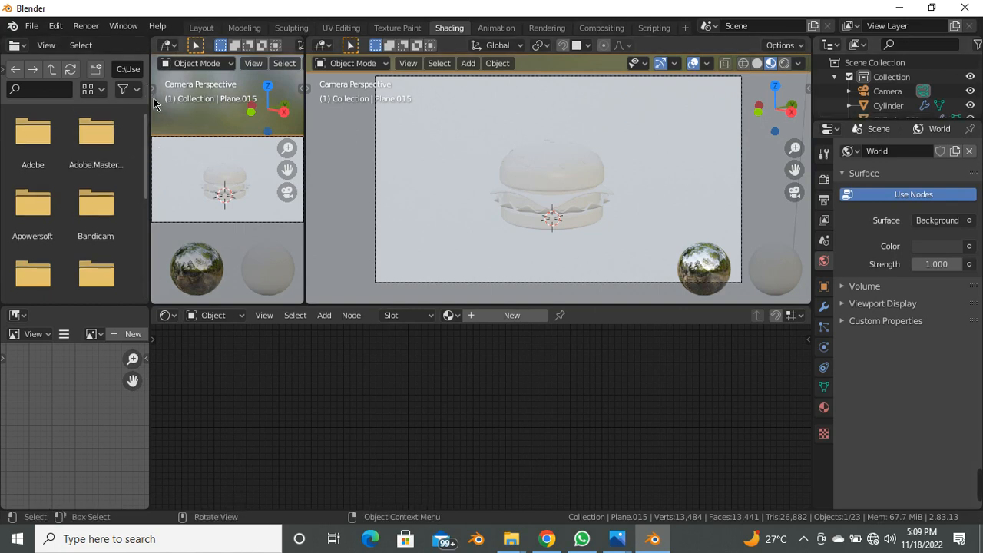
drag(150, 106, 25, 91)
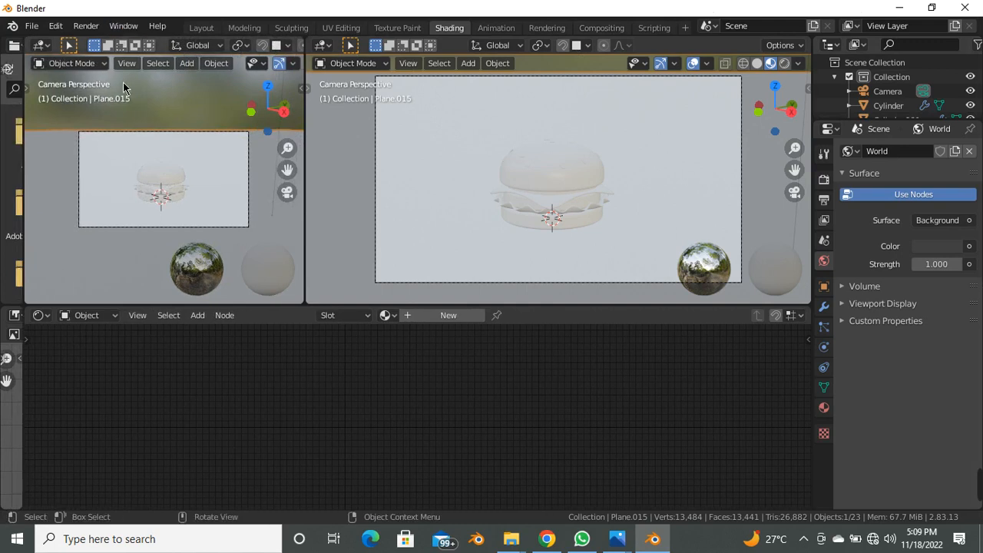
scroll(126, 87, up, 1)
click(177, 98)
scroll(281, 29, down, 1)
scroll(245, 44, down, 1)
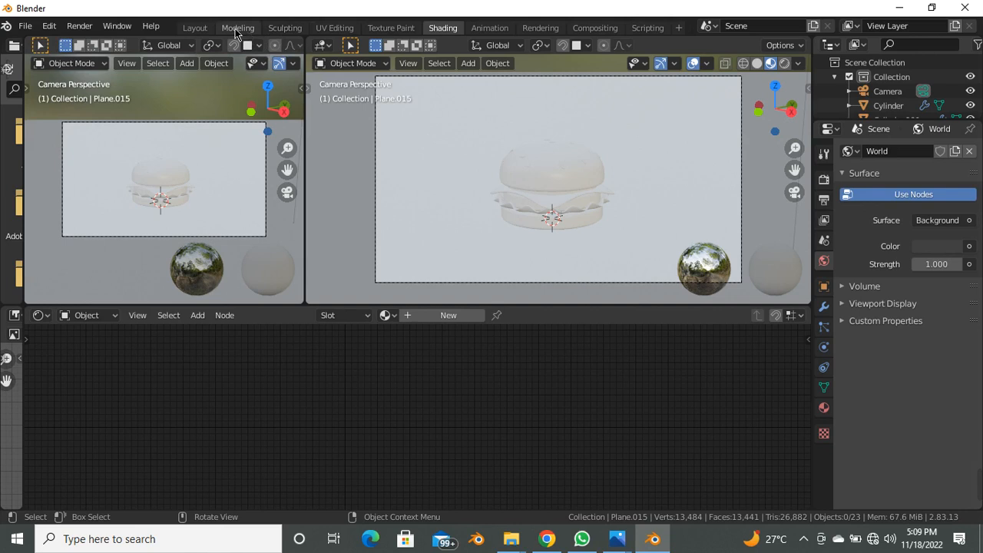
Turn the smaller 3D viewport of the Shading workspace into an Image Editor and display the hamburger-realistic reference image in it.
click(195, 28)
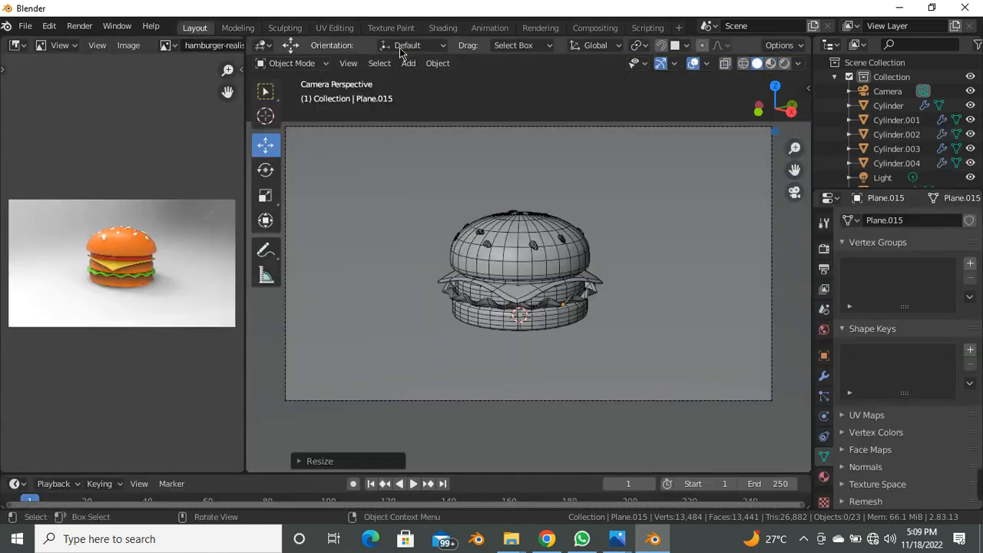
click(443, 28)
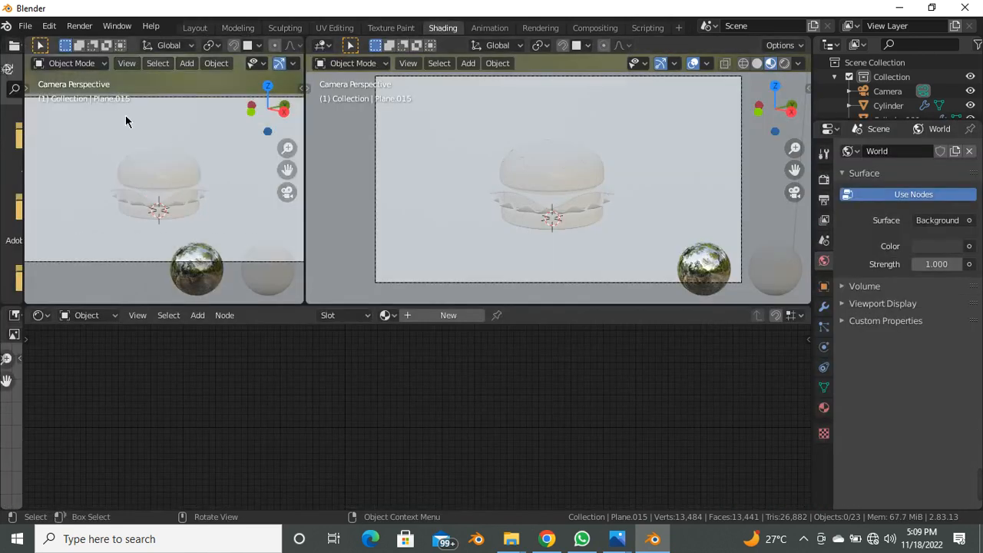
scroll(40, 46, up, 1)
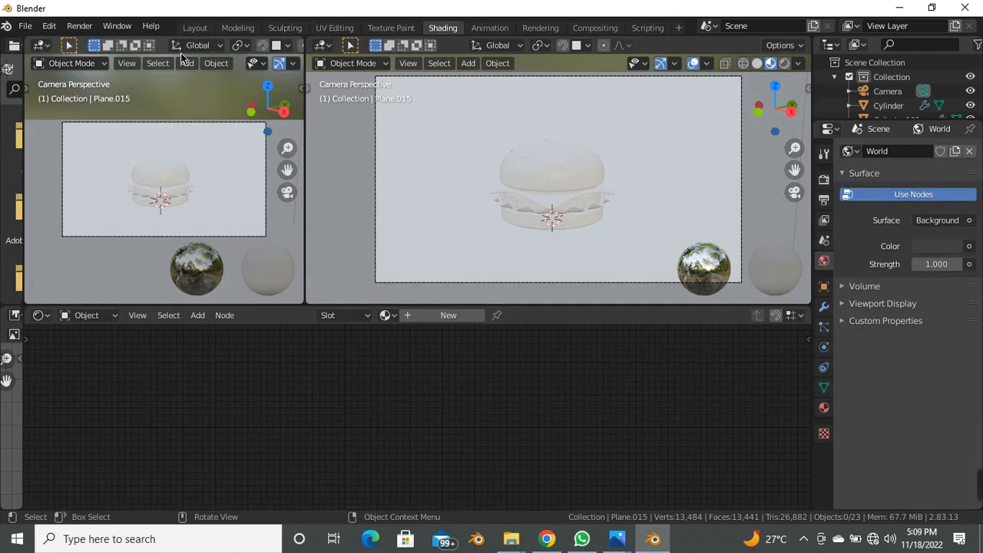
click(40, 46)
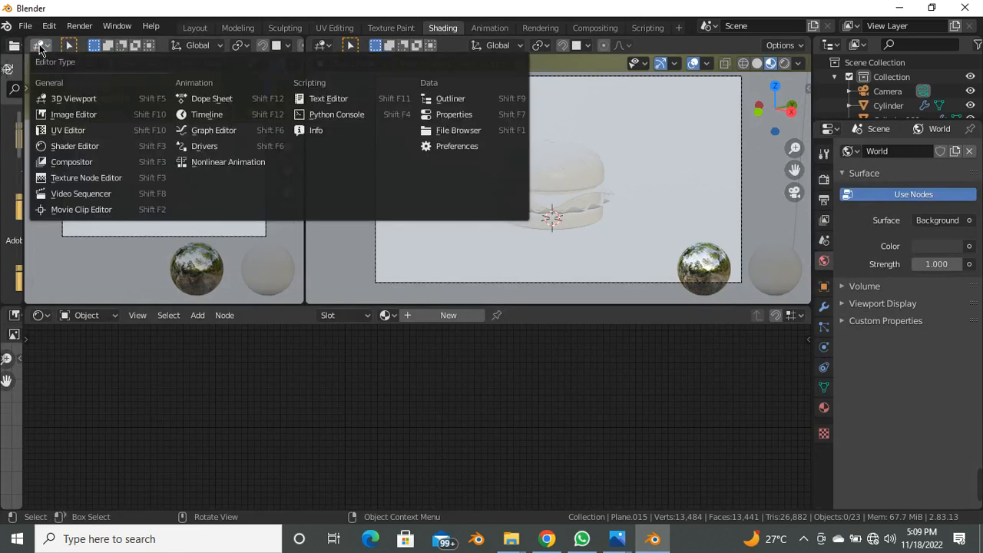
click(73, 115)
scroll(136, 146, down, 1)
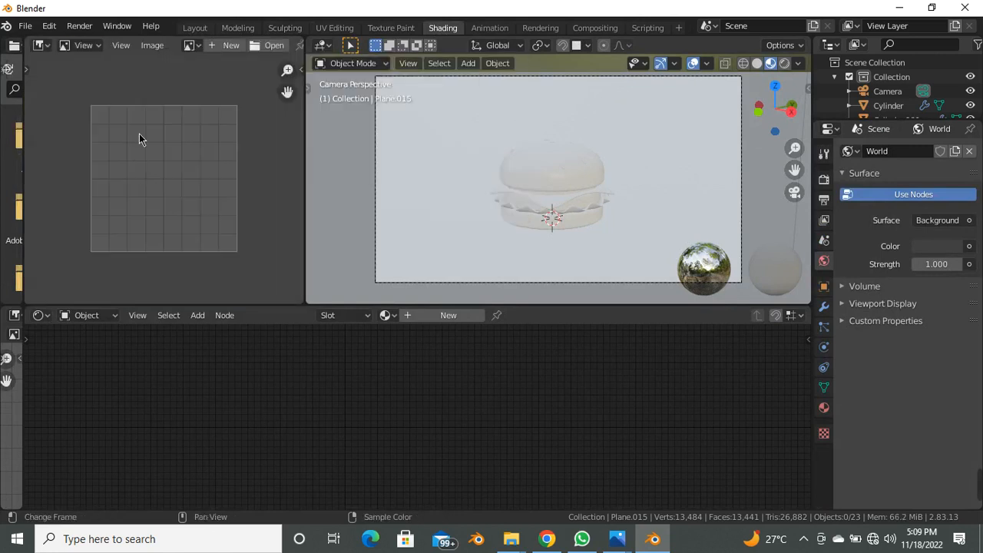
click(158, 48)
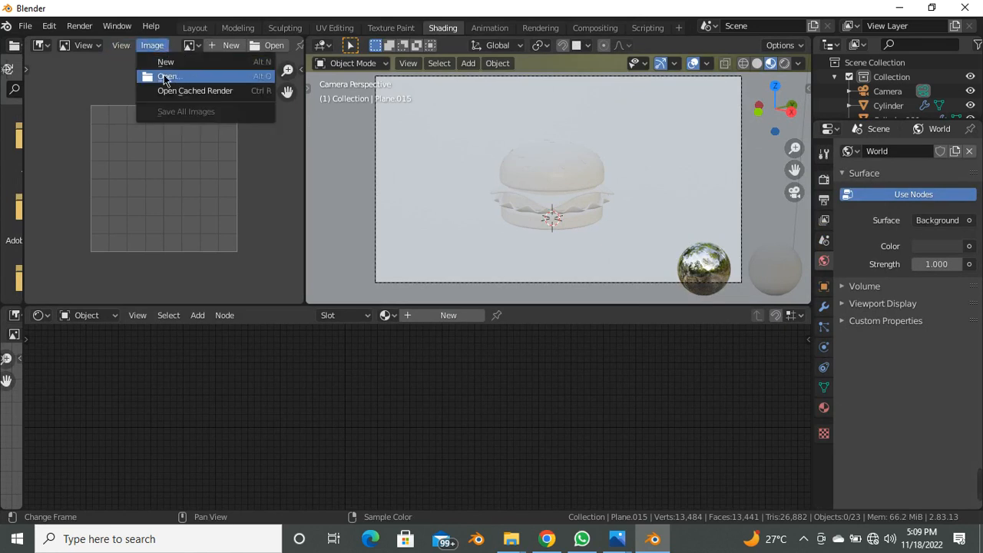
click(192, 46)
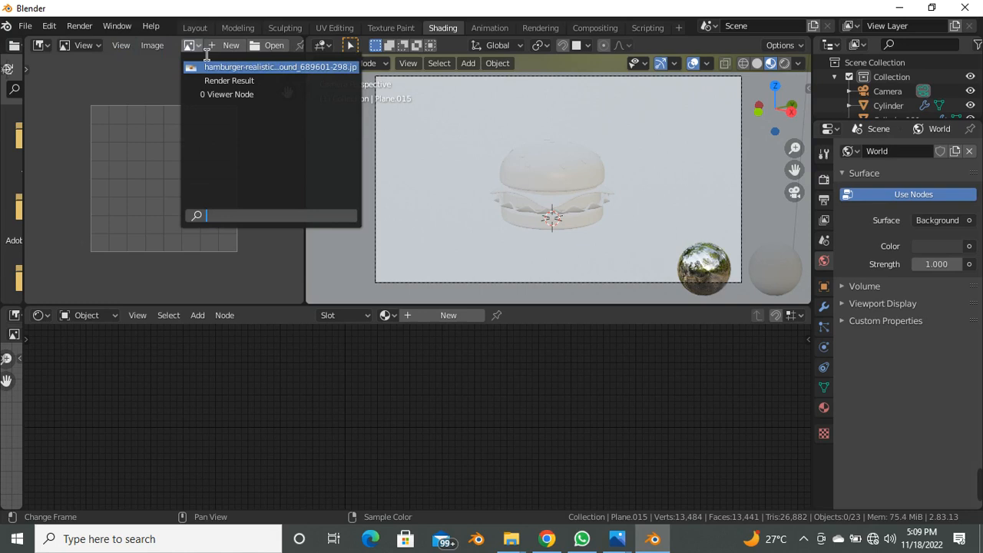
click(230, 68)
scroll(149, 163, down, 5)
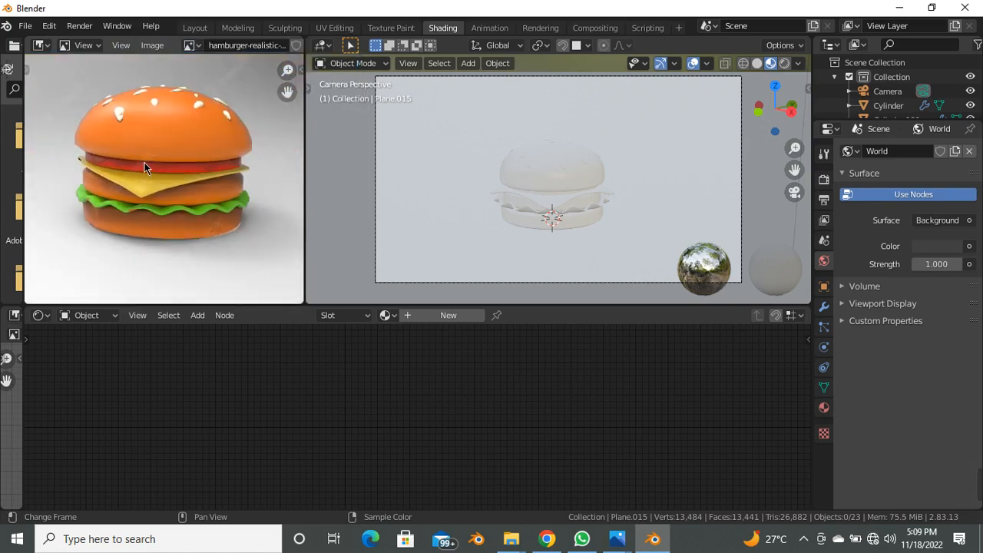
scroll(219, 188, up, 1)
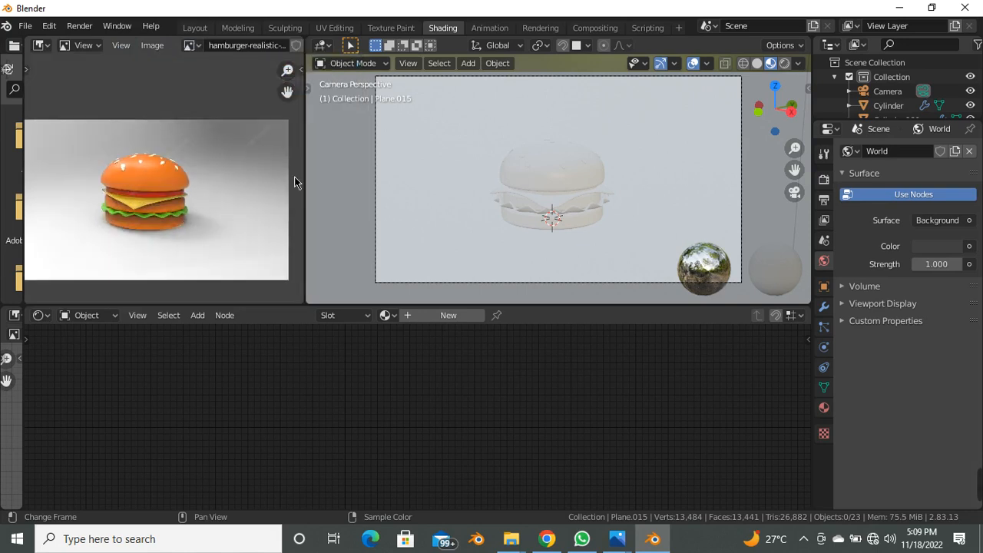
Select the top bun and create a new material for it, bringing its Principled BSDF base color into close view.
click(528, 176)
scroll(530, 177, up, 1)
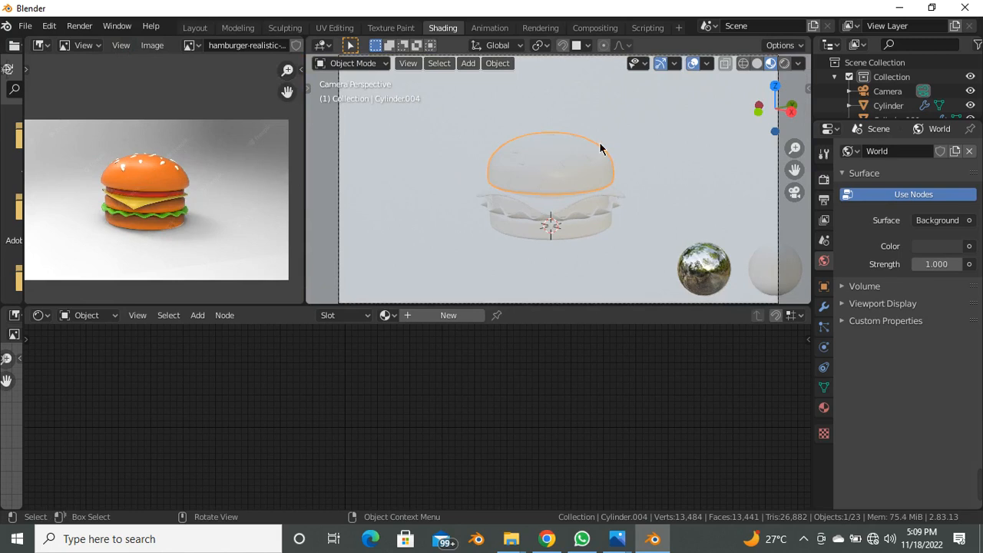
scroll(551, 195, down, 2)
scroll(551, 197, up, 2)
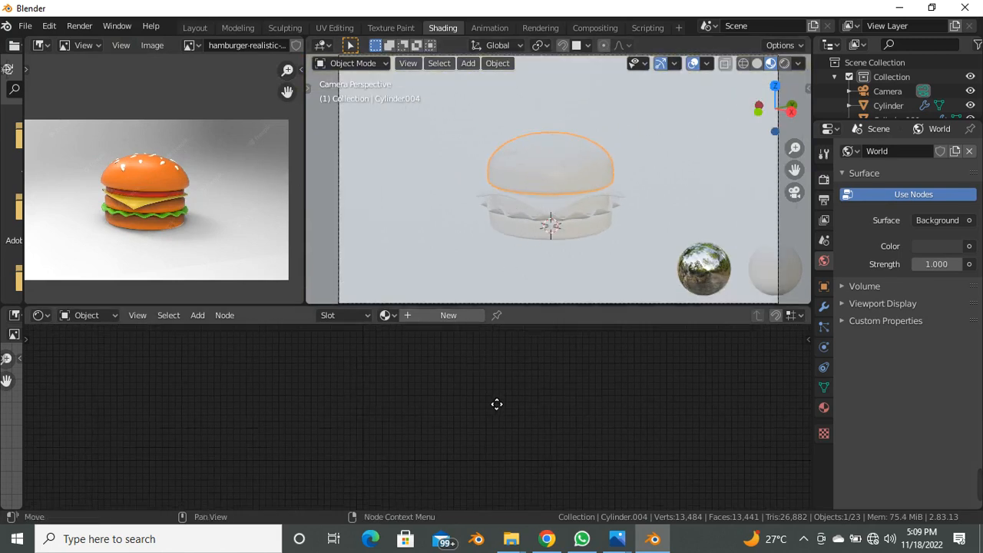
scroll(522, 197, down, 1)
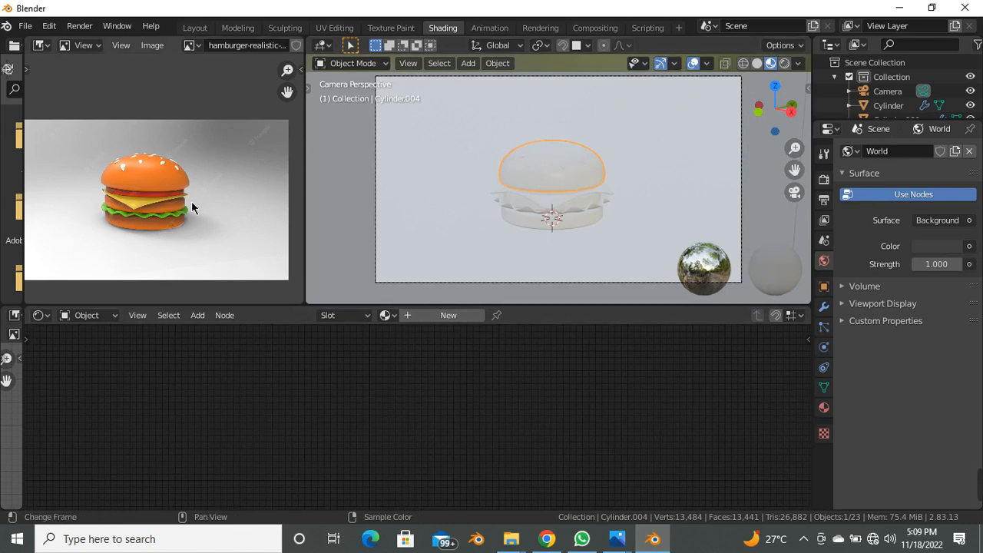
click(453, 315)
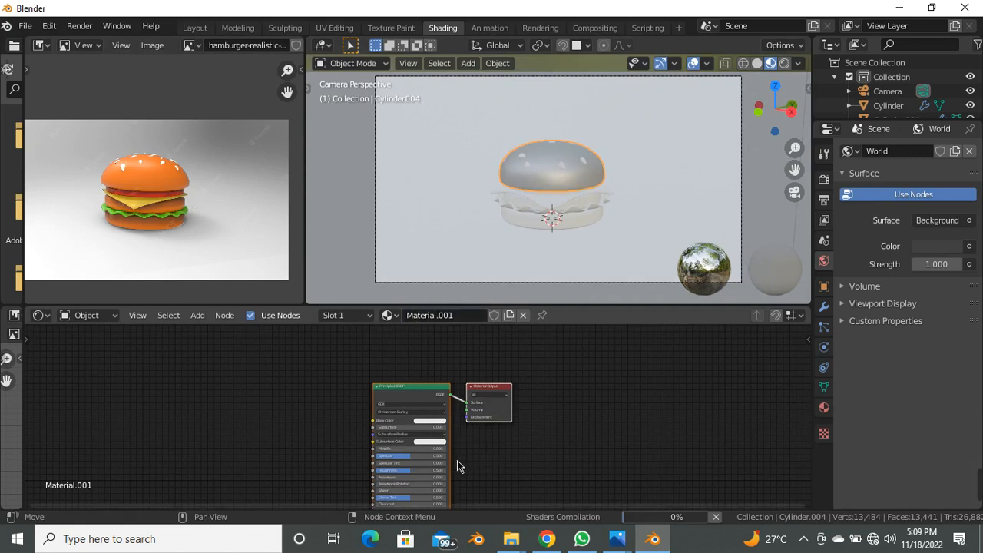
scroll(425, 422, up, 7)
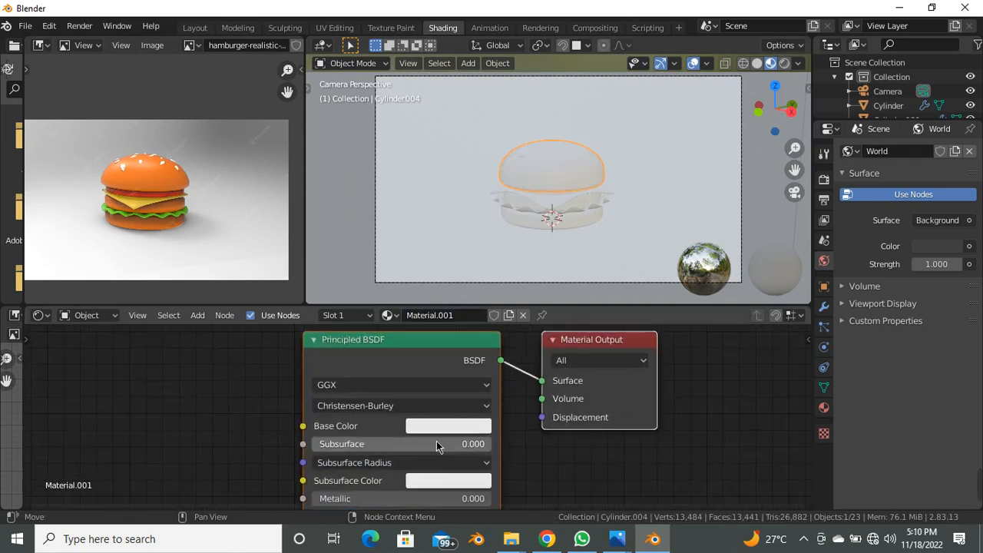
scroll(384, 438, down, 1)
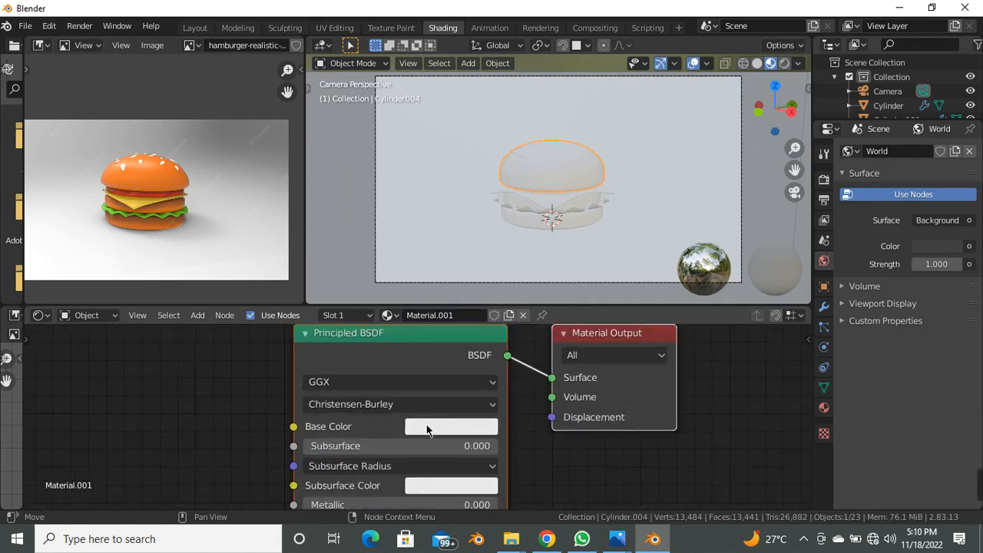
Set the top bun material's base color to the orange sampled from the bun in the reference image.
click(427, 428)
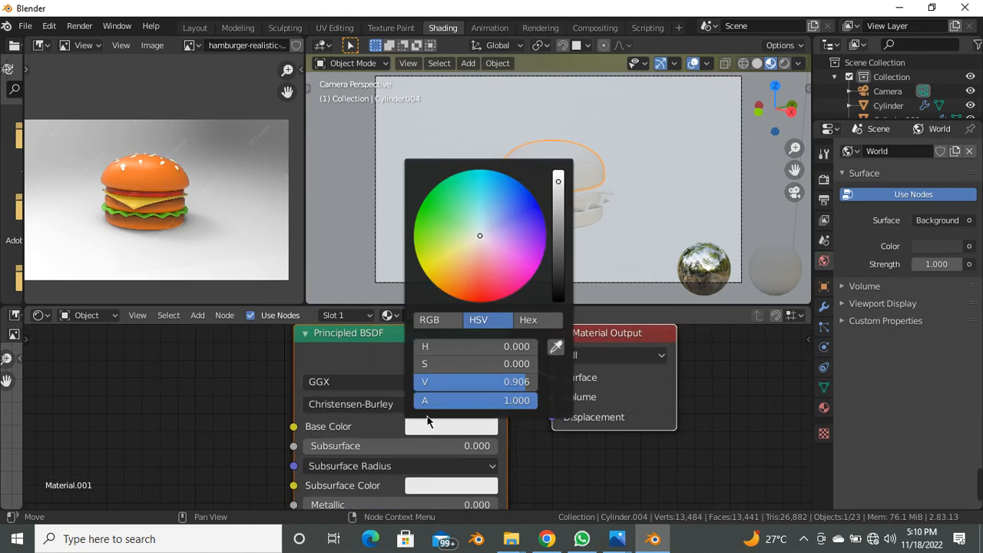
click(557, 348)
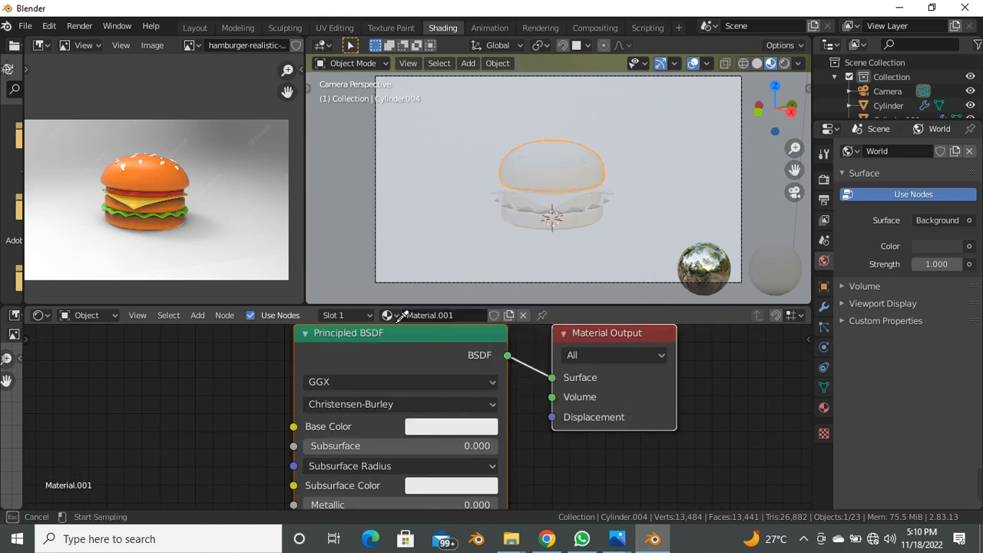
click(155, 177)
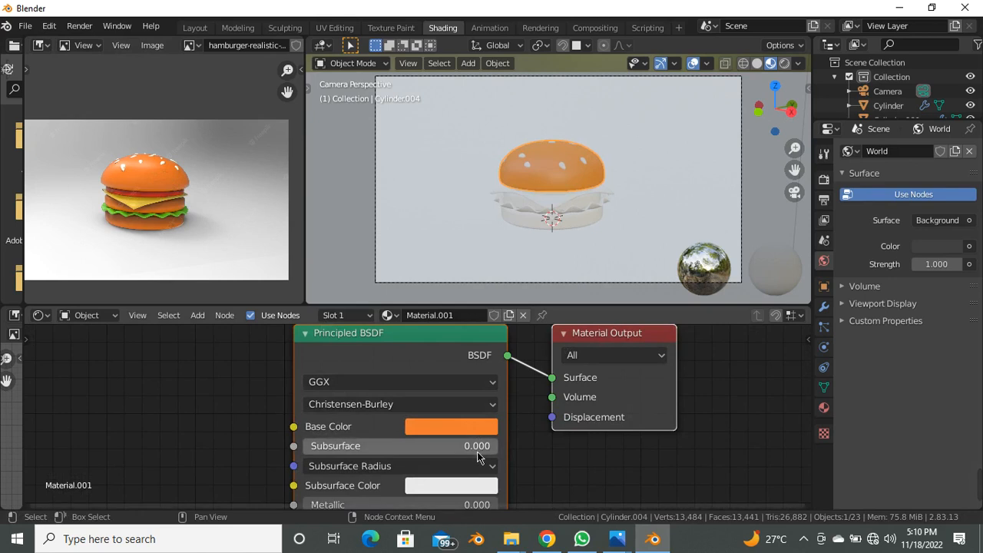
shift+scroll(514, 435, down, 3)
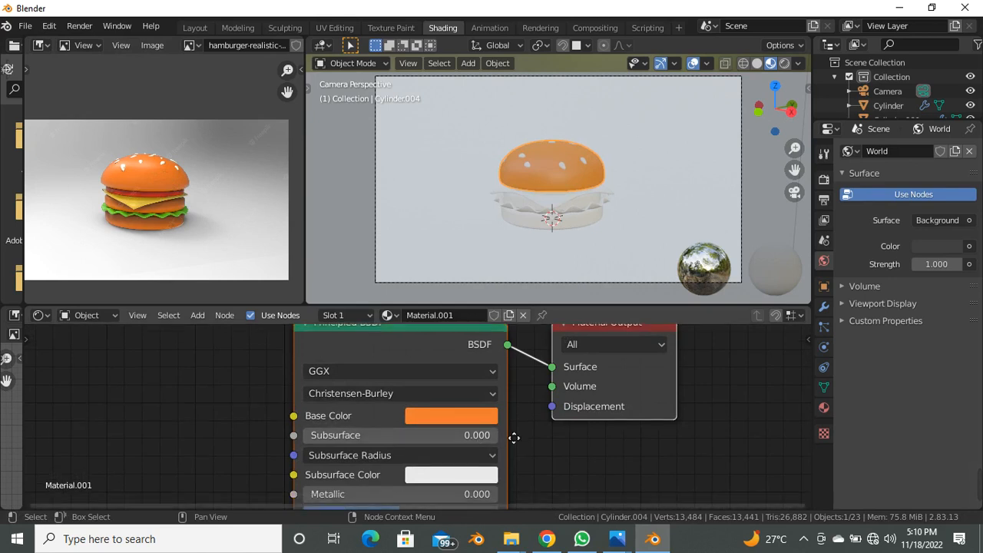
Give the tomato slice under the top bun a new material with red sampled from the reference image and roughness 0.255.
click(542, 192)
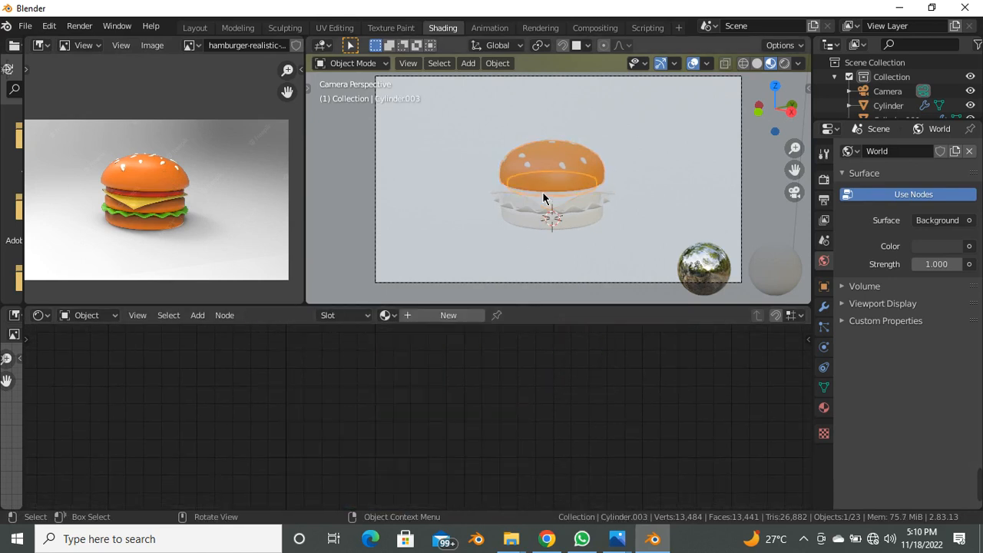
click(448, 315)
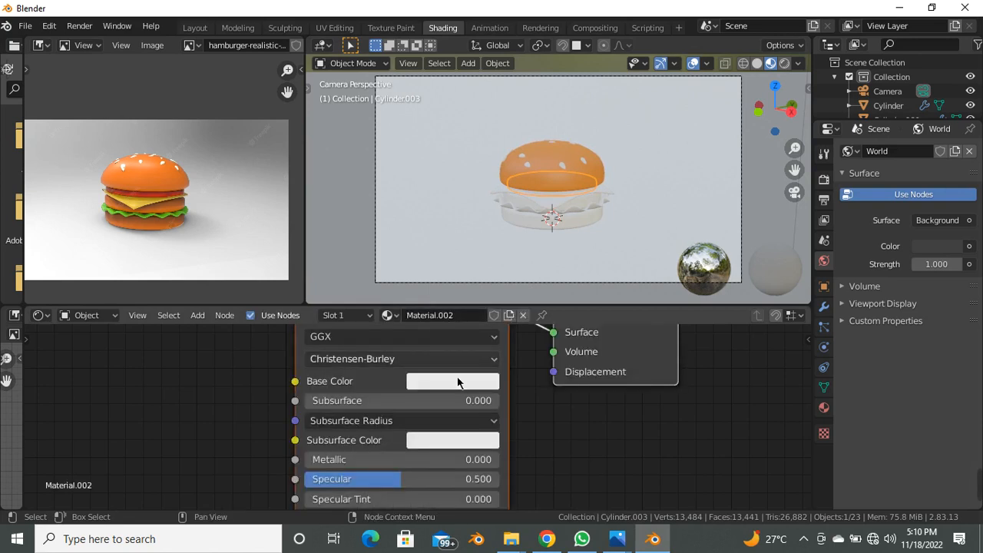
click(458, 382)
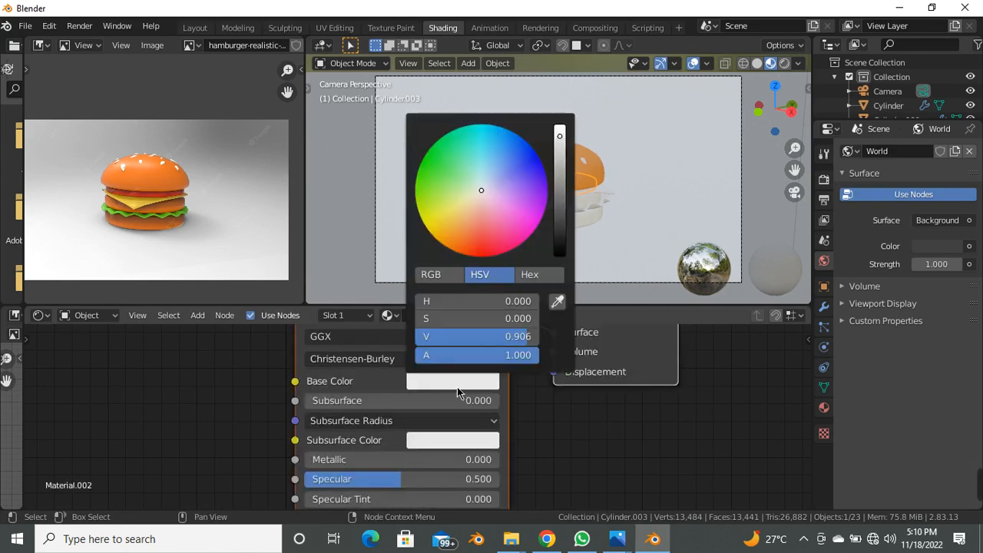
click(557, 304)
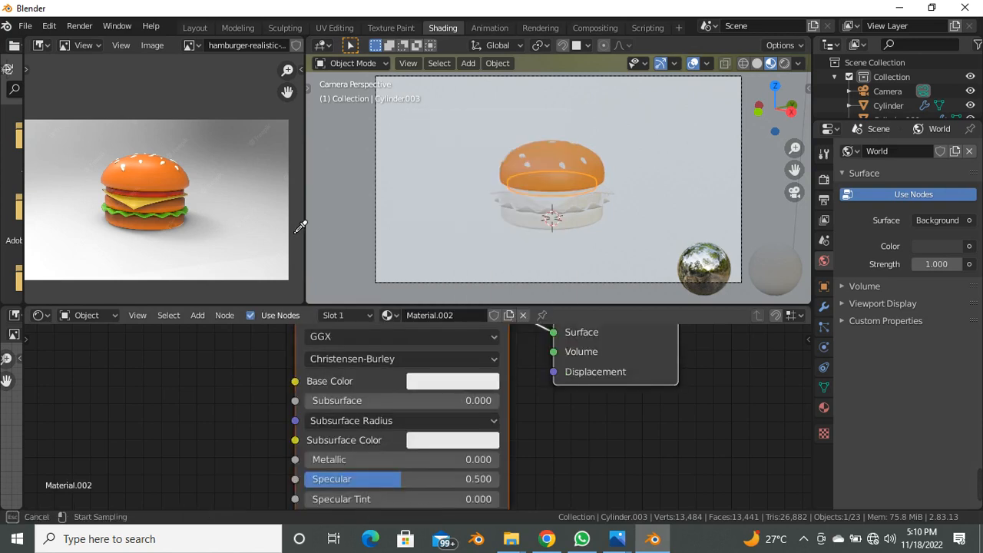
click(166, 199)
scroll(542, 203, up, 5)
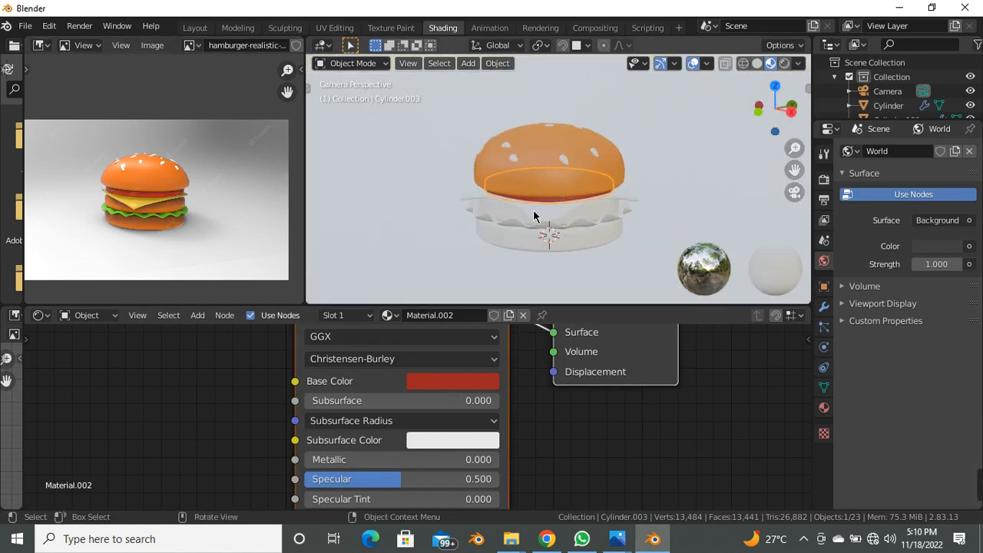
scroll(528, 218, down, 1)
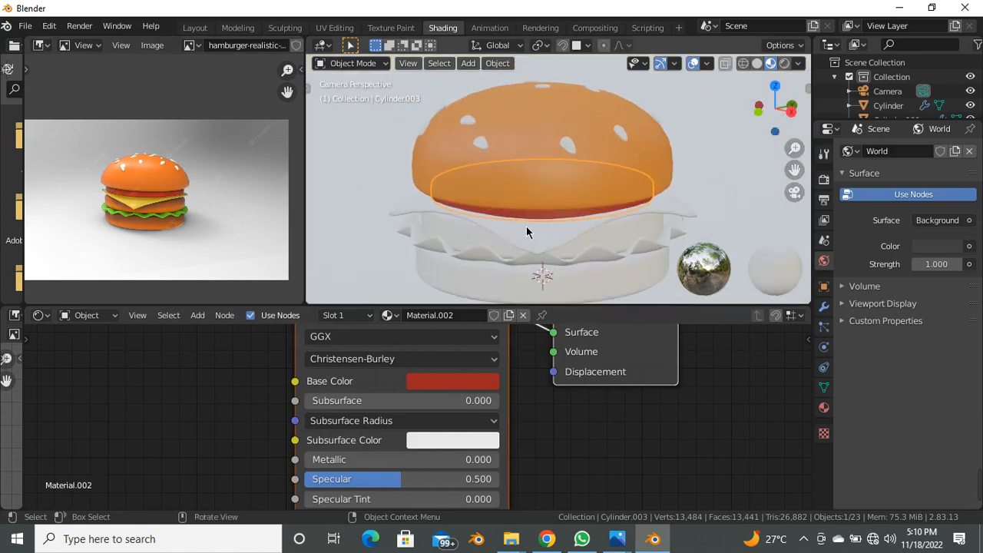
middle_drag(578, 459, 586, 383)
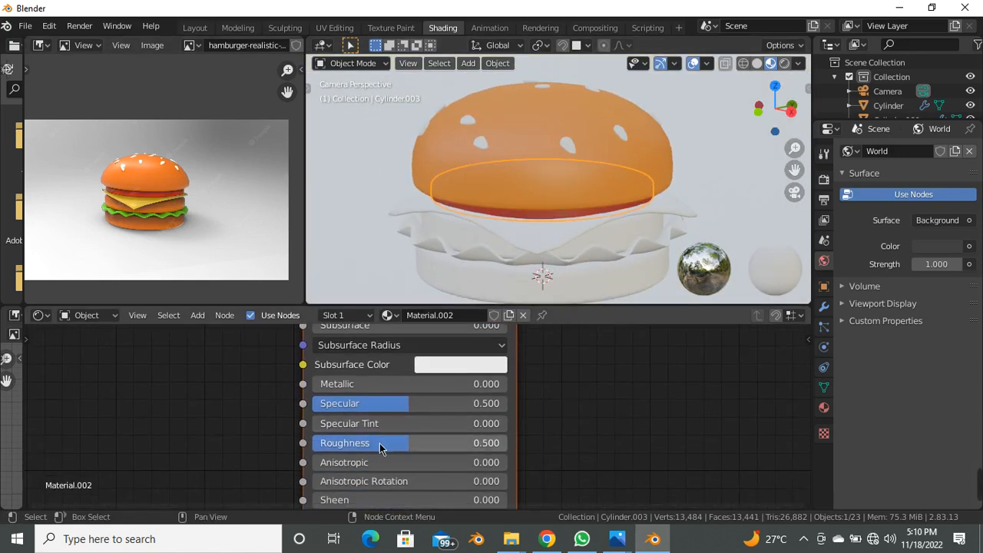
drag(397, 443, 349, 444)
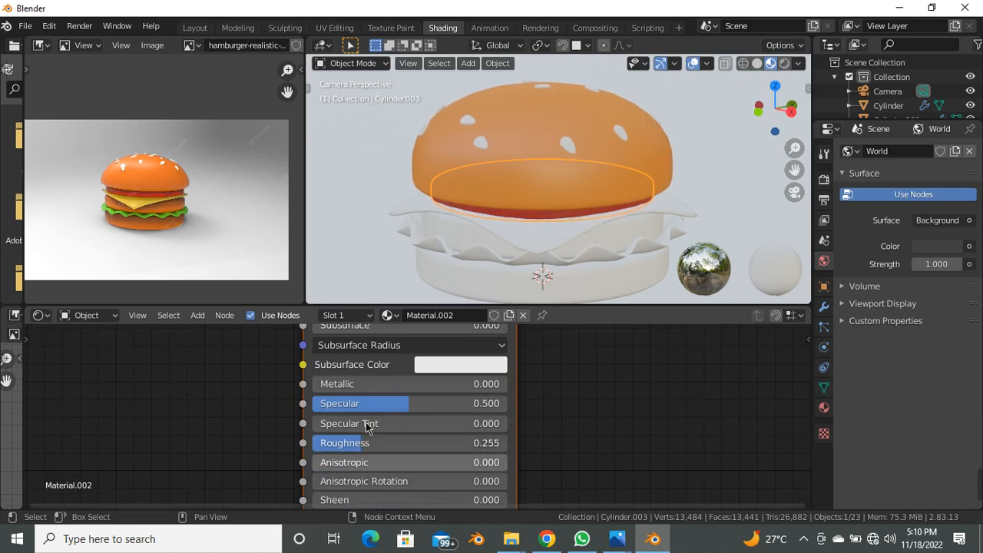
Set the top bun's roughness to 0.277 and deepen its orange base color to hue 0.055, saturation 0.845.
click(507, 158)
mouse_move(411, 444)
mouse_down()
mouse_move(349, 443)
mouse_move(366, 443)
mouse_up()
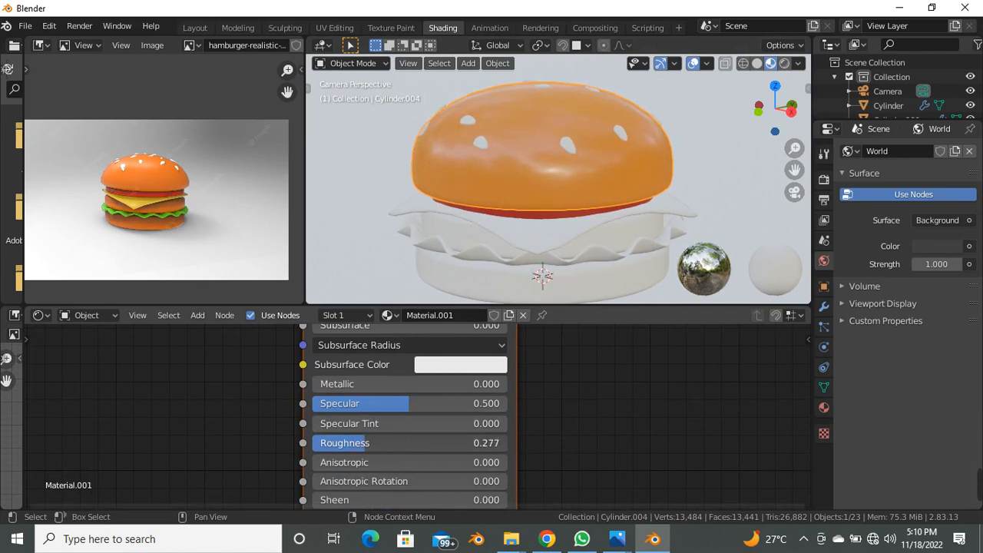
scroll(525, 393, up, 3)
middle_drag(439, 393, 443, 545)
click(462, 394)
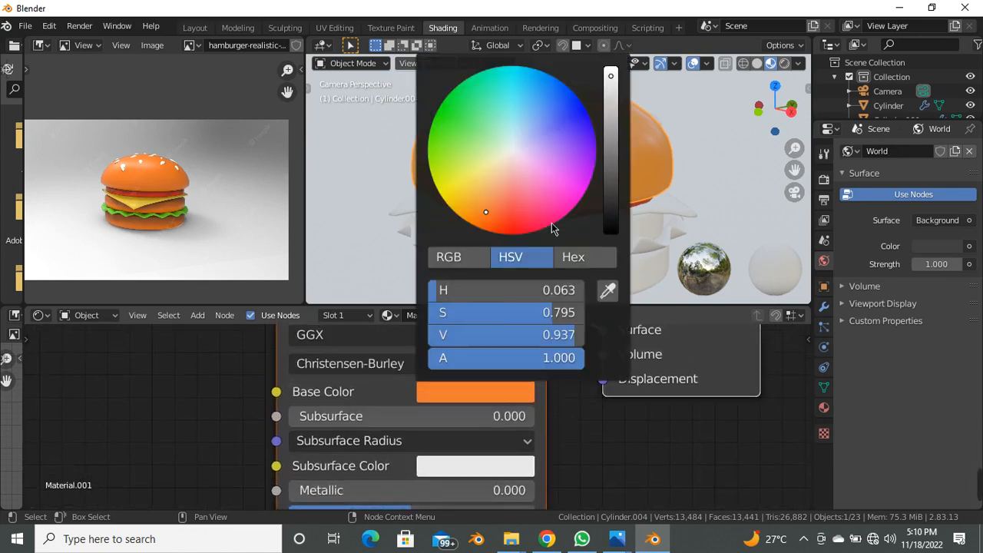
click(488, 218)
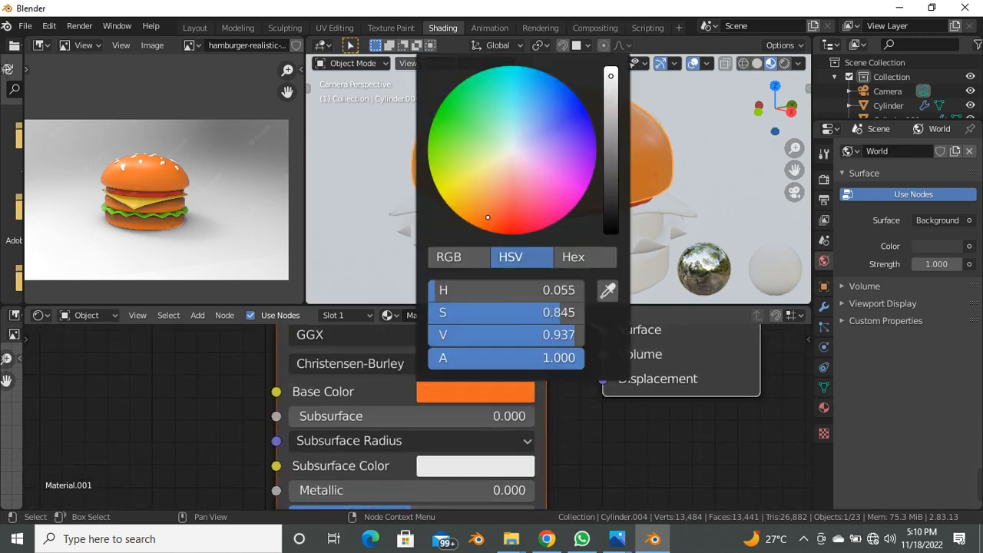
click(592, 159)
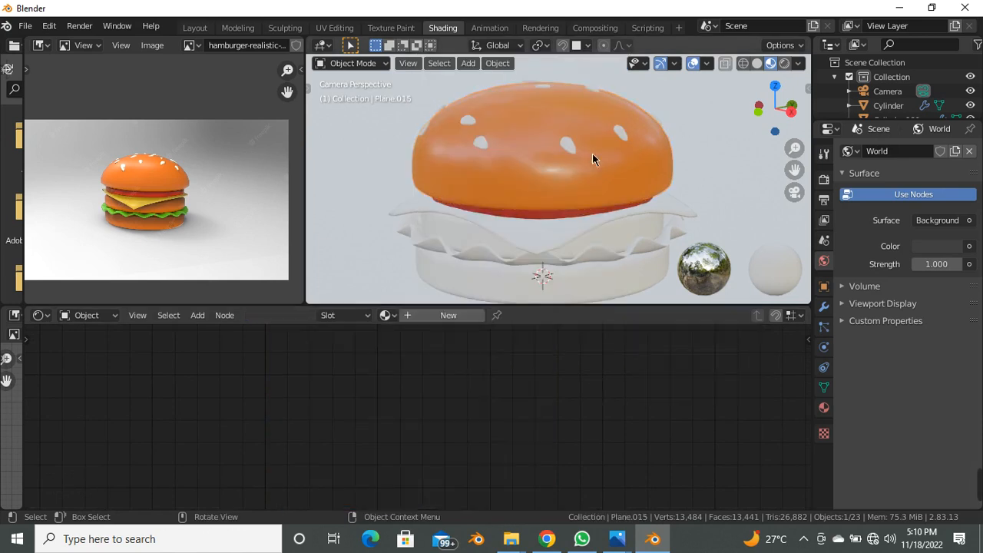
Lower the tomato slice's roughness to 0.227 and brighten its red base color.
click(542, 221)
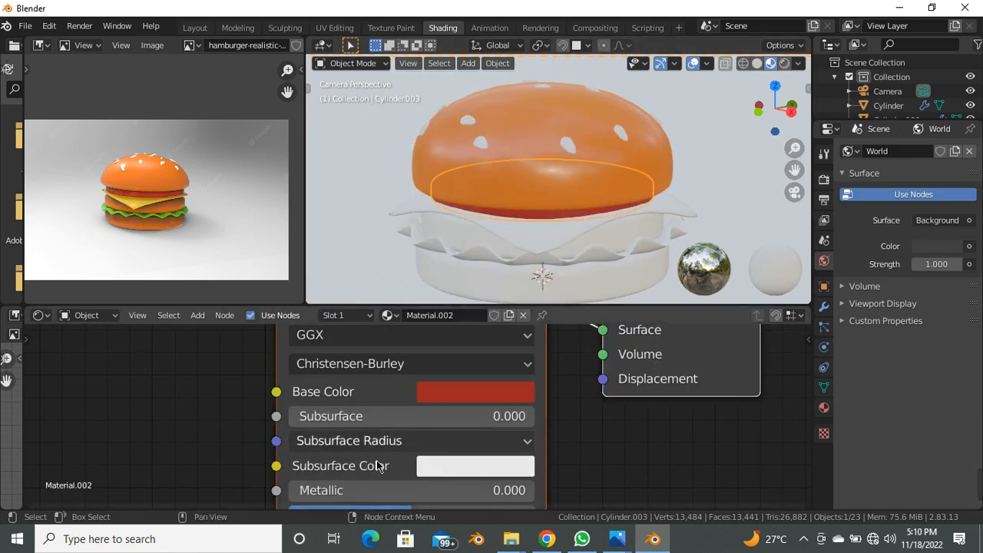
scroll(386, 435, down, 3)
middle_drag(387, 435, 393, 381)
drag(367, 476, 364, 477)
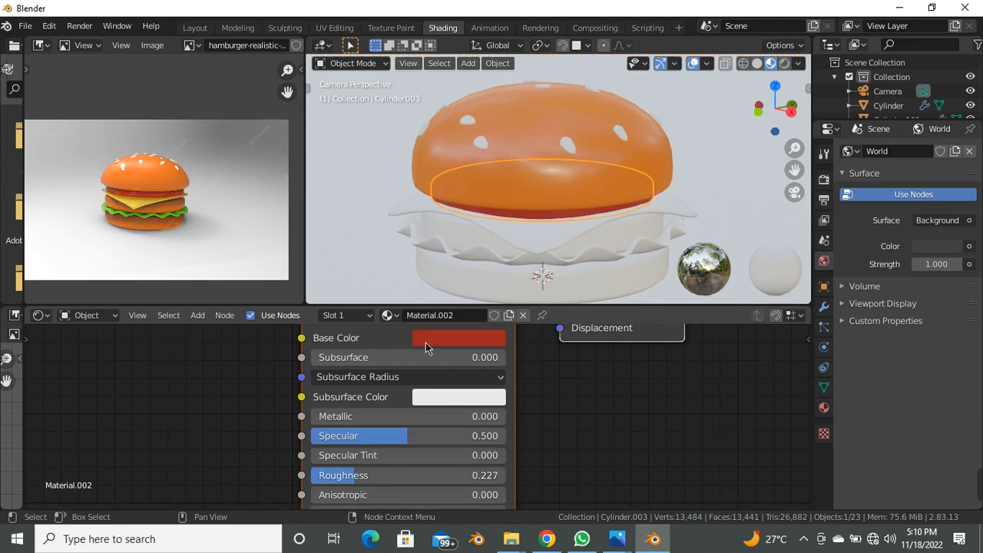
click(427, 340)
drag(573, 134, 574, 117)
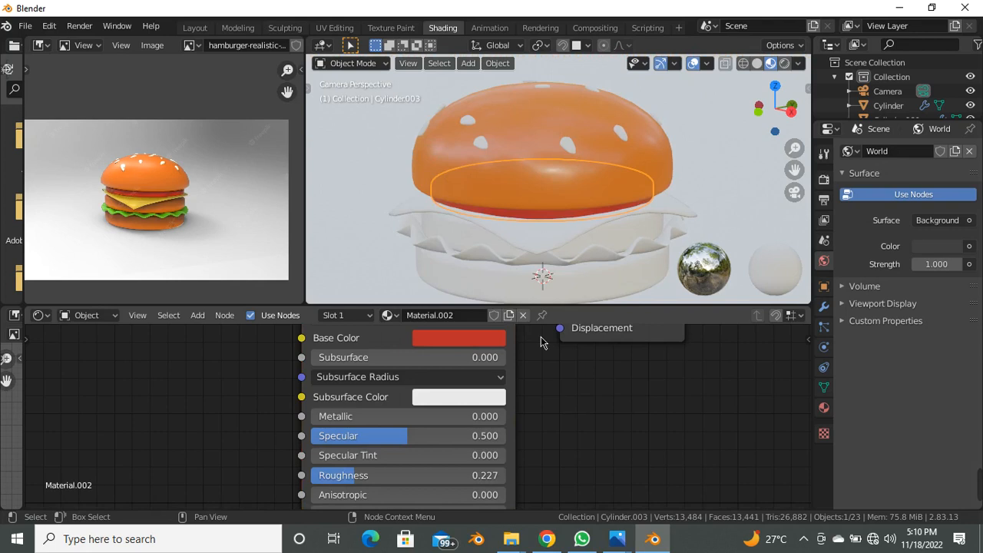
Create a new material for the cheese slice with its base color sampled from the cheese in the reference image.
click(516, 225)
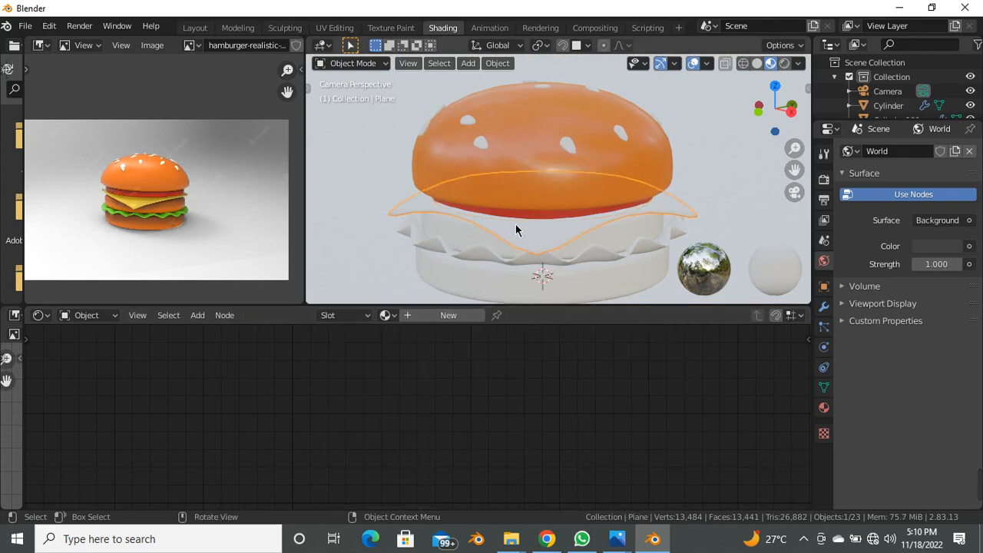
click(451, 316)
click(445, 343)
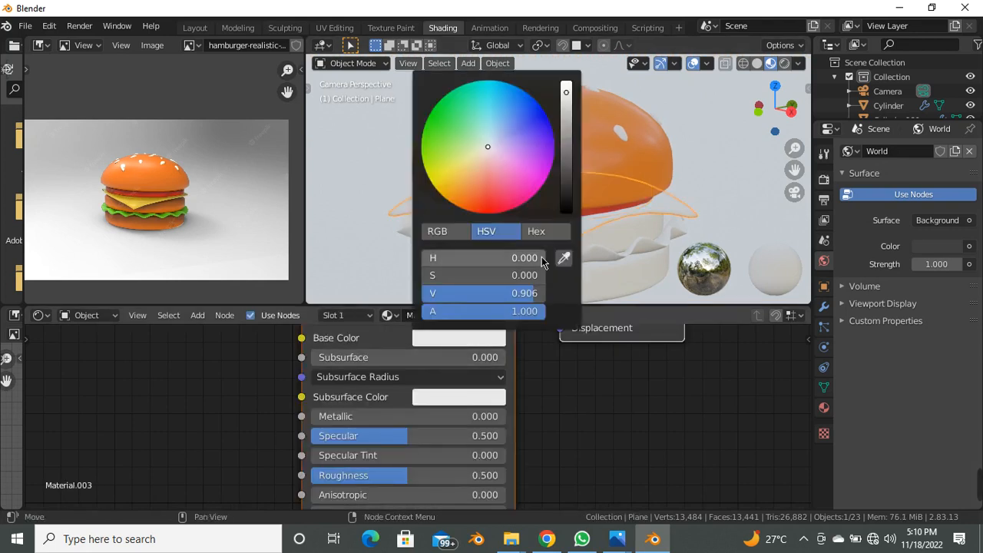
click(565, 260)
click(143, 207)
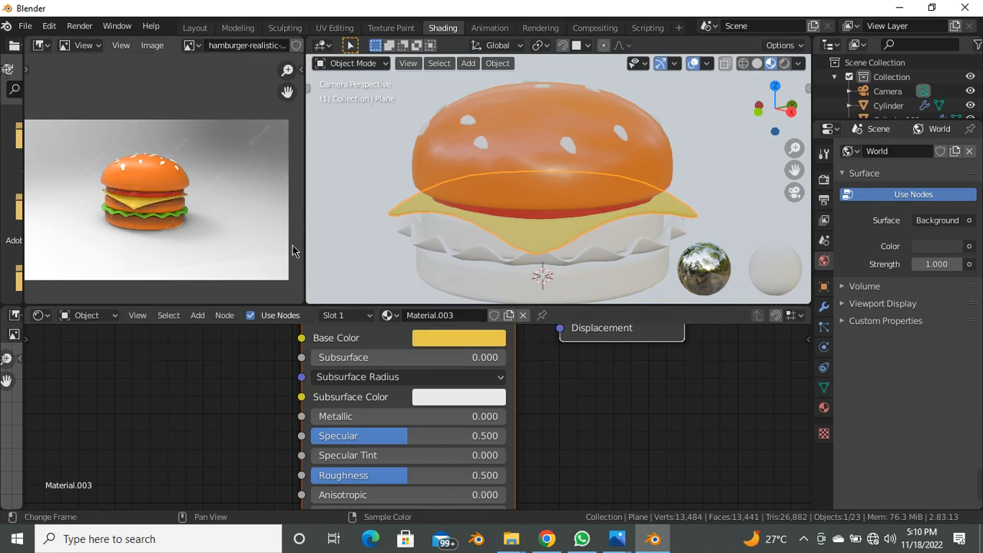
Make the cheese's yellow base color more saturated and set its roughness to 0.250.
click(443, 337)
drag(448, 182, 442, 190)
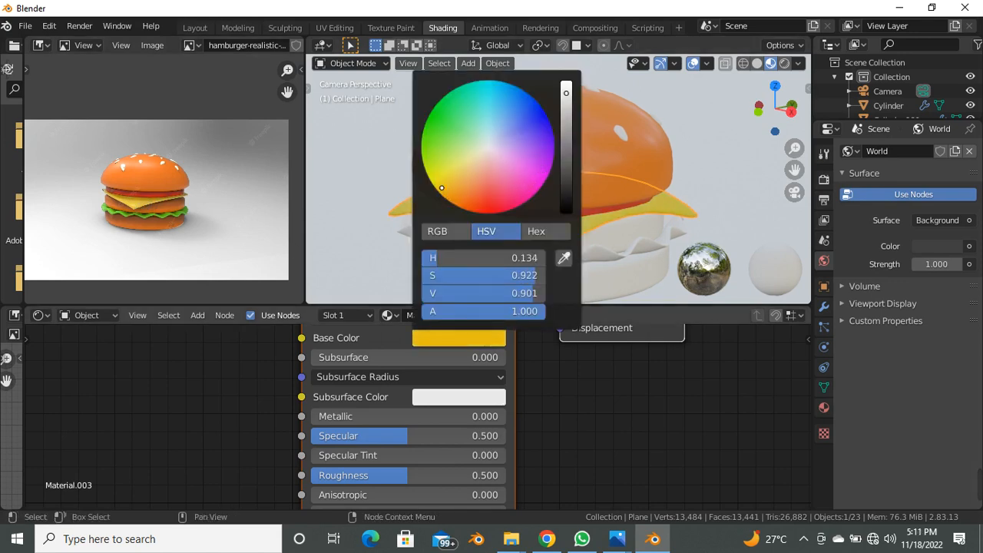
drag(399, 475, 349, 476)
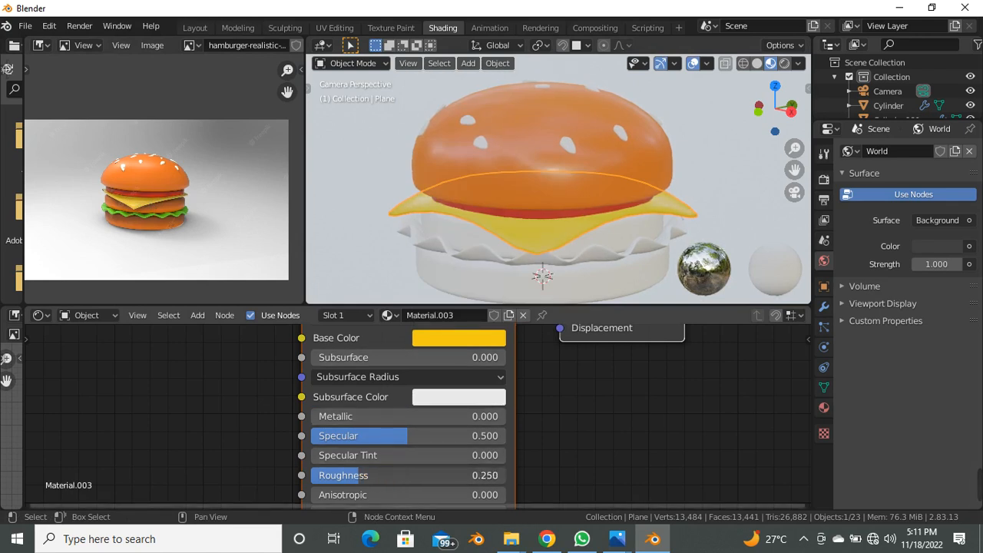
Create a new material for the patty beneath the cheese with its brown base color sampled from the reference image.
middle_drag(522, 275, 460, 253)
scroll(575, 179, up, 4)
middle_drag(562, 201, 562, 174)
scroll(575, 202, up, 3)
click(576, 230)
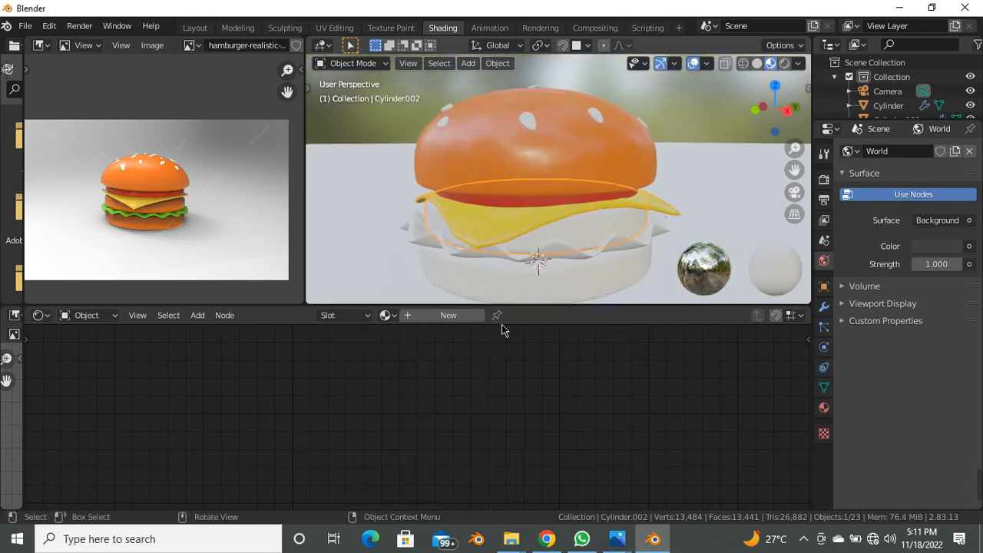
click(447, 318)
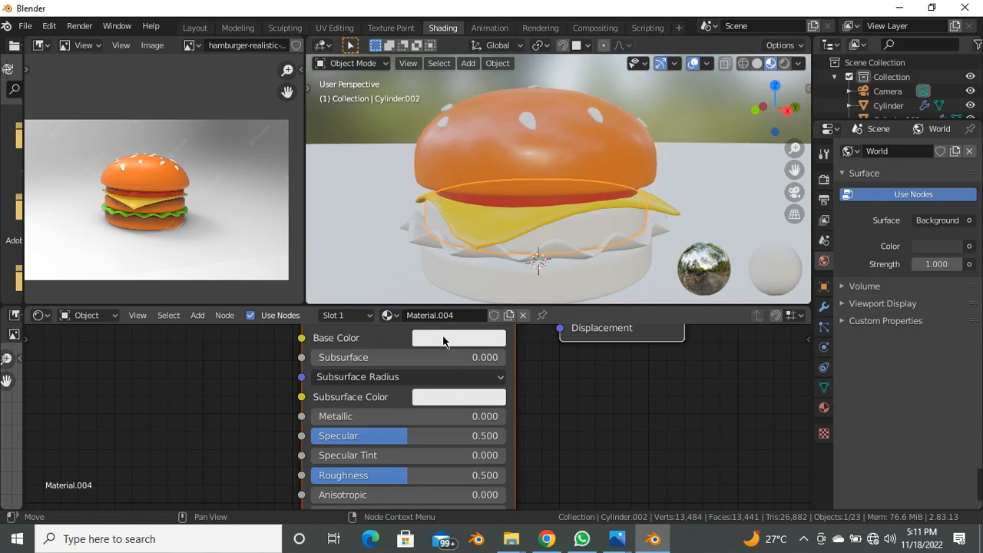
scroll(417, 443, down, 2)
middle_drag(417, 443, 405, 467)
click(421, 394)
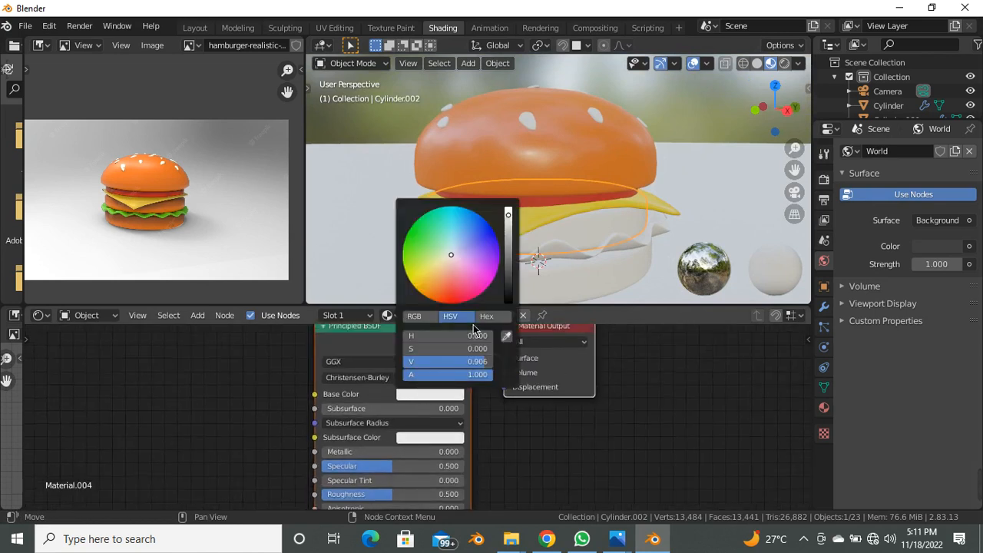
click(507, 340)
click(166, 217)
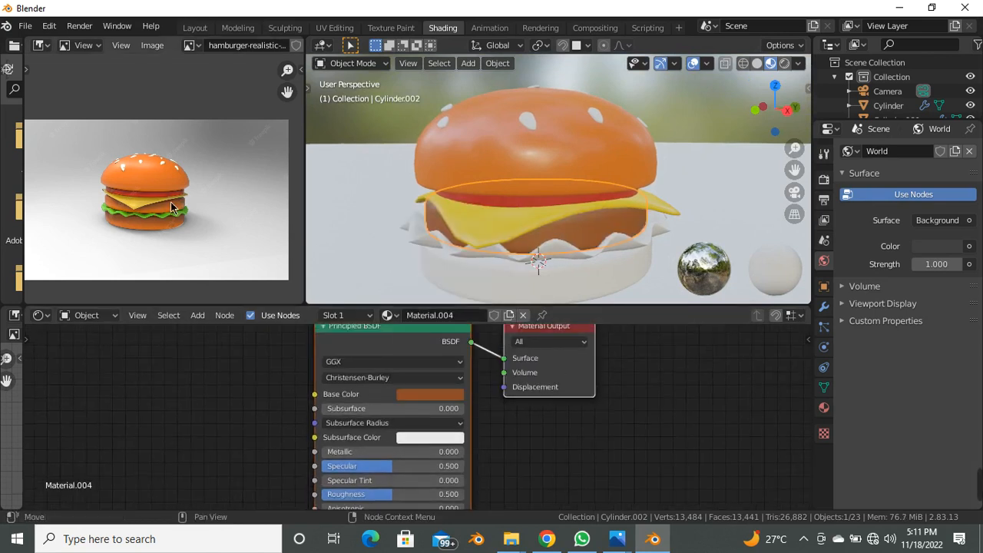
Brighten the patty's base color from brown to a light, more saturated orange.
click(417, 396)
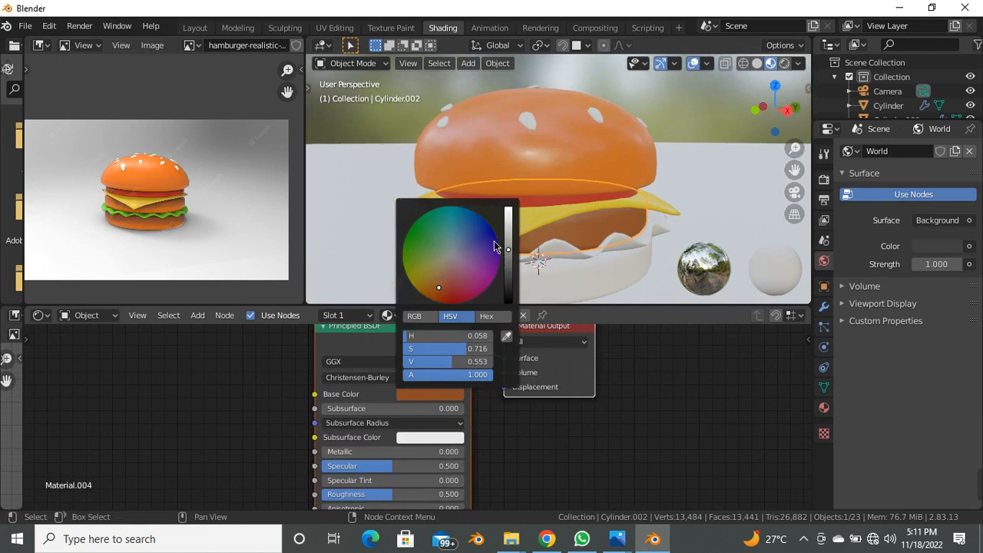
drag(508, 239, 508, 225)
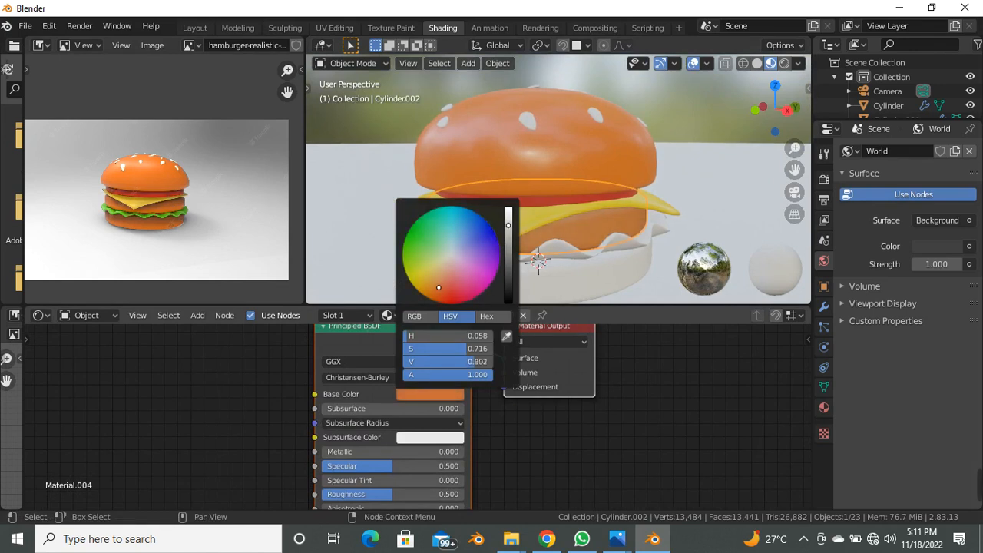
drag(439, 287, 435, 289)
drag(510, 226, 508, 212)
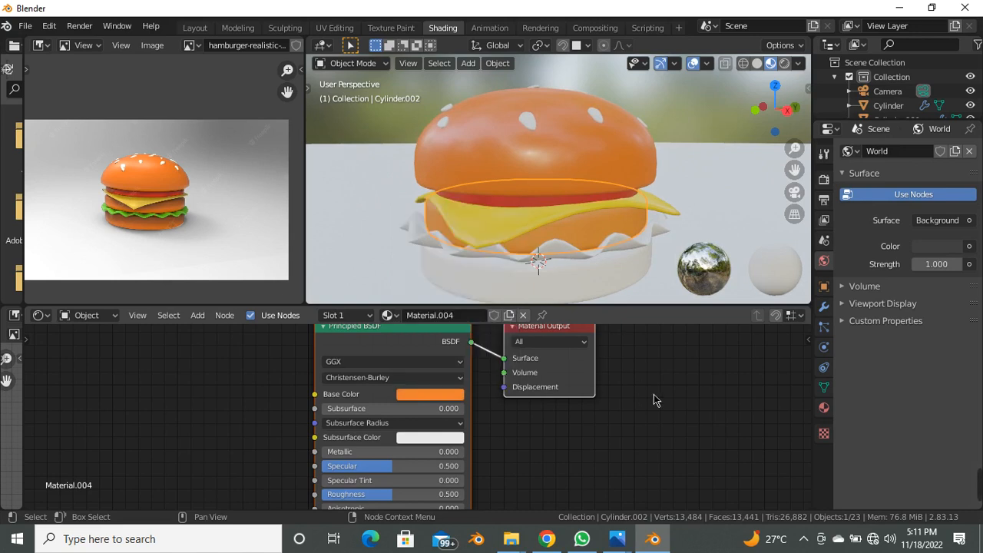
Give the wavy lettuce layer a new material with green base color at hue 0.289, saturation 1.000, and roughness 0.368.
click(563, 251)
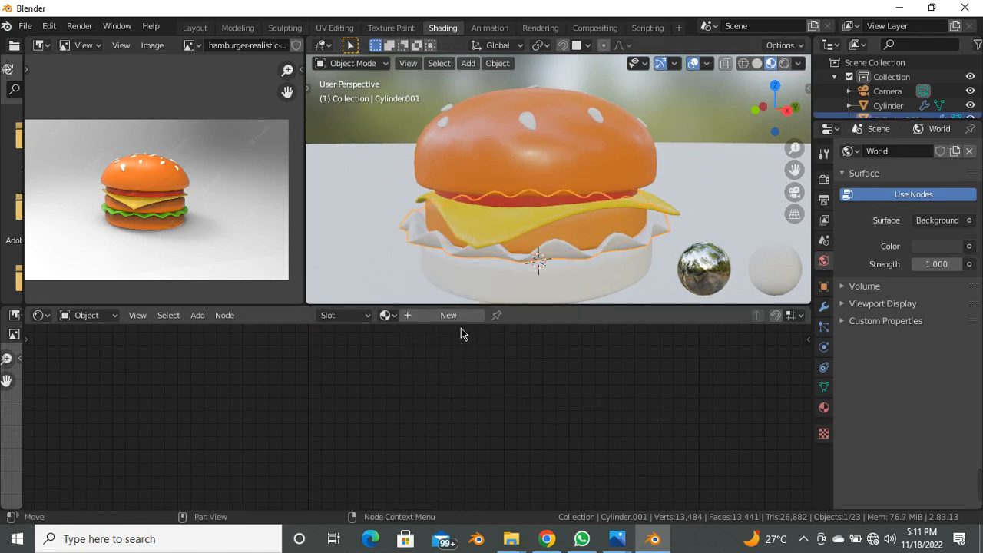
click(460, 316)
click(440, 396)
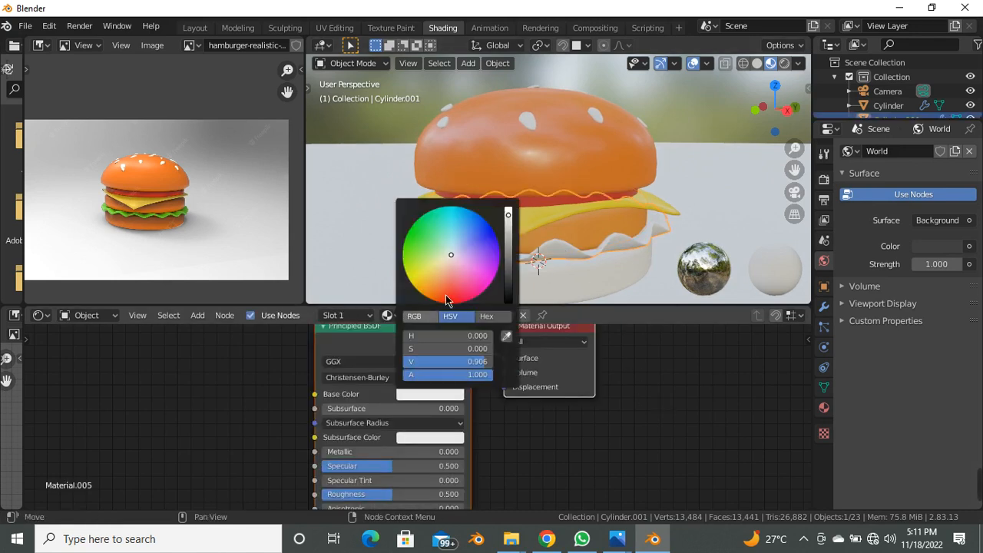
drag(436, 261, 403, 243)
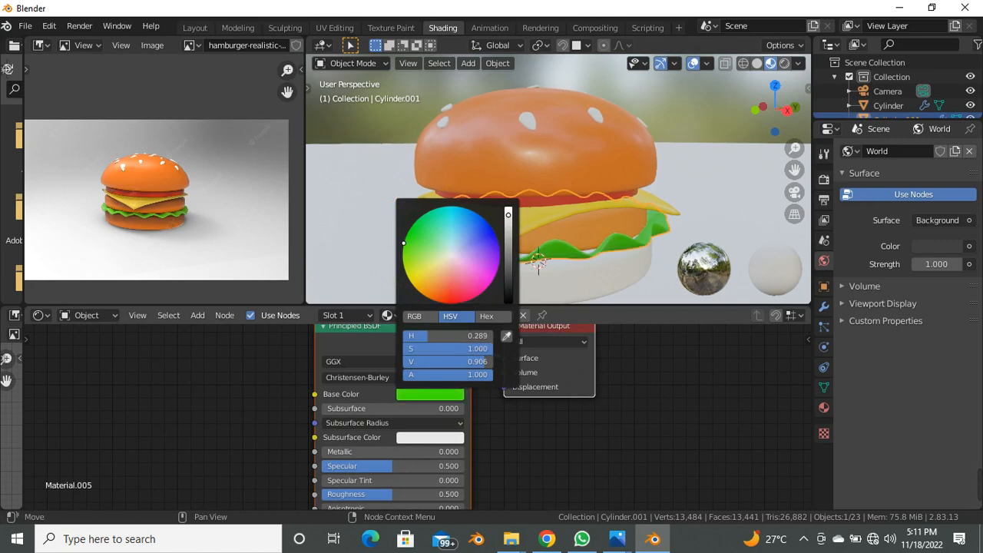
drag(380, 494, 373, 494)
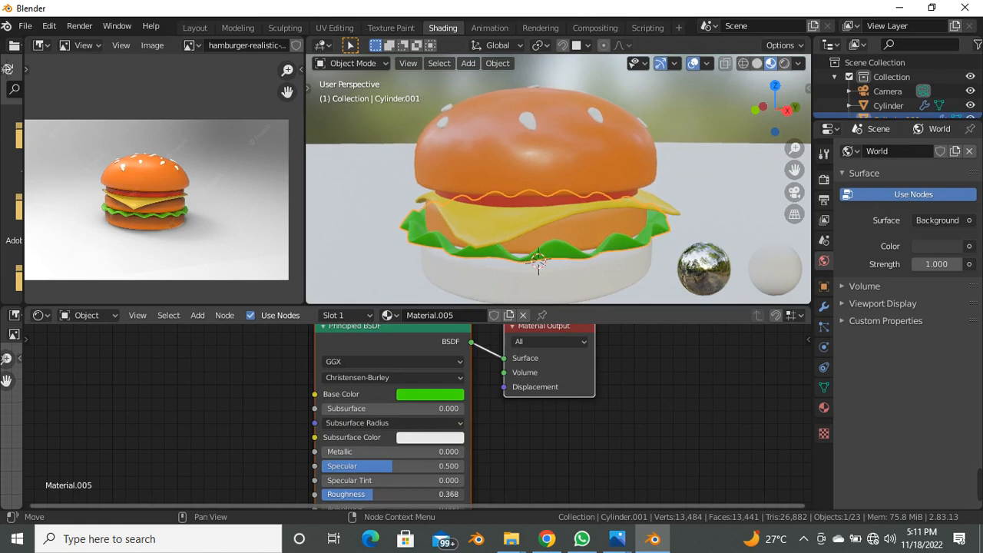
Darken the lettuce's green base color slightly and give the bottom bun a new material with base color sampled from the reference image.
click(427, 395)
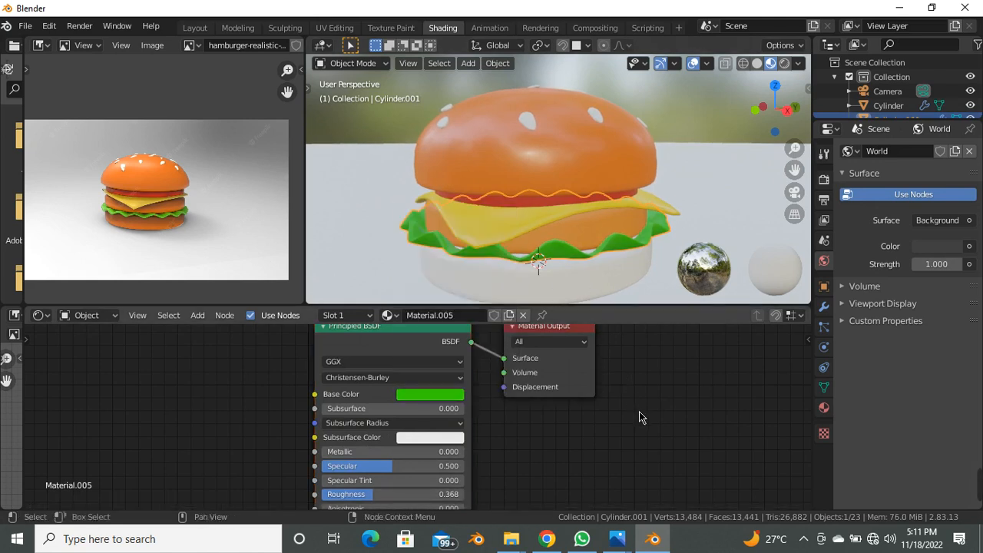
click(534, 270)
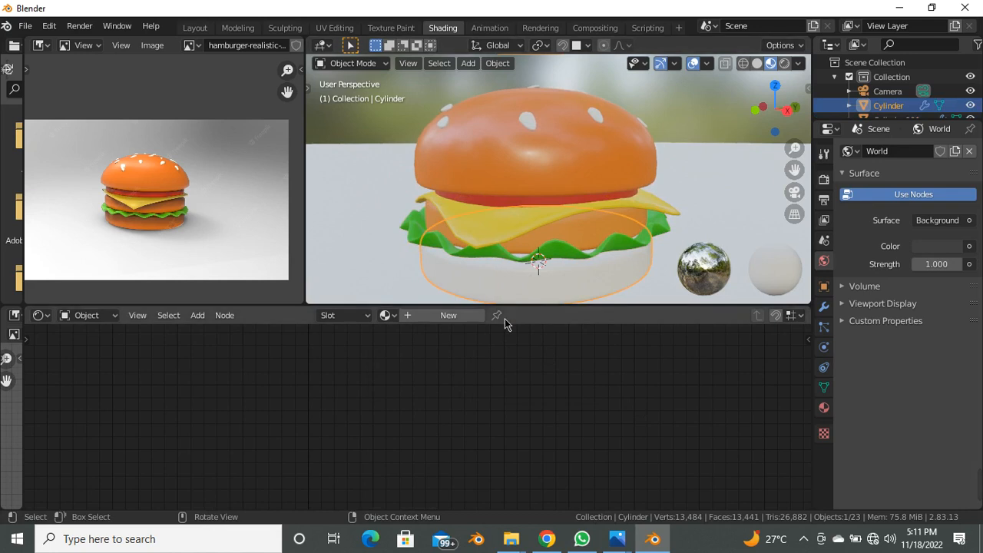
click(443, 321)
click(431, 395)
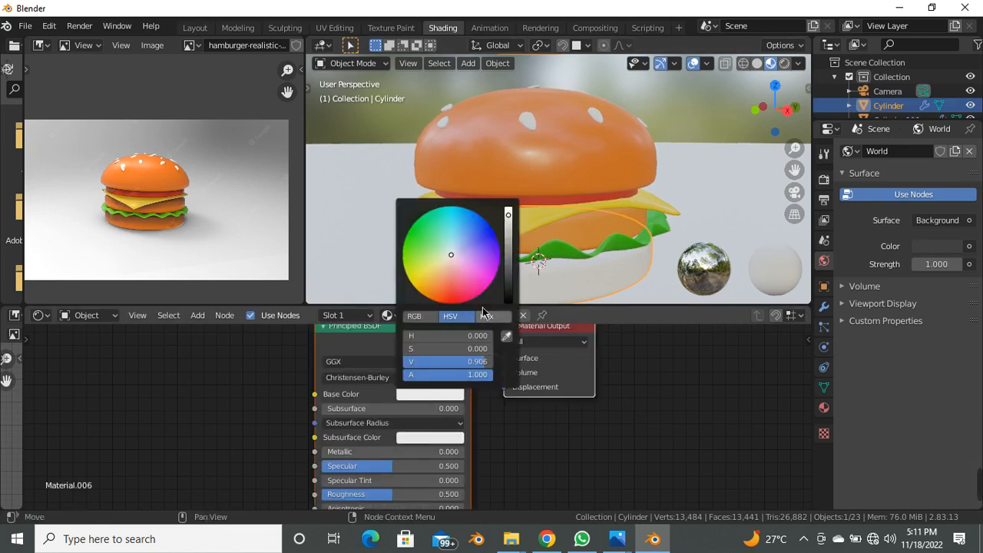
click(511, 338)
click(153, 222)
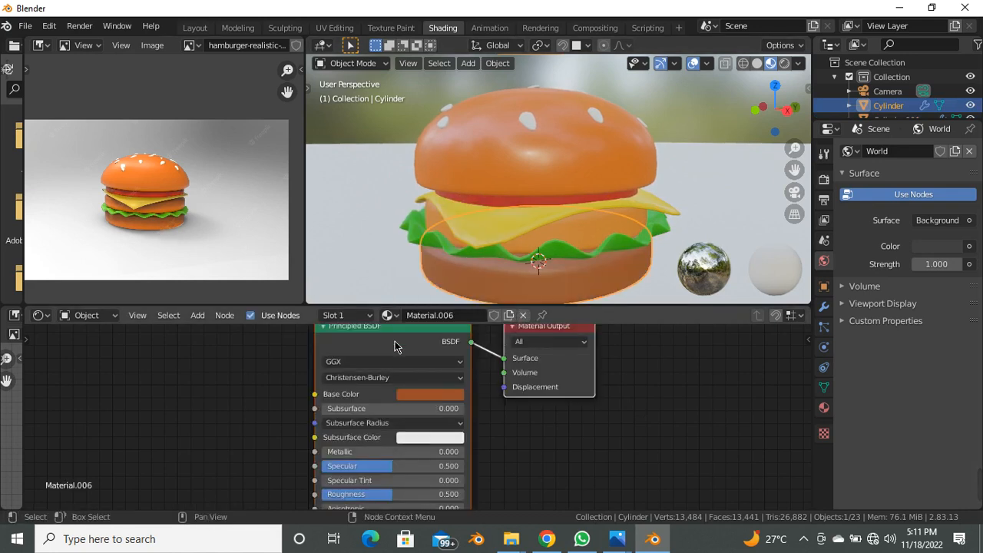
Brighten the bottom bun's base color from brown to a vivid yellowish orange.
click(432, 394)
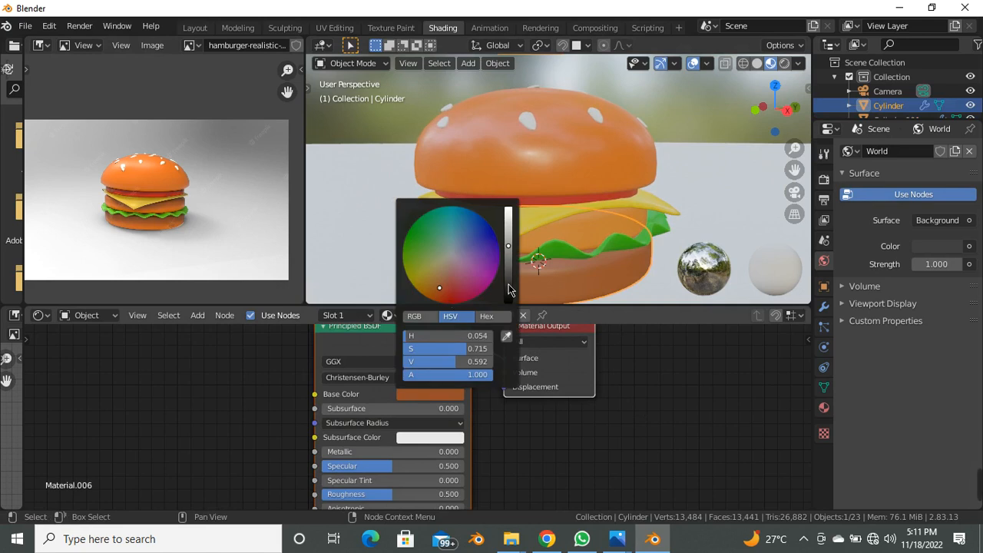
drag(439, 288, 430, 291)
mouse_move(506, 244)
mouse_down()
mouse_move(508, 227)
mouse_move(509, 242)
mouse_up()
drag(441, 295, 425, 295)
drag(504, 246, 508, 218)
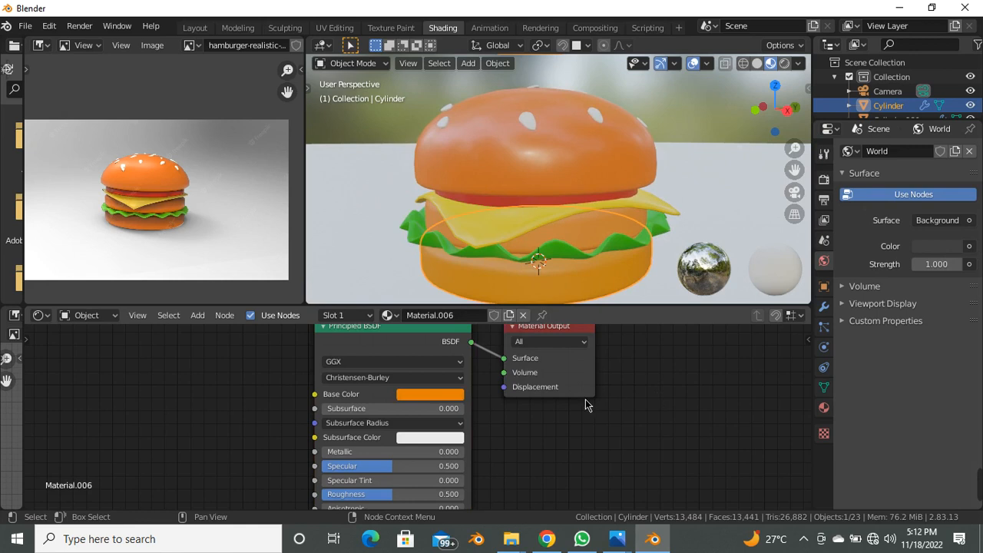
Copy the top bun's glossy orange material onto the bottom bun so both buns match.
click(509, 176)
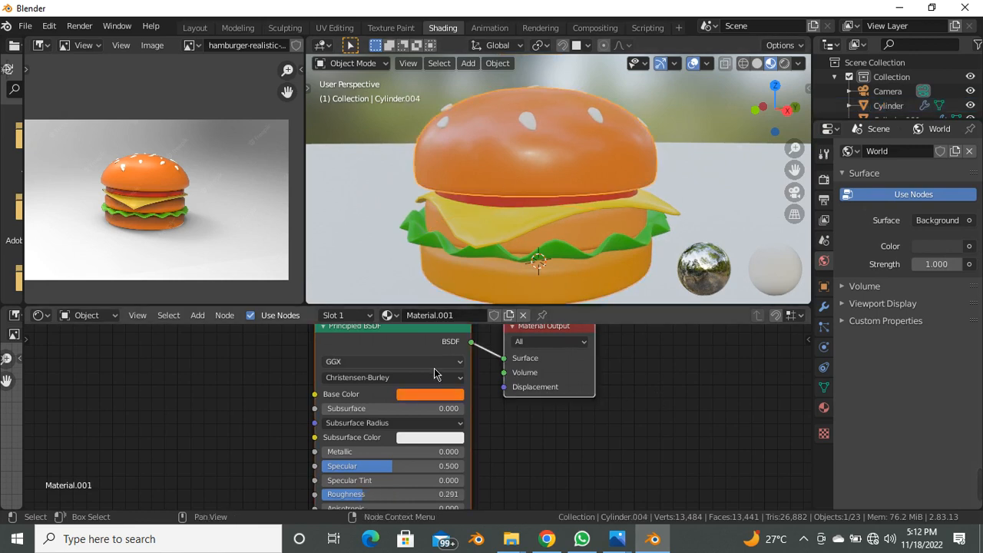
scroll(413, 378, down, 4)
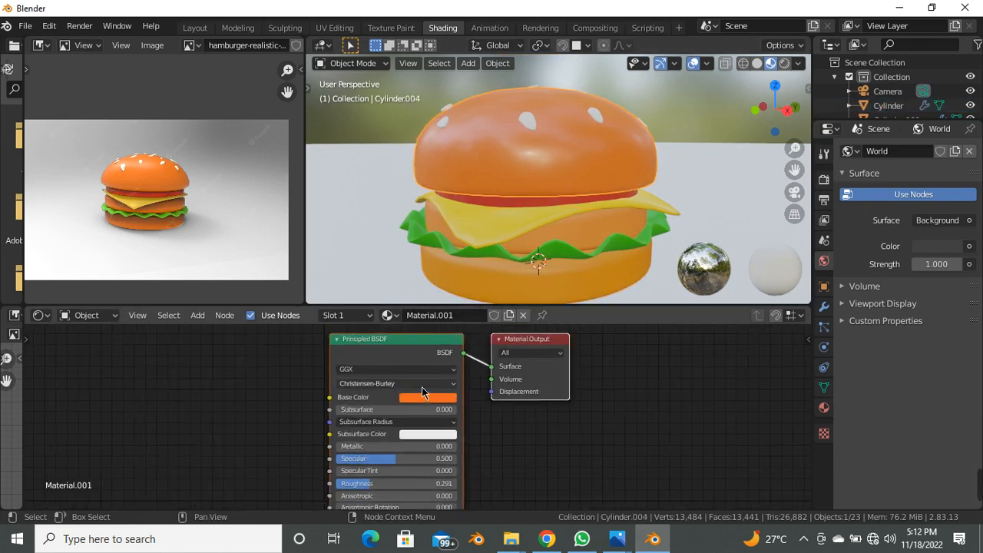
click(824, 408)
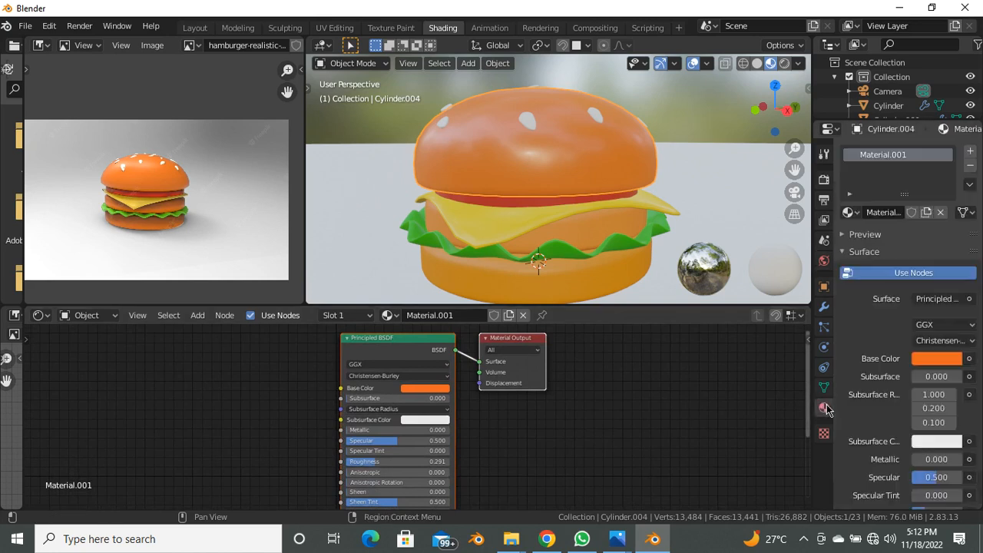
click(970, 188)
click(885, 202)
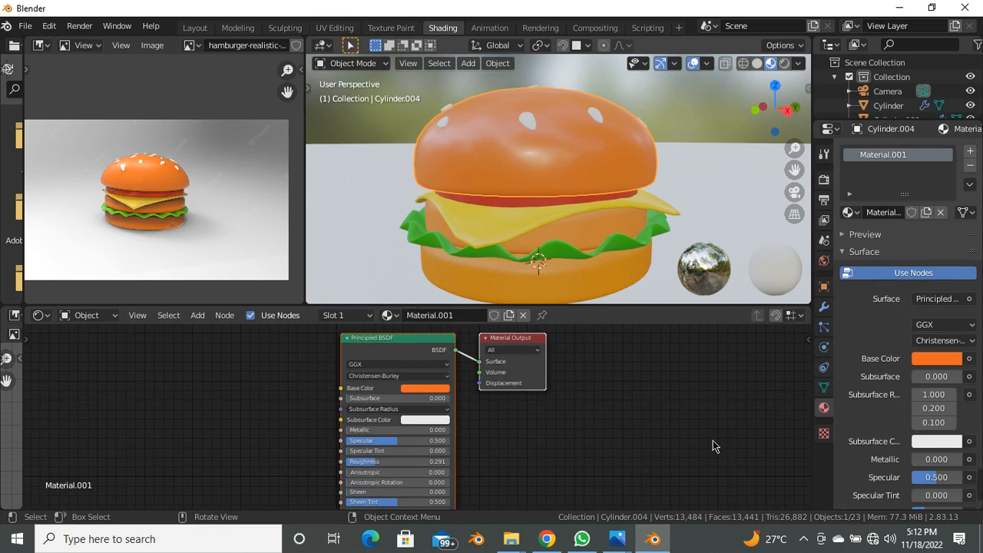
click(659, 484)
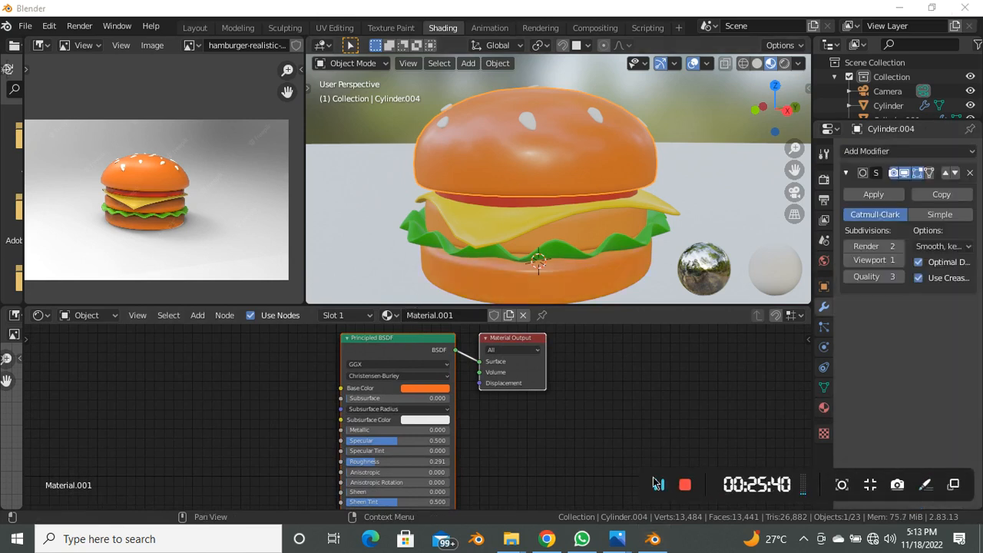
click(658, 484)
Darken the patty's base color to brown with hue 0.067, saturation 0.790 and value 0.526.
click(513, 256)
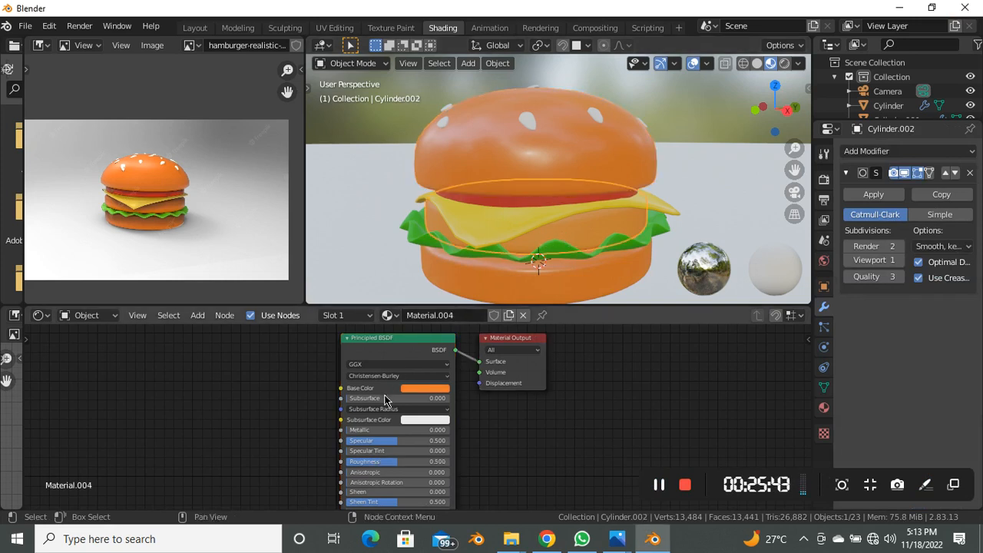
click(425, 388)
click(484, 274)
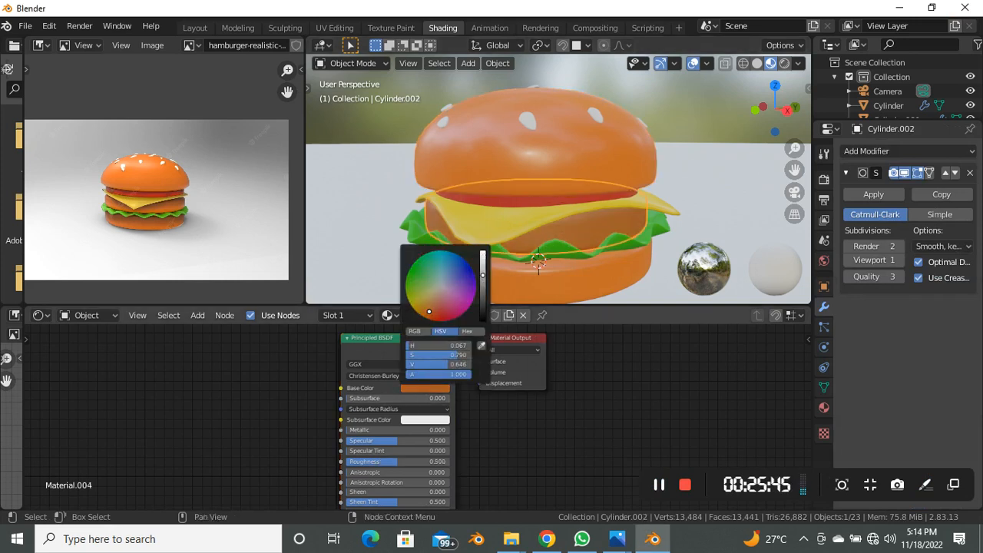
drag(483, 274, 482, 282)
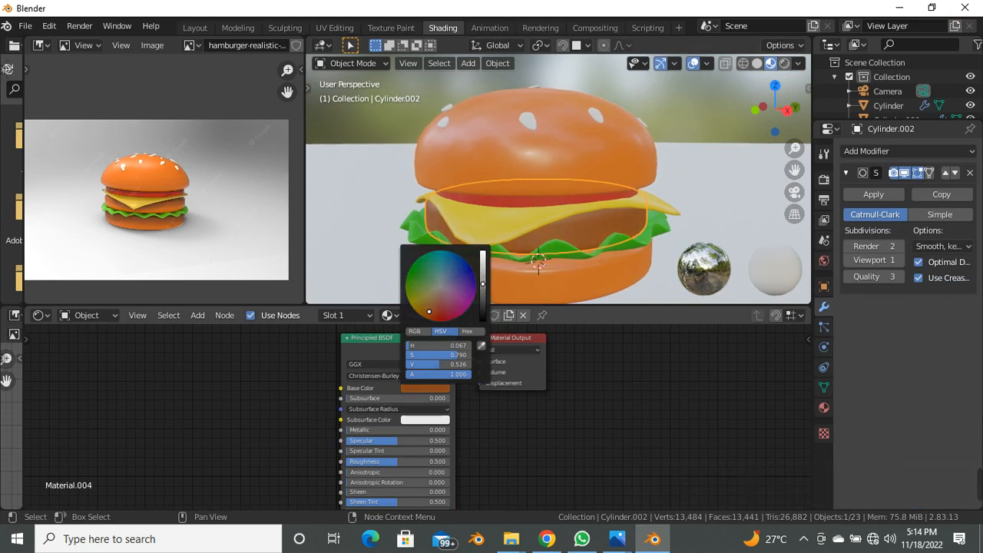
Set the viewport level of the lettuce's Subdivision Surface modifier to 3.
scroll(530, 216, up, 2)
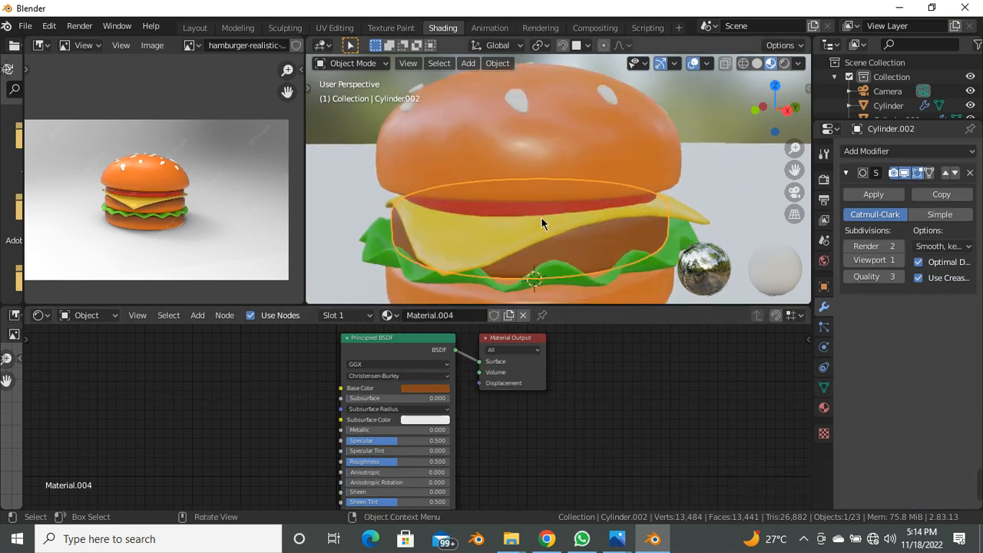
click(552, 275)
right_click(553, 274)
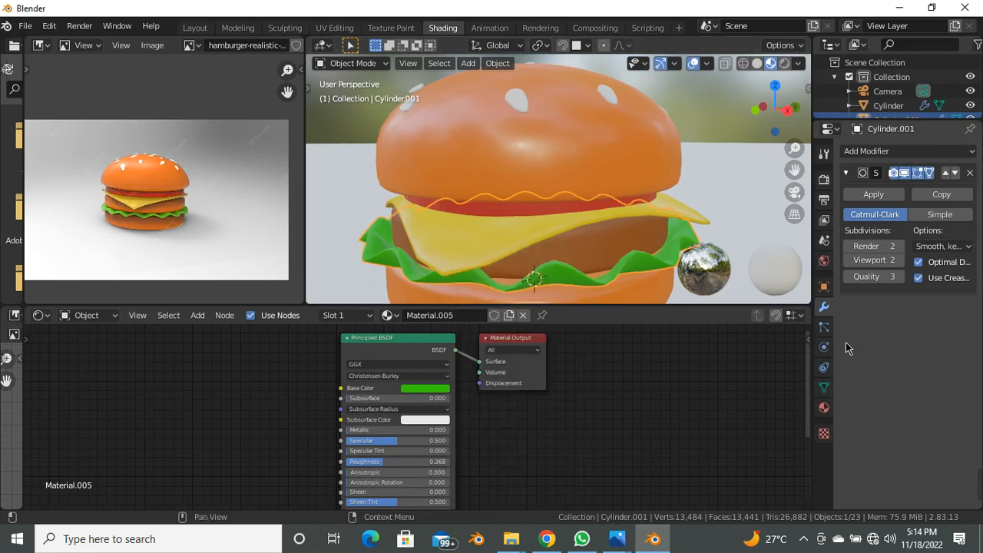
click(902, 260)
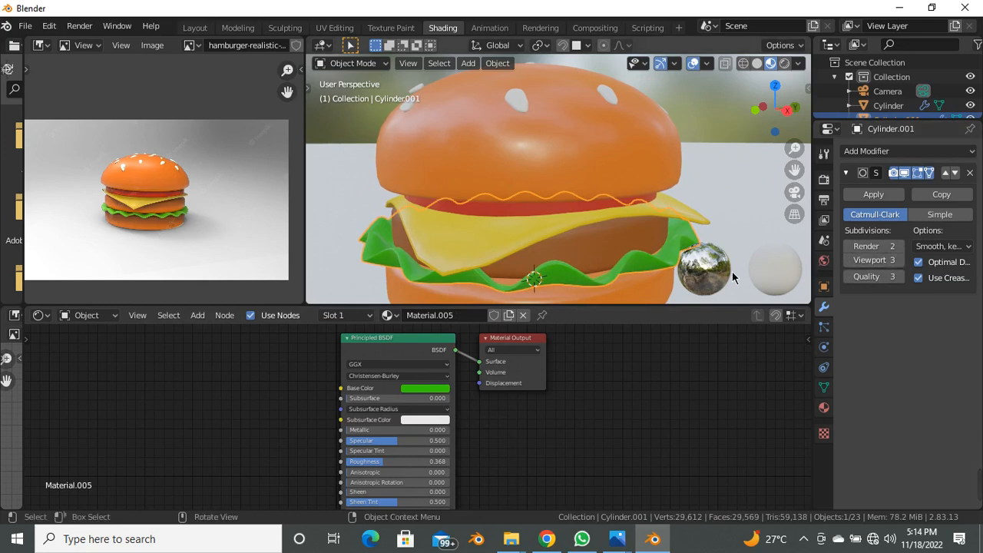
Create a new material for the floor plane with a light grey base color at value 0.777.
scroll(540, 231, down, 6)
scroll(526, 227, down, 2)
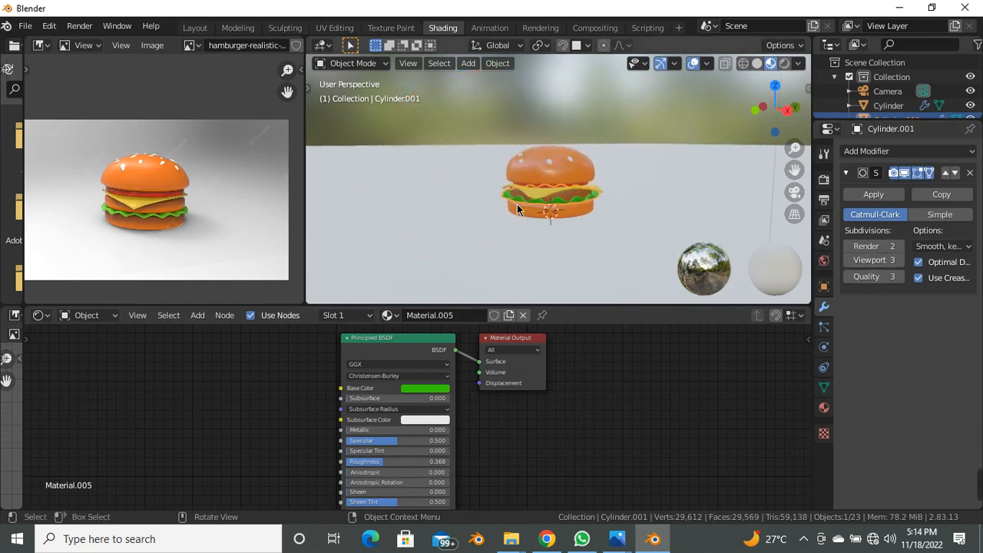
click(630, 218)
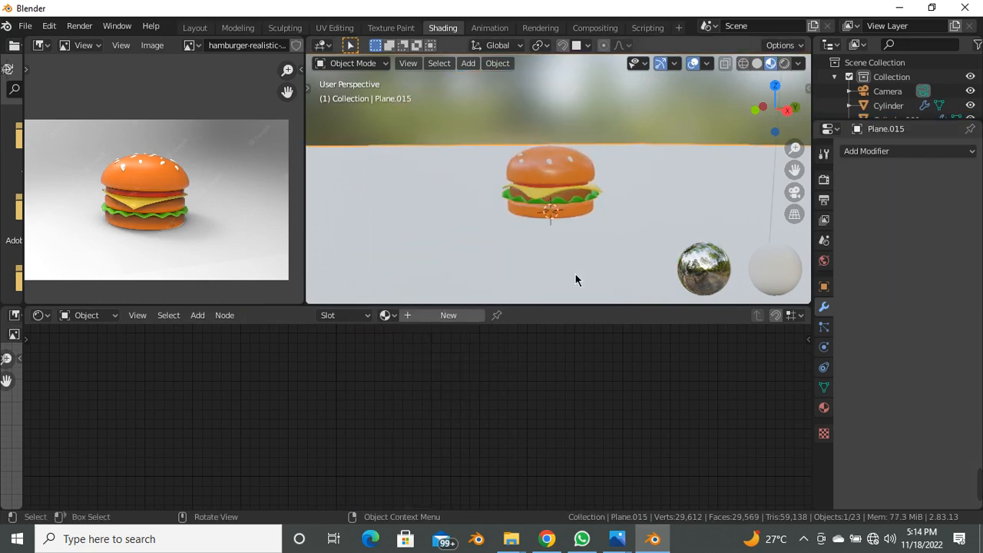
click(467, 315)
click(425, 388)
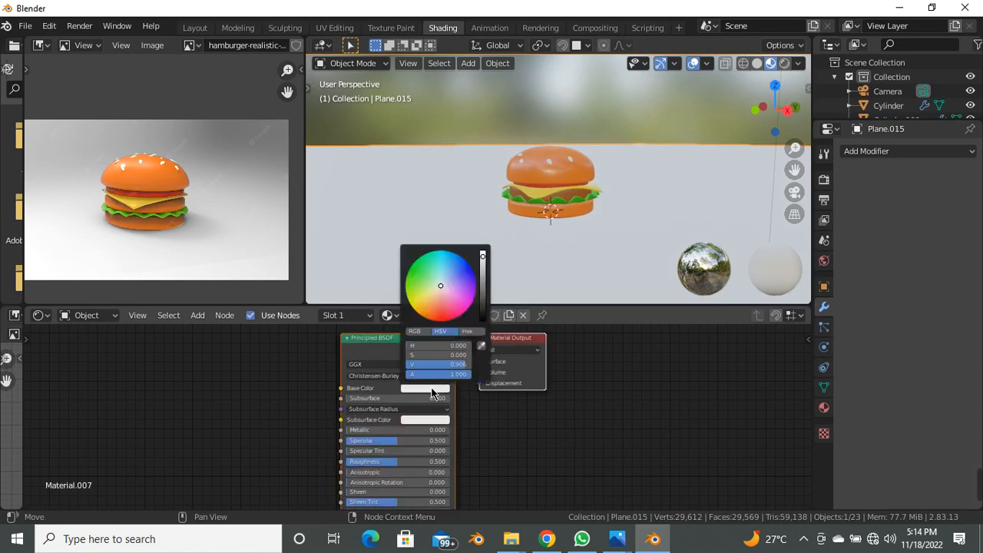
drag(482, 262, 482, 266)
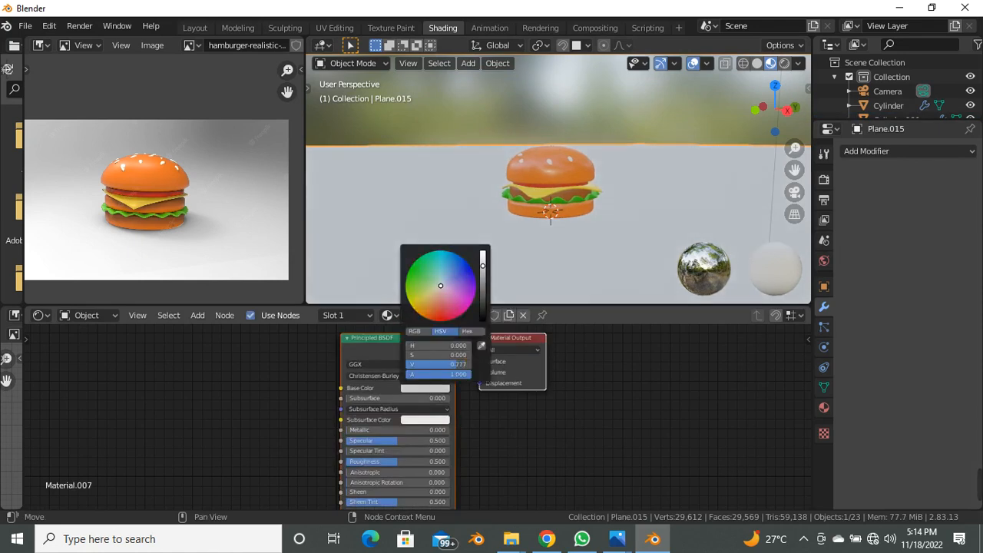
Show the scene through the camera in the Layout workspace with Material Preview shading and deselect the floor plane.
scroll(572, 123, down, 4)
scroll(189, 197, down, 1)
scroll(129, 182, up, 4)
scroll(129, 182, down, 2)
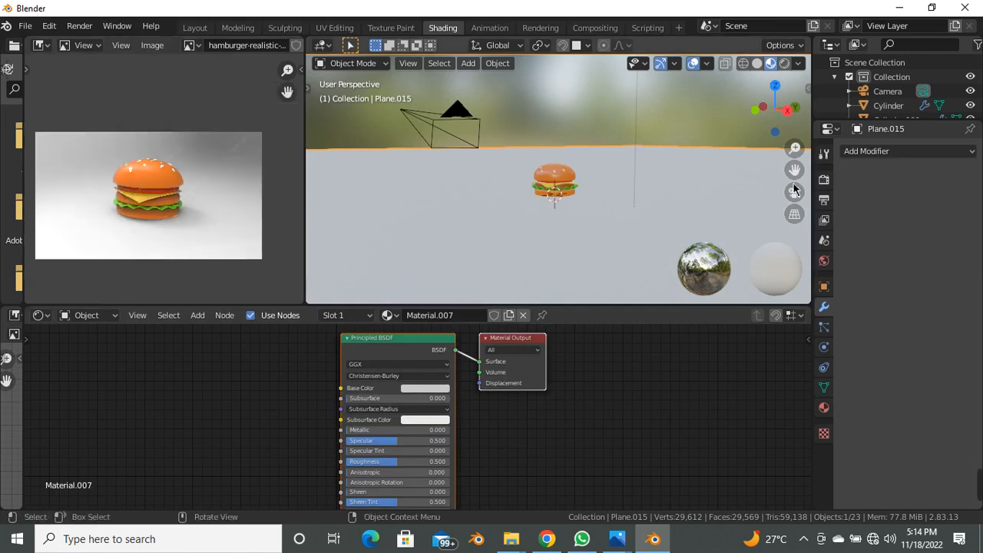
click(195, 28)
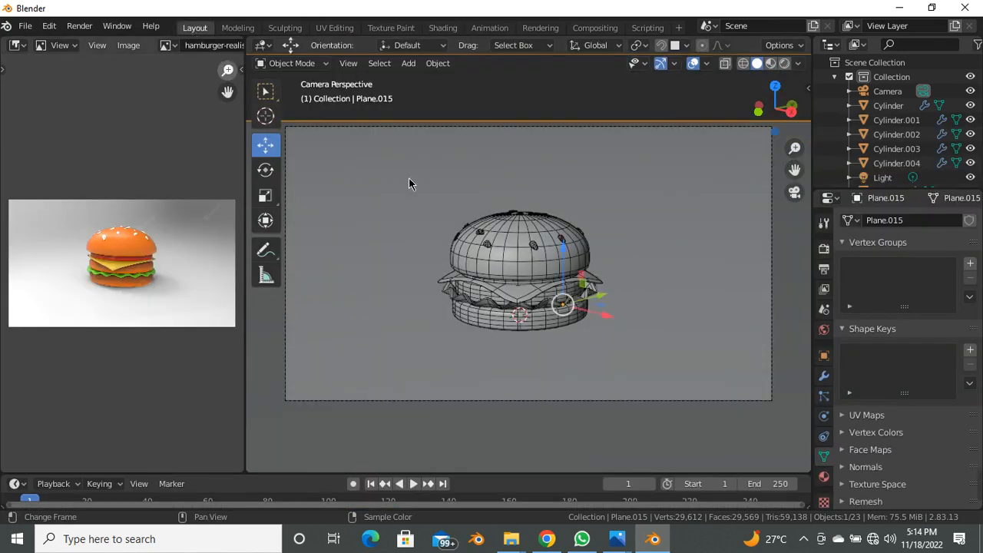
click(771, 64)
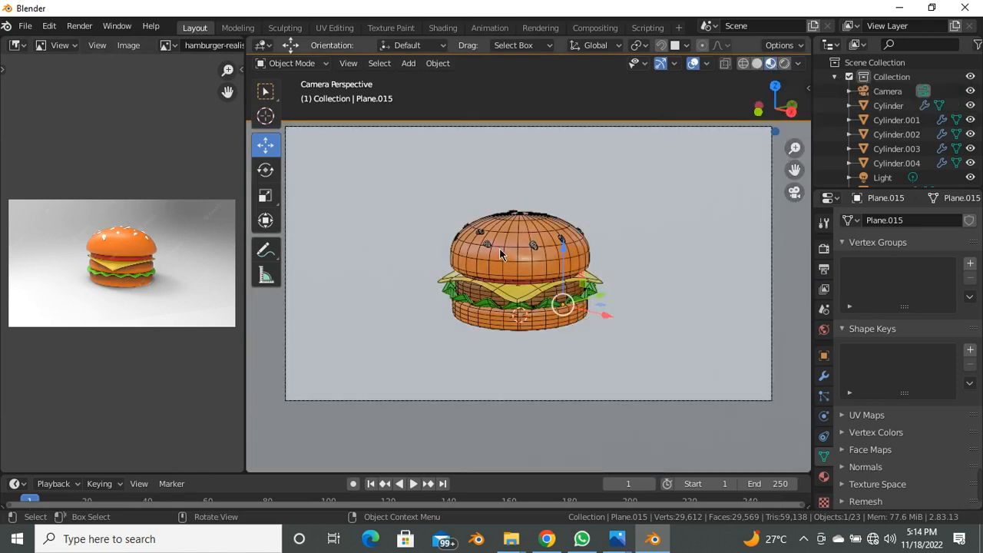
click(681, 103)
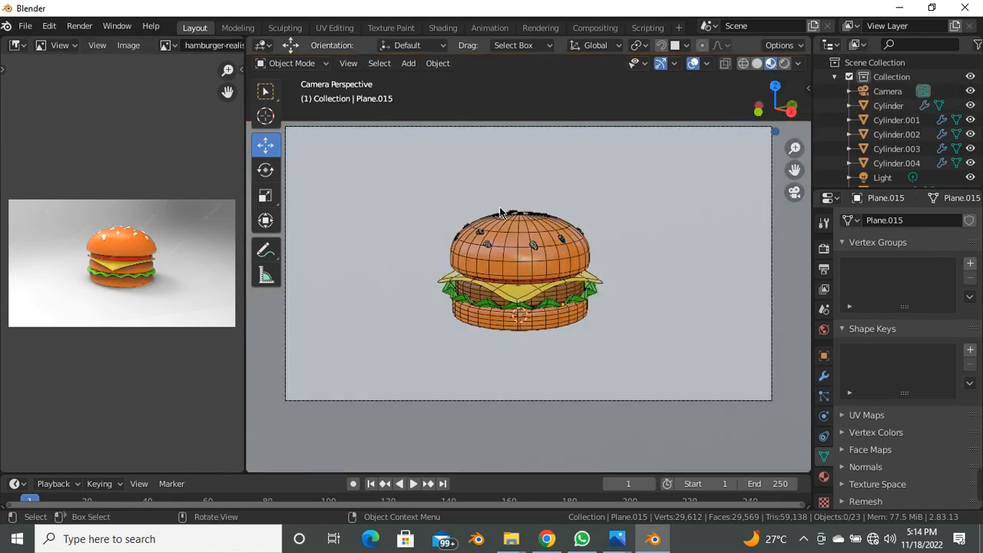
Turn off the wireframe overlay in the 3D viewport.
click(706, 64)
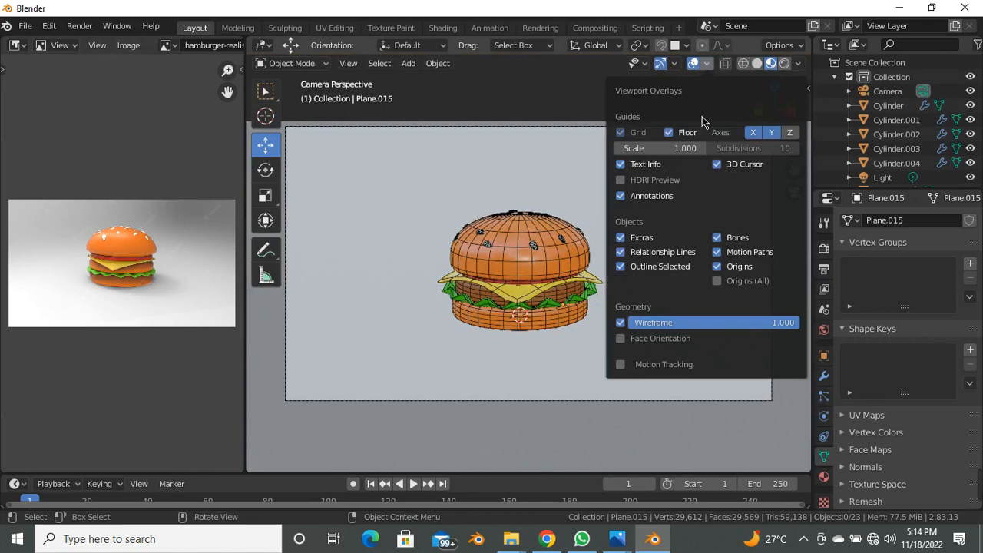
click(706, 63)
click(706, 64)
click(621, 323)
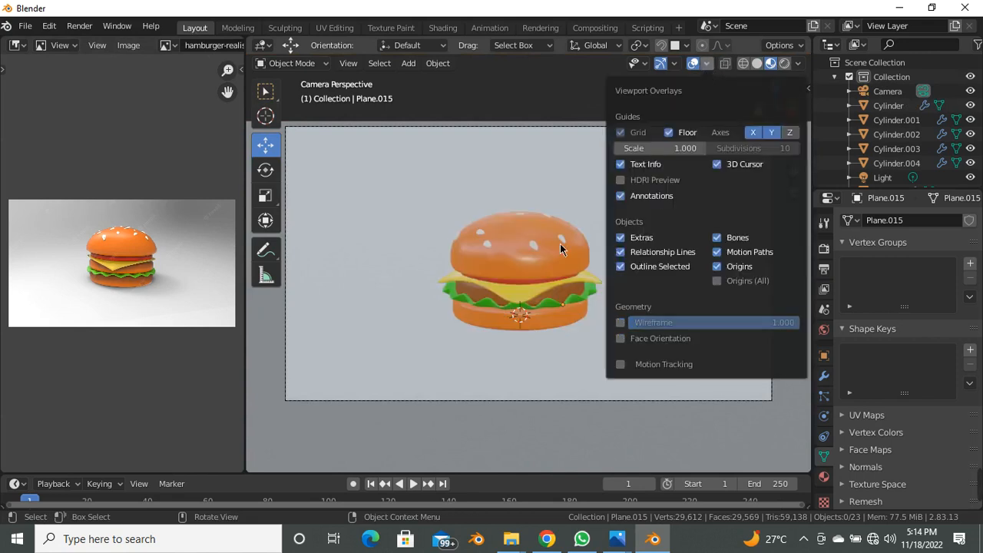
Join the reference image area into the 3D viewport so the viewport takes up its space.
scroll(519, 233, down, 1)
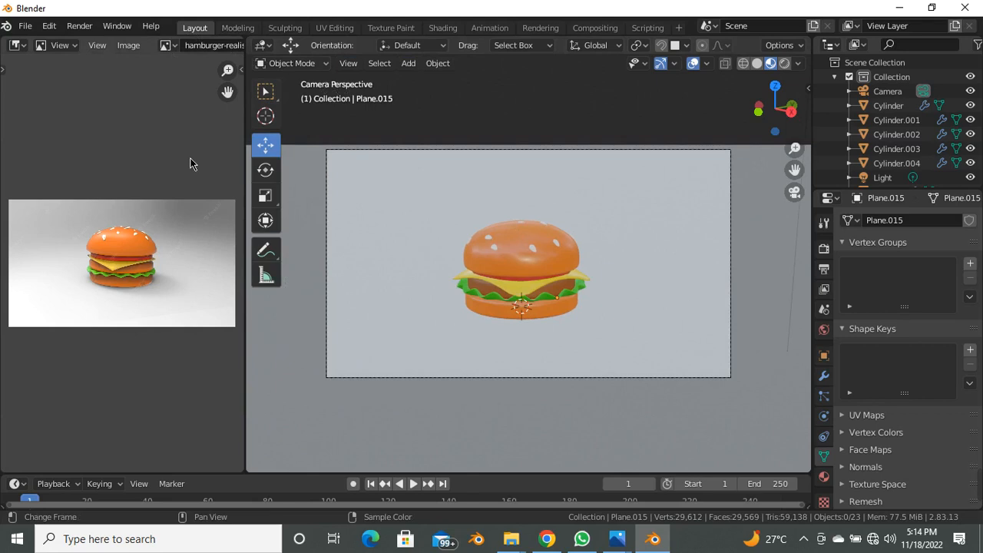
scroll(191, 159, down, 1)
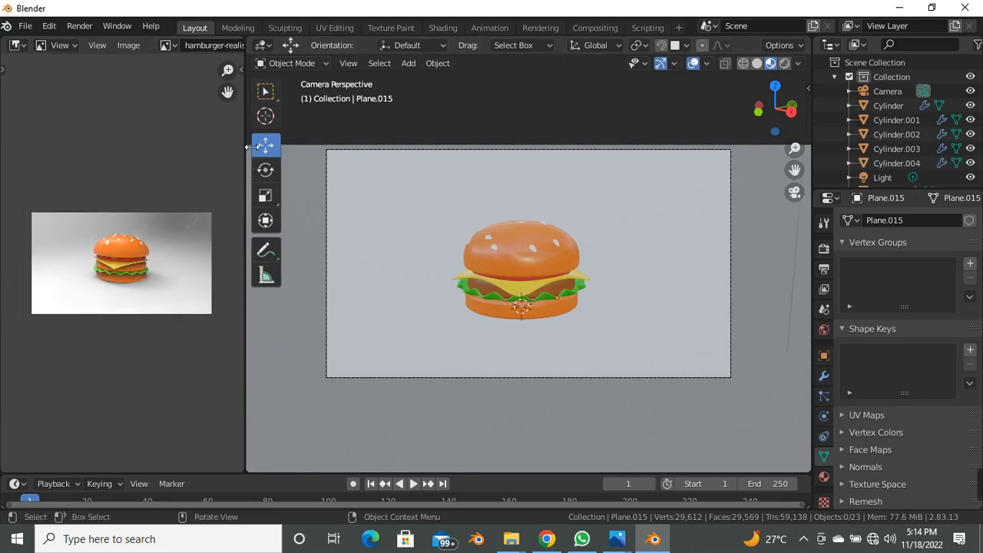
scroll(219, 167, up, 1)
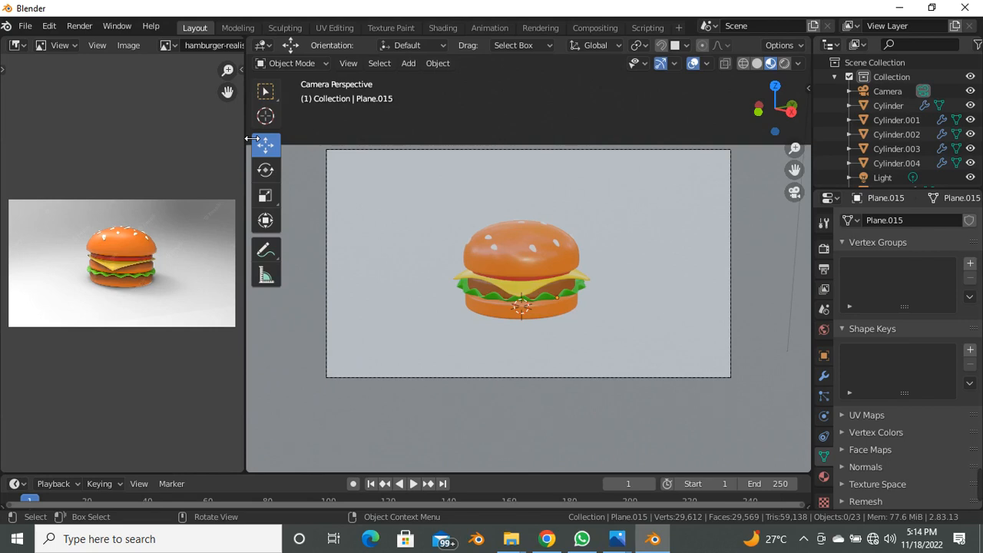
right_click(250, 138)
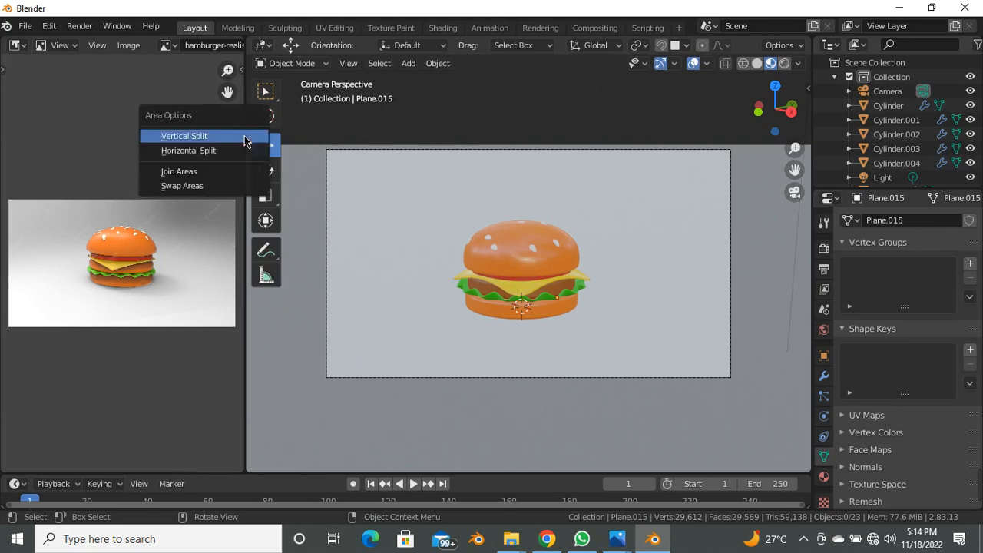
click(222, 172)
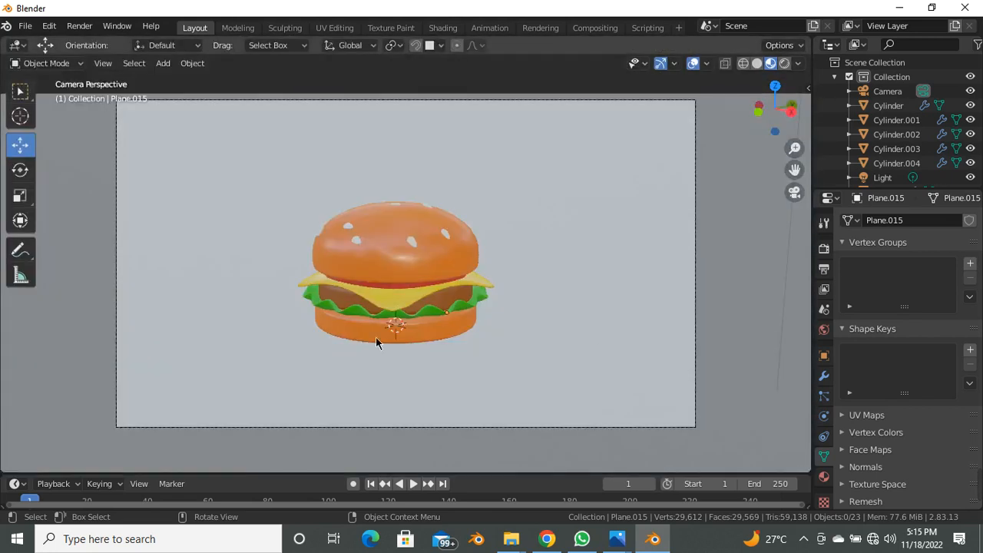
scroll(404, 264, down, 4)
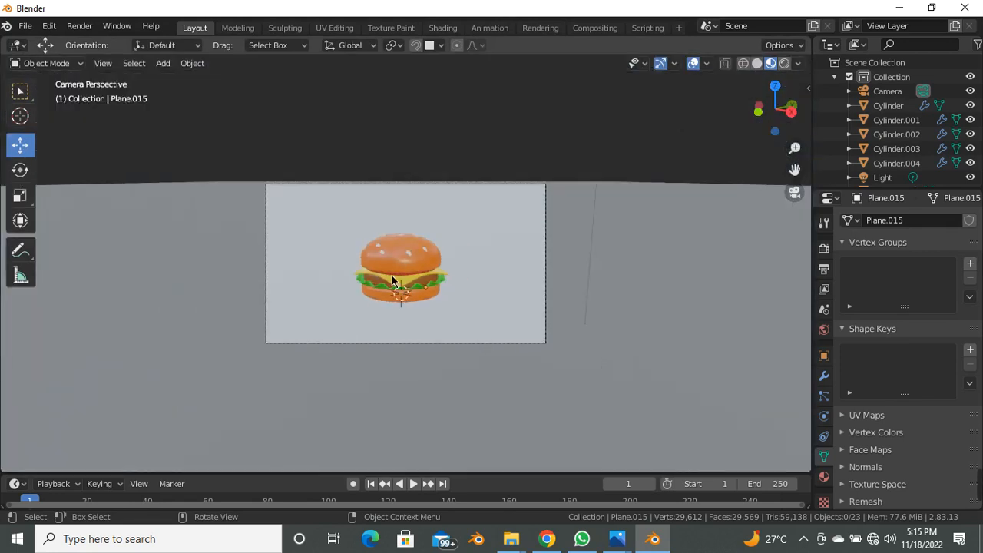
scroll(392, 280, down, 3)
scroll(414, 267, up, 4)
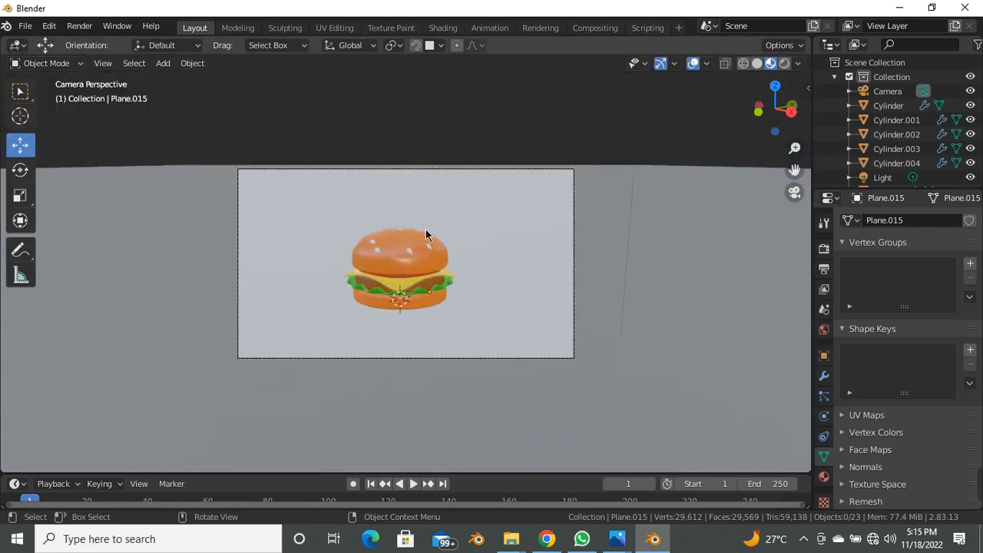
scroll(421, 205, down, 3)
middle_drag(448, 187, 346, 208)
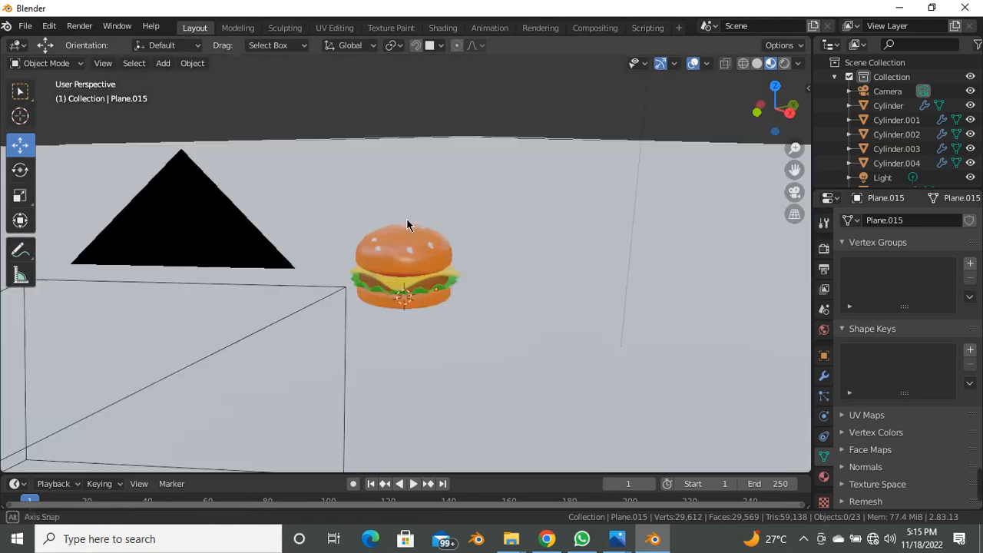
Lower the point light toward the floor and bring it closer to the hamburger's side in the front view.
scroll(365, 182, down, 5)
middle_drag(420, 182, 423, 253)
scroll(433, 238, up, 2)
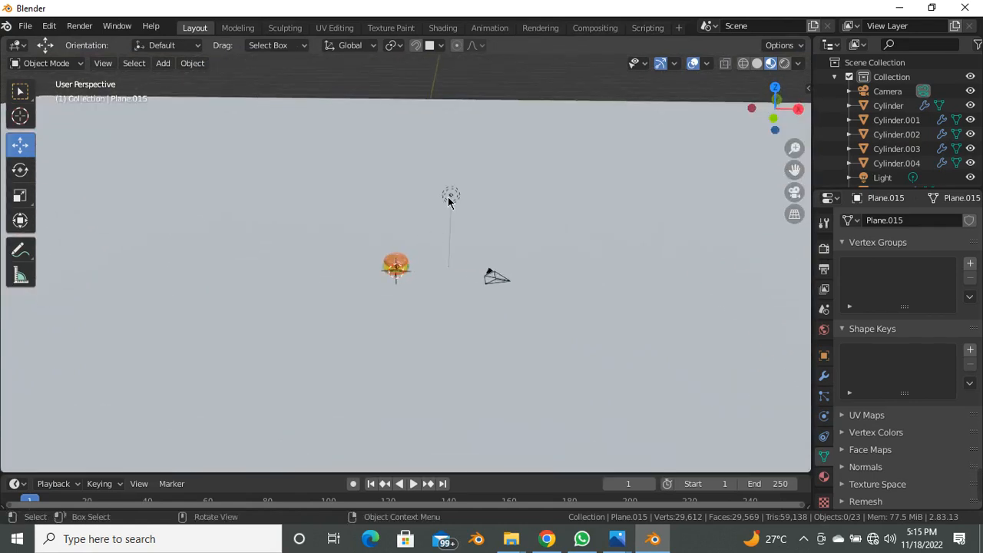
click(449, 199)
middle_drag(447, 208, 441, 179)
drag(454, 164, 454, 209)
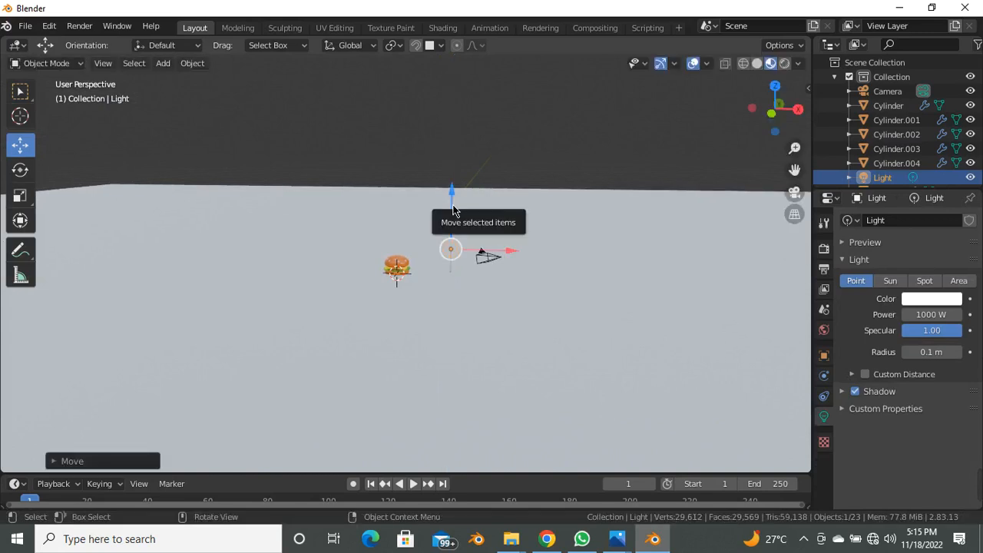
key(KP_1)
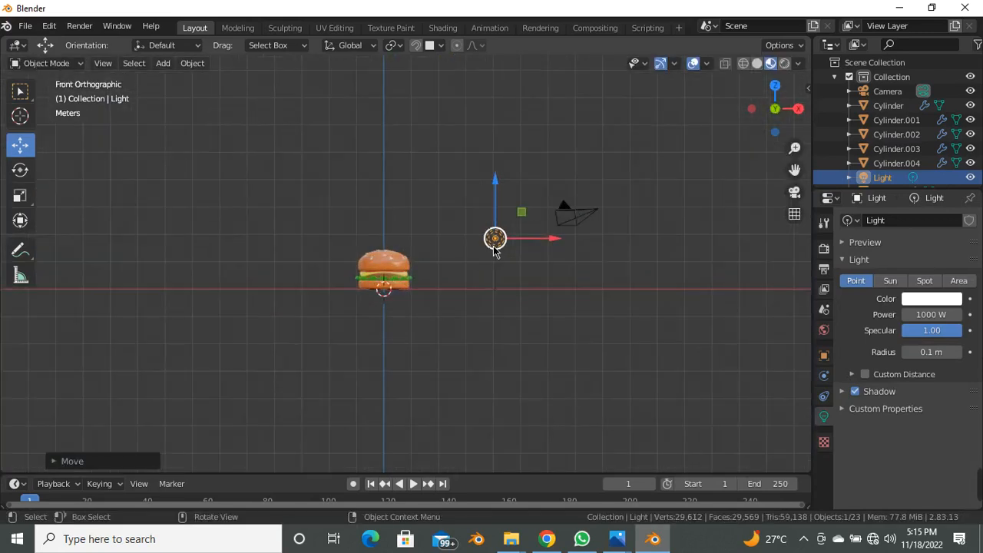
scroll(494, 250, up, 4)
drag(587, 221, 459, 197)
Position the point light slightly in front of the hamburger, off to its +X side, in the top view.
key(KP_7)
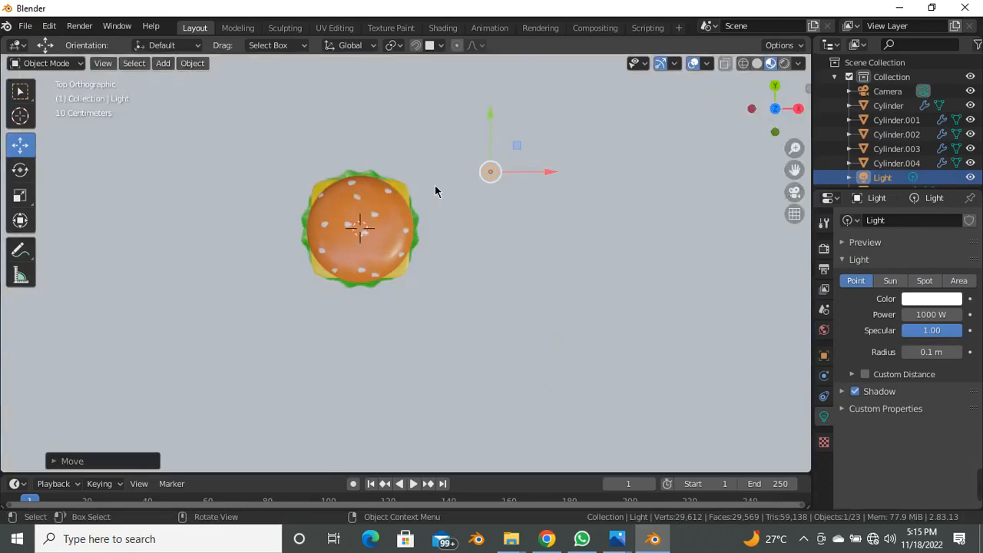
scroll(446, 173, down, 2)
scroll(453, 169, down, 4)
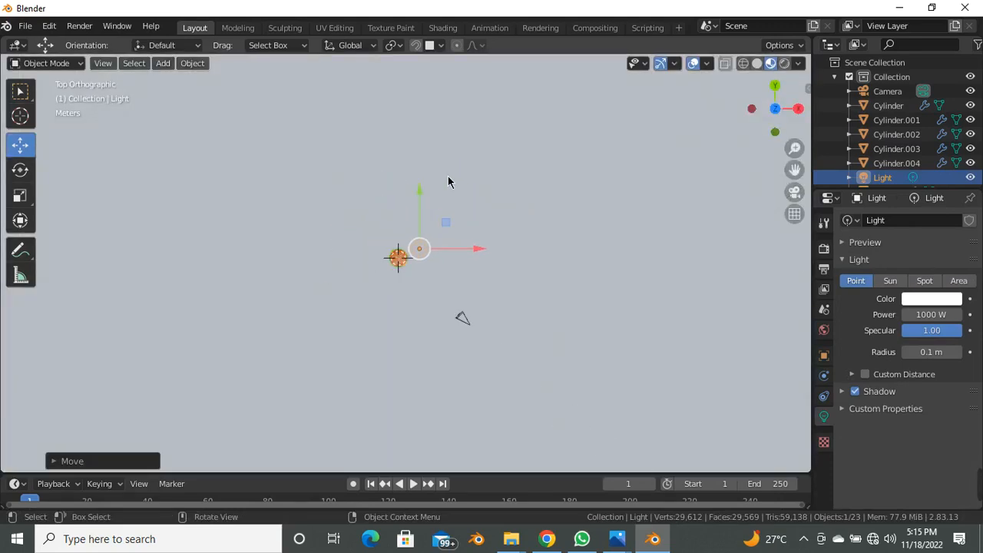
scroll(446, 226, up, 4)
drag(464, 170, 466, 240)
drag(514, 273, 522, 276)
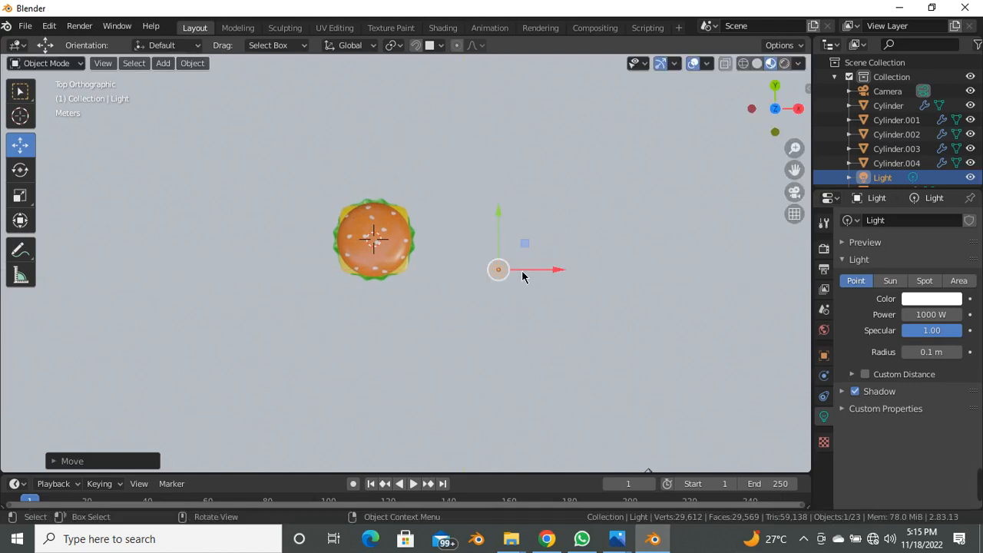
Duplicate the point light along X to the hamburger's opposite side and move both lights forward to the same depth.
key(shift+d)
right_click(507, 273)
key(g)
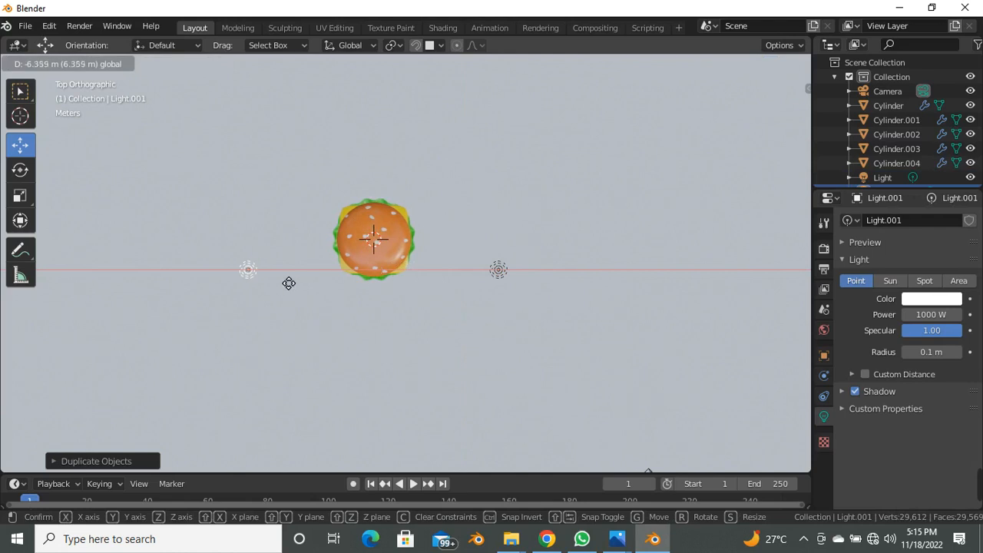
click(259, 263)
drag(241, 236, 247, 284)
click(499, 272)
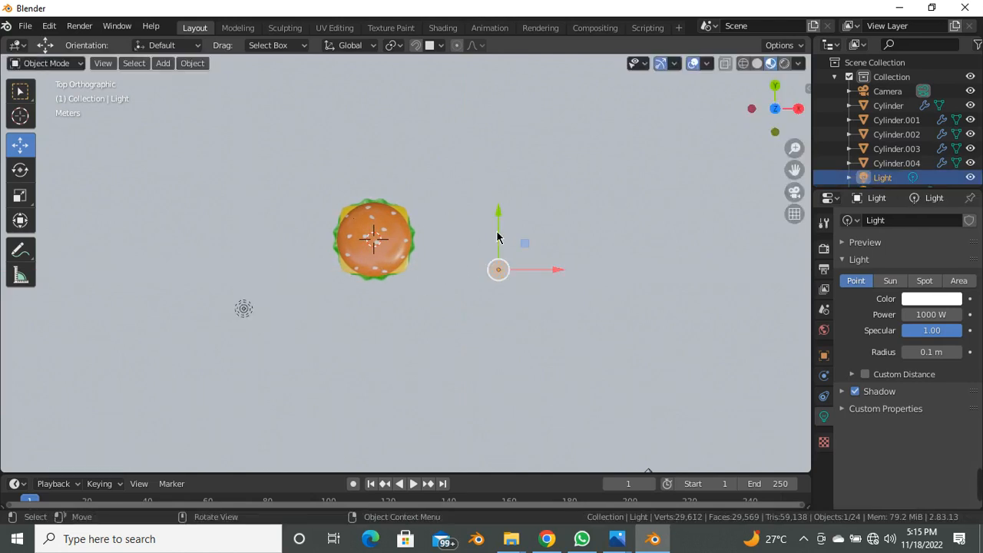
drag(497, 237, 498, 276)
Duplicate the light on the -X side and place the copy centered behind the hamburger.
click(240, 312)
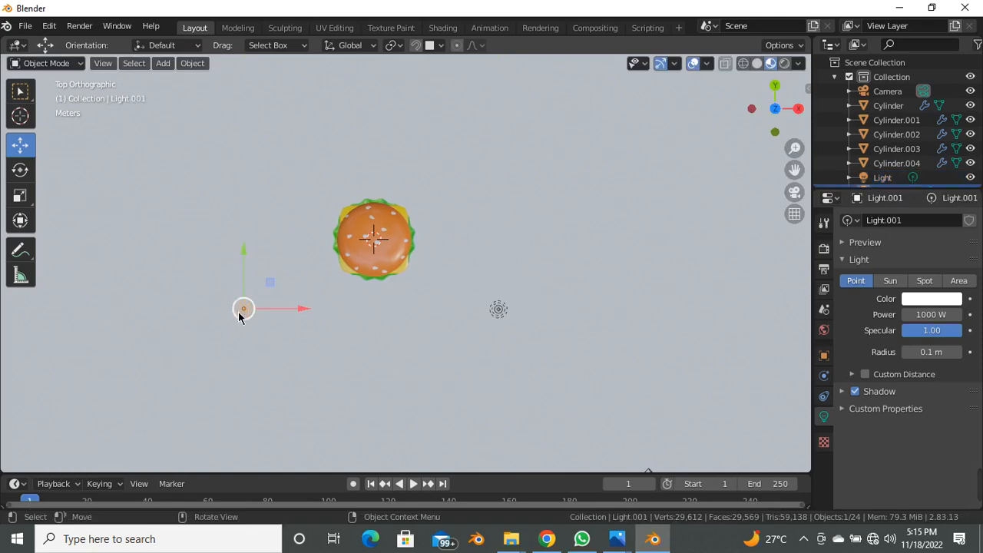
key(shift+d)
key(Escape)
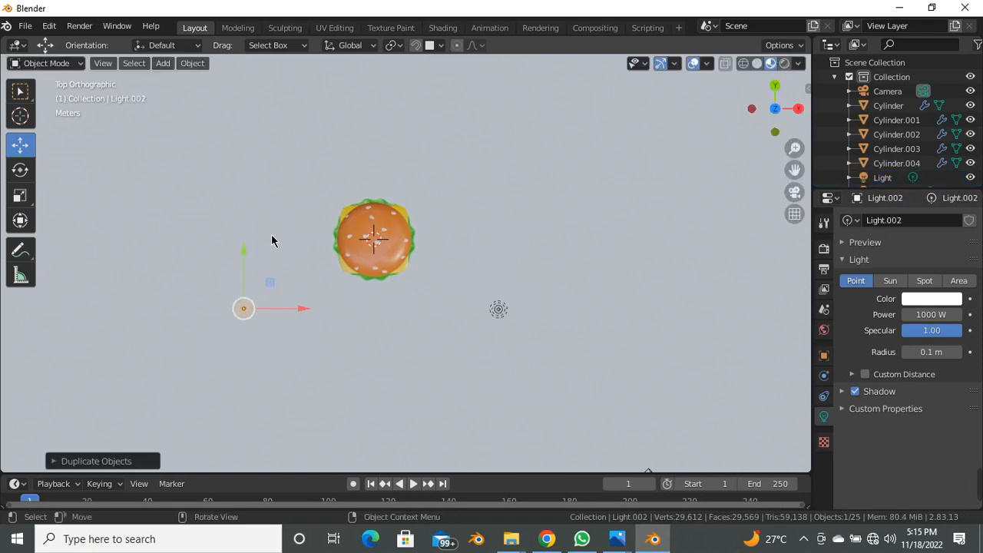
drag(243, 289, 272, 198)
drag(281, 137, 281, 119)
drag(290, 154, 425, 157)
mouse_move(383, 129)
mouse_down()
mouse_move(382, 109)
mouse_move(398, 138)
mouse_up()
middle_drag(398, 138, 444, 210)
scroll(460, 238, up, 2)
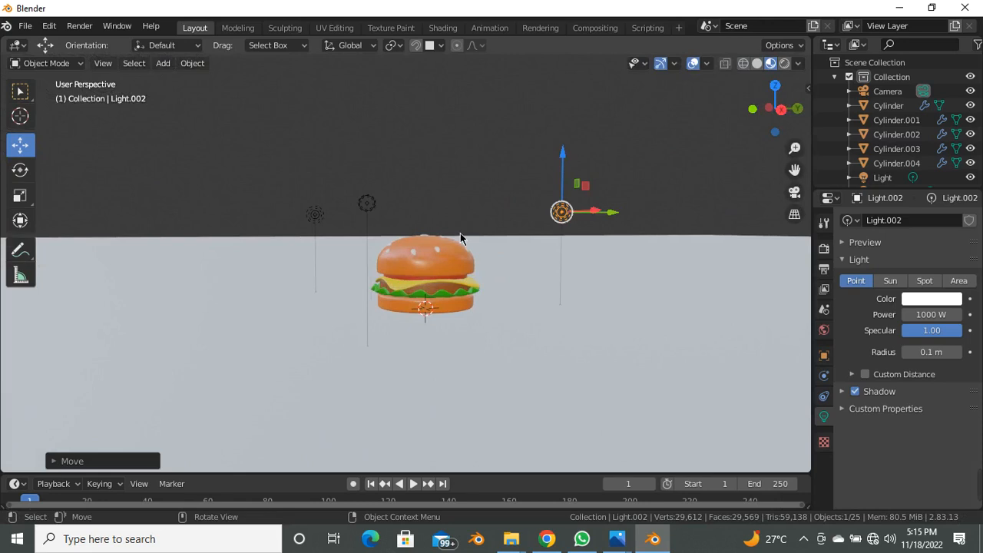
Lower the back light, move it farther behind the hamburger and set its power to 200 W.
drag(561, 188, 666, 250)
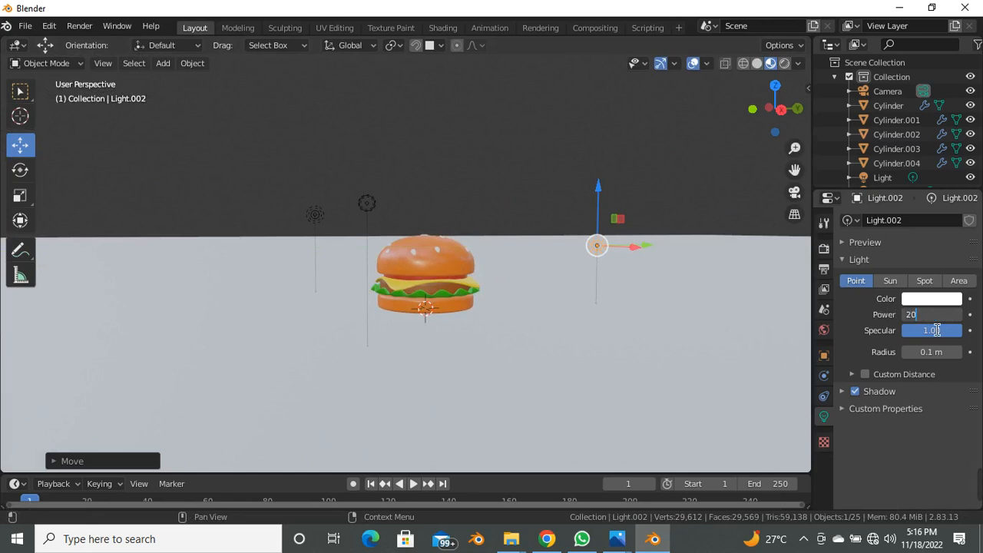
key(Return)
Give the light on the hamburger's -X side a pale yellow color and a power of 500 W.
middle_drag(487, 307, 295, 223)
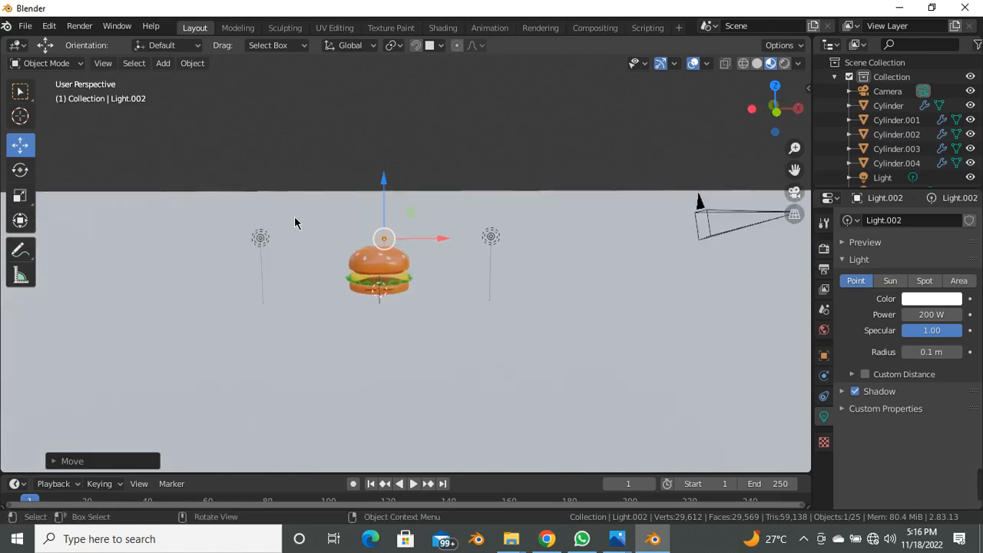
click(261, 240)
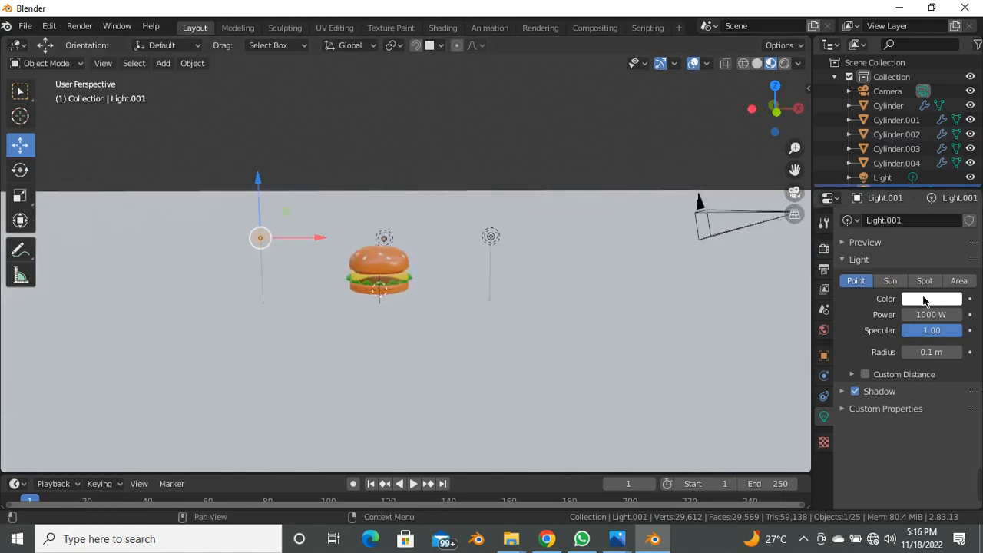
click(925, 300)
click(880, 170)
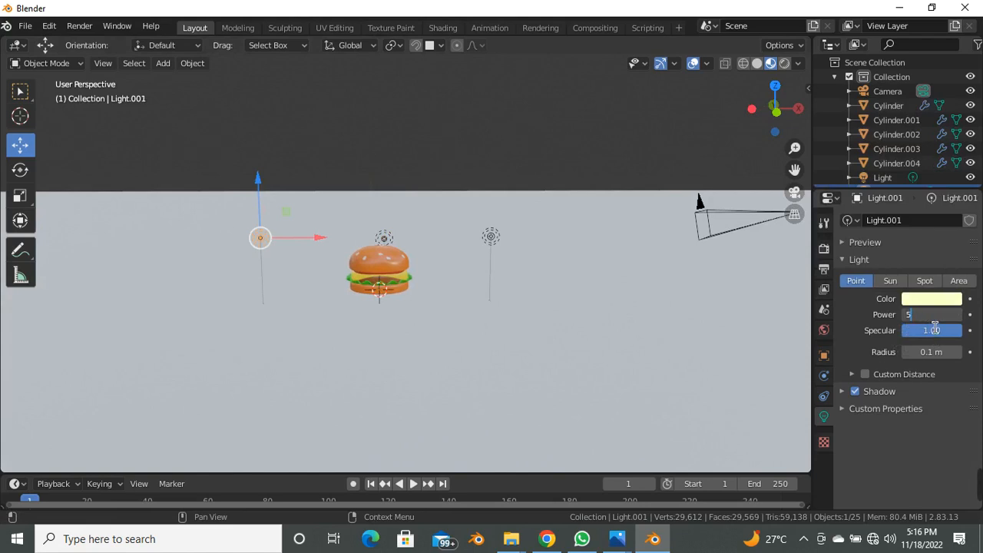
Set the radius of the light on the hamburger's +X side to 2.96 m.
scroll(545, 284, down, 2)
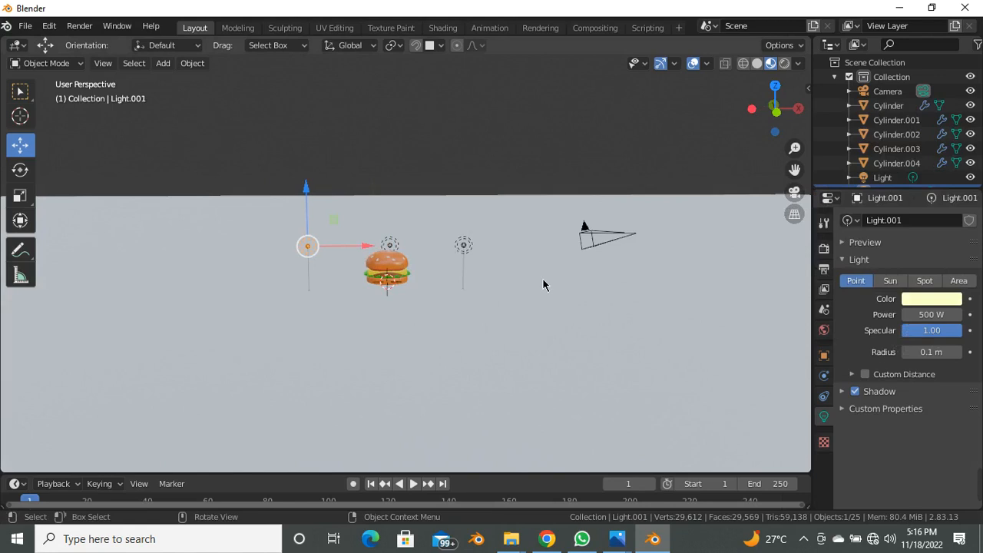
middle_drag(545, 283, 593, 311)
middle_drag(459, 234, 388, 235)
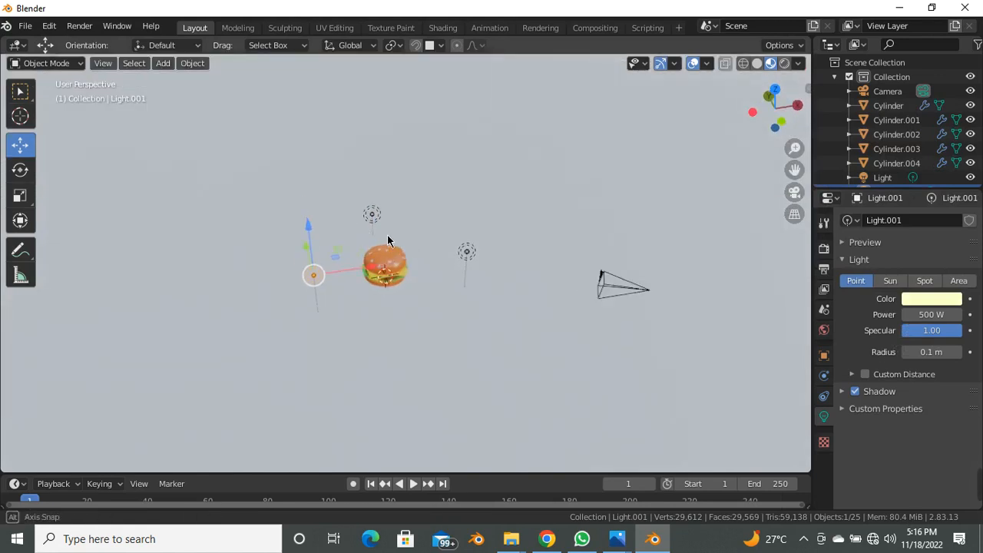
click(466, 254)
middle_drag(483, 304, 441, 258)
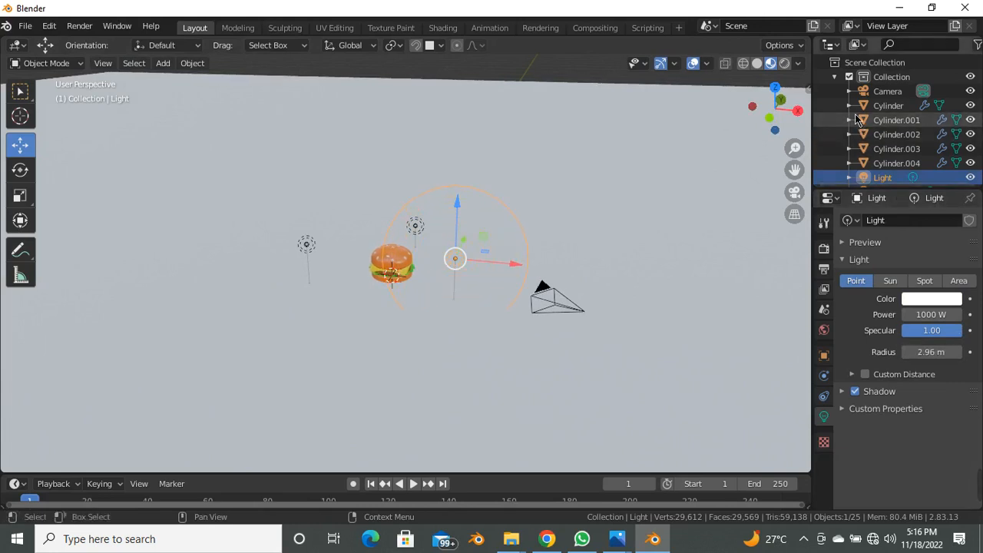
Switch the viewport to Rendered shading and examine the lighting on the hamburger from several angles.
click(785, 64)
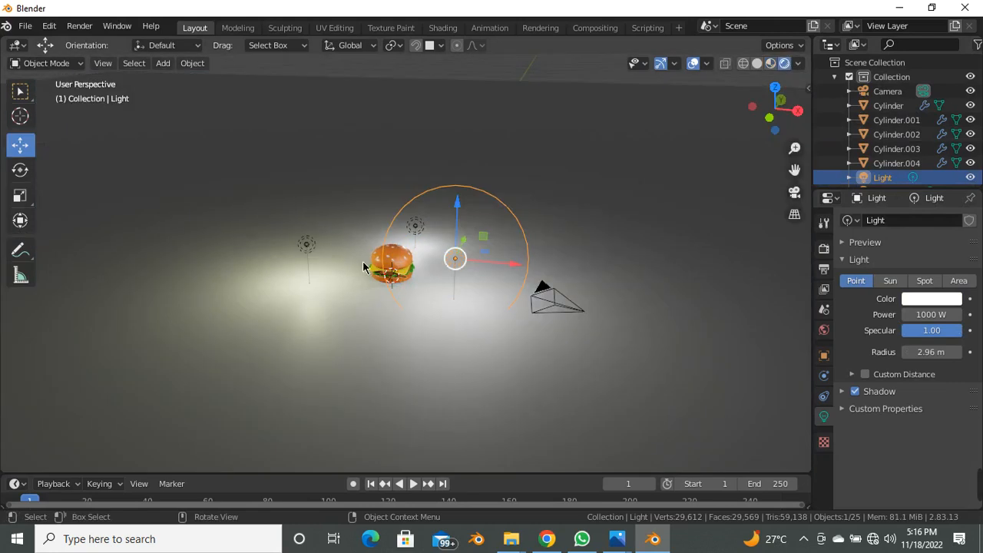
scroll(367, 284, up, 3)
middle_drag(366, 294, 472, 239)
scroll(413, 282, up, 2)
scroll(412, 282, down, 4)
scroll(390, 293, down, 3)
scroll(439, 260, up, 3)
scroll(439, 255, up, 3)
scroll(581, 278, down, 3)
Scale the floor plane down in the camera view until it extends only moderately beyond the hamburger and camera frame.
click(500, 231)
scroll(461, 246, down, 3)
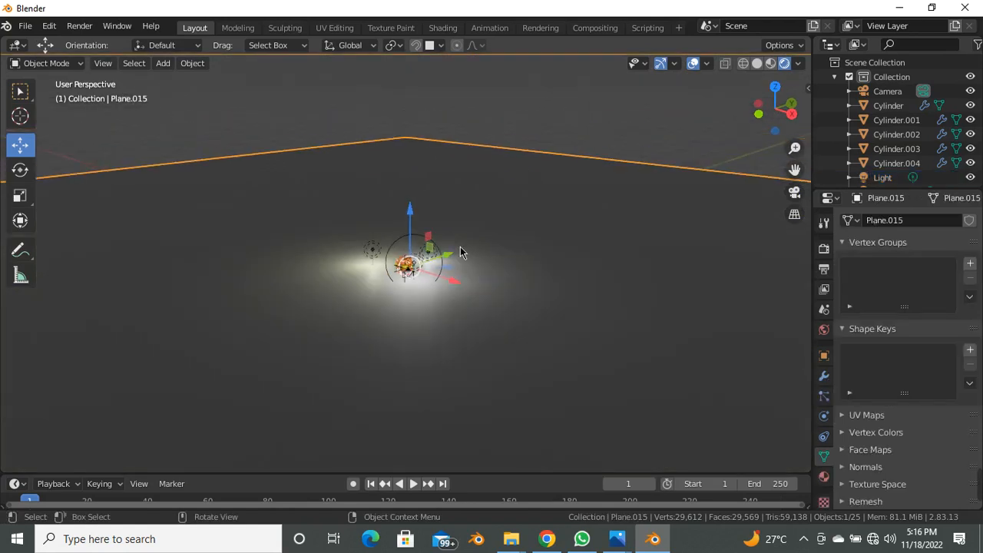
click(795, 193)
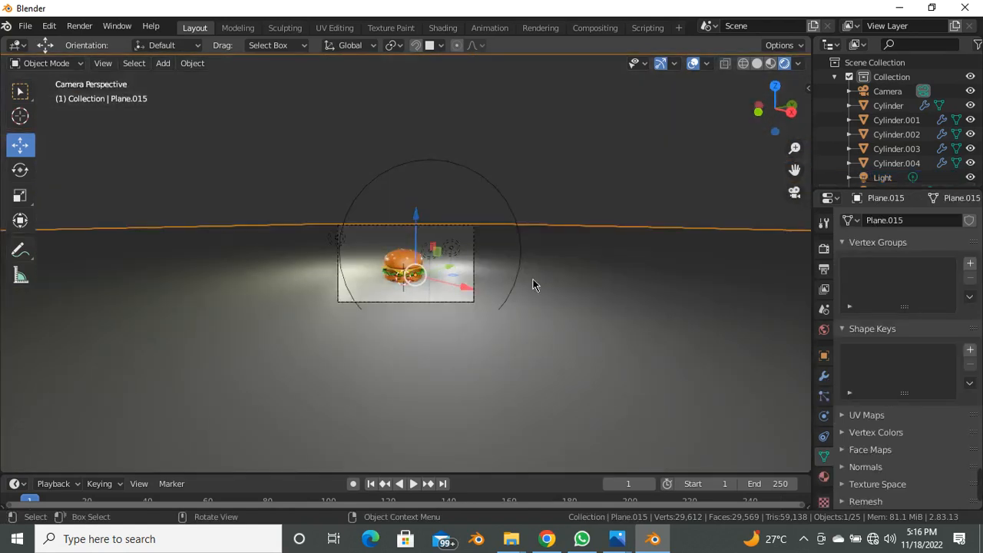
key(s)
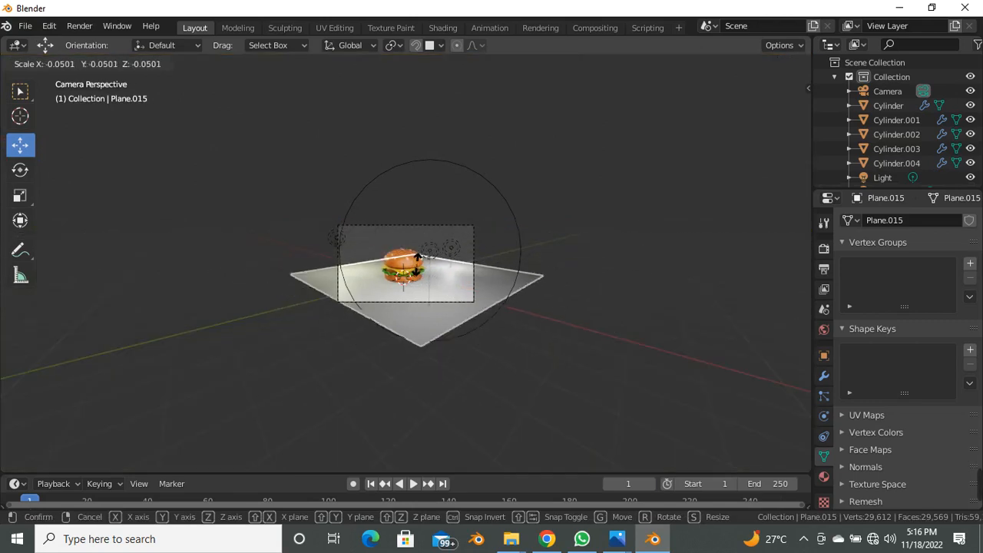
click(453, 321)
scroll(453, 322, up, 4)
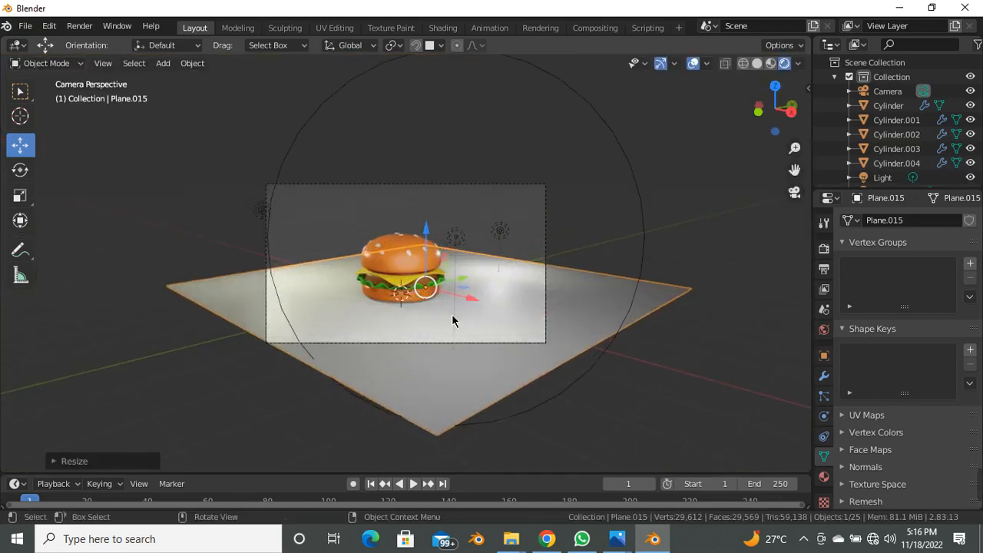
key(s)
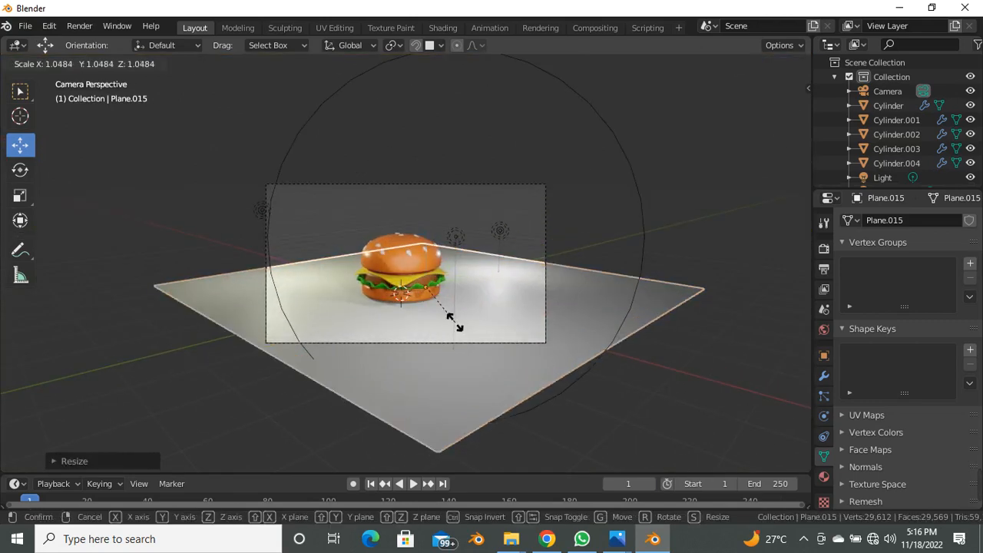
click(459, 326)
Rotate the floor plane so its back edge runs roughly level behind the hamburger in the camera view.
middle_drag(372, 270, 380, 336)
scroll(586, 403, down, 4)
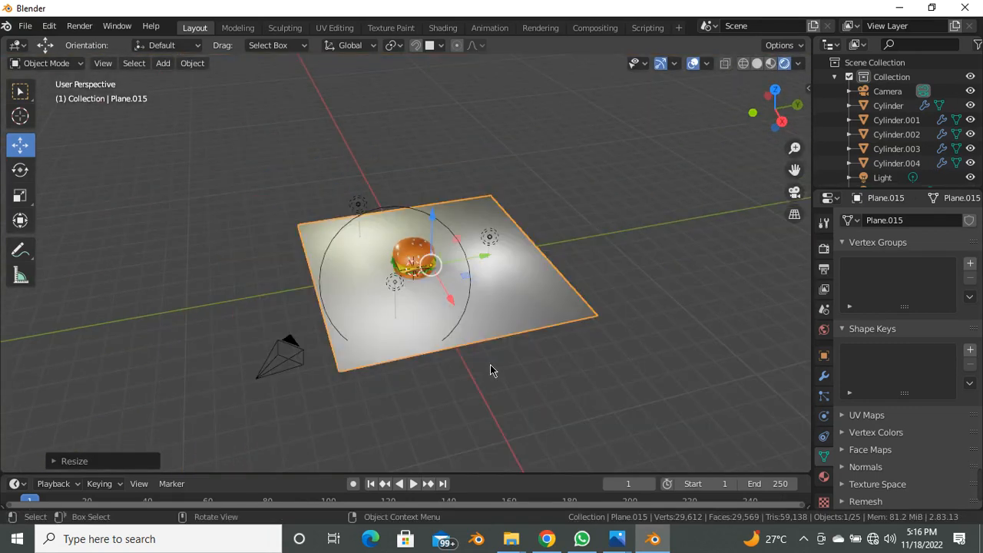
click(794, 196)
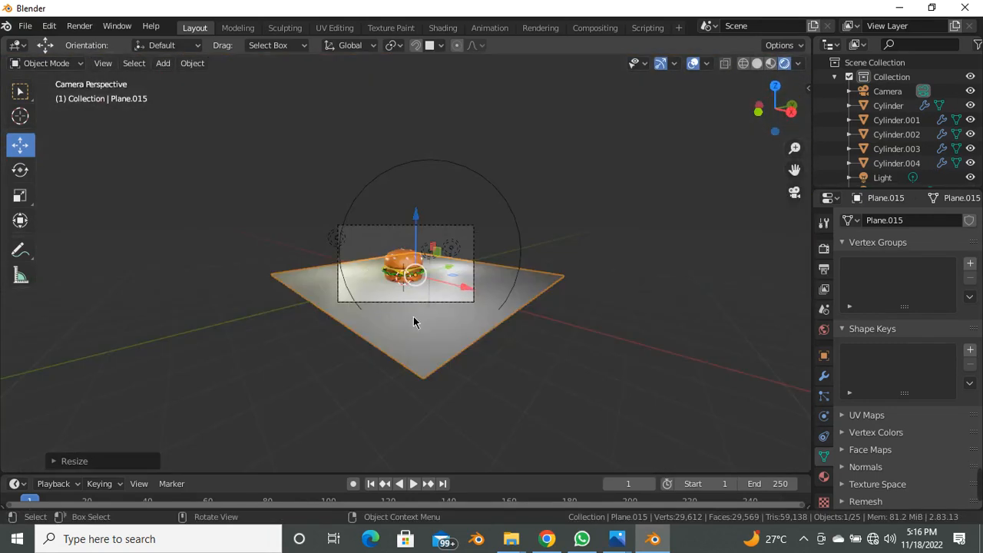
click(23, 176)
drag(427, 300, 472, 279)
scroll(374, 239, up, 2)
Extrude the floor plane's back edge straight up along Z into a background wall taller than the camera frame.
key(Tab)
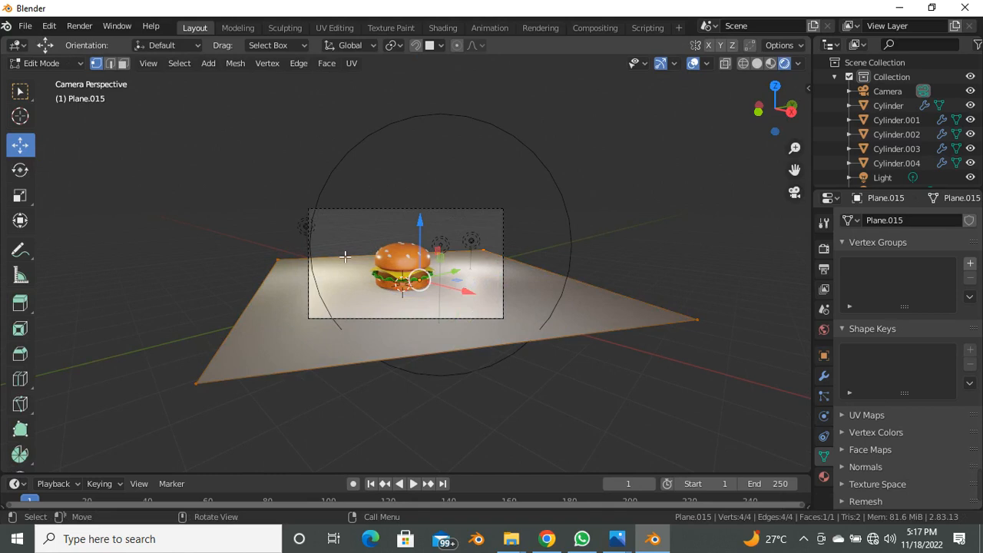
key(alt+a)
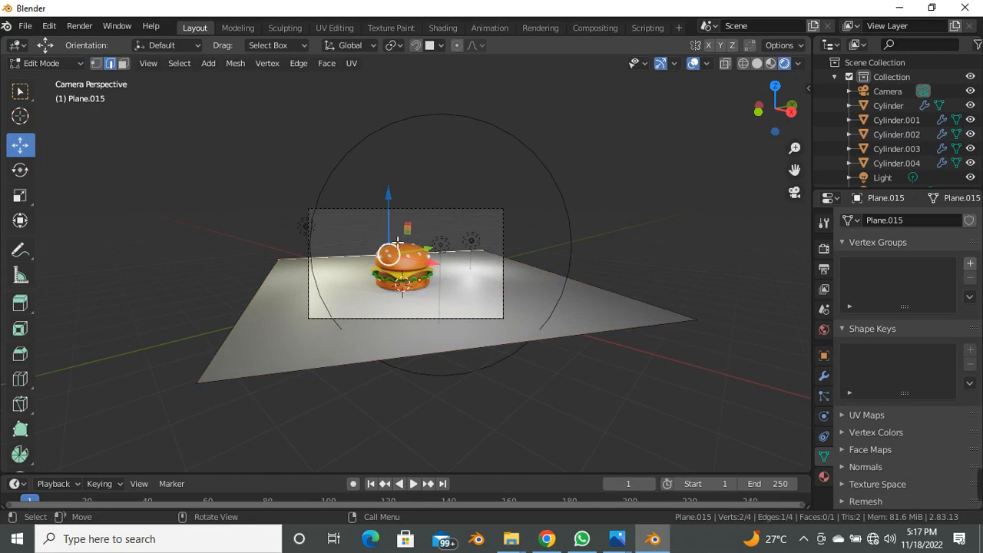
key(e)
key(z)
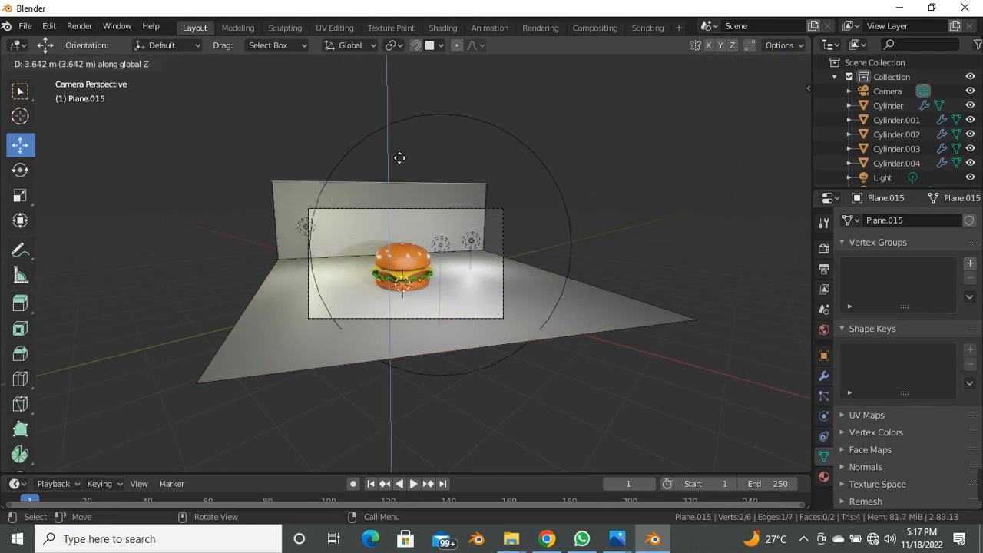
click(401, 100)
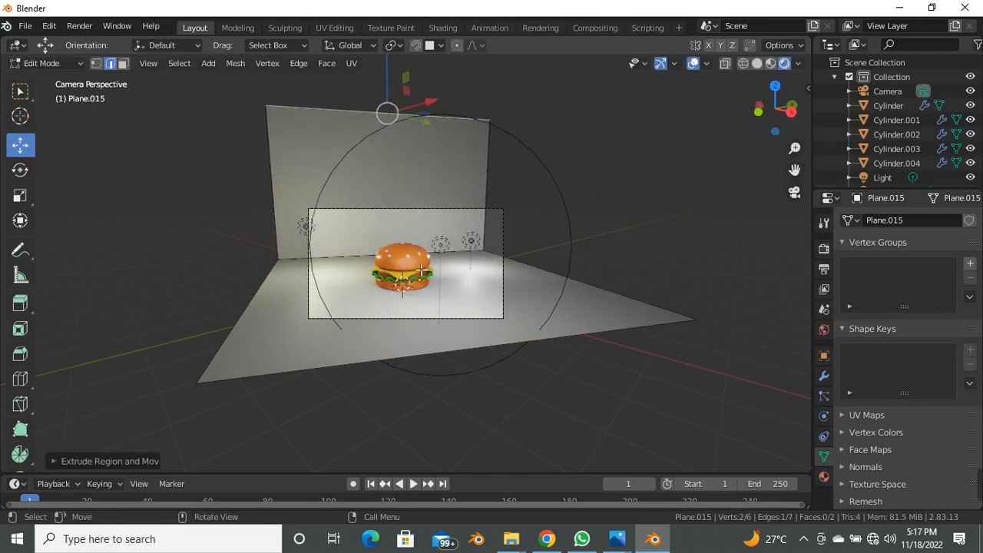
Bevel the edge between the floor and the back wall with 5 segments, about 0.5 m wide.
click(362, 262)
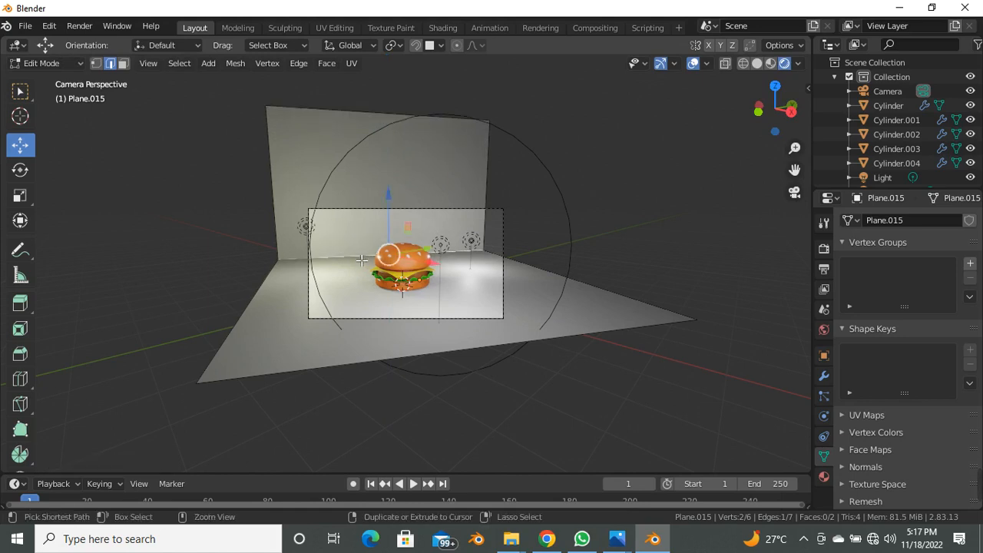
key(ctrl+b)
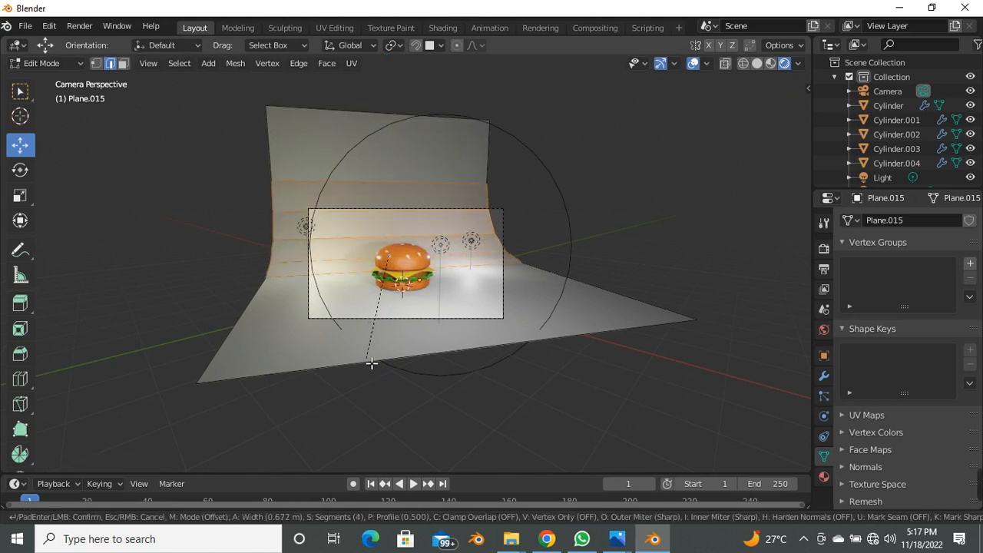
scroll(369, 350, up, 2)
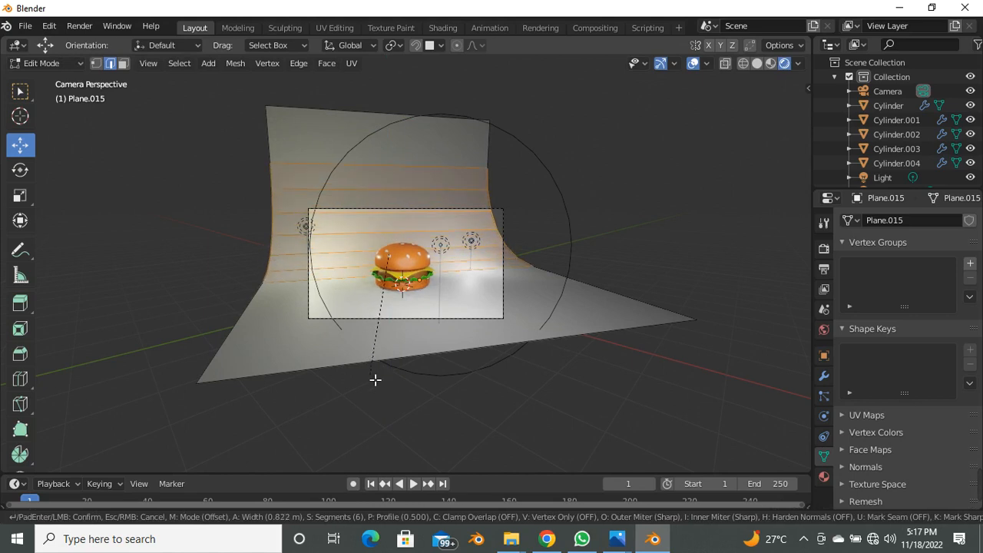
scroll(375, 350, down, 3)
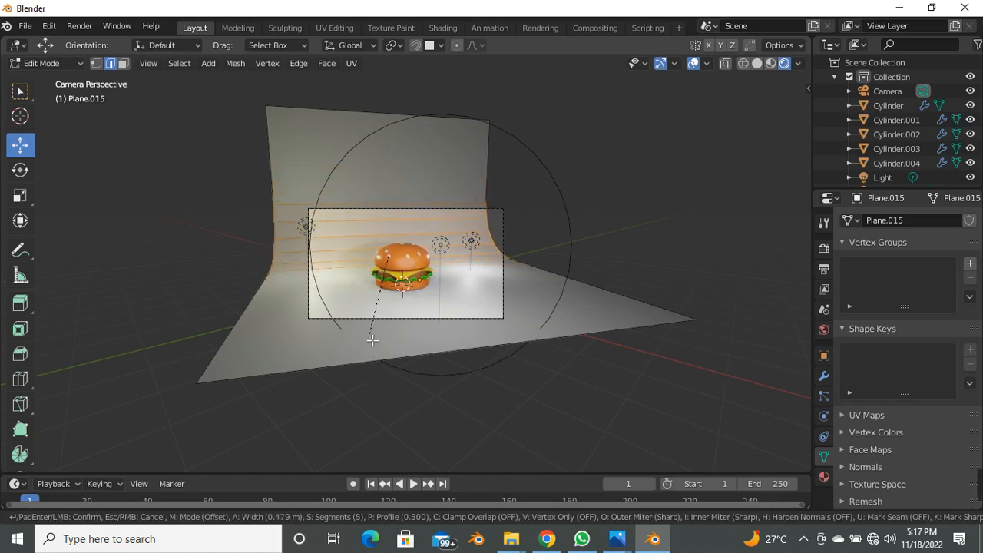
click(372, 339)
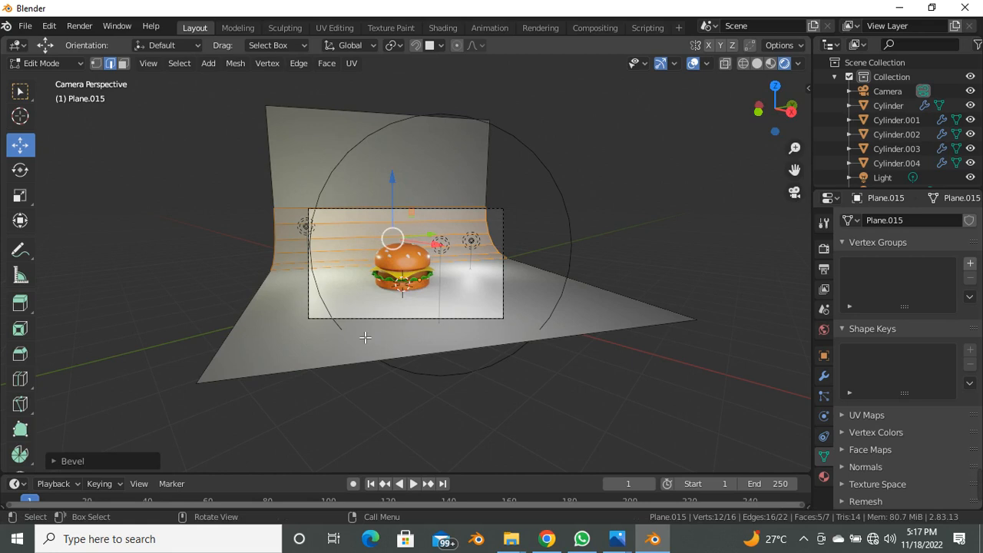
Leave mesh editing and apply smooth shading to the curved floor backdrop.
key(Tab)
right_click(364, 182)
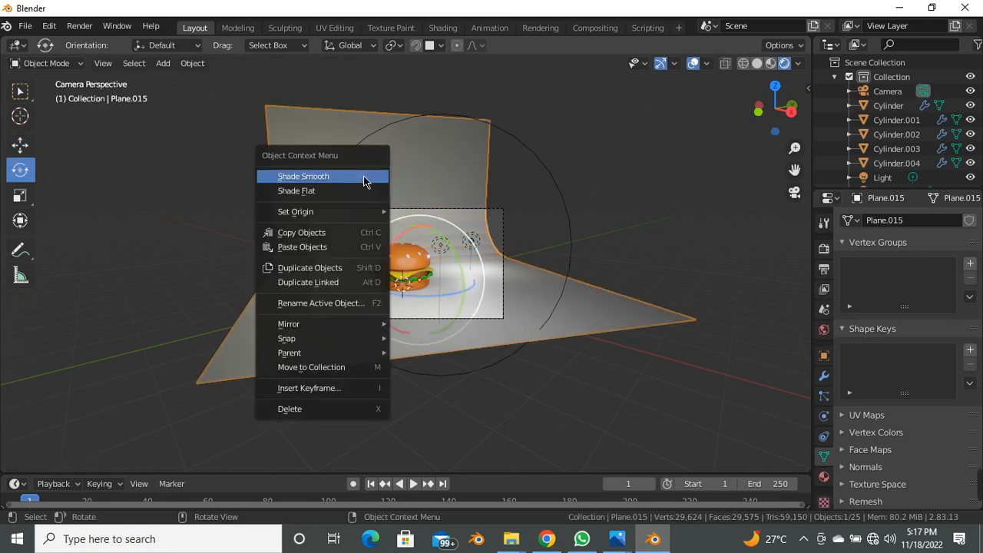
click(364, 182)
scroll(424, 170, up, 2)
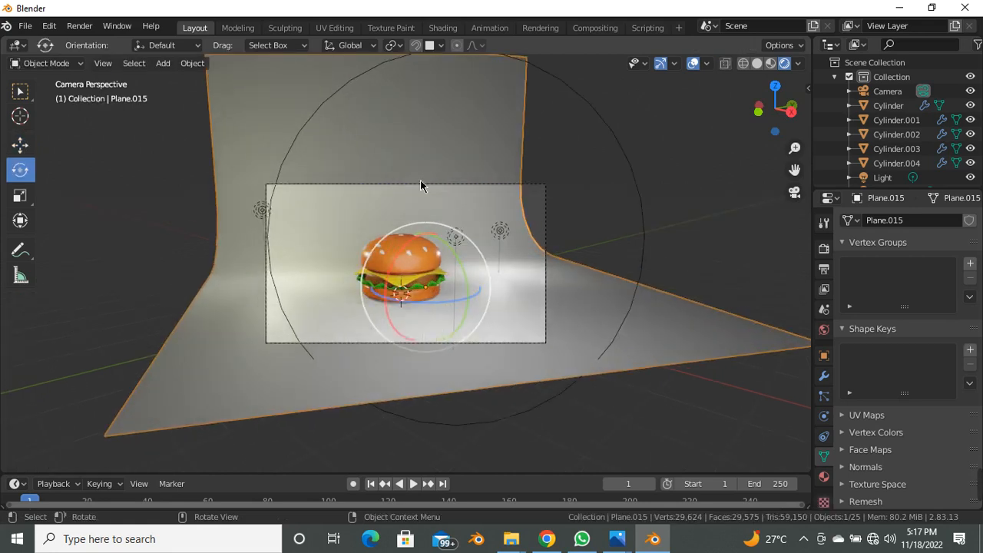
scroll(420, 180, down, 3)
scroll(435, 244, up, 2)
Scale the backdrop along global Y by about 1.6 to widen it on both sides of the hamburger.
middle_drag(436, 243, 508, 199)
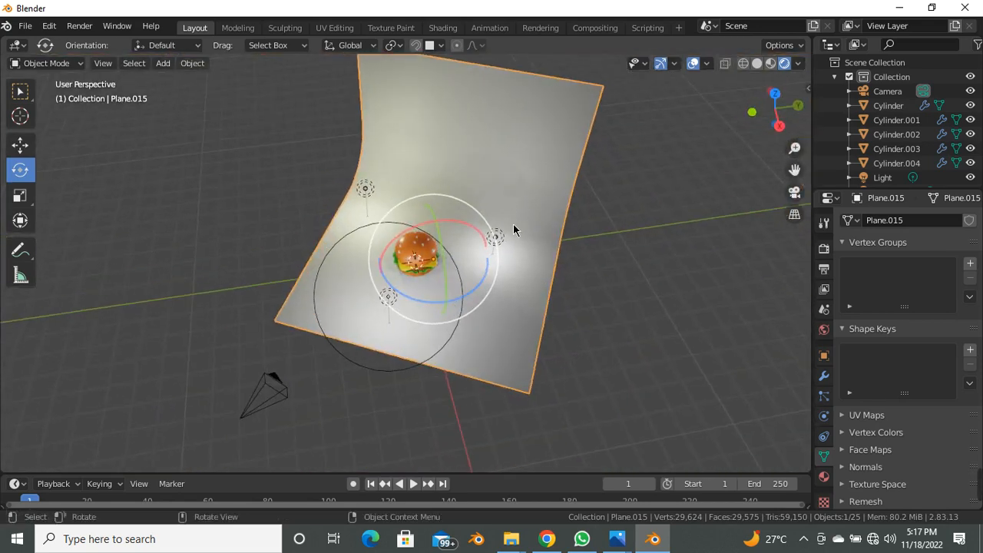
key(s)
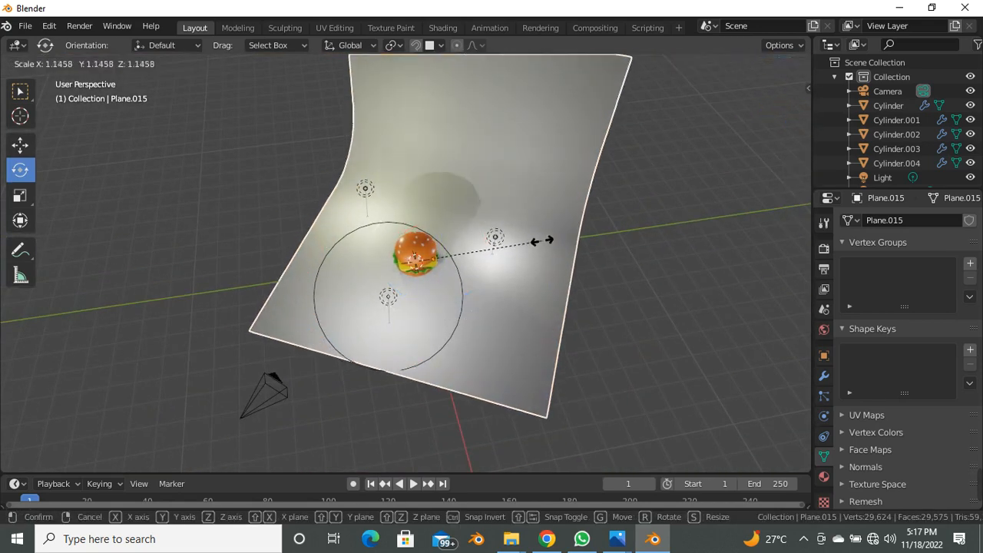
key(x)
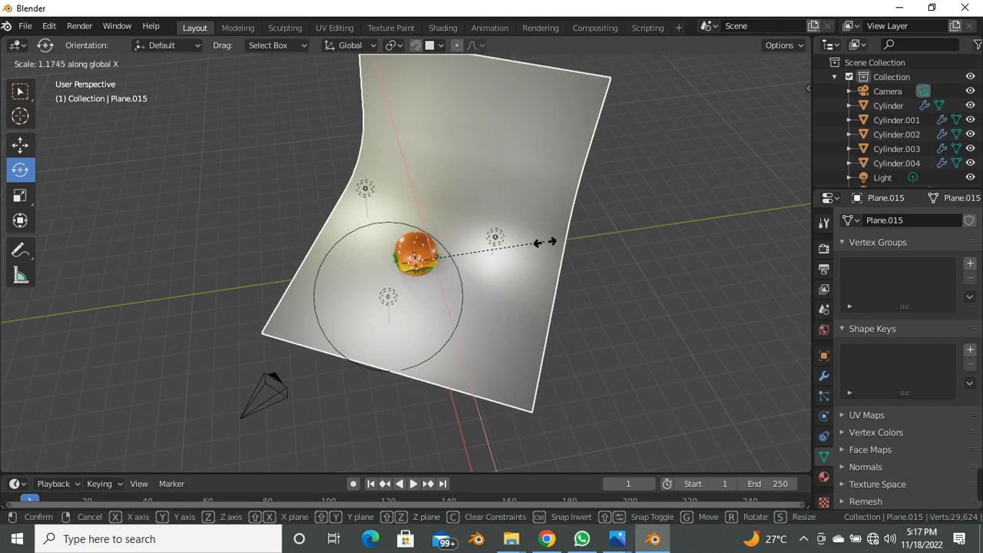
key(y)
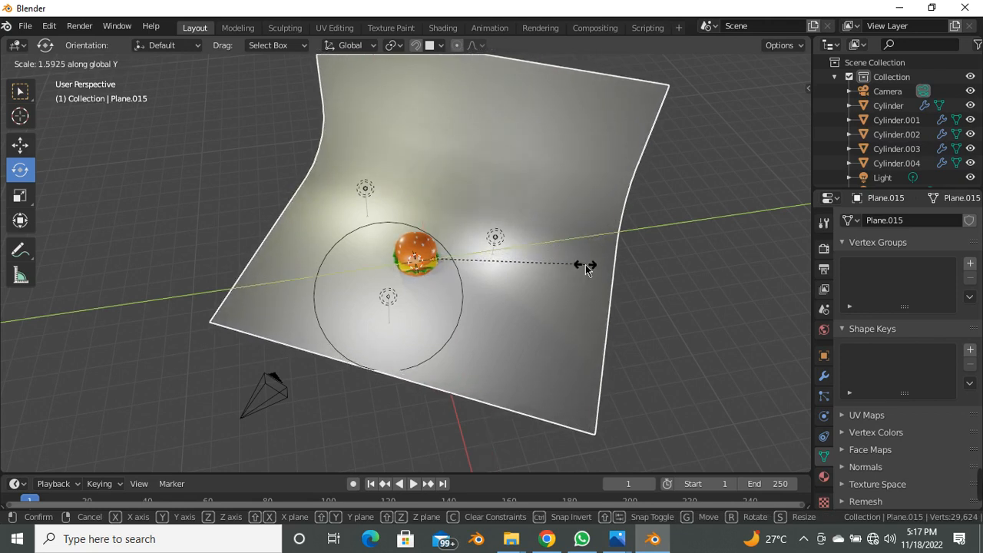
click(584, 264)
click(795, 193)
scroll(408, 276, up, 4)
scroll(407, 277, up, 2)
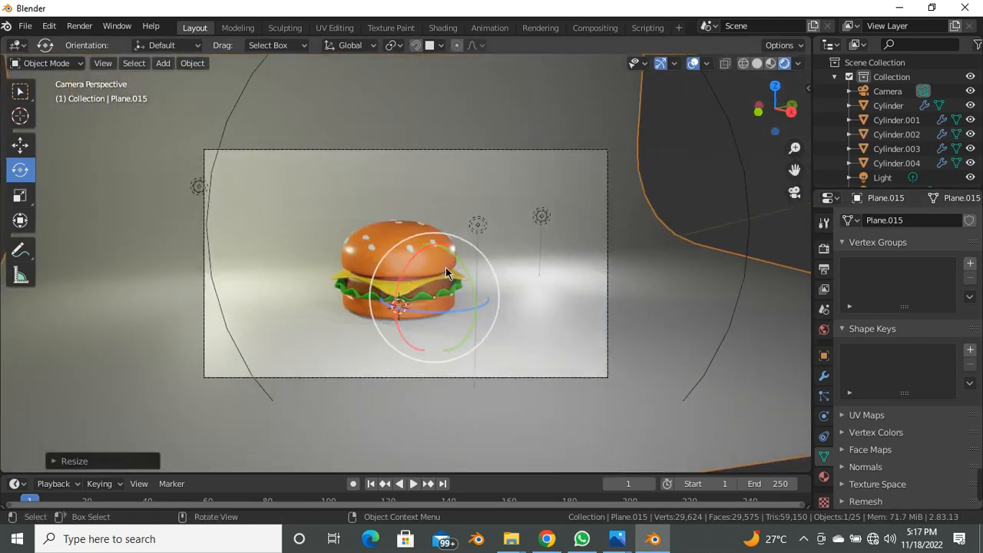
scroll(422, 273, down, 3)
middle_drag(430, 281, 548, 271)
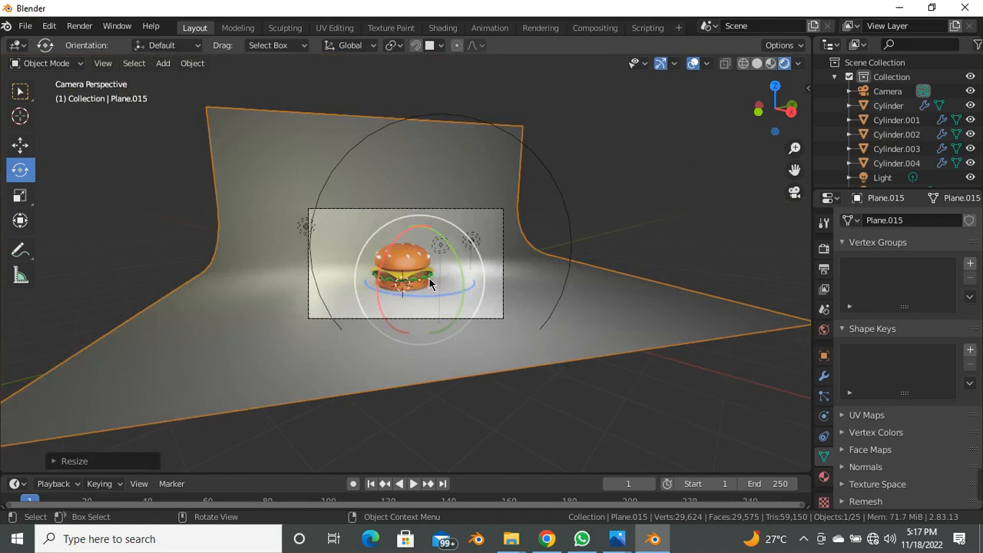
scroll(503, 252, down, 5)
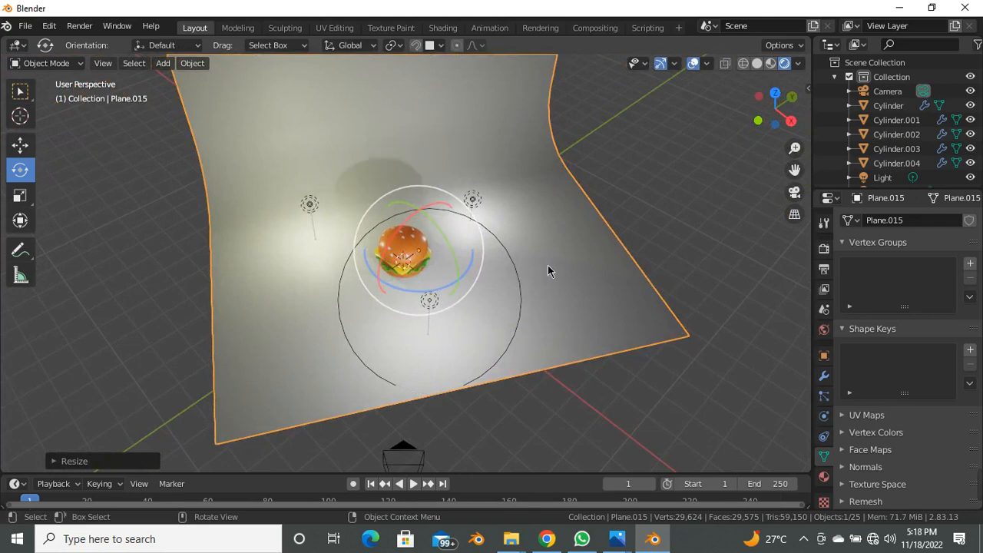
Move the 1000 W light out of the camera frame to the front right of the hamburger.
click(797, 193)
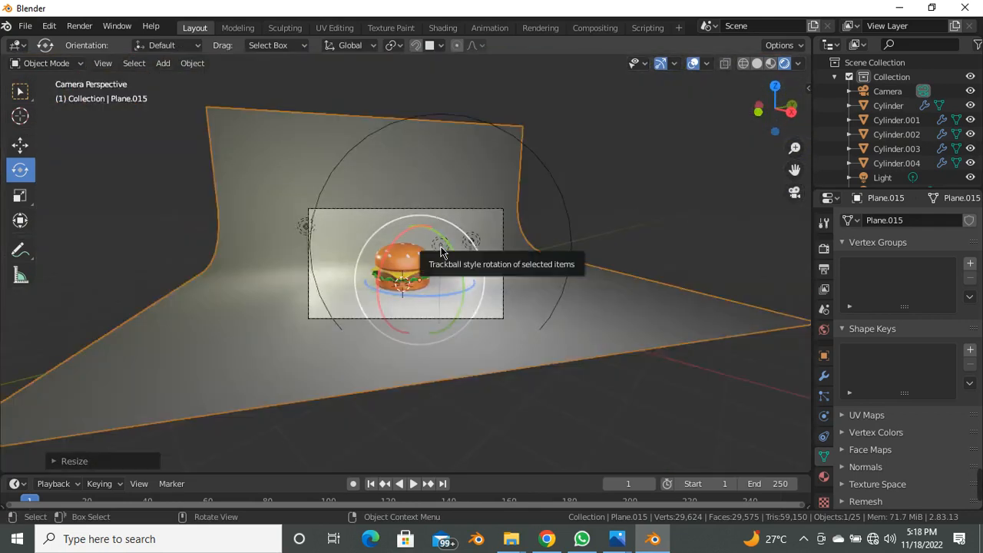
click(444, 248)
middle_drag(459, 247, 66, 149)
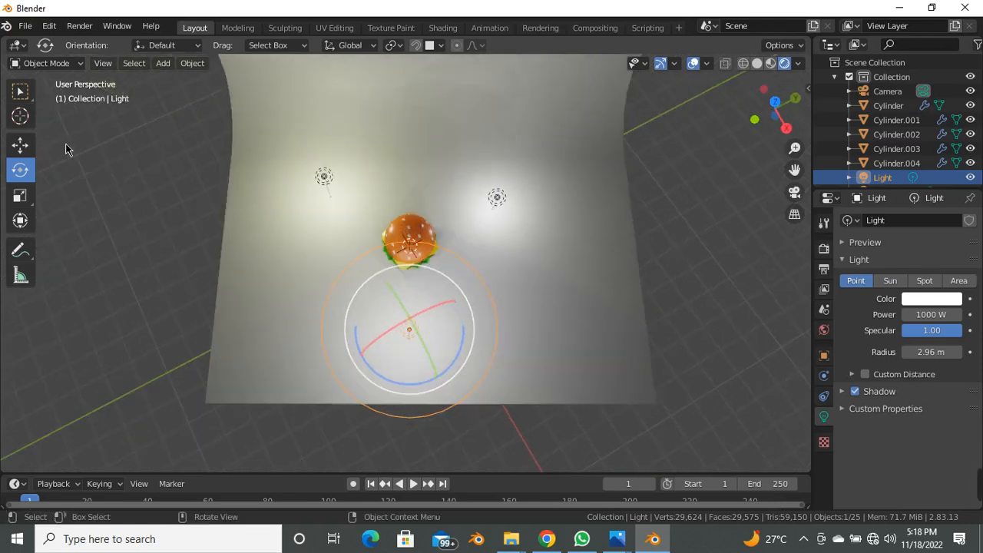
click(21, 146)
scroll(446, 313, down, 3)
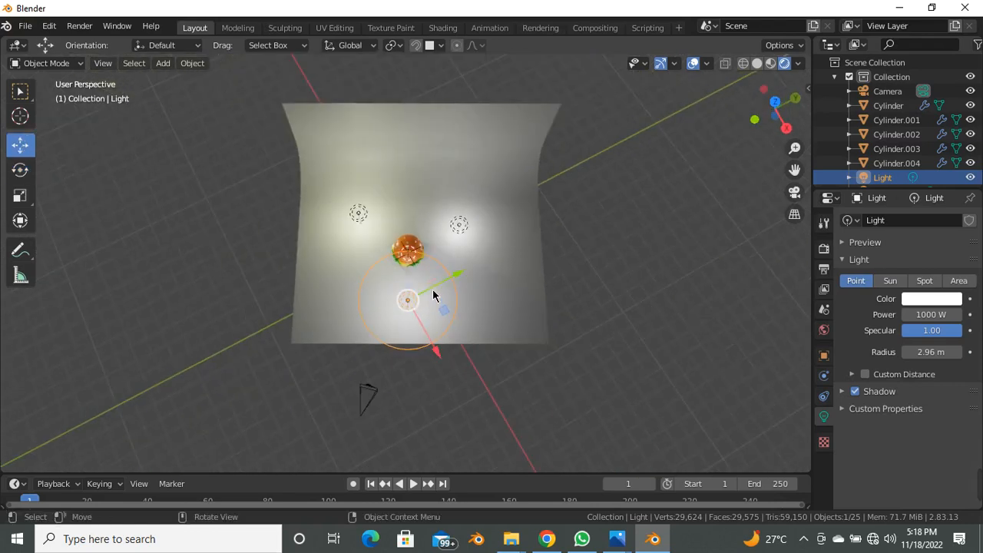
drag(434, 296, 435, 272)
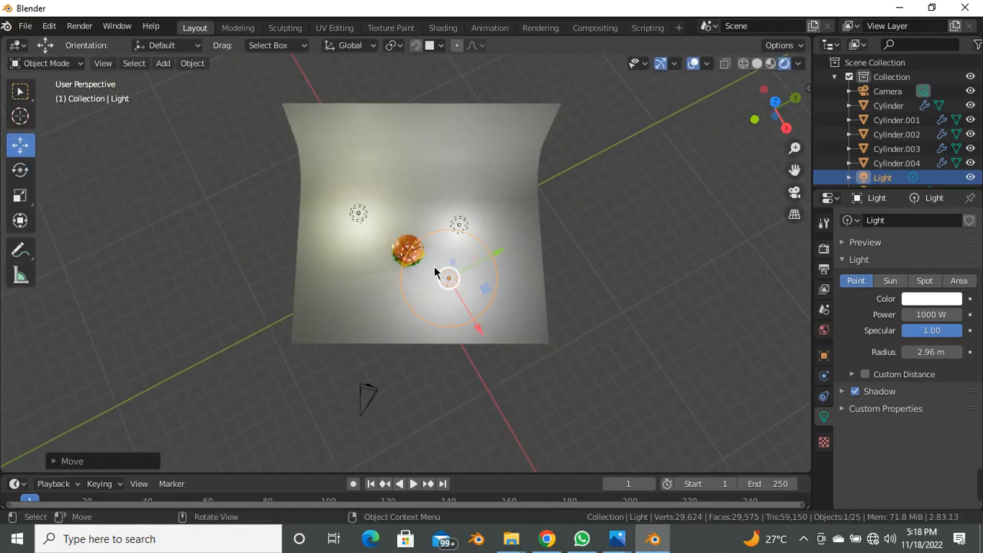
scroll(434, 272, up, 1)
key(g)
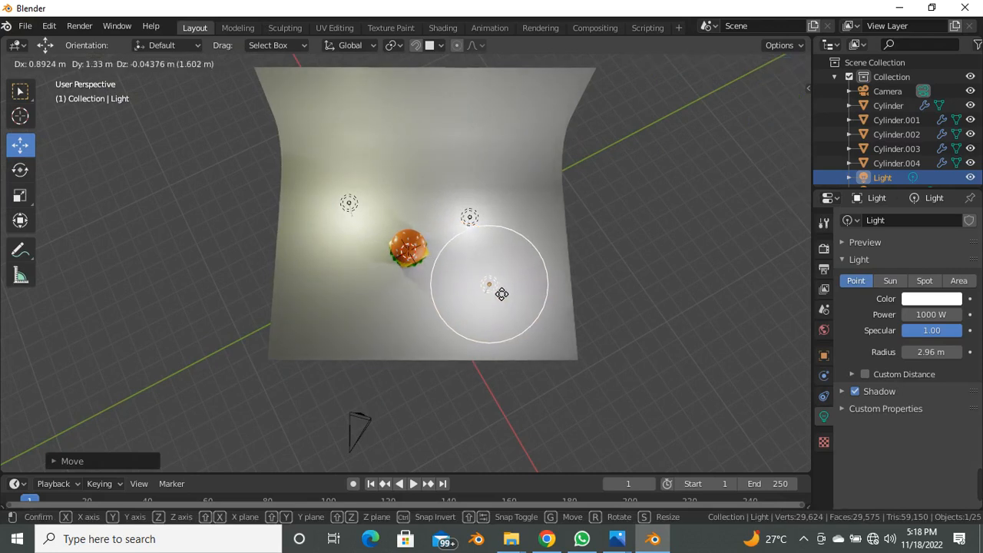
click(502, 294)
Move the yellowish 500 W light farther left of the hamburger, close to the backdrop's side edge.
click(351, 204)
key(g)
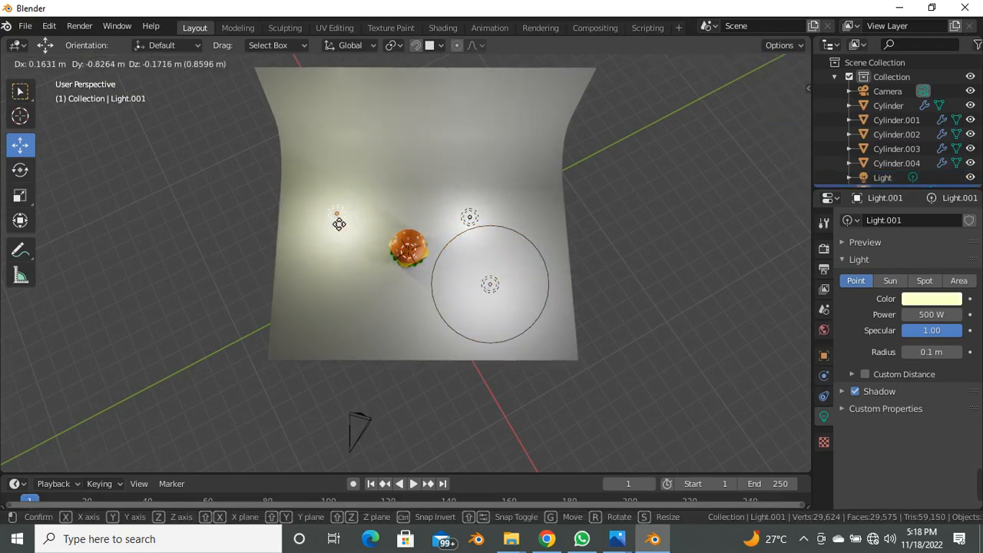
click(310, 239)
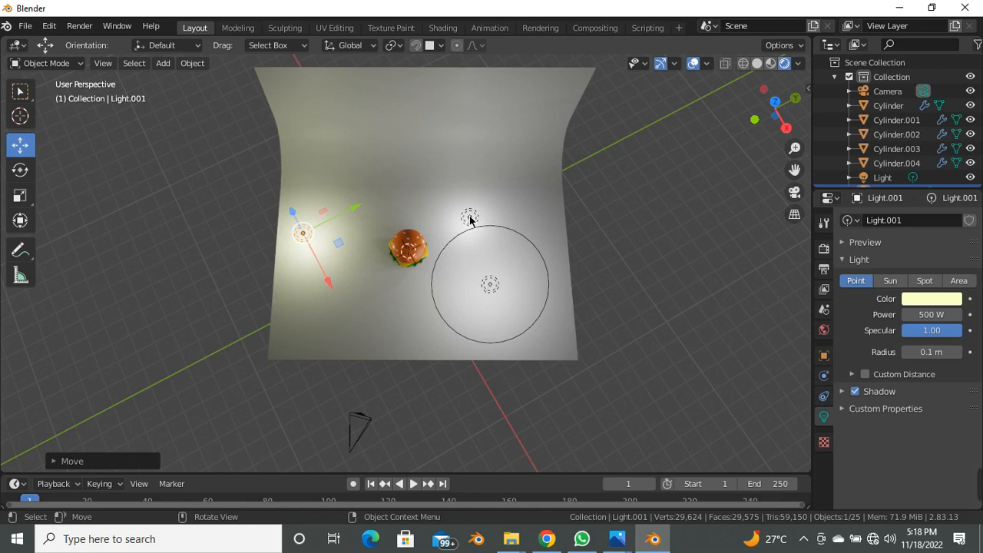
Move the 200 W light about 2.7 m so it sits behind the hamburger.
click(469, 219)
key(g)
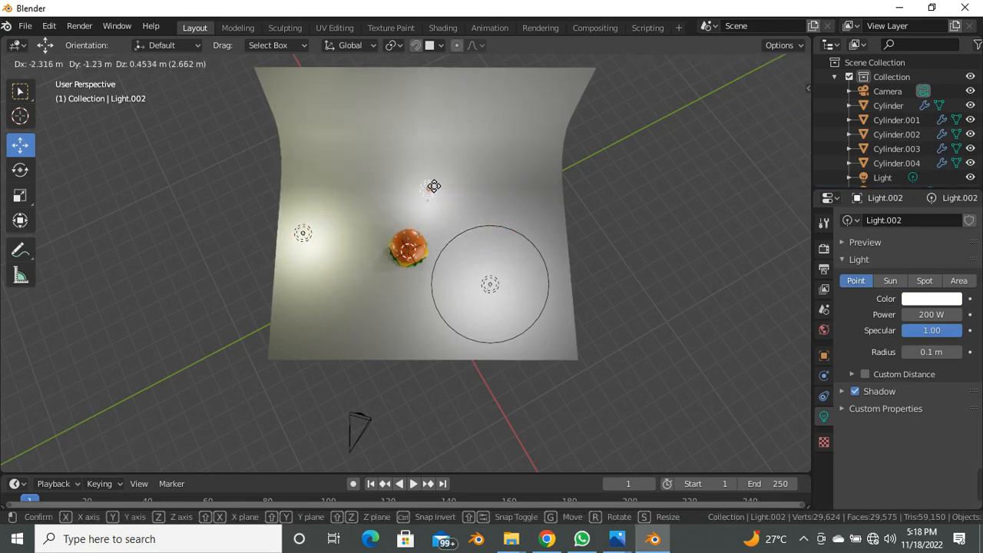
click(434, 186)
Nudge the 1000 W light slightly toward the front of the floor and check the lighting through the camera.
middle_drag(434, 187, 482, 259)
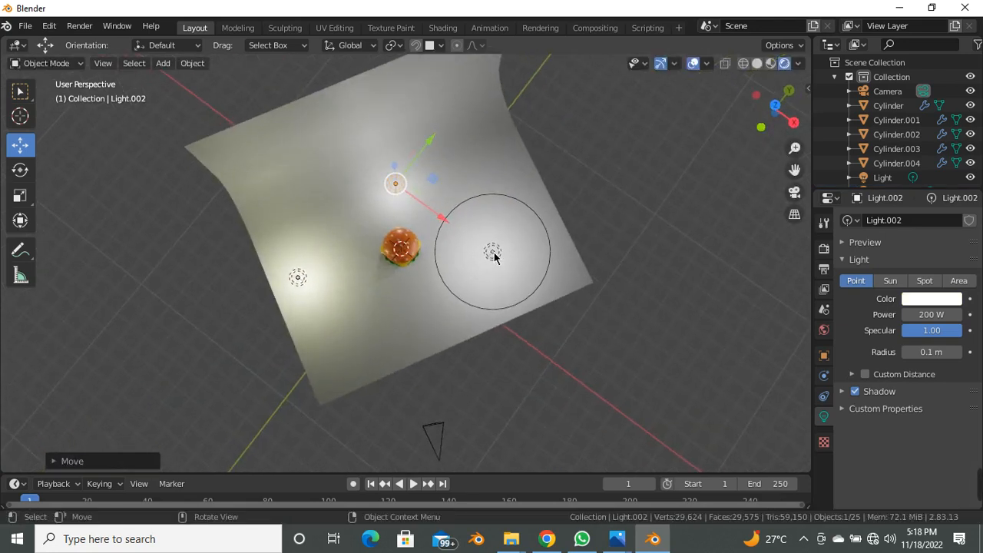
click(494, 257)
key(g)
click(501, 261)
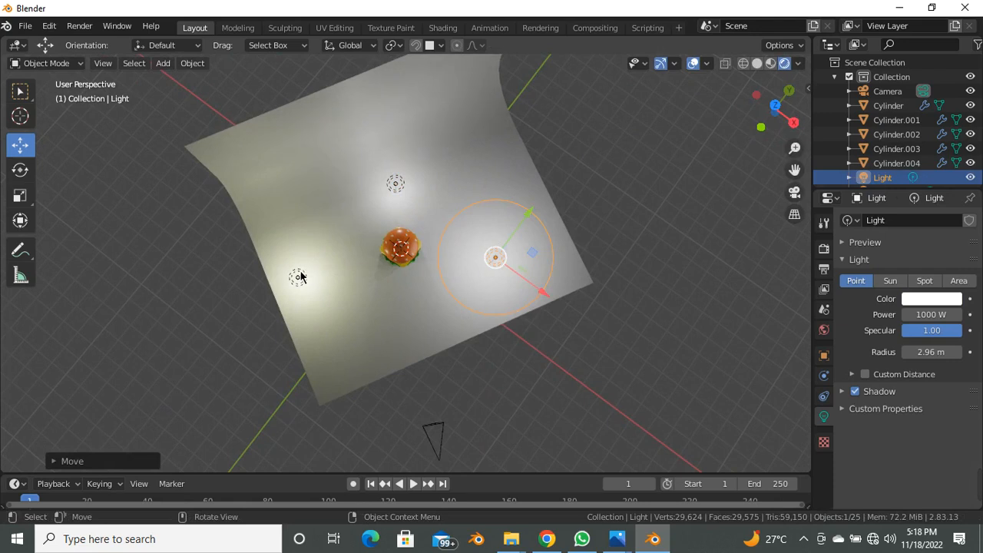
click(299, 278)
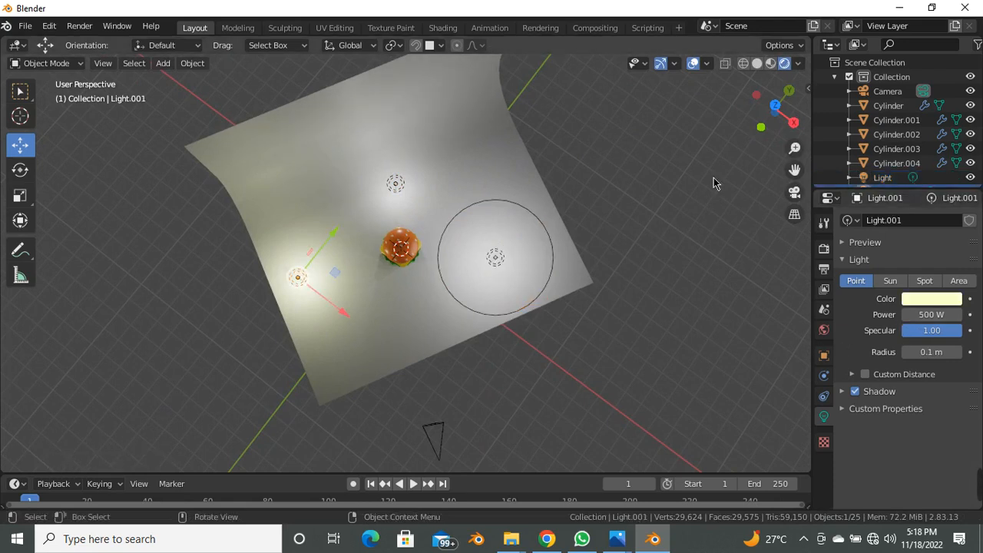
click(794, 194)
scroll(581, 254, up, 1)
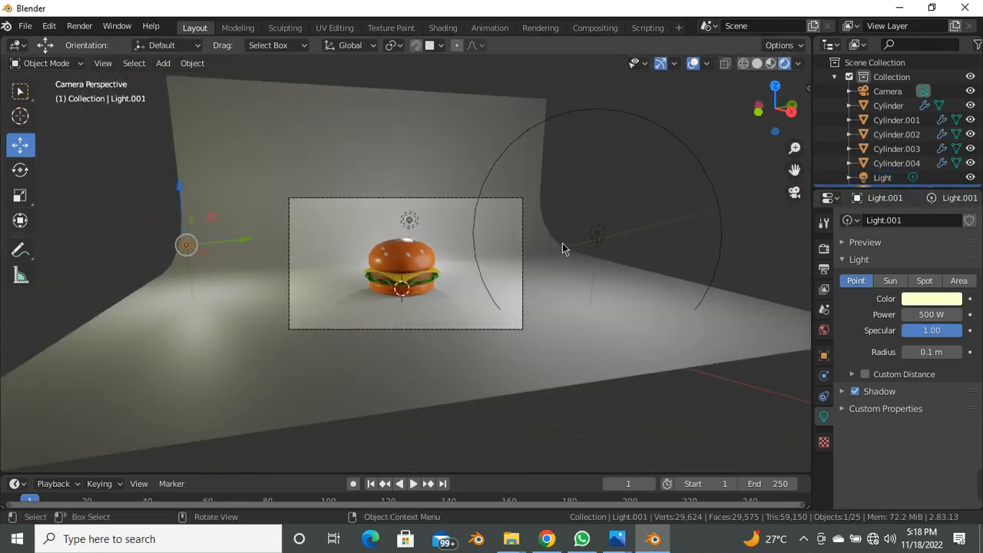
Move the 1000 W and 500 W lights together about 1.9 m toward the front edge of the floor.
click(594, 234)
scroll(274, 267, down, 3)
middle_drag(274, 268, 287, 335)
scroll(401, 269, down, 4)
middle_drag(401, 277, 286, 315)
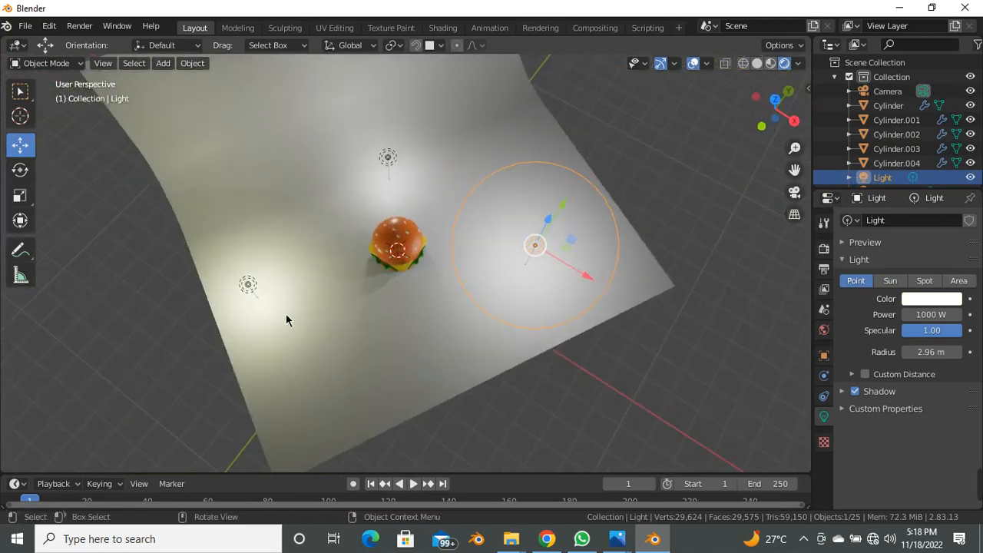
shift+click(248, 286)
middle_drag(384, 265, 403, 281)
key(g)
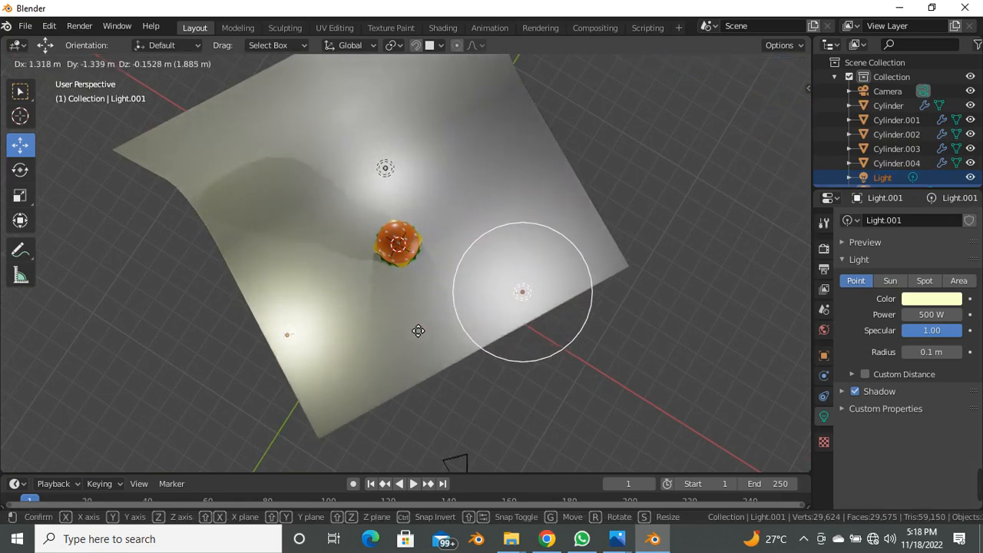
click(419, 334)
Raise the yellowish 500 W light, keeping its movement locked to the YZ plane.
middle_drag(321, 329, 317, 262)
click(321, 254)
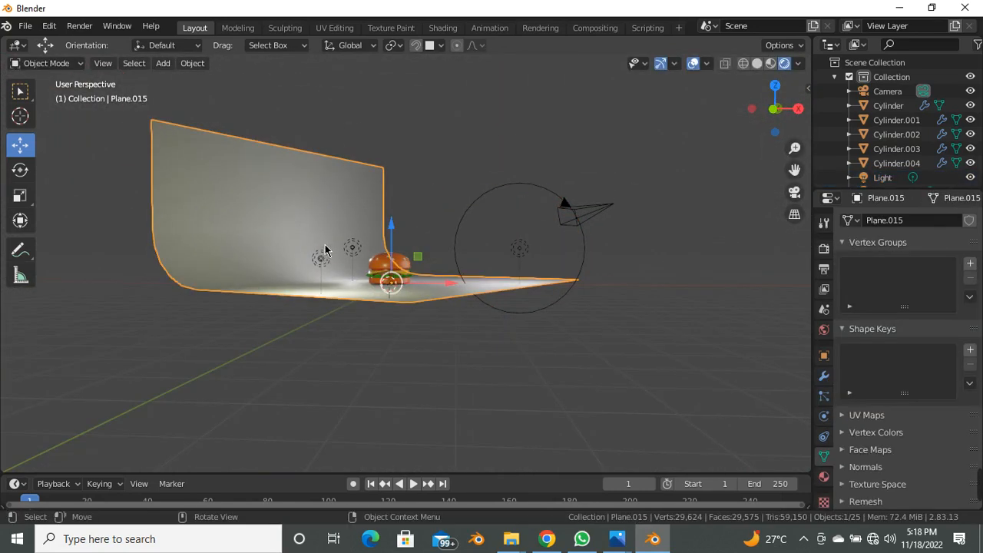
click(320, 254)
key(g)
key(shift+x)
click(331, 221)
Reposition the 200 W back light behind the hamburger, slightly farther toward the backdrop wall.
middle_drag(331, 220, 479, 298)
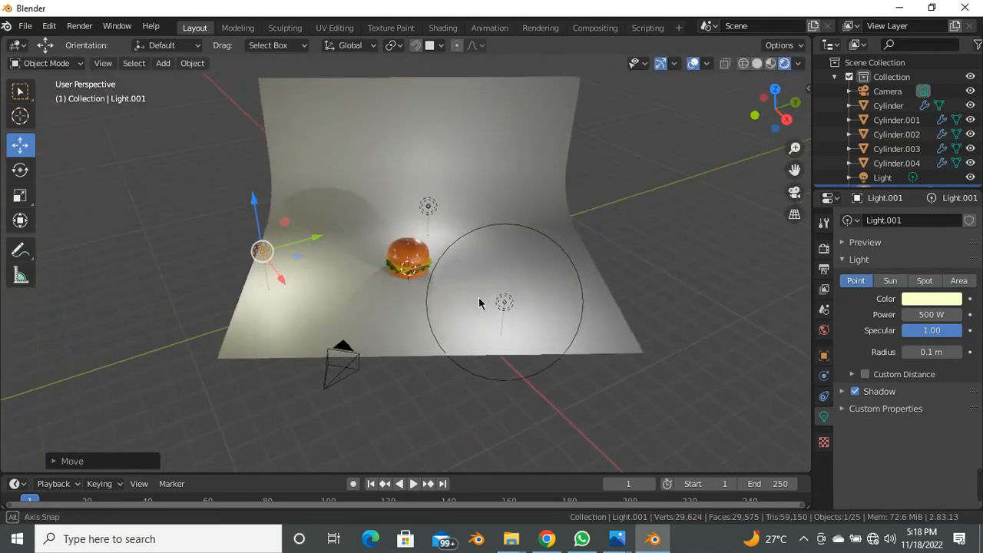
click(429, 204)
middle_drag(428, 204, 459, 197)
drag(462, 168, 453, 172)
middle_drag(332, 222, 246, 158)
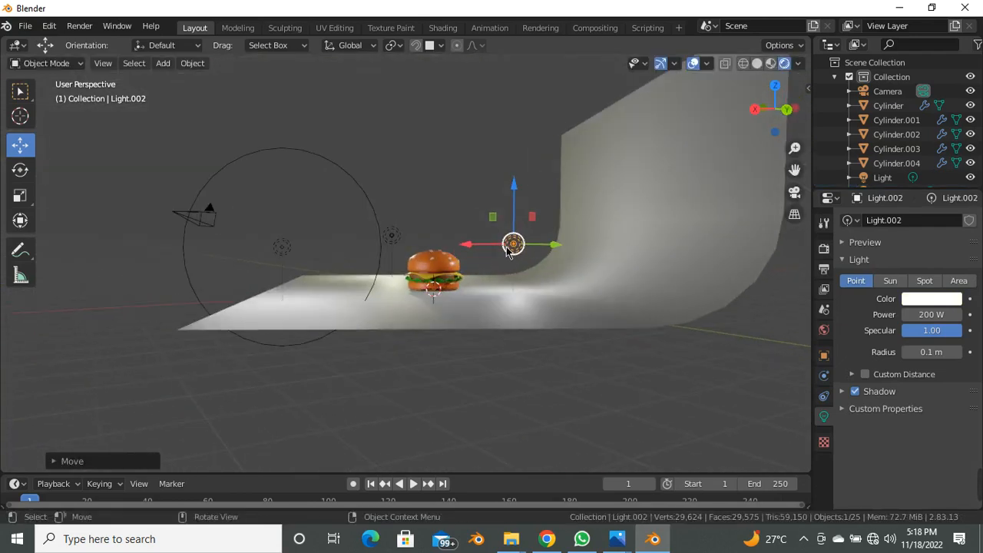
key(g)
click(531, 248)
middle_drag(531, 249, 500, 296)
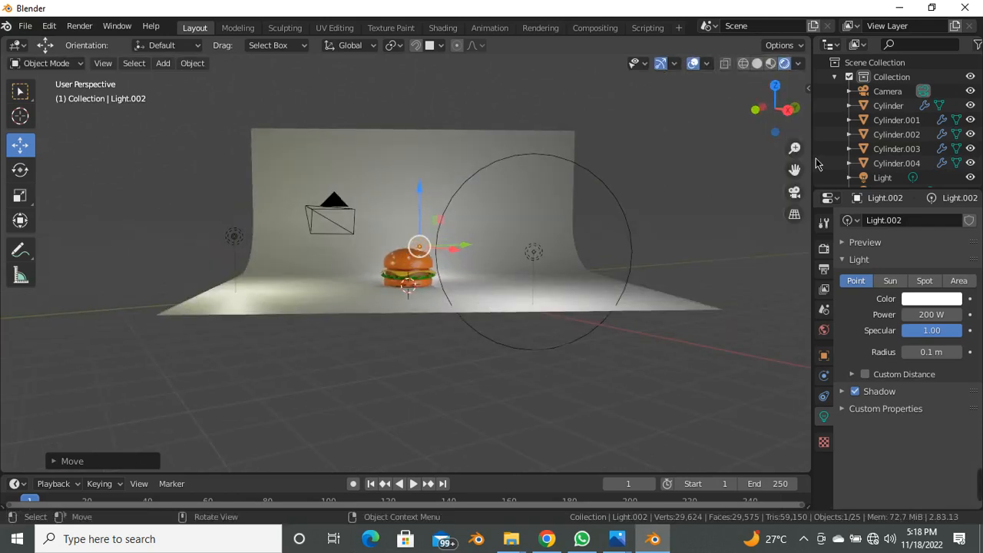
Try the Cycles render engine on the hamburger scene in the viewport, and return to Eevee.
click(825, 250)
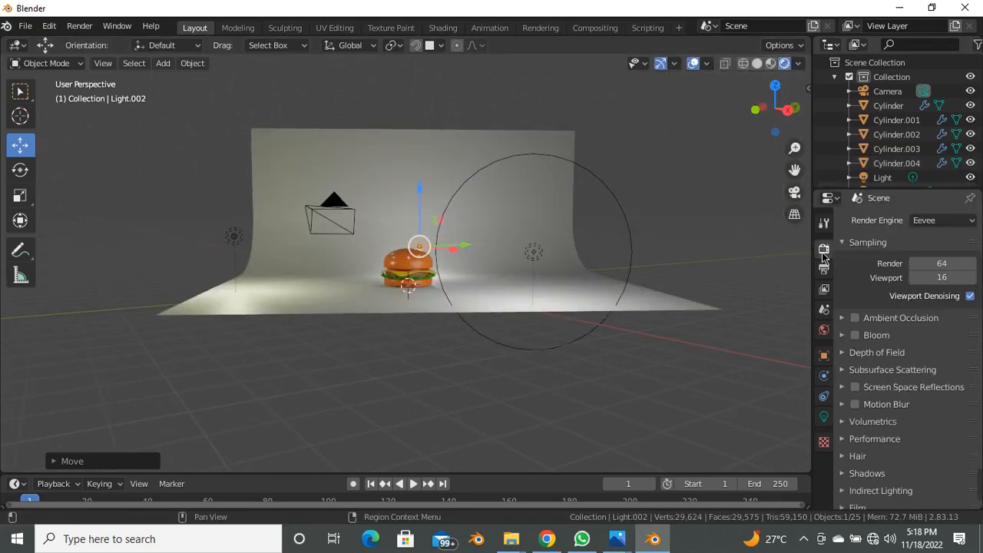
click(964, 222)
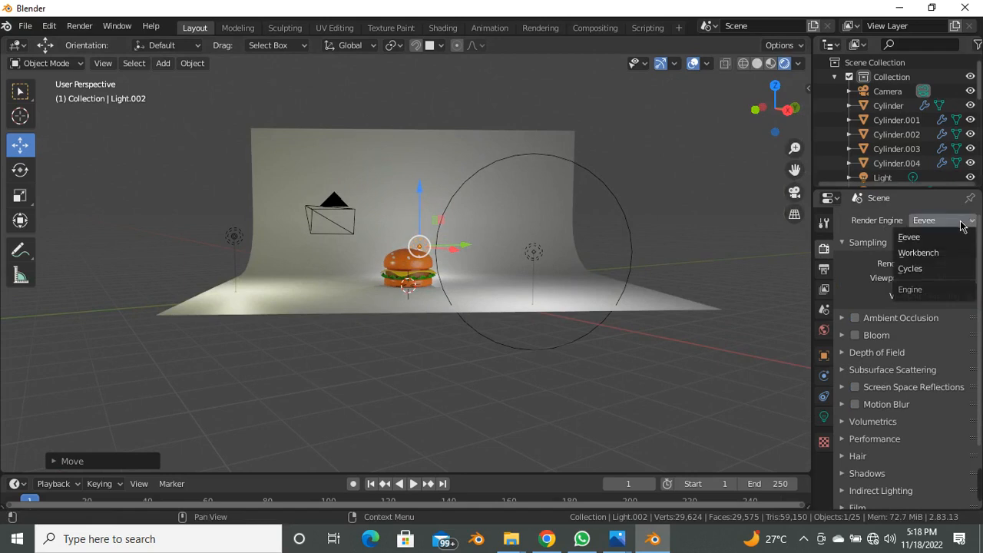
click(919, 268)
scroll(414, 196, up, 3)
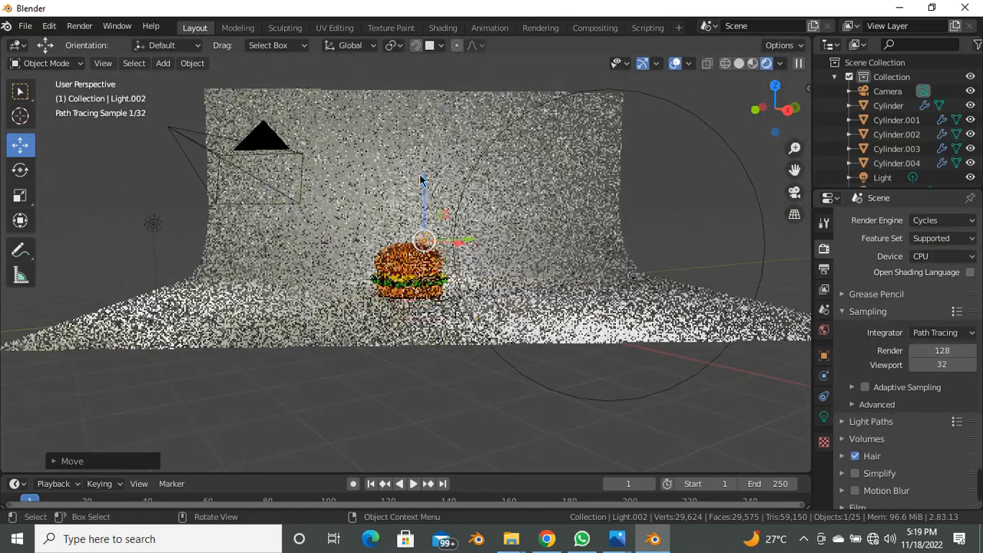
scroll(415, 196, up, 3)
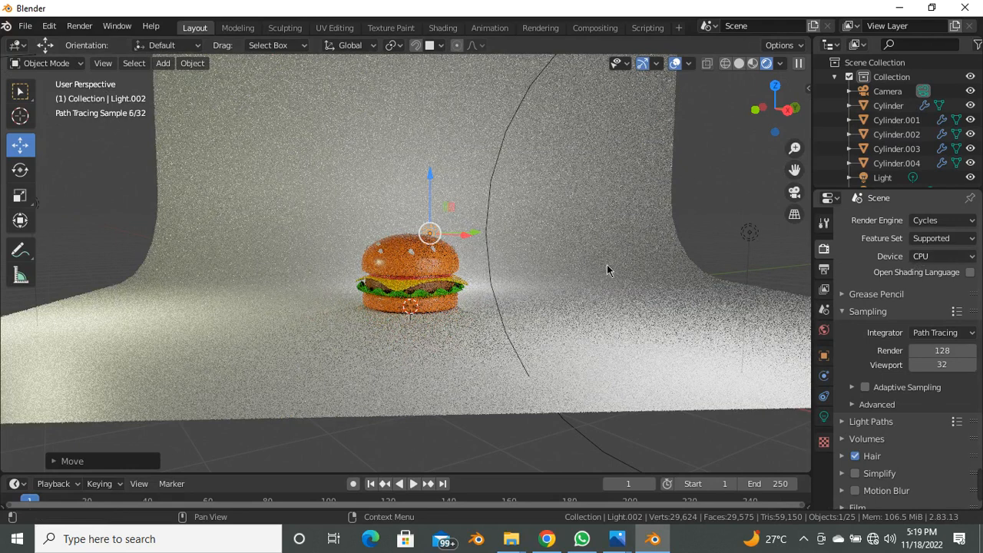
click(943, 221)
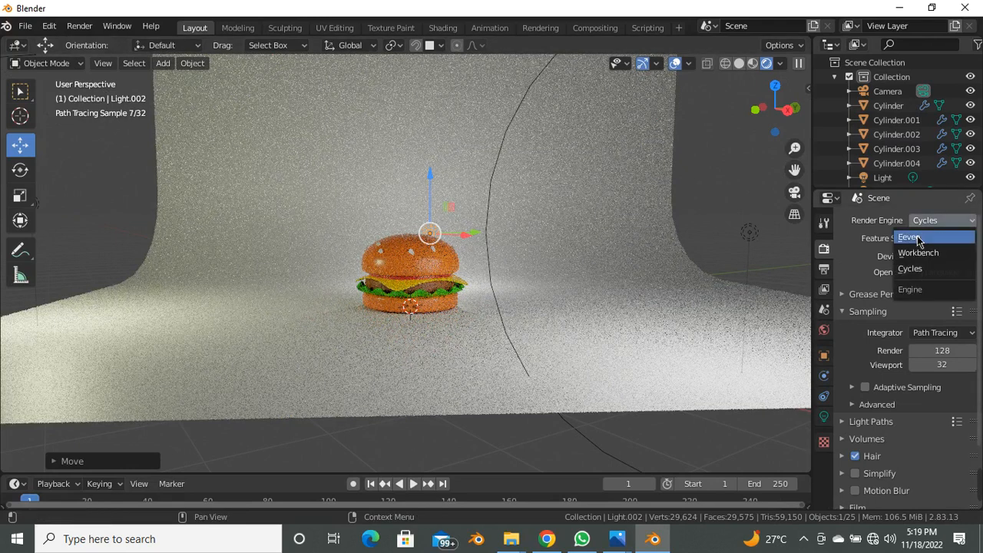
click(930, 238)
Give the 500 W point light beside the camera a more saturated yellow colour and check it through the camera view.
middle_drag(412, 261, 172, 244)
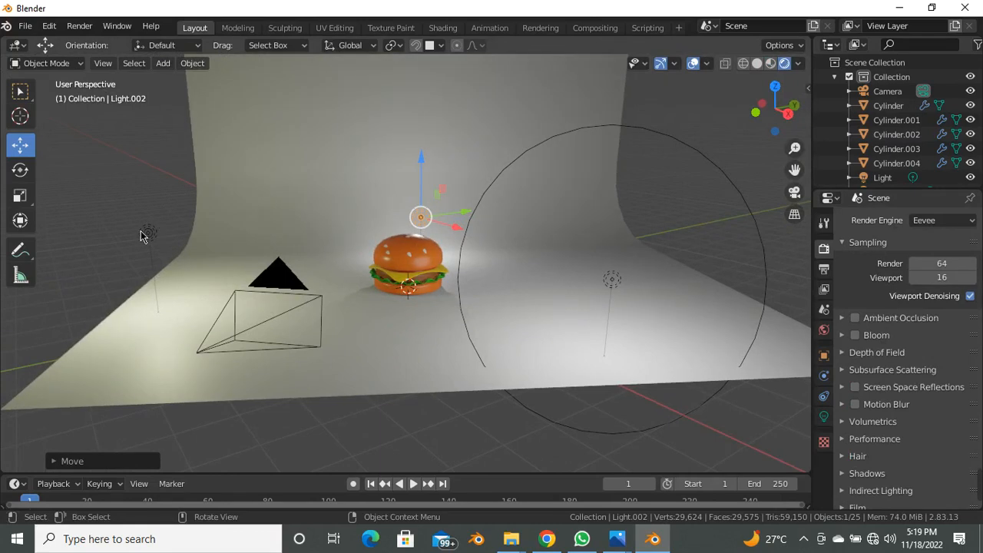
click(144, 235)
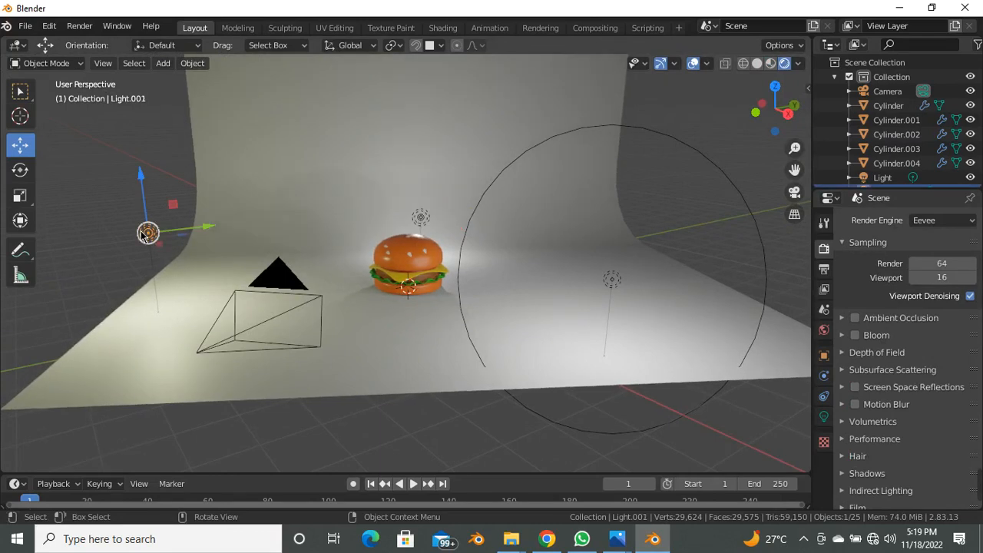
click(824, 417)
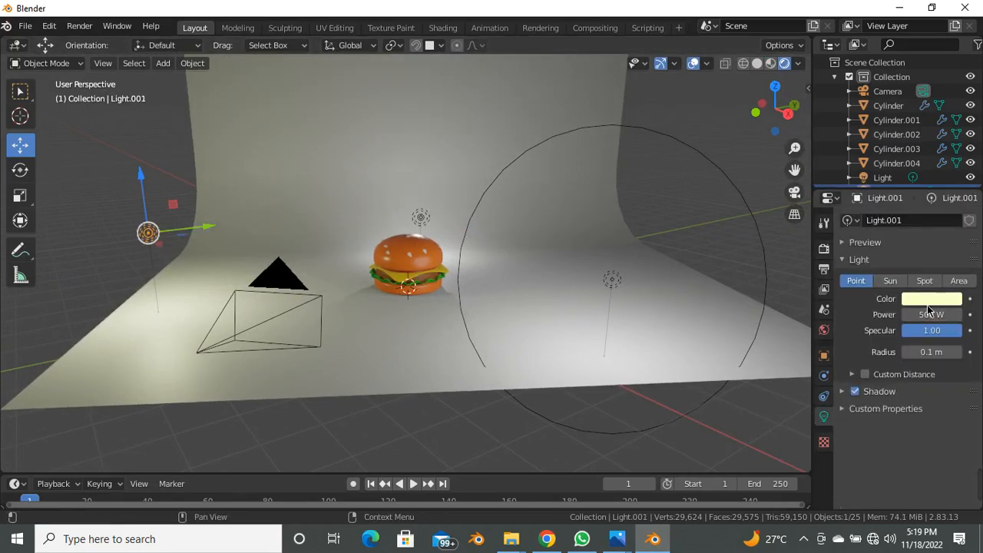
click(931, 300)
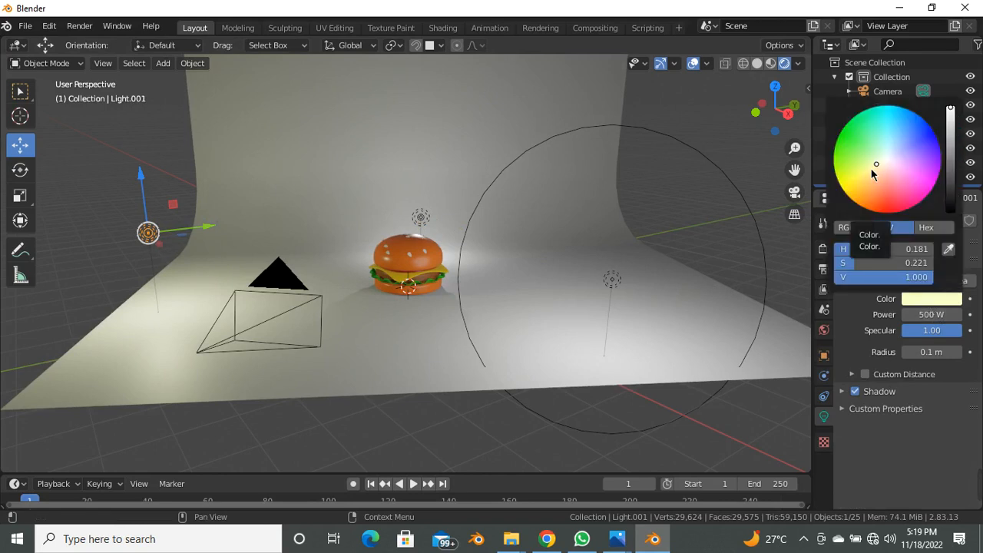
click(794, 193)
scroll(417, 259, up, 6)
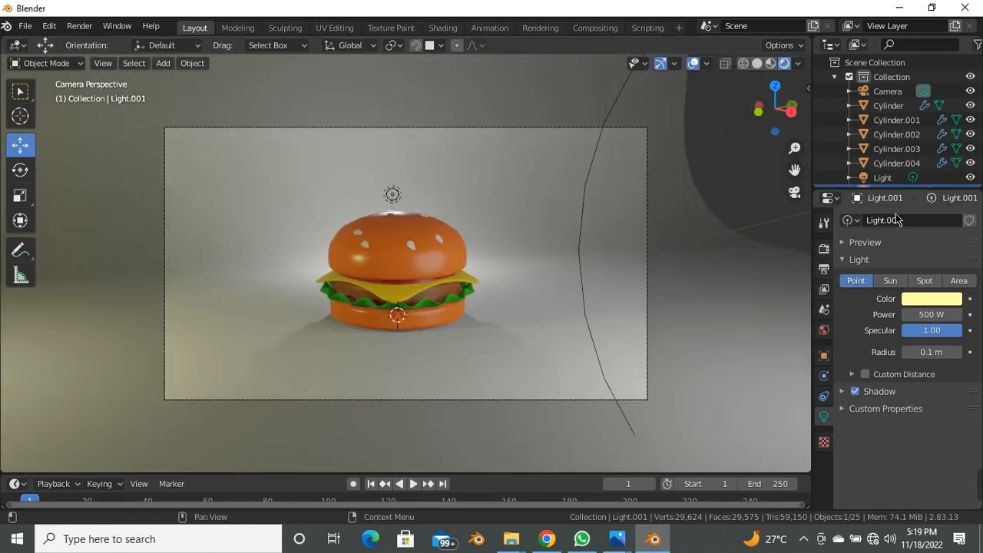
Set the scene's colour management look to High Contrast and inspect the hamburger in the camera frame.
click(823, 248)
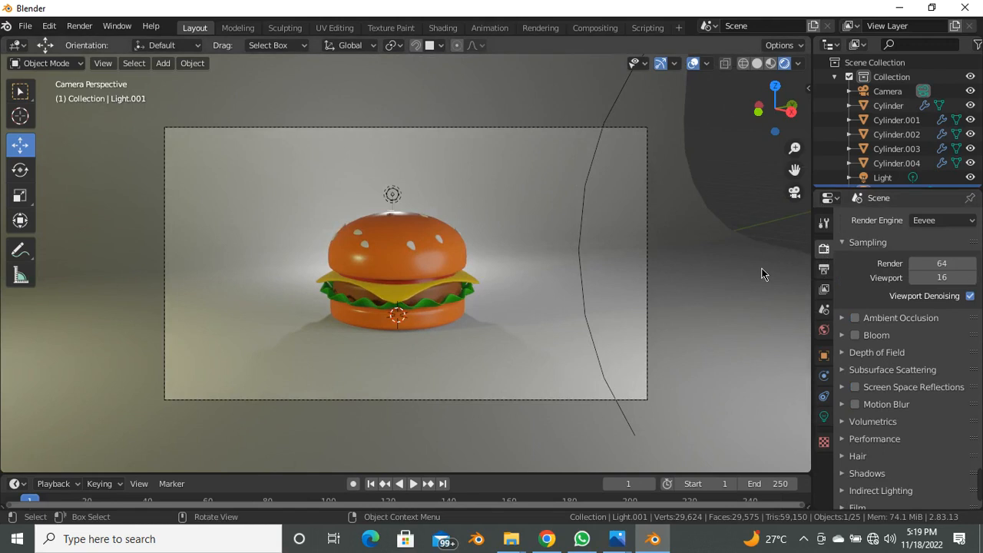
scroll(859, 348, down, 3)
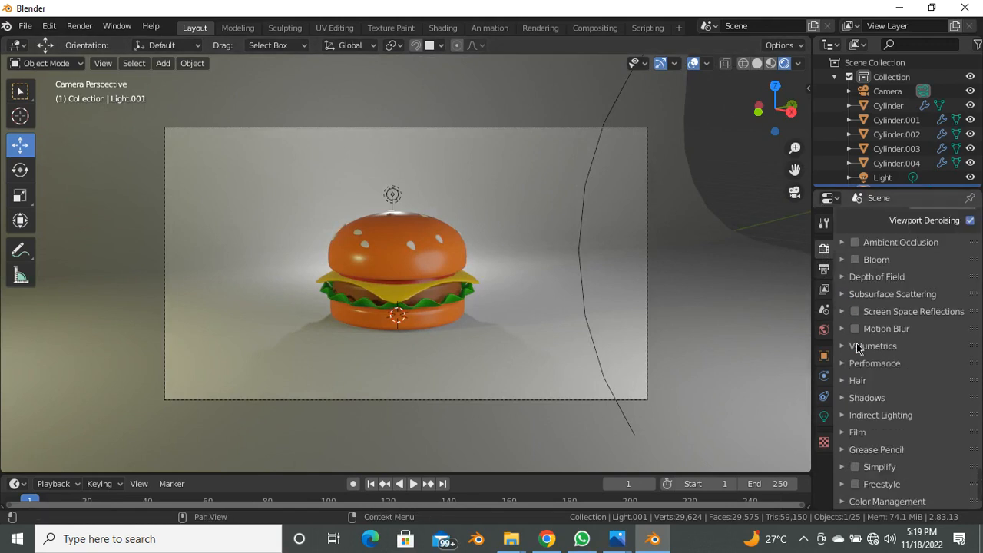
click(844, 501)
scroll(941, 473, down, 4)
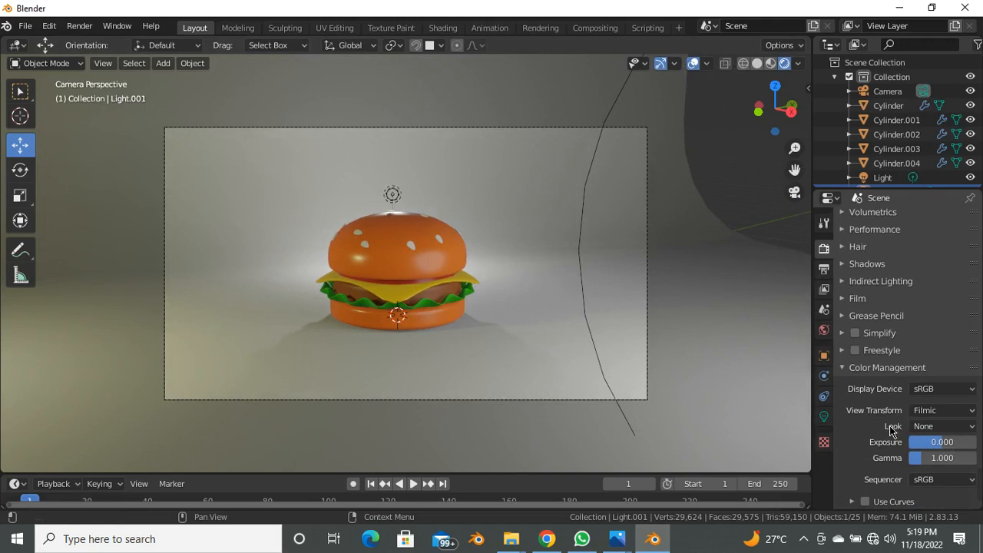
click(967, 427)
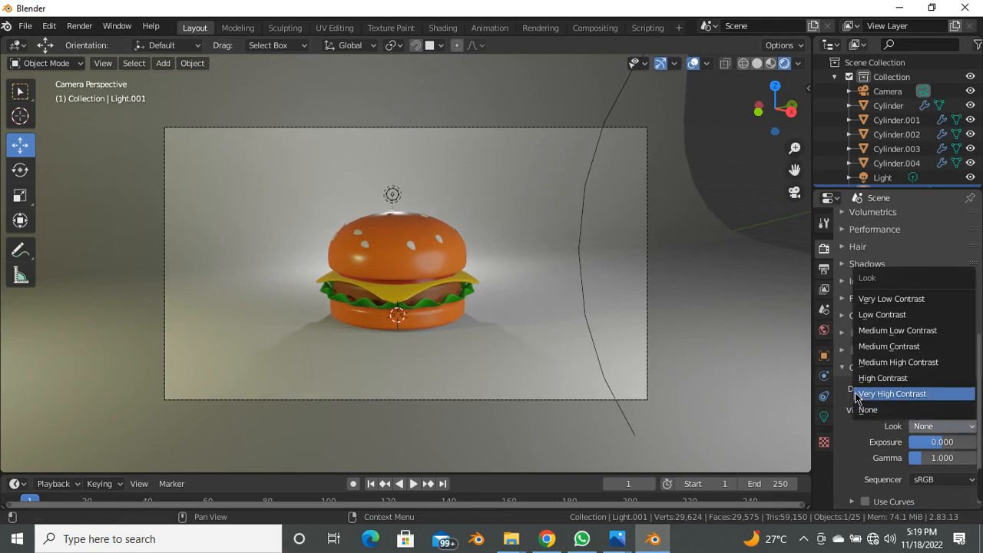
click(880, 379)
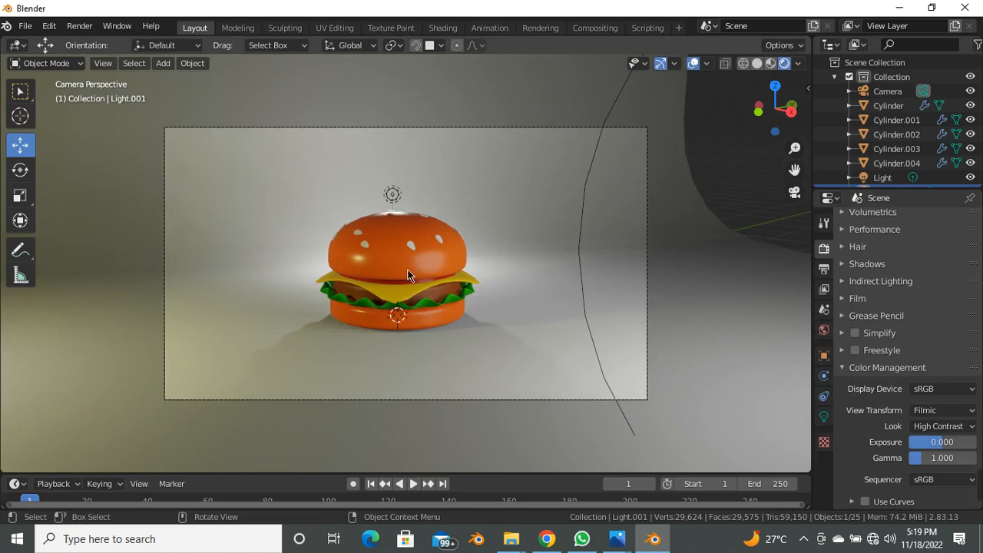
scroll(409, 219, down, 1)
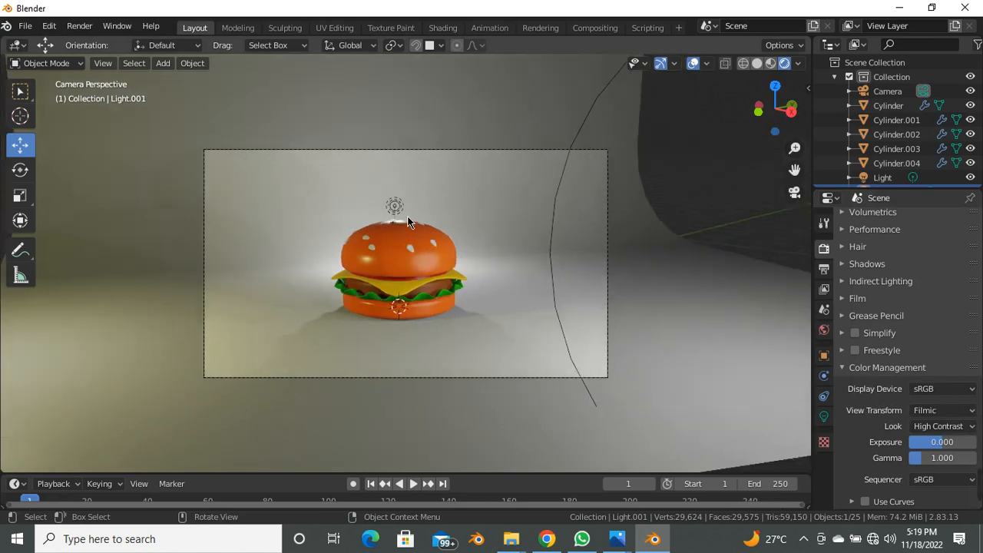
scroll(404, 229, down, 1)
scroll(342, 265, up, 1)
scroll(360, 258, up, 2)
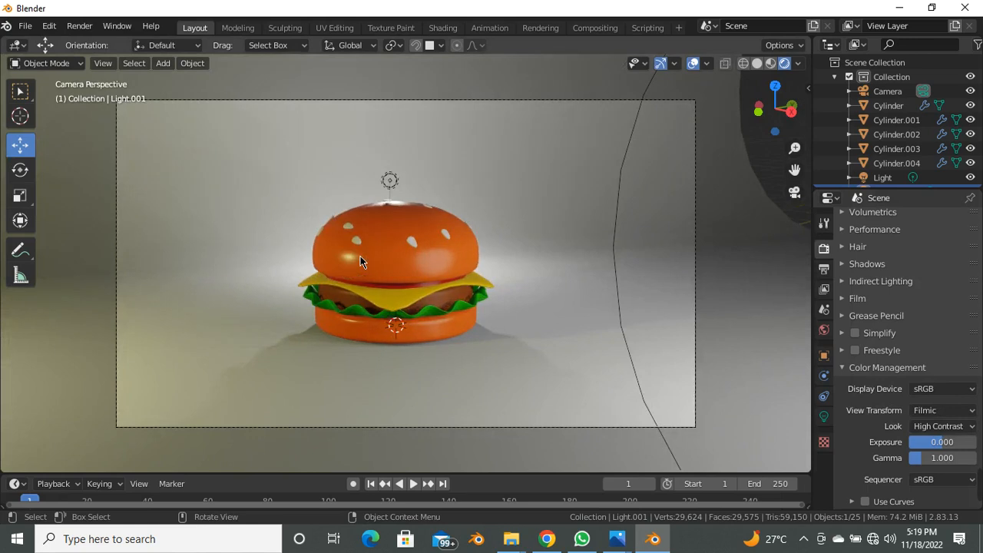
scroll(360, 262, down, 1)
Switch the render engine to Cycles and render the hamburger image from the camera.
scroll(882, 377, up, 4)
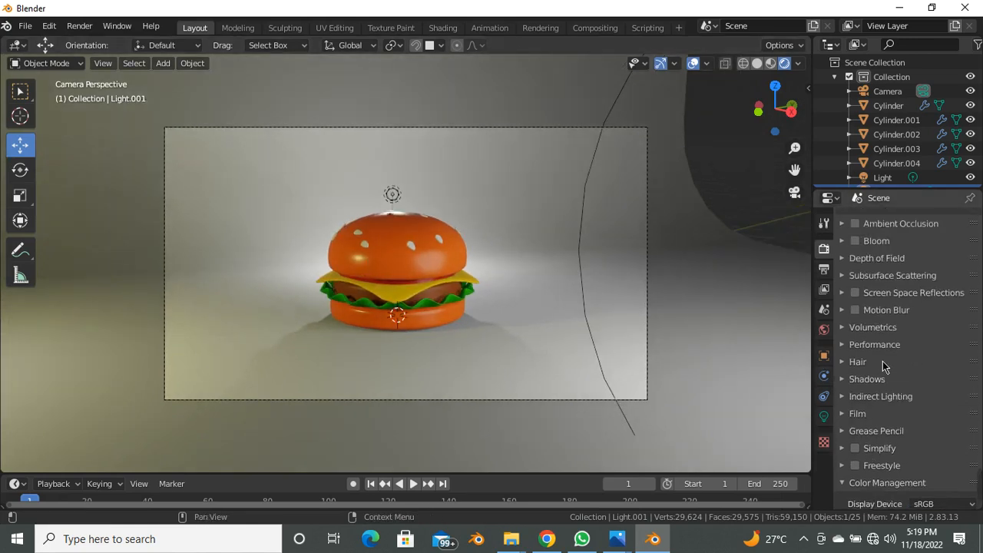
scroll(883, 361, up, 3)
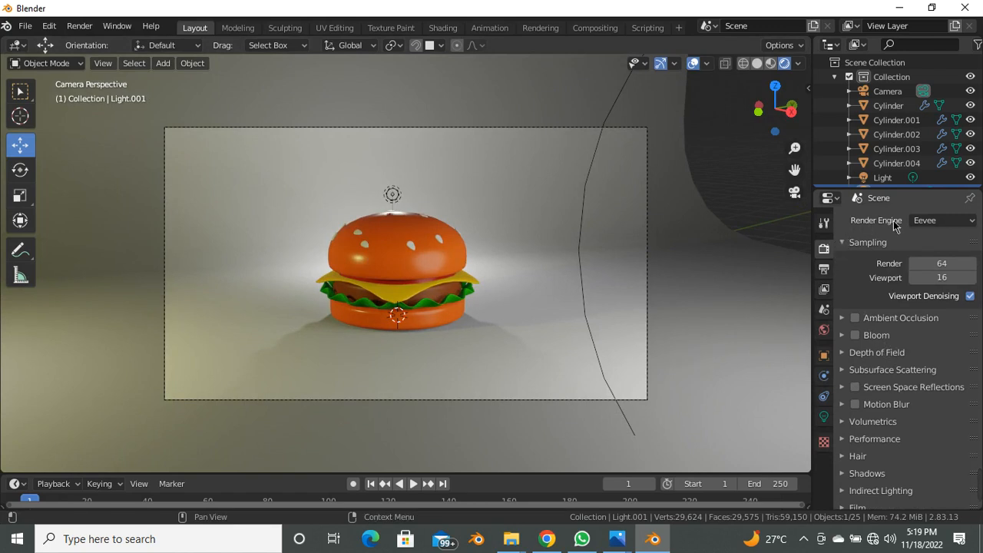
click(943, 220)
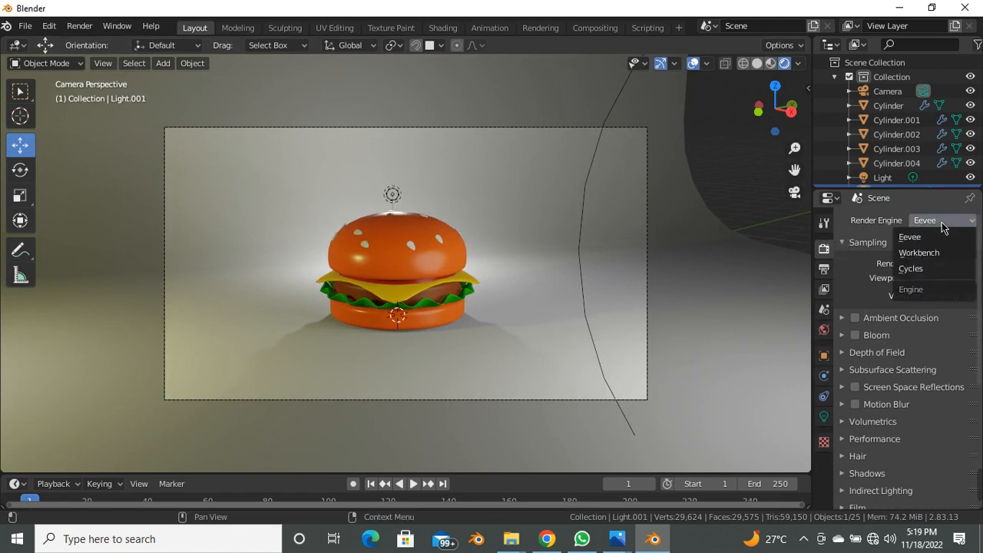
click(933, 269)
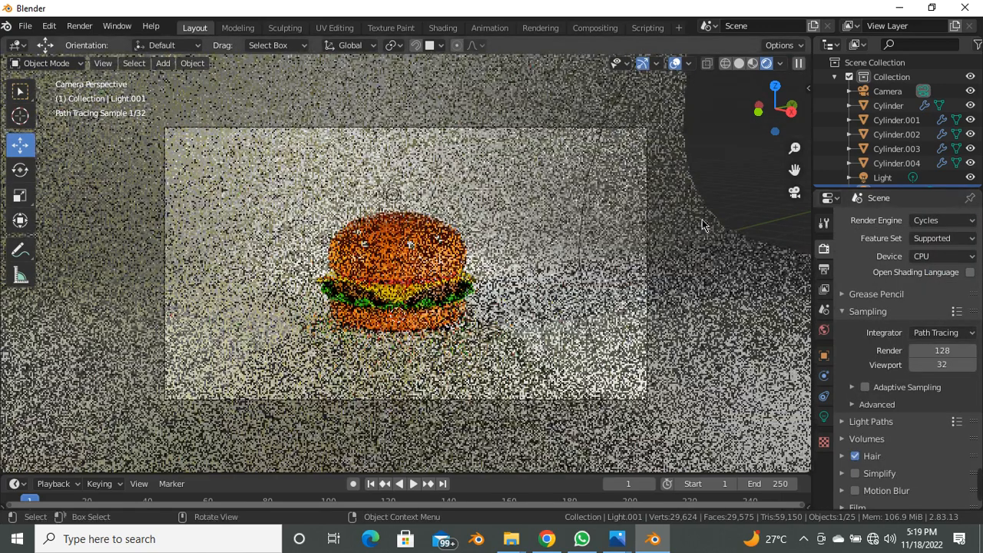
key(F12)
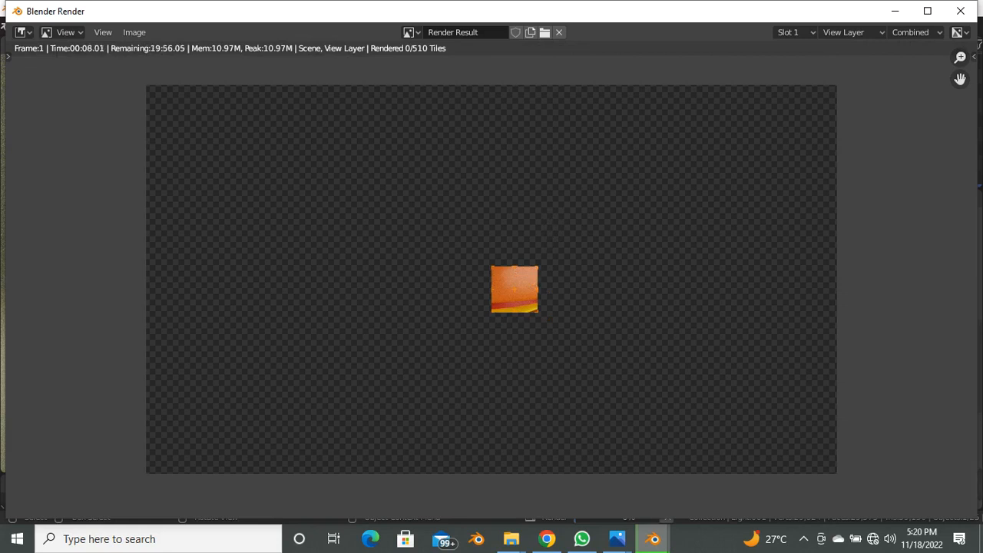
Bring the render window with the front-view hamburger image forward and examine the result.
click(659, 485)
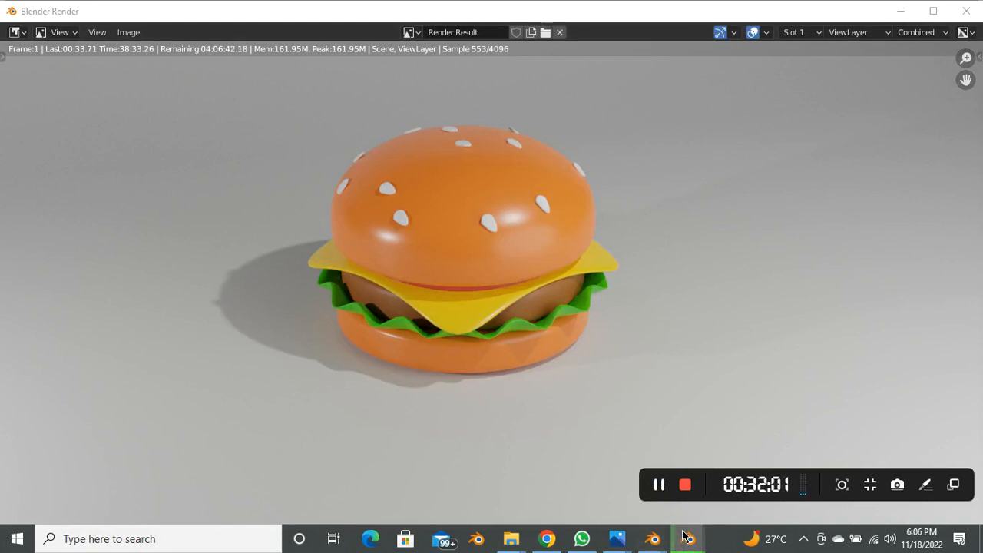
mouse_move(665, 541)
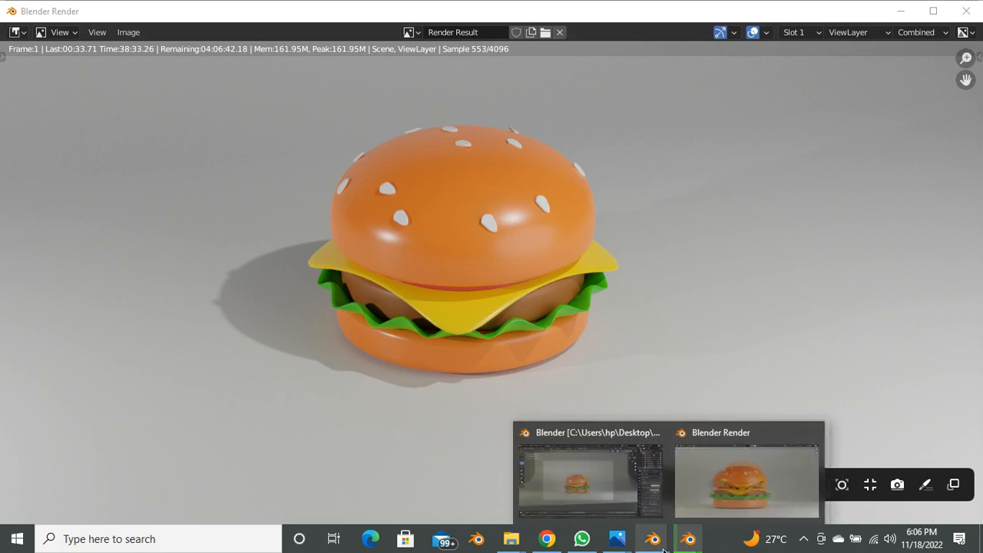
click(712, 494)
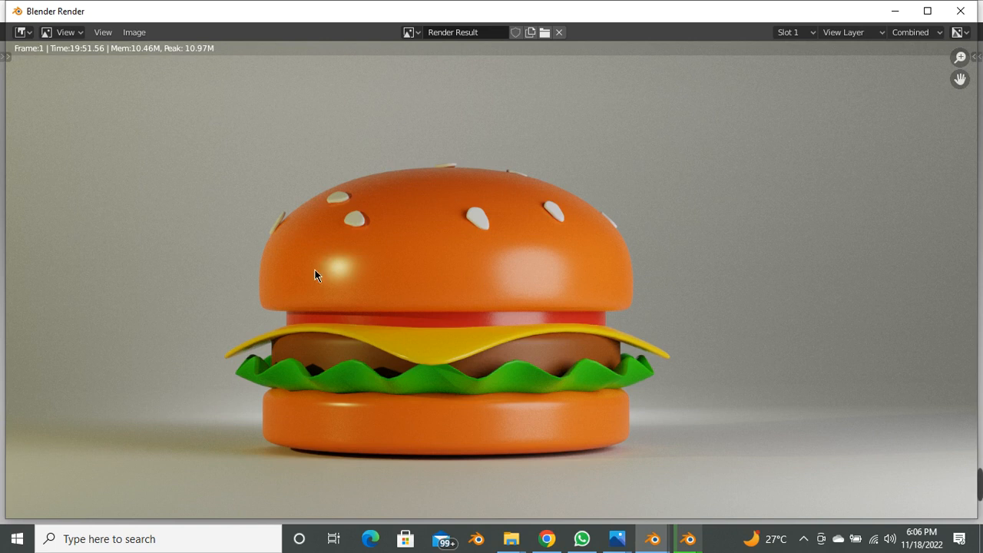
mouse_move(970, 485)
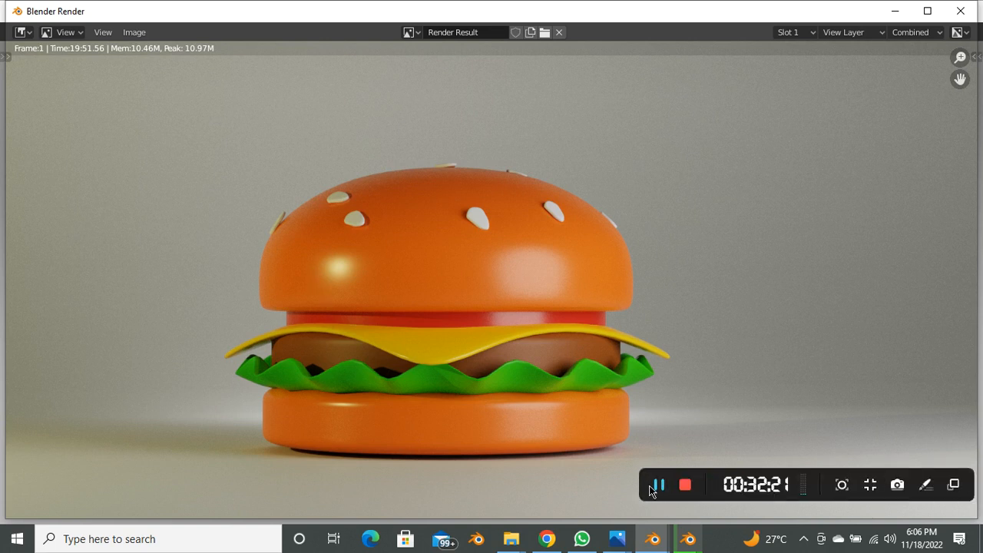